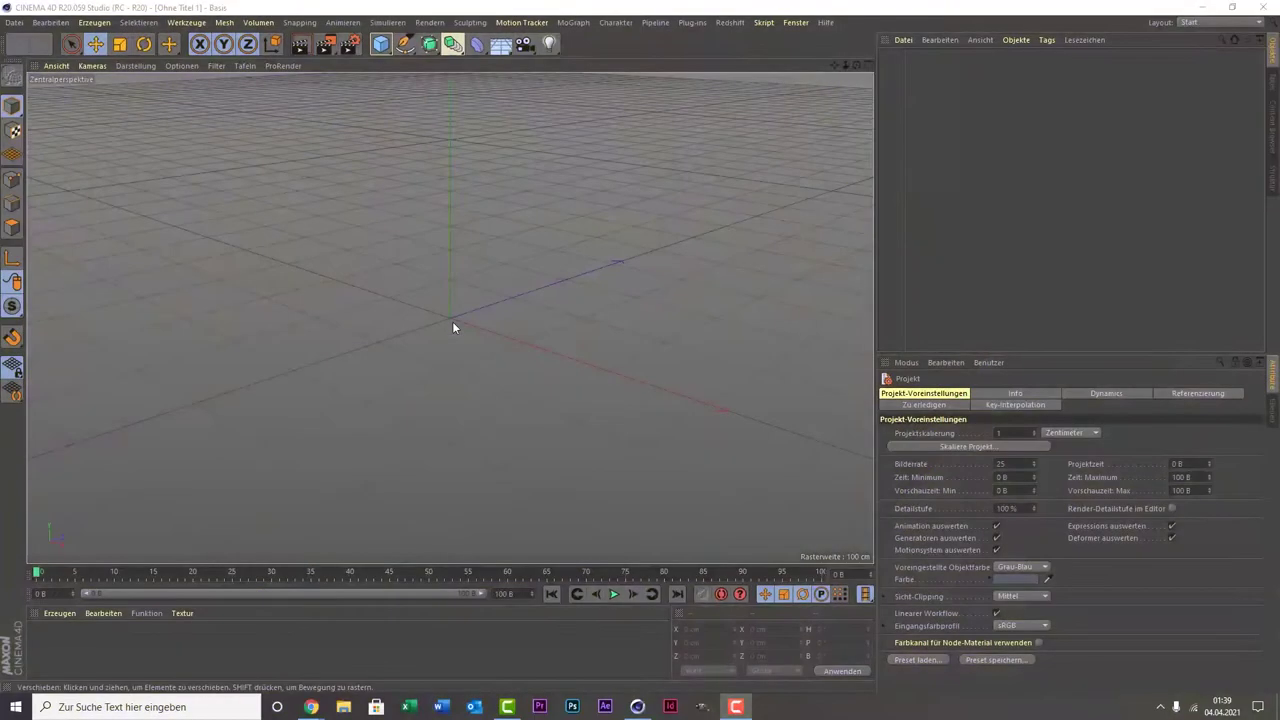
# - Add a Kugel shown in Gouraud-Shading (Linien) with its Segmente raised to 100
pyautogui.click(379, 46)
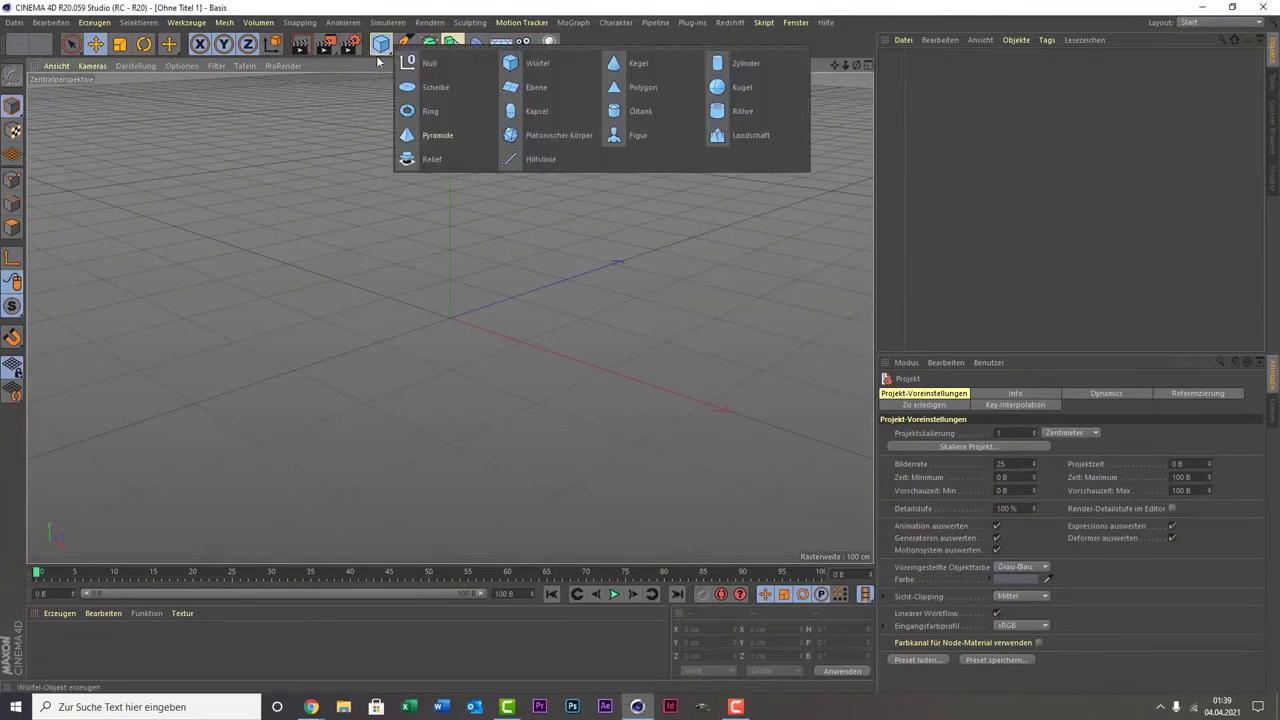
pyautogui.click(772, 88)
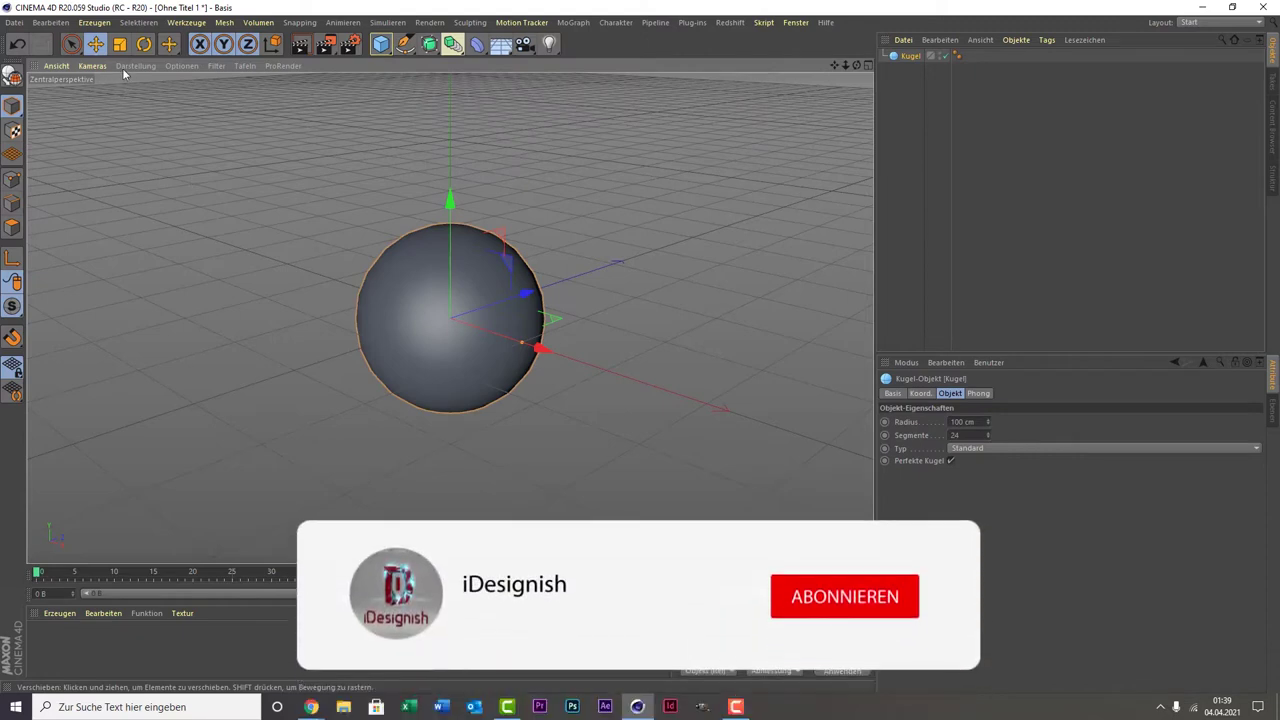
pyautogui.click(124, 66)
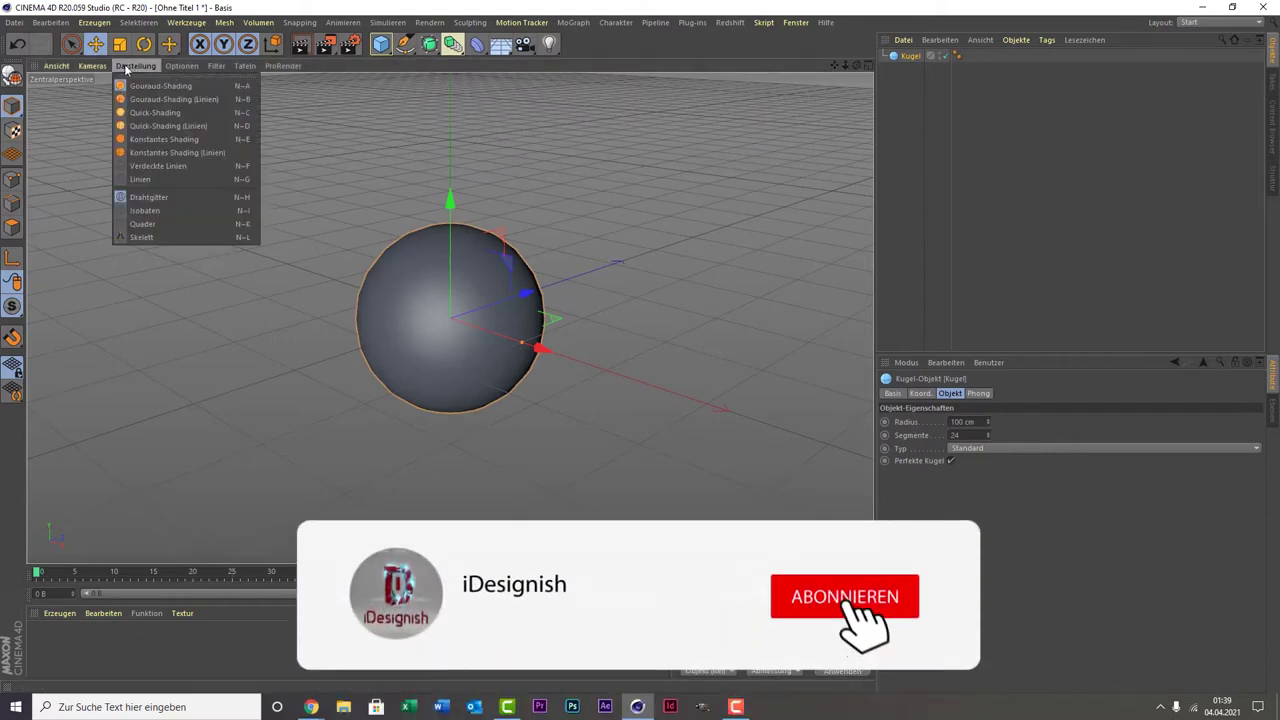
pyautogui.click(209, 101)
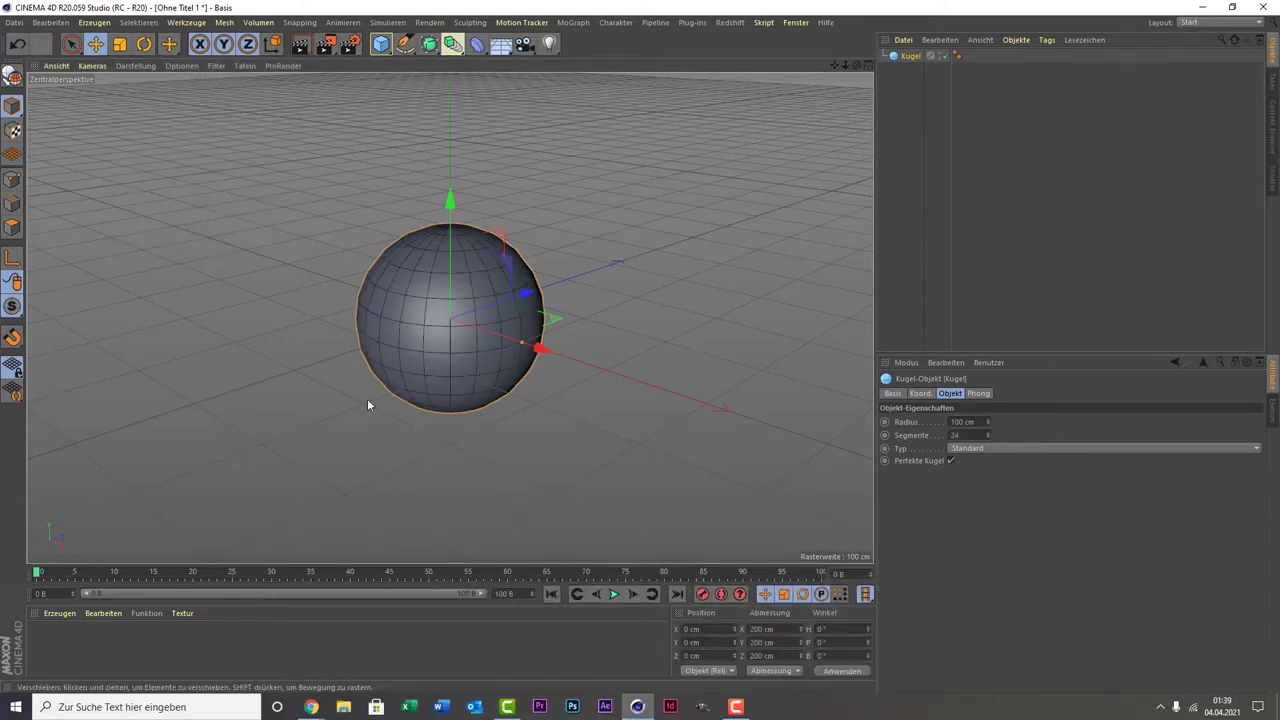
pyautogui.doubleClick(955, 435)
pyautogui.write('100')
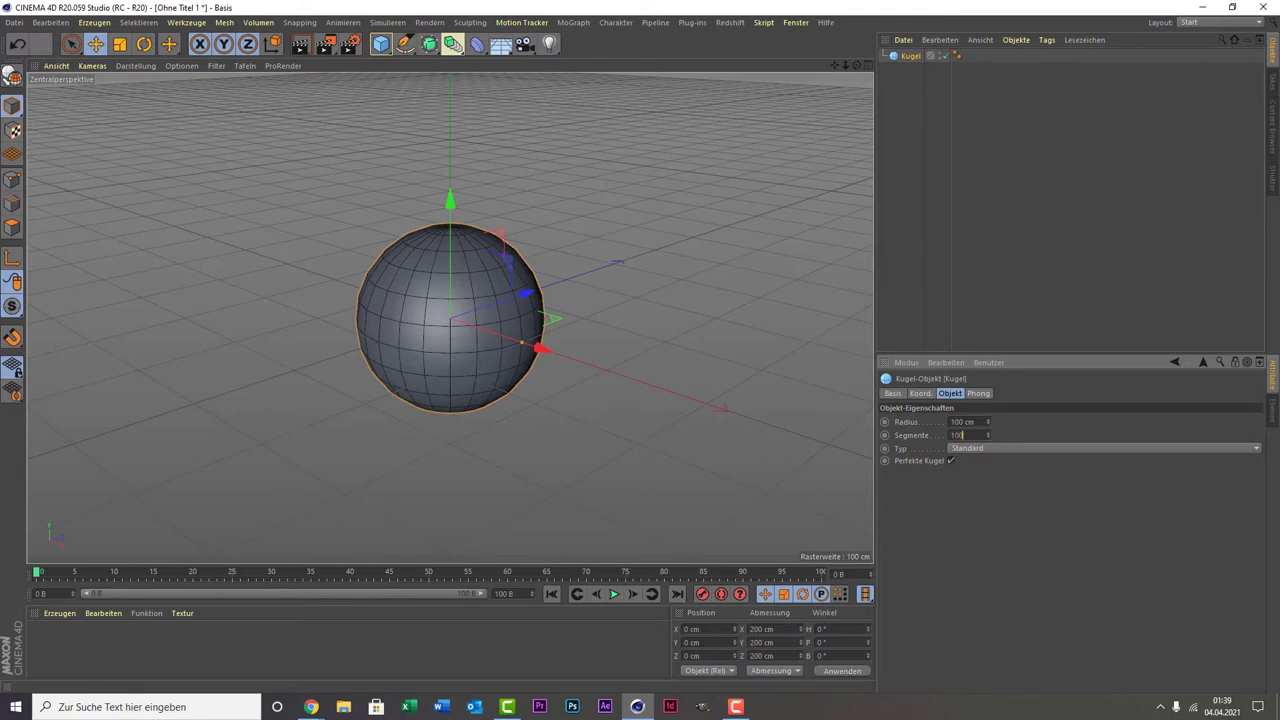
pyautogui.press('Return')
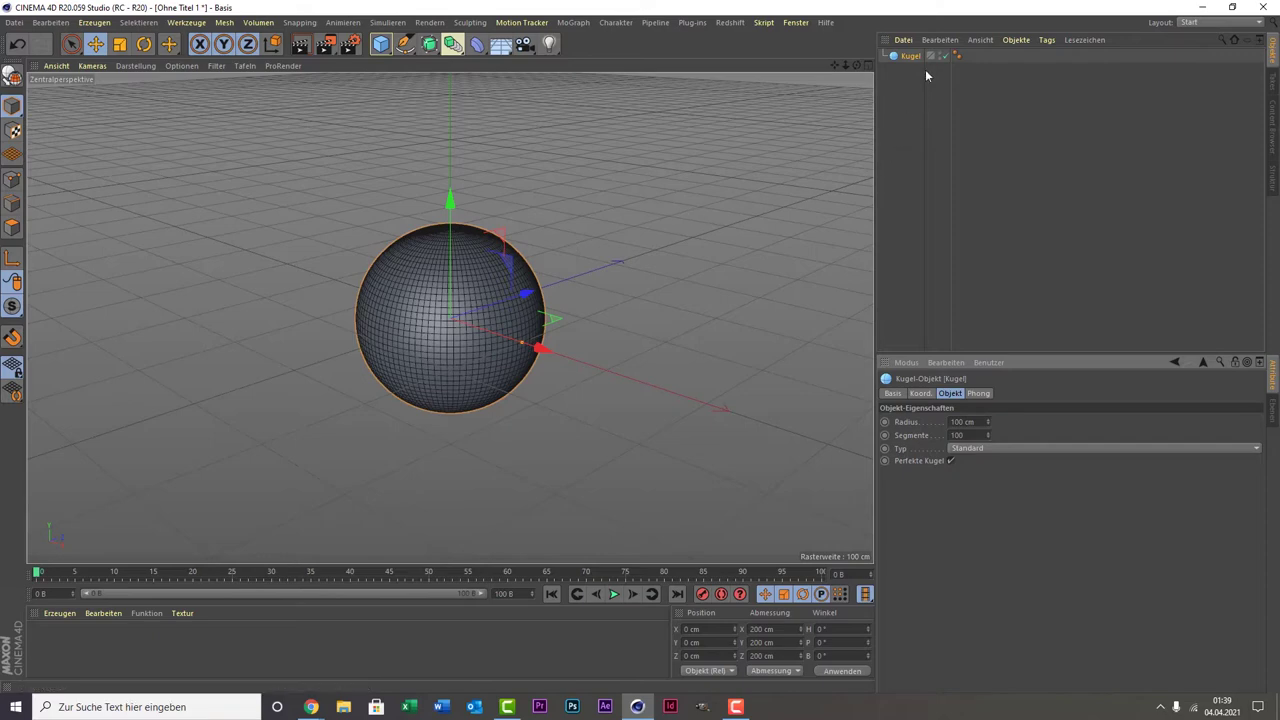
# - Set the sphere's Y scale to 1.3 in the Koord. tab
pyautogui.click(924, 394)
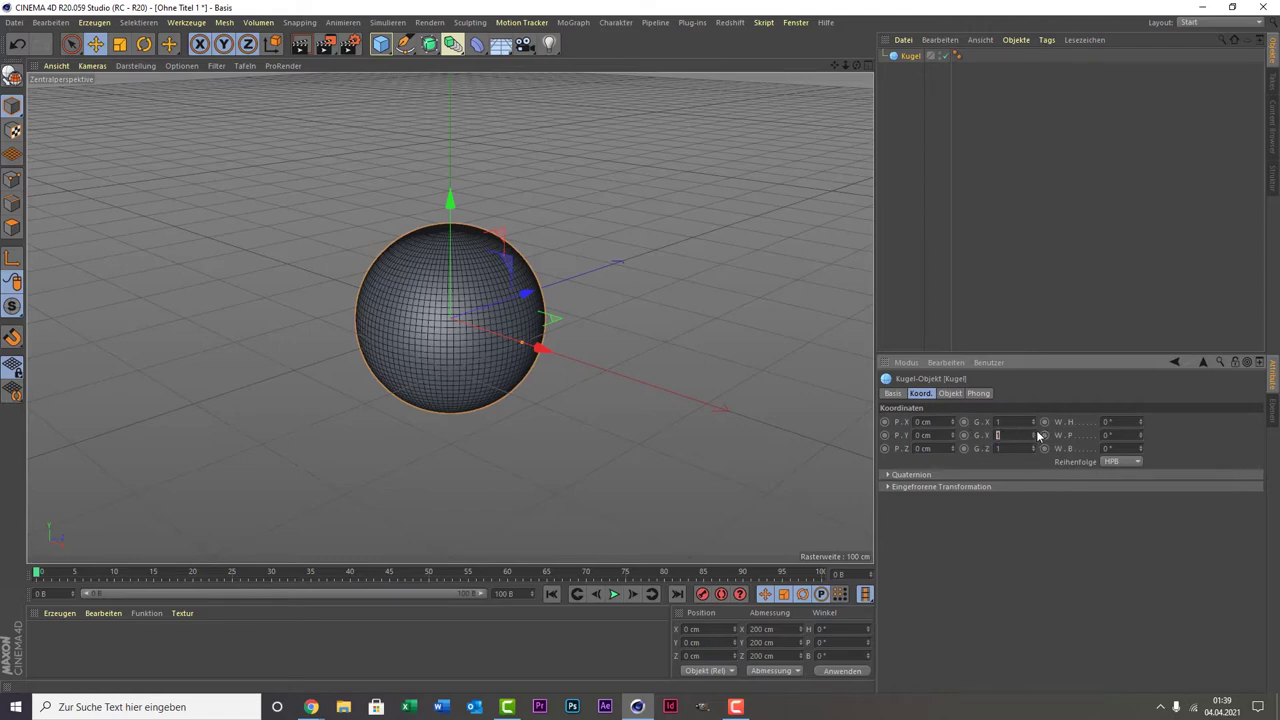
pyautogui.moveTo(1043, 437); pyautogui.dragTo(1043, 409)
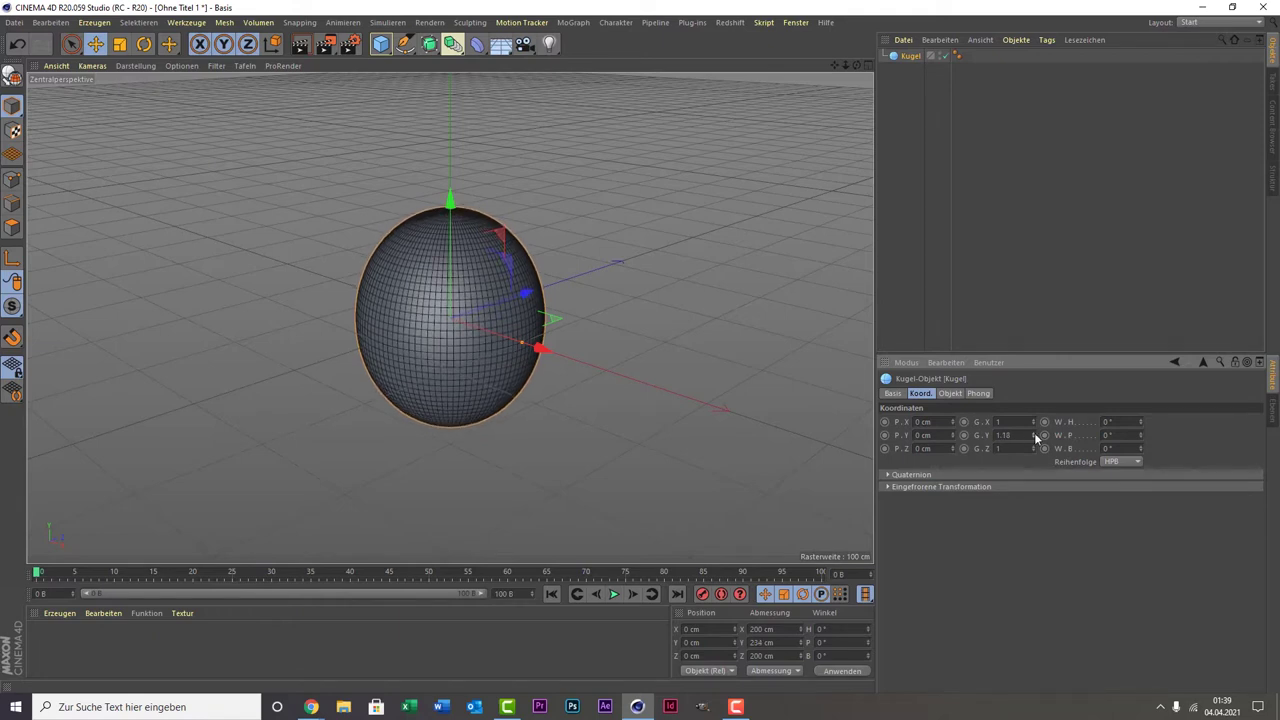
pyautogui.click(1036, 437)
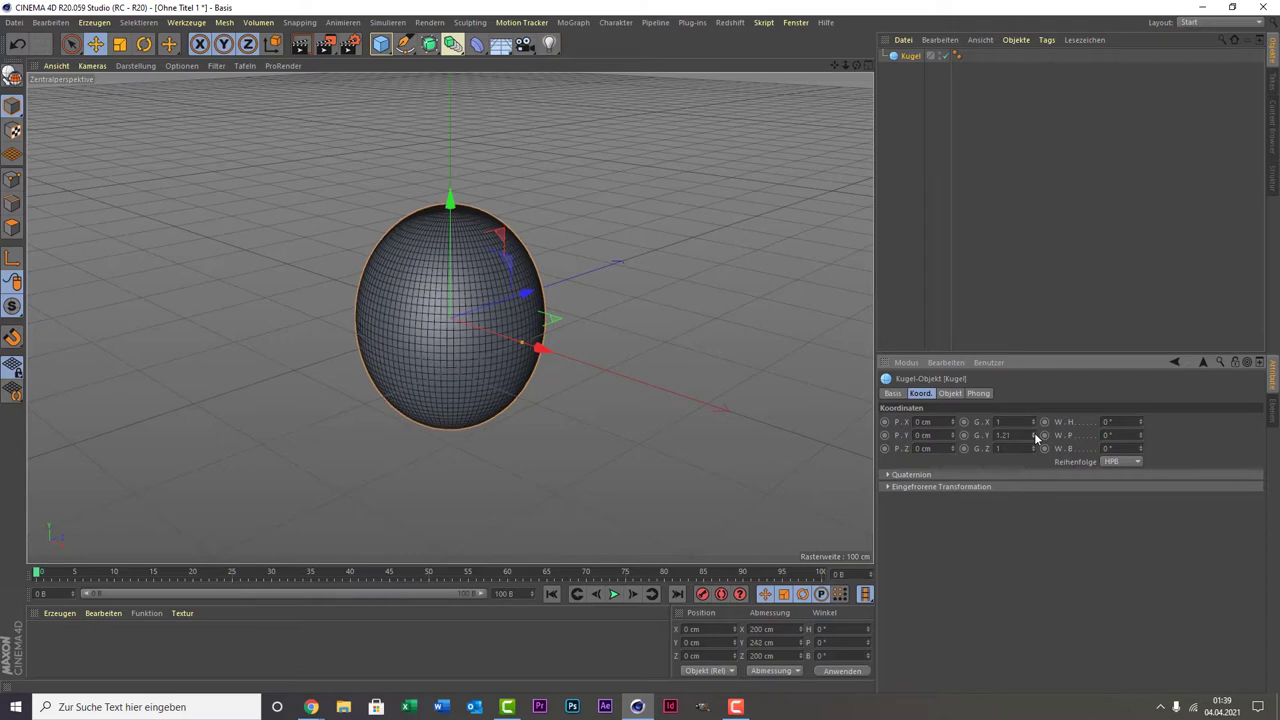
pyautogui.click(1036, 437)
pyautogui.click(1036, 437)
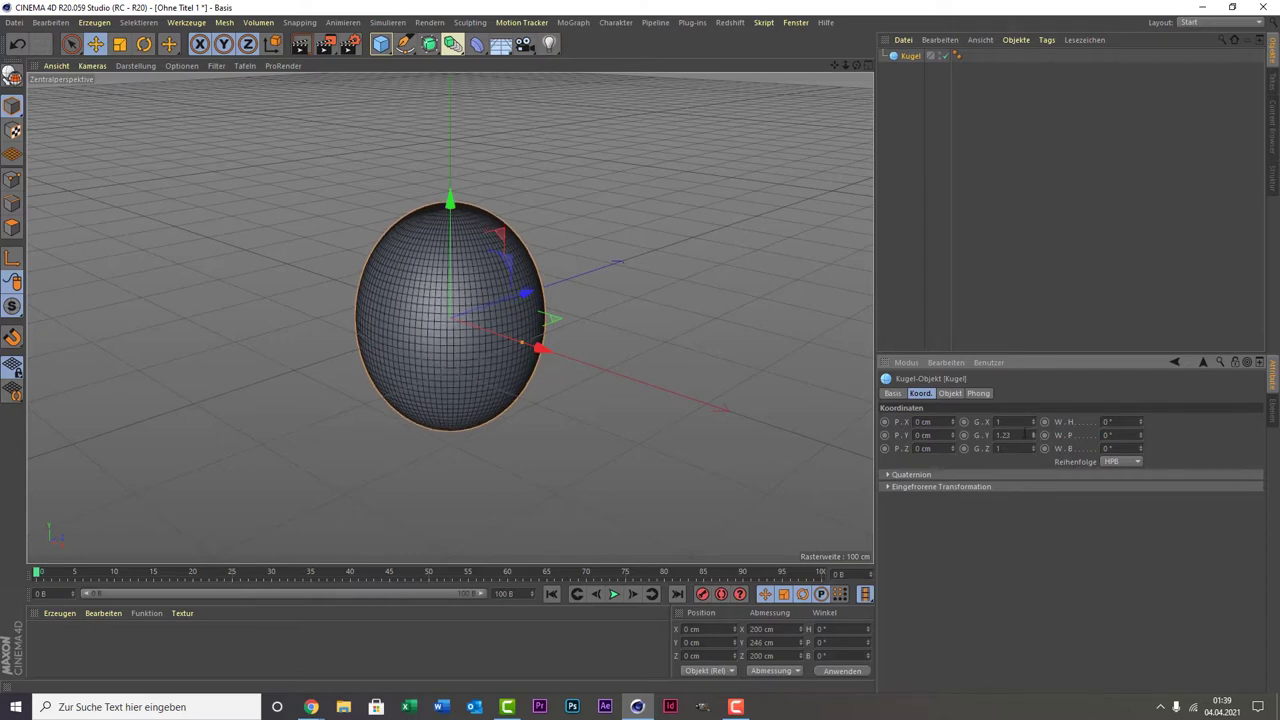
pyautogui.press('BackSpace')
pyautogui.press('Return')
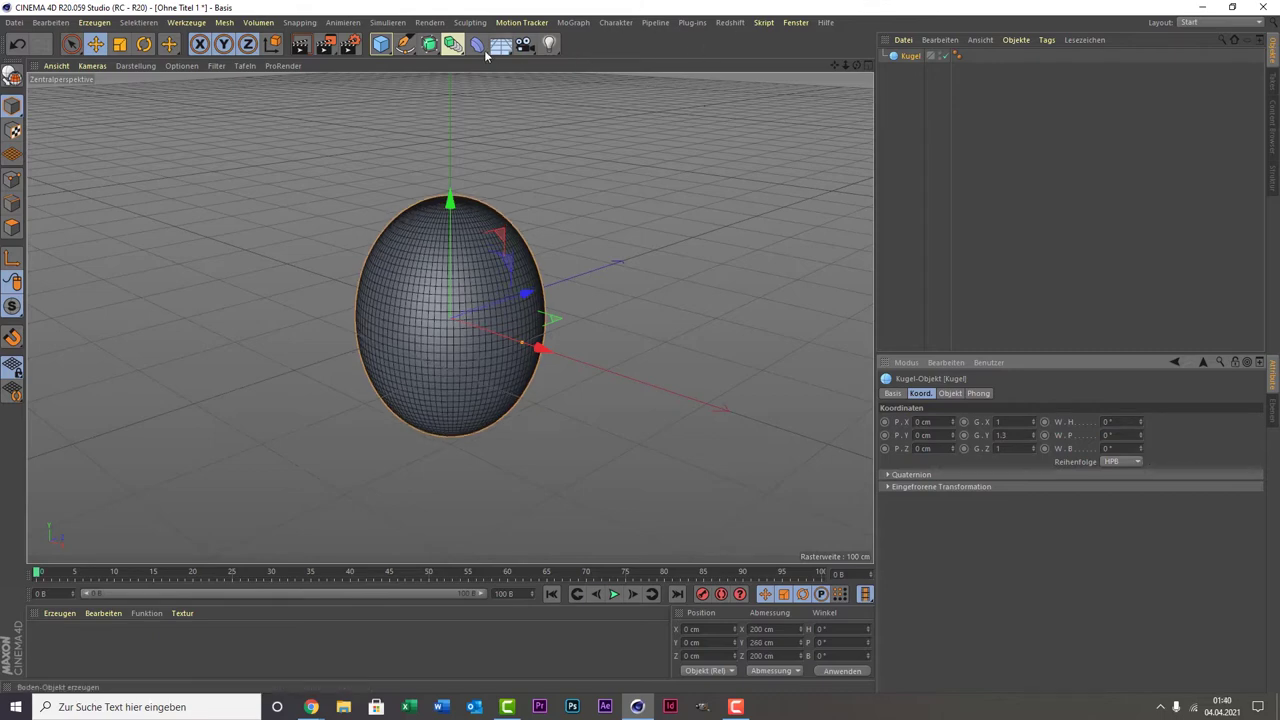
# - Add a Stauchen deformer and place it under the Kugel
pyautogui.click(479, 48)
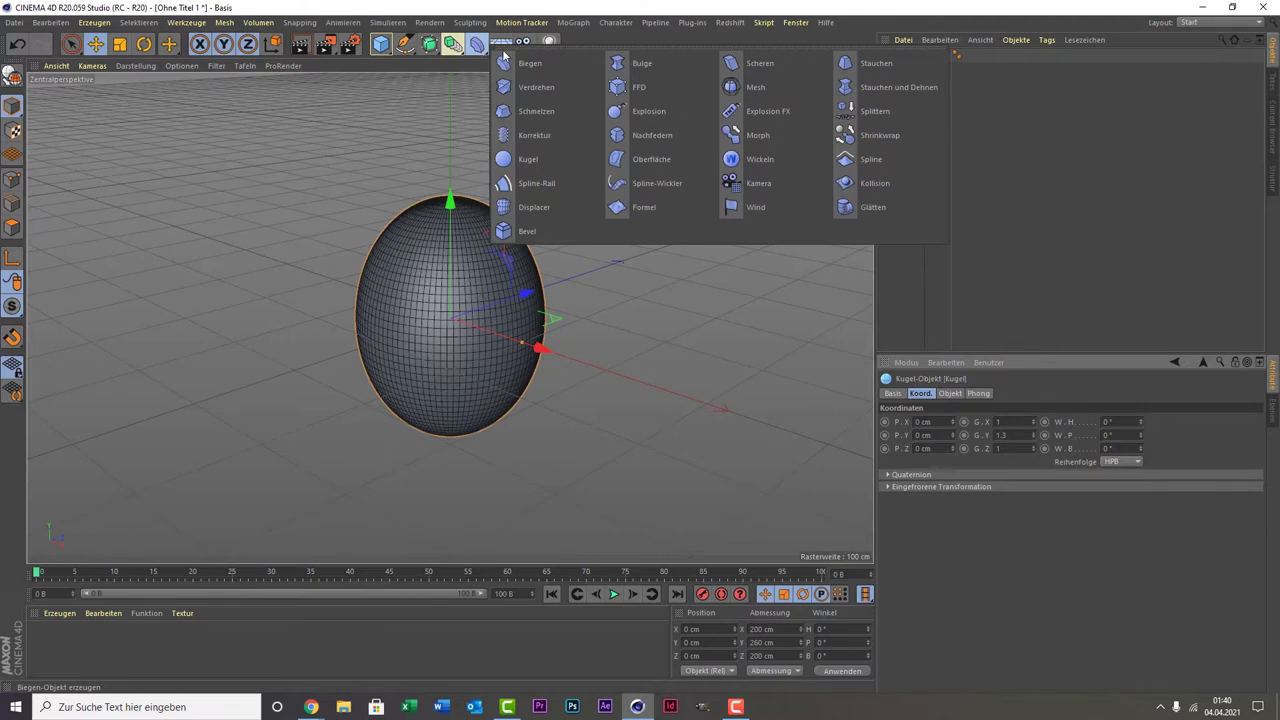
pyautogui.click(856, 64)
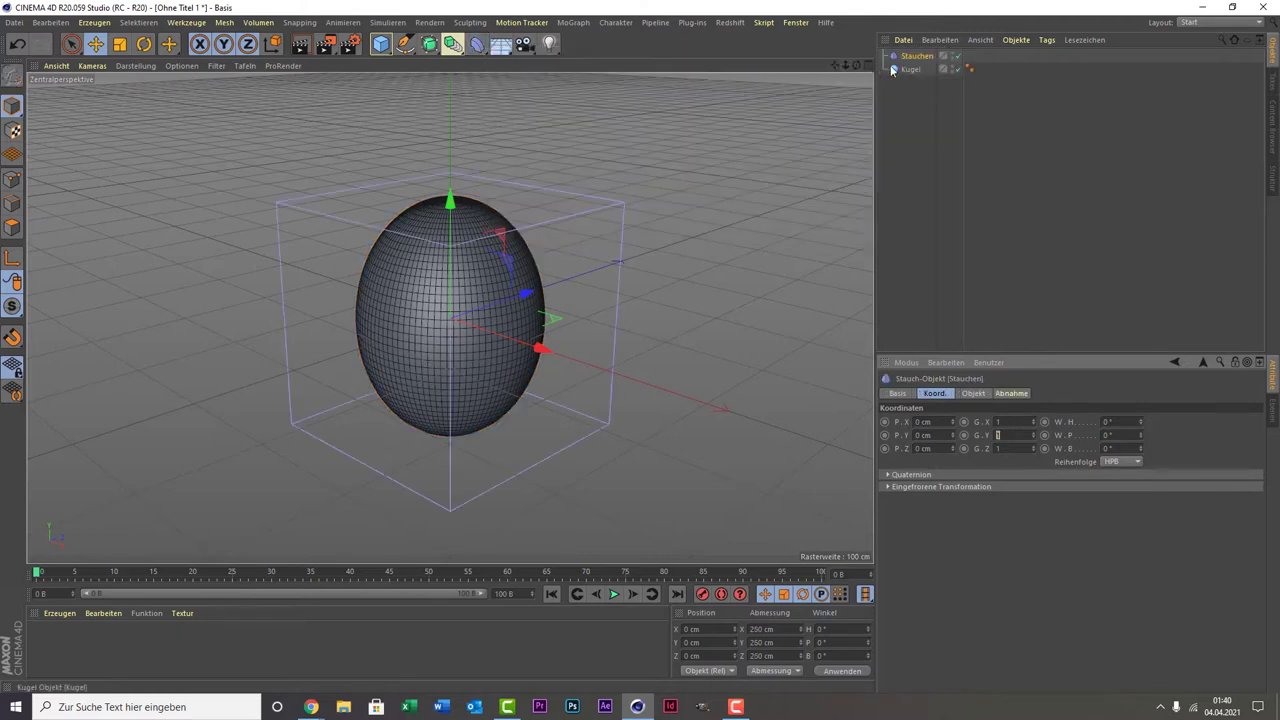
pyautogui.moveTo(917, 56)
pyautogui.mouseDown()
pyautogui.moveTo(922, 86)
pyautogui.moveTo(916, 74)
pyautogui.mouseUp()
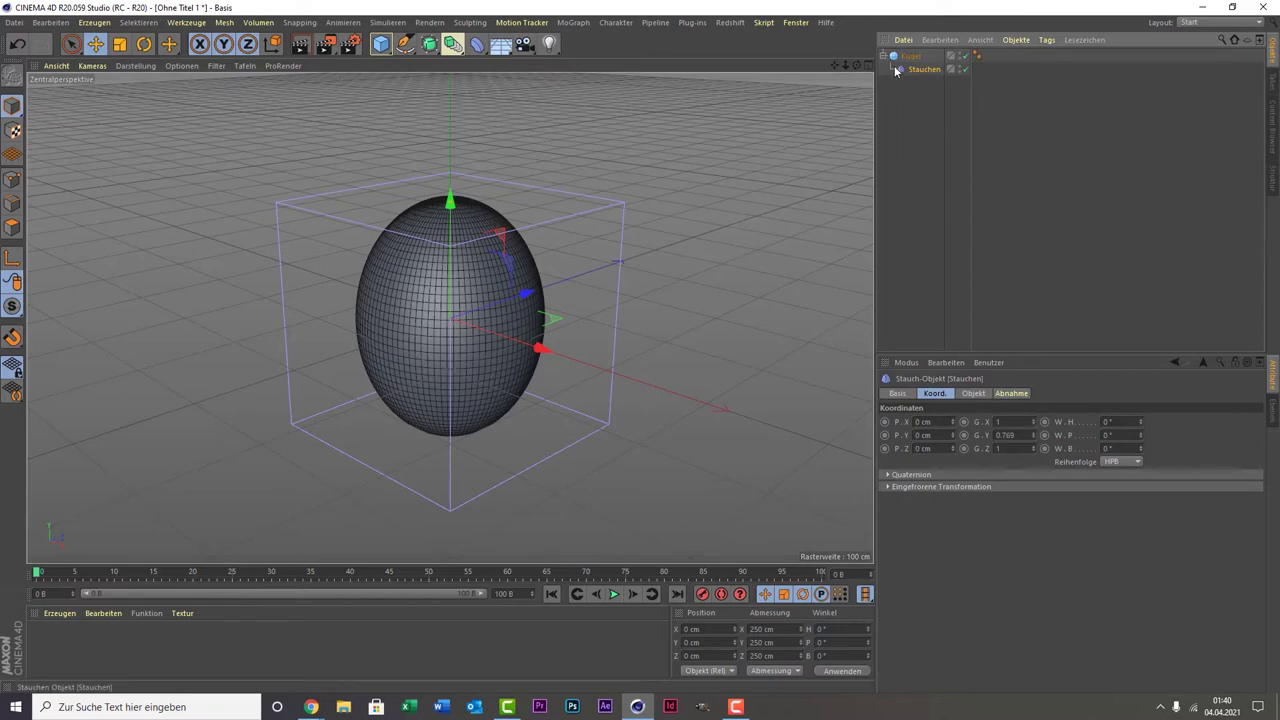
# - Set the deformer's Stärke to 30 % and move it slightly up on Y
pyautogui.click(908, 396)
pyautogui.click(976, 394)
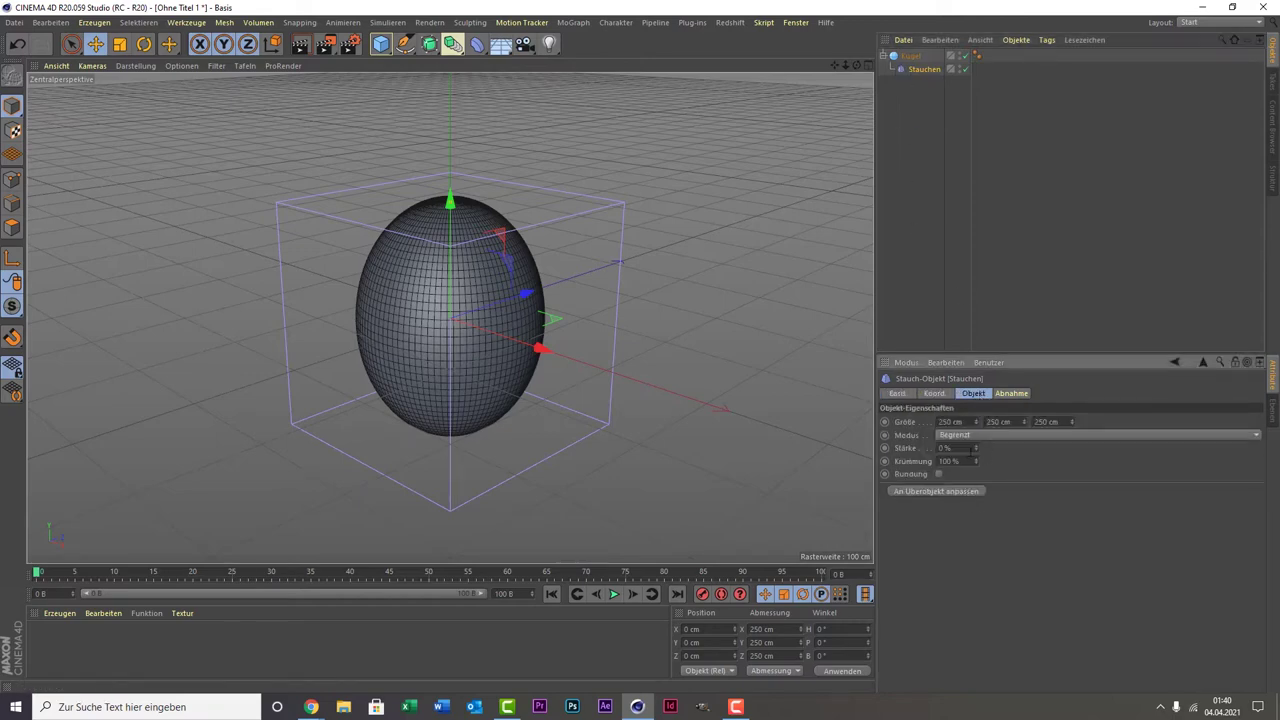
pyautogui.moveTo(975, 449); pyautogui.dragTo(1000, 449)
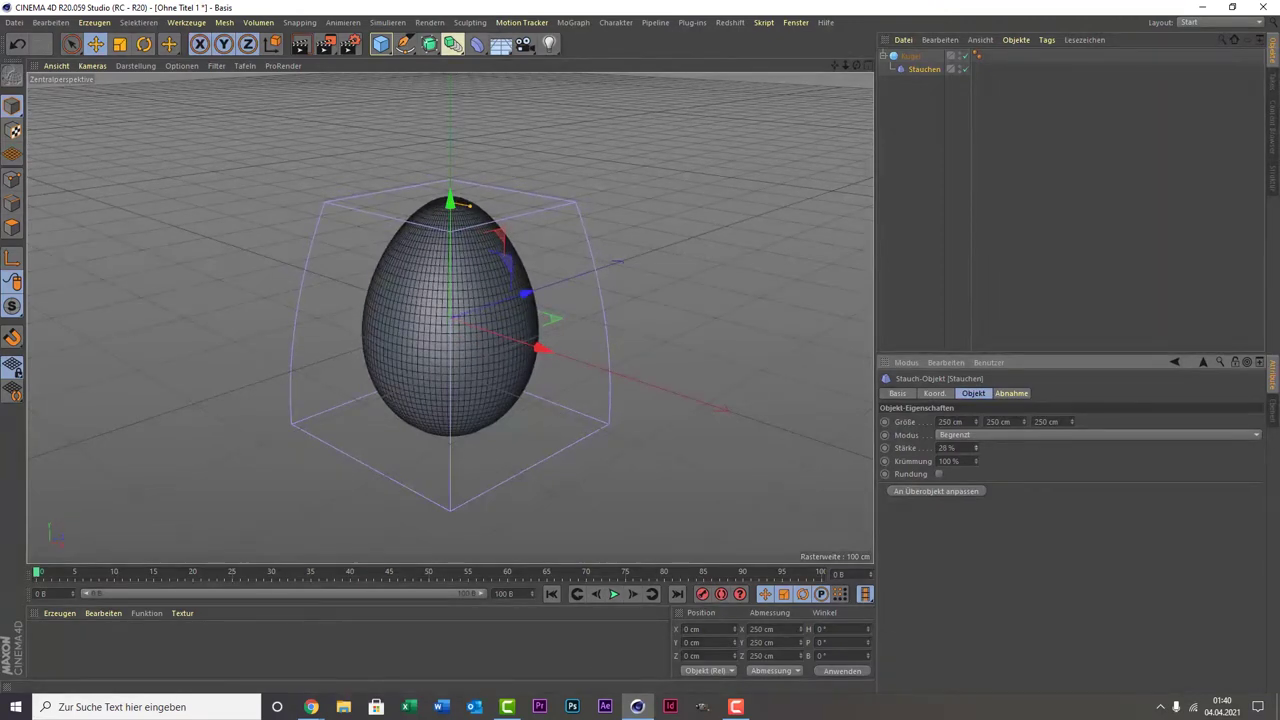
pyautogui.moveTo(975, 449); pyautogui.dragTo(975, 449)
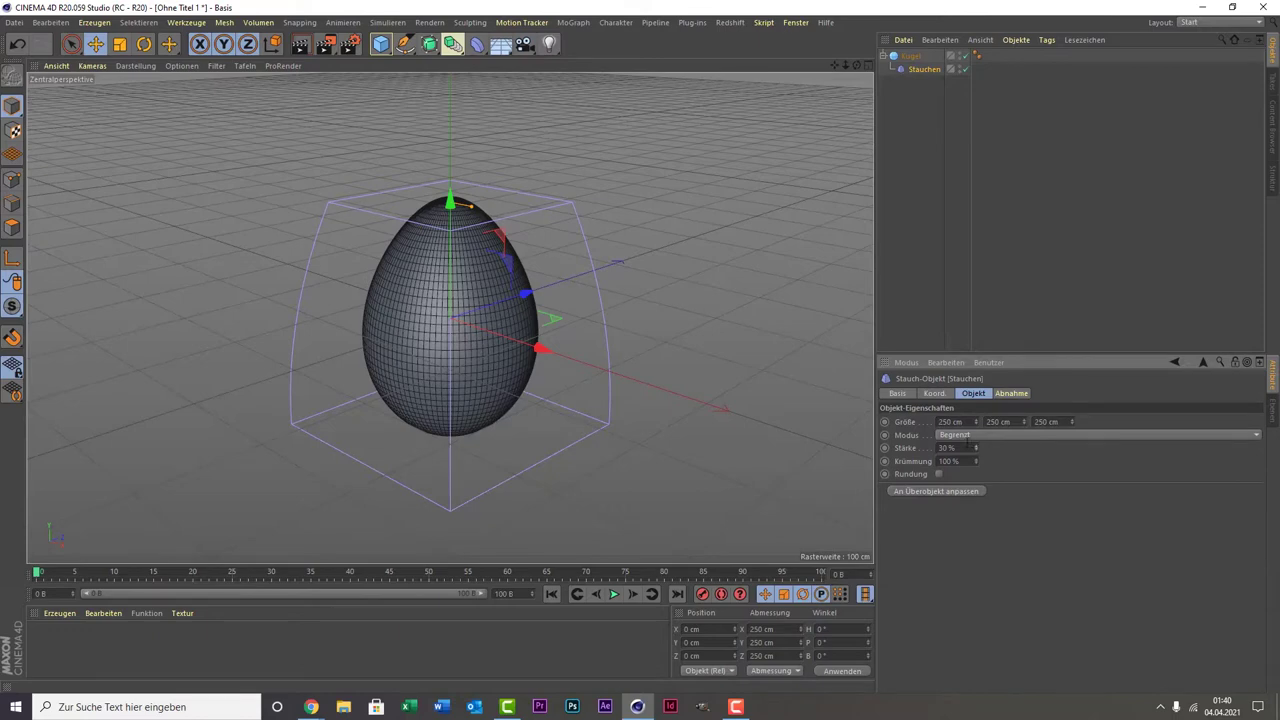
pyautogui.moveTo(452, 264); pyautogui.dragTo(458, 241)
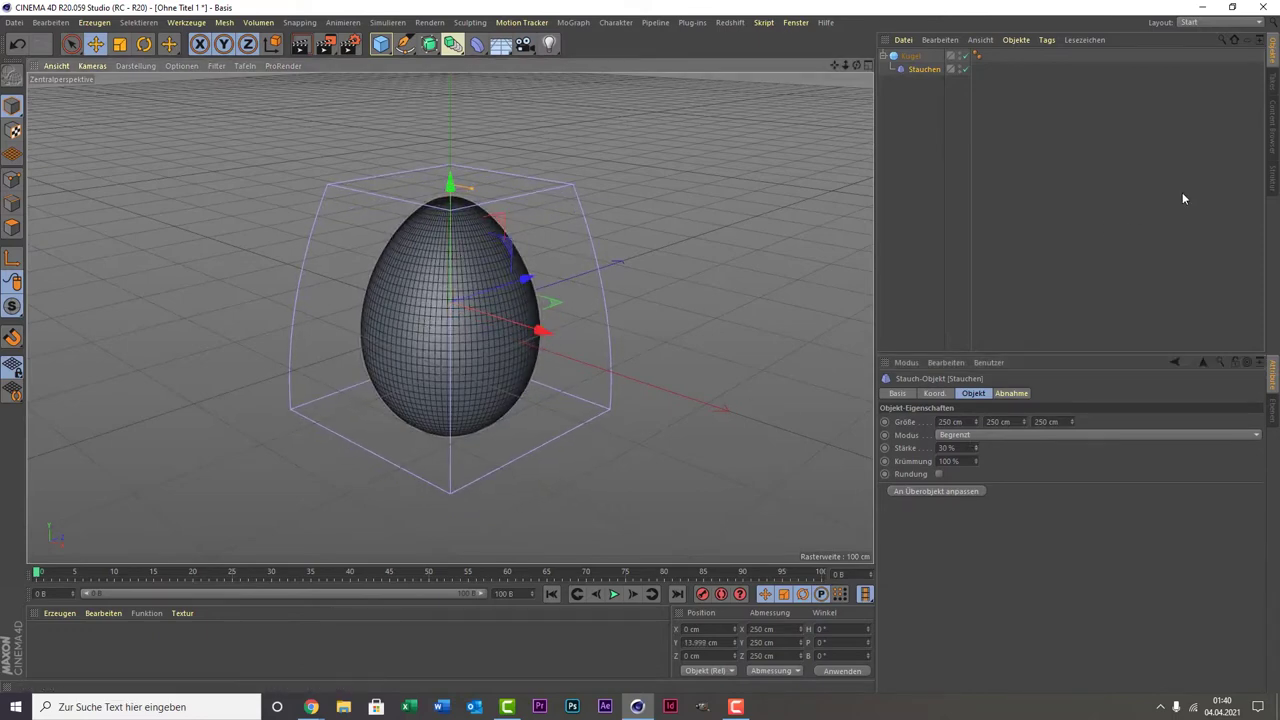
pyautogui.click(1050, 215)
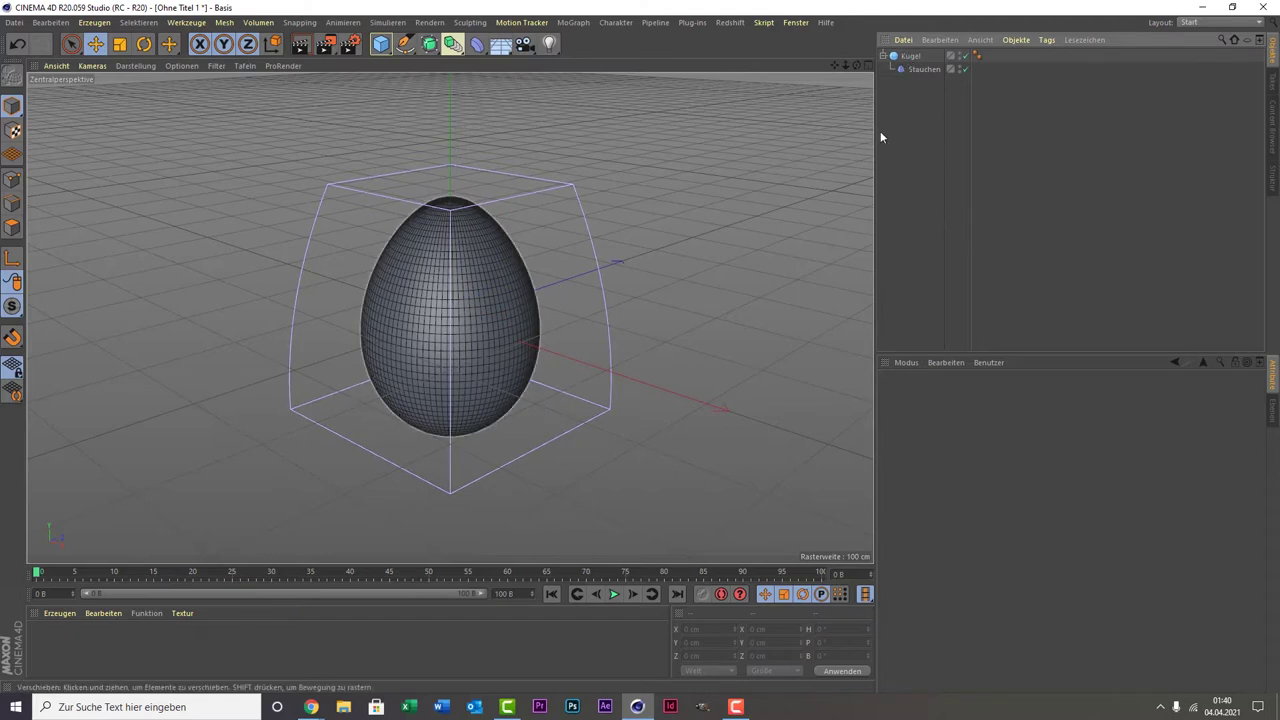
# - Merge Kugel and Stauchen into Kugel.1 with Objekte verbinden + löschen
pyautogui.moveTo(913, 125); pyautogui.dragTo(950, 25)
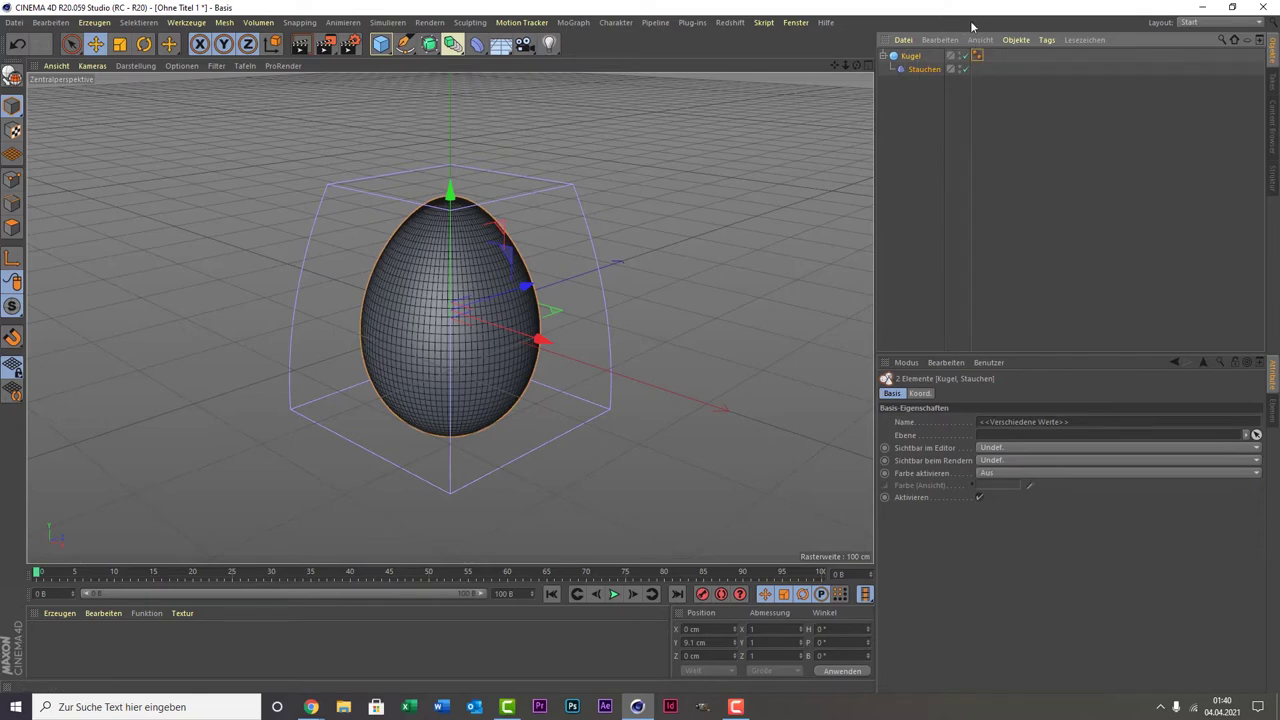
pyautogui.rightClick(909, 57)
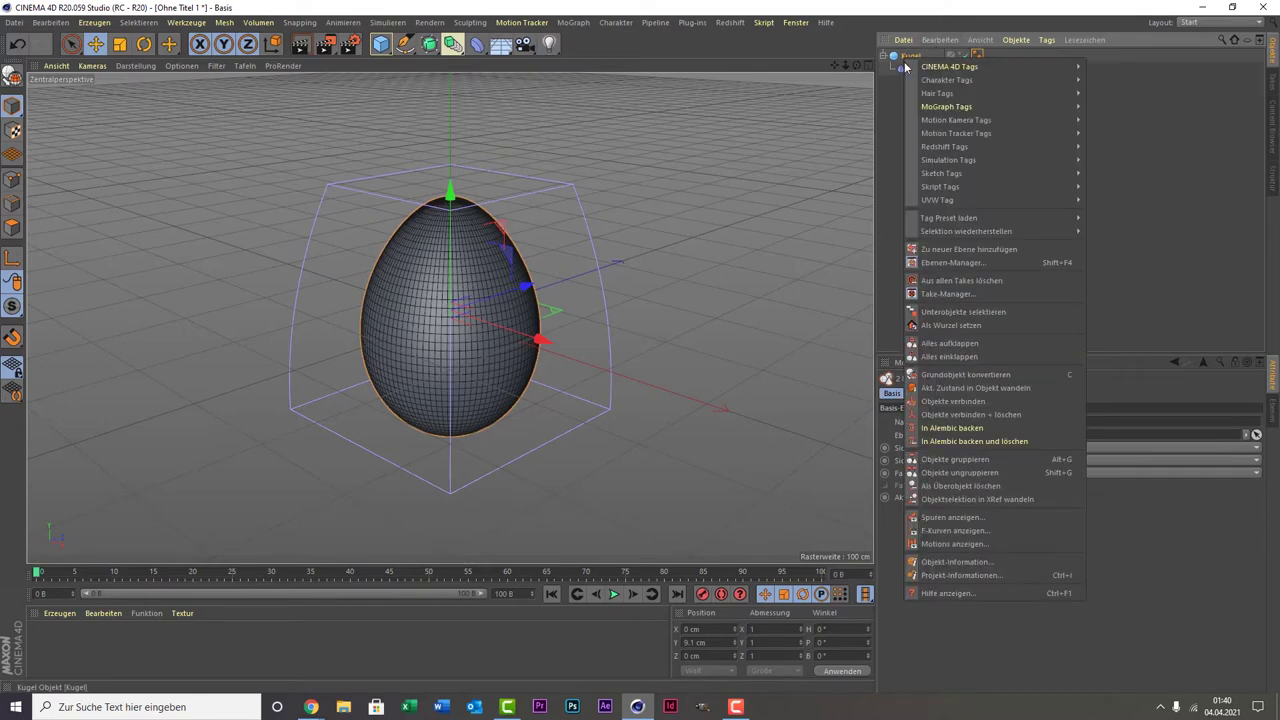
pyautogui.click(1024, 414)
pyautogui.click(935, 207)
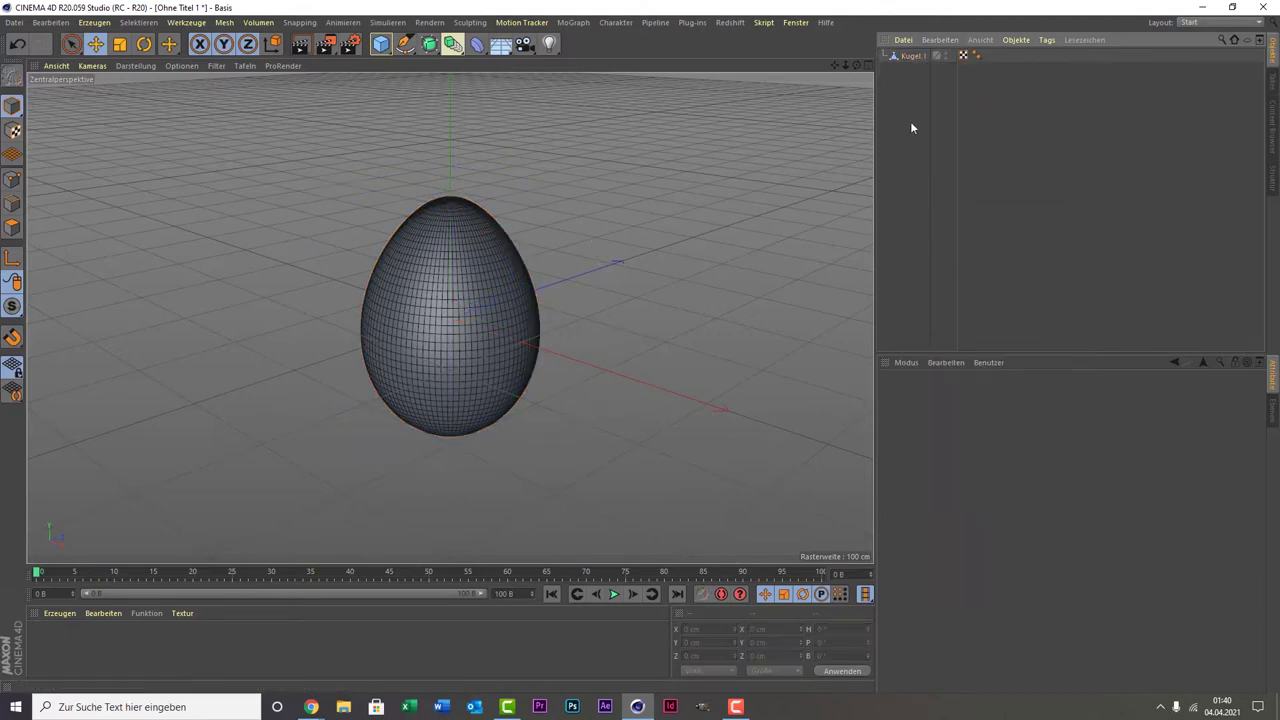
pyautogui.click(910, 56)
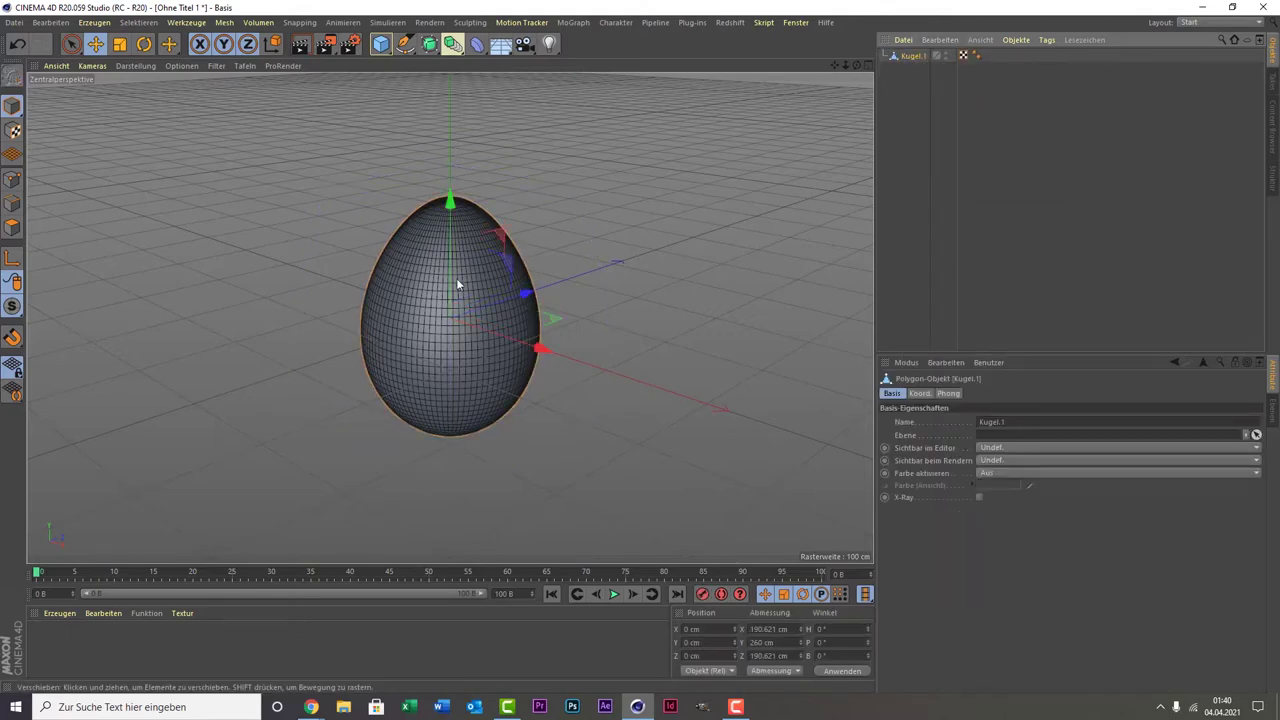
# - Switch Kugel.1 into Polygone-bearbeiten mode in the perspective view
pyautogui.middleClick(361, 358)
pyautogui.middleClick(361, 358)
pyautogui.middleClick(325, 273)
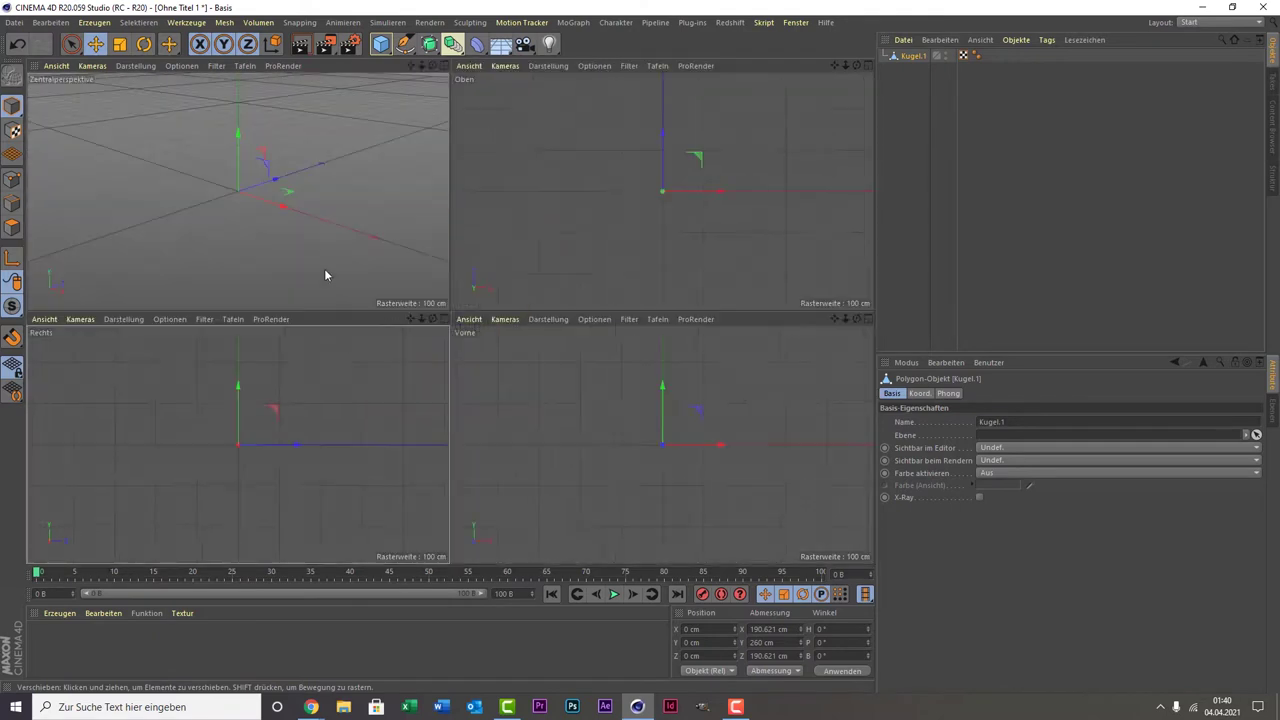
pyautogui.middleClick(333, 277)
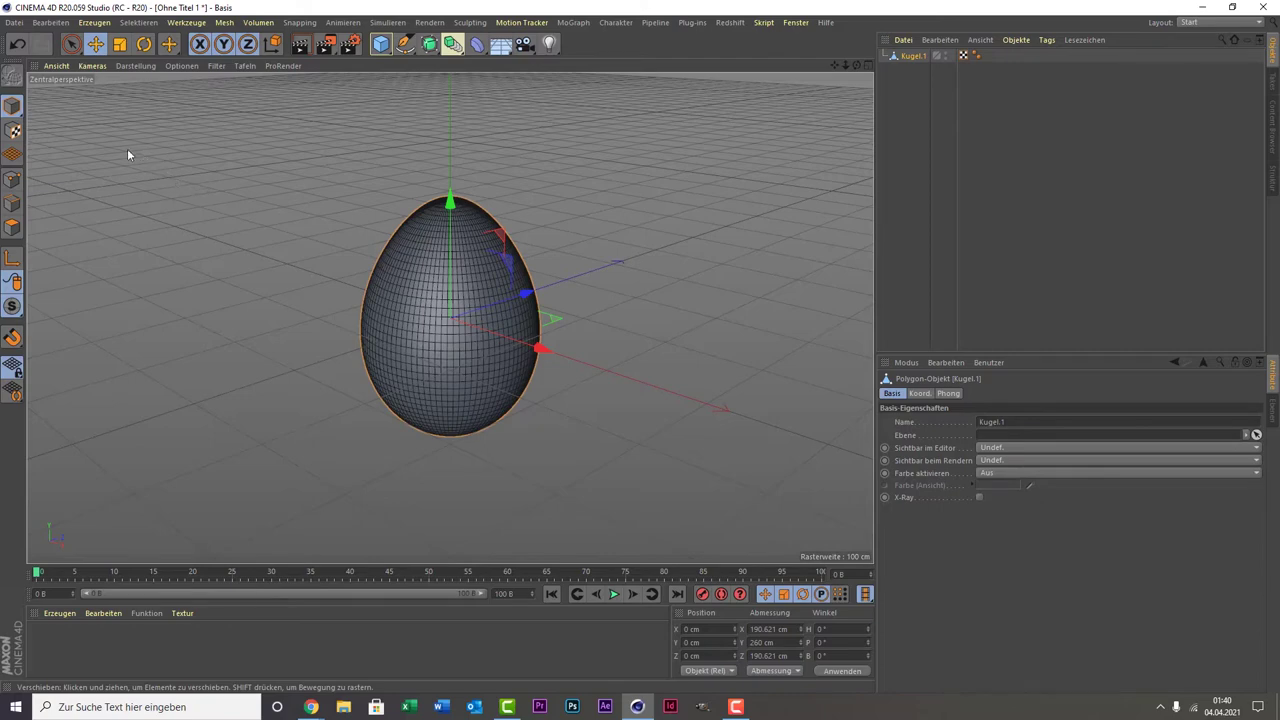
pyautogui.click(12, 228)
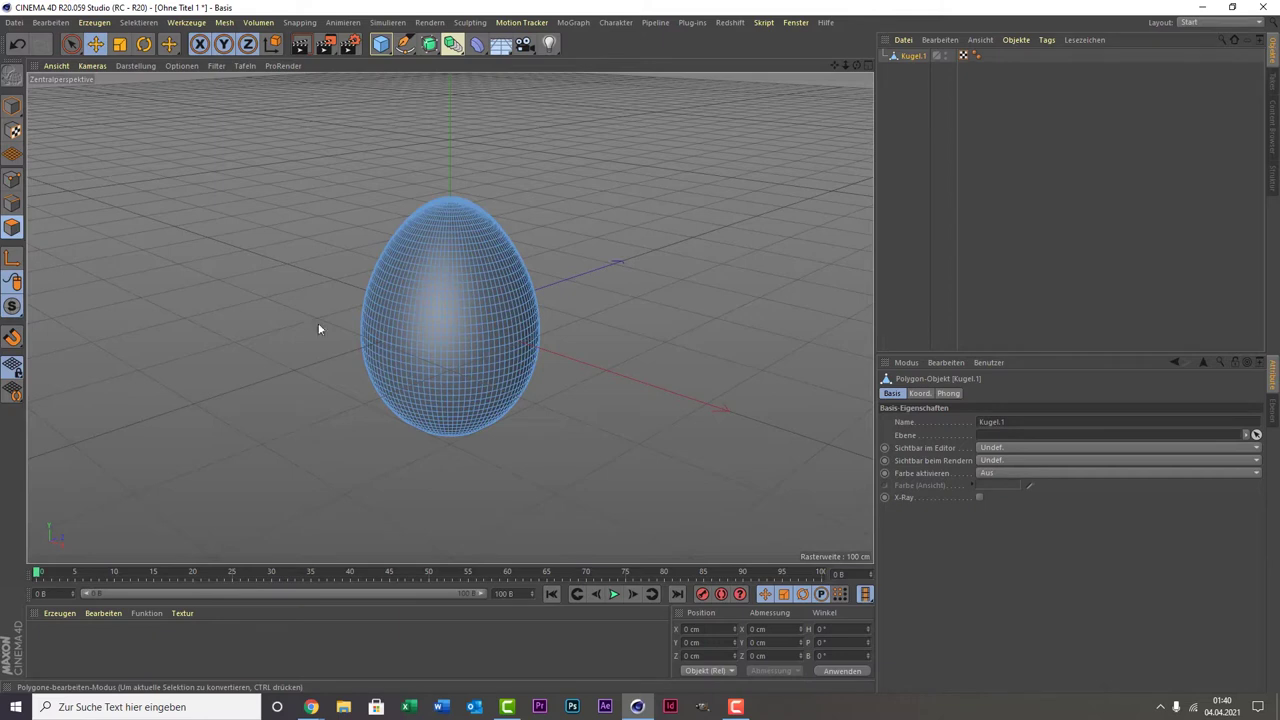
# - Activate the Linienschnitt tool and bring the view down to the egg's eye level
pyautogui.rightClick(260, 139)
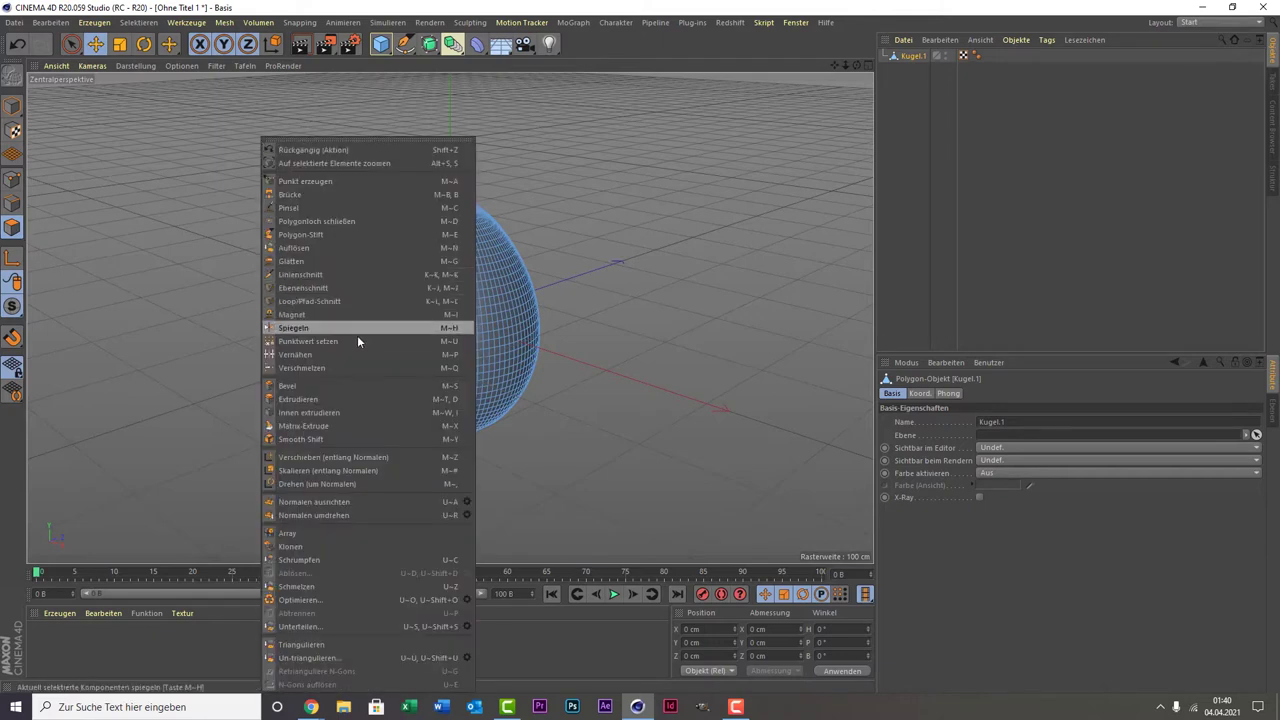
pyautogui.click(349, 273)
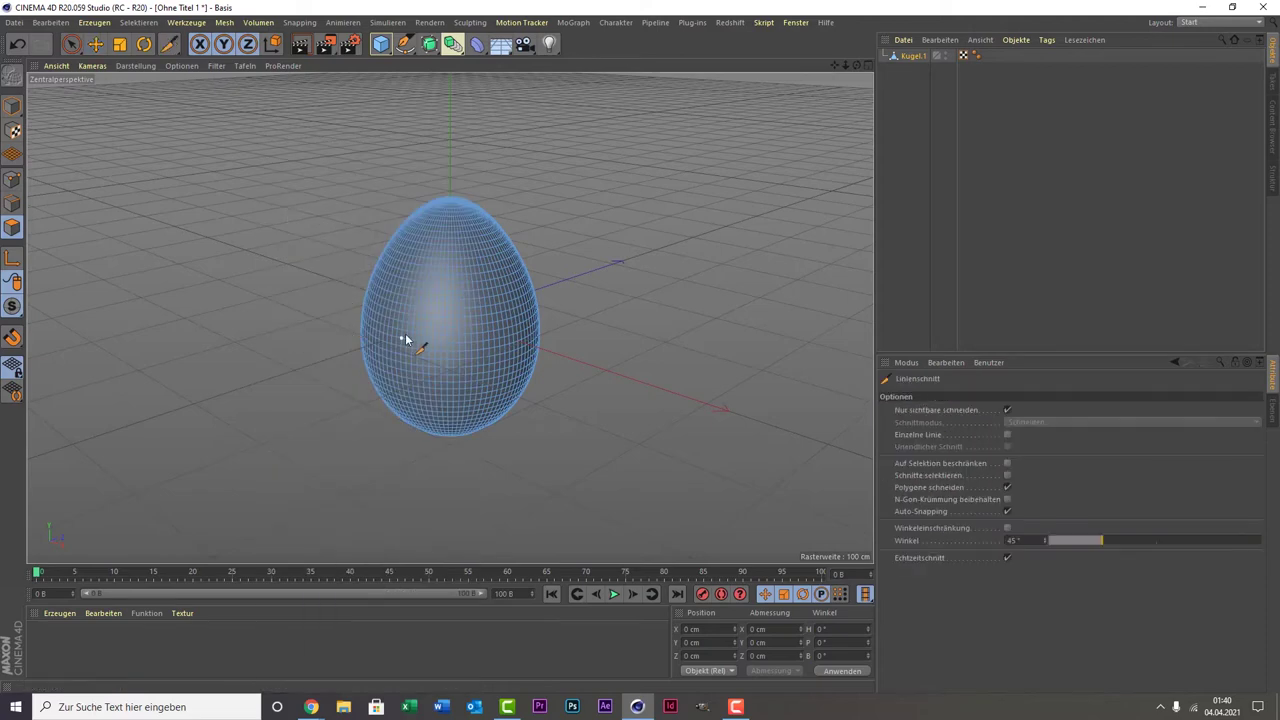
pyautogui.scroll(3, 500, 270)
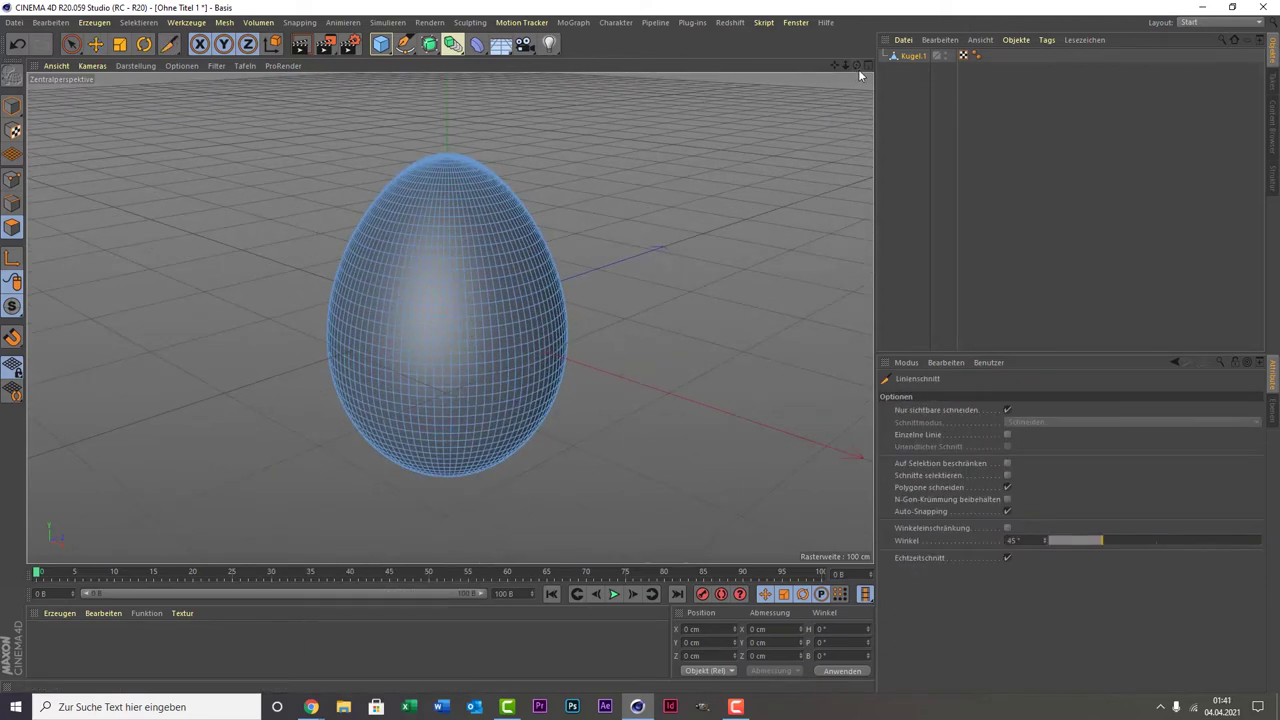
pyautogui.moveTo(856, 65)
pyautogui.mouseDown()
pyautogui.moveTo(856, 30)
pyautogui.moveTo(856, 55)
pyautogui.mouseUp()
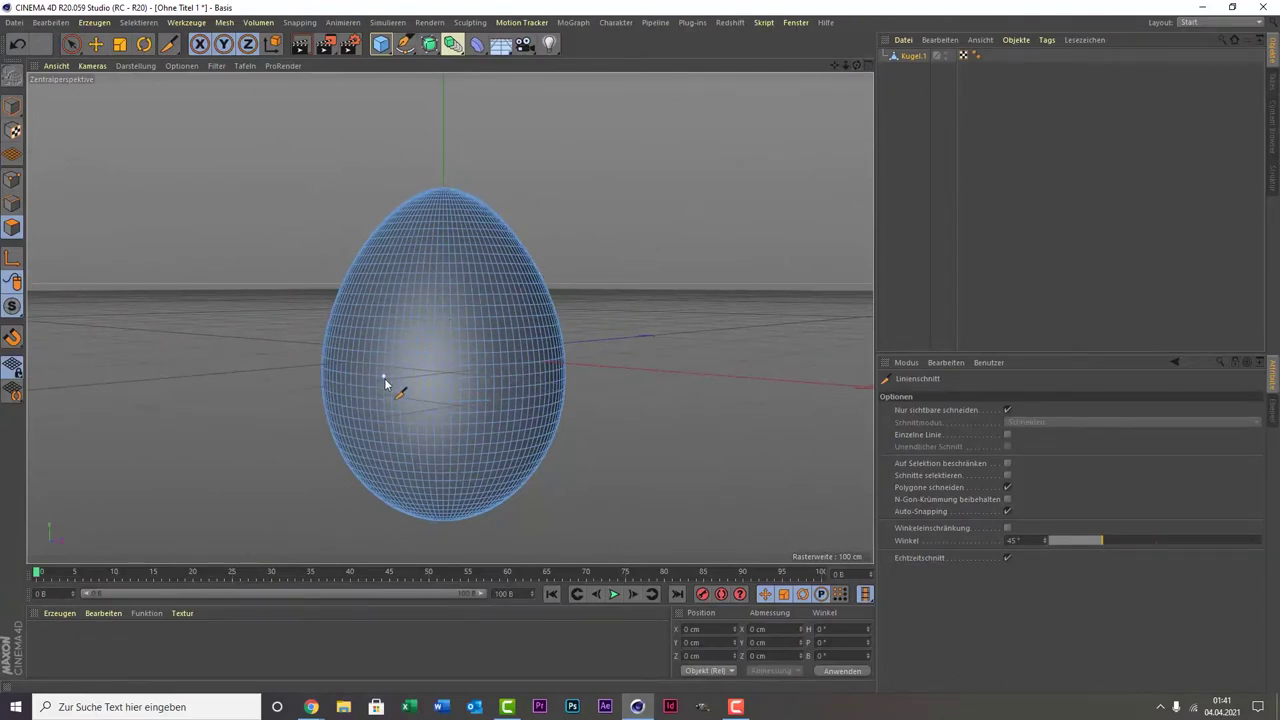
# - Cut the first zigzag run of the crack across the egg's front
pyautogui.click(352, 362)
pyautogui.click(390, 318)
pyautogui.click(408, 352)
pyautogui.click(435, 328)
pyautogui.click(461, 376)
pyautogui.click(490, 318)
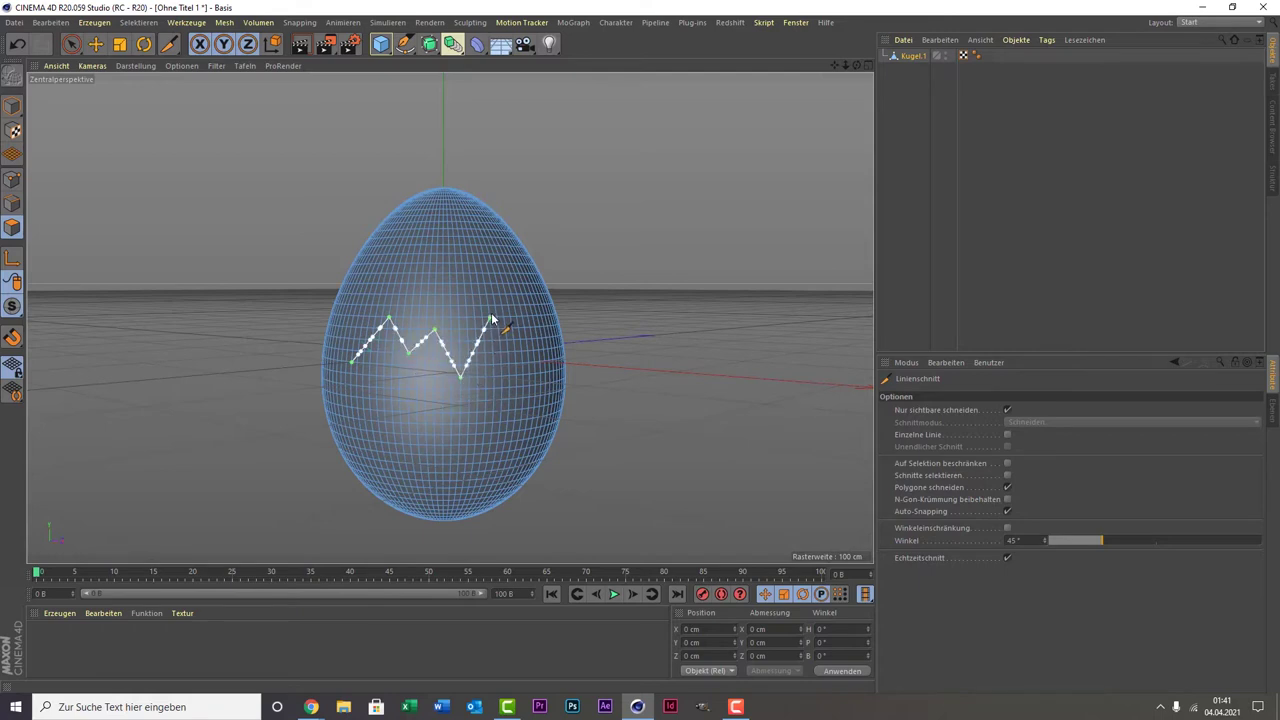
pyautogui.click(516, 362)
pyautogui.click(535, 308)
pyautogui.click(555, 338)
# - Continue the zigzag crack cut around the egg's side
pyautogui.moveTo(856, 64); pyautogui.dragTo(828, 125)
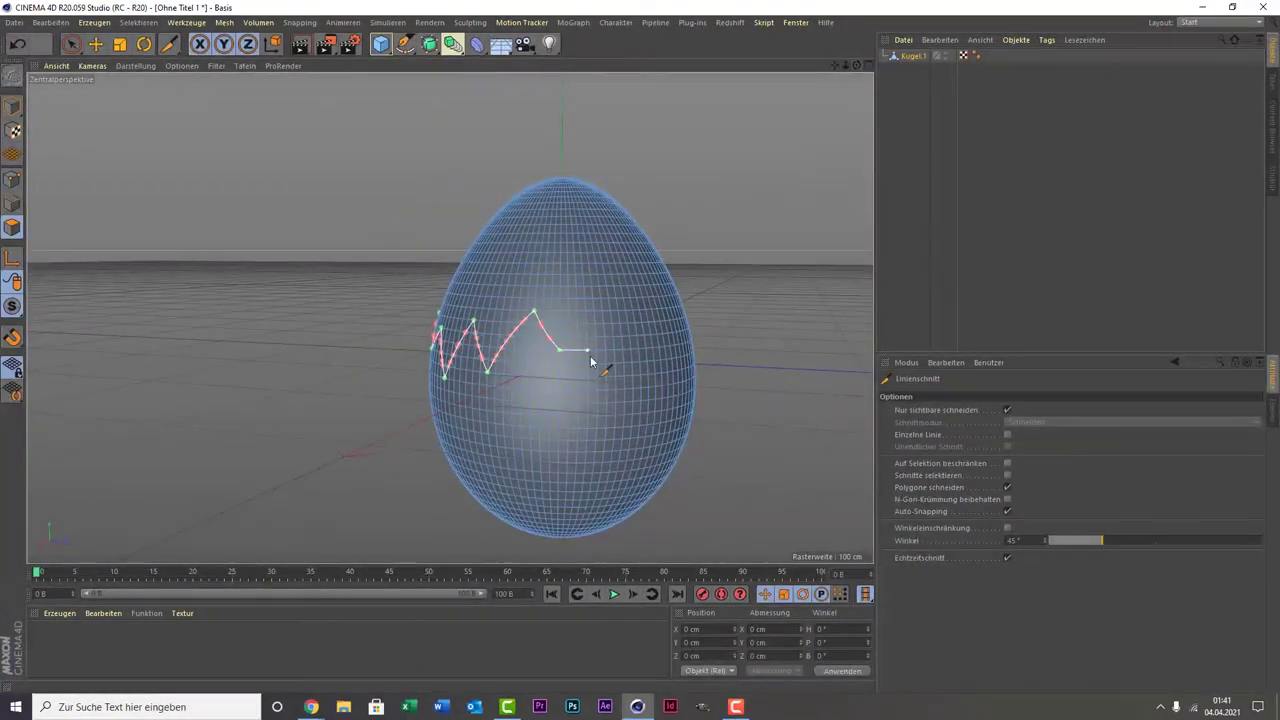
pyautogui.click(591, 379)
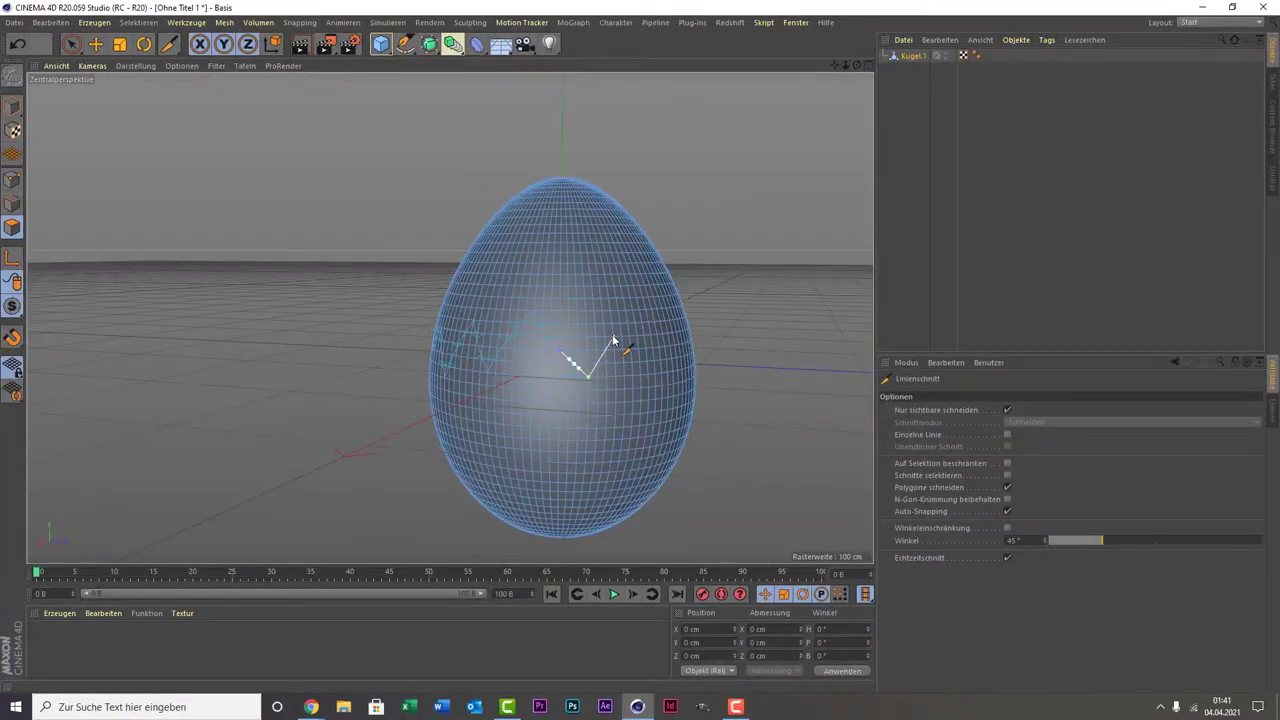
pyautogui.click(613, 338)
pyautogui.click(654, 374)
pyautogui.click(669, 322)
pyautogui.click(693, 362)
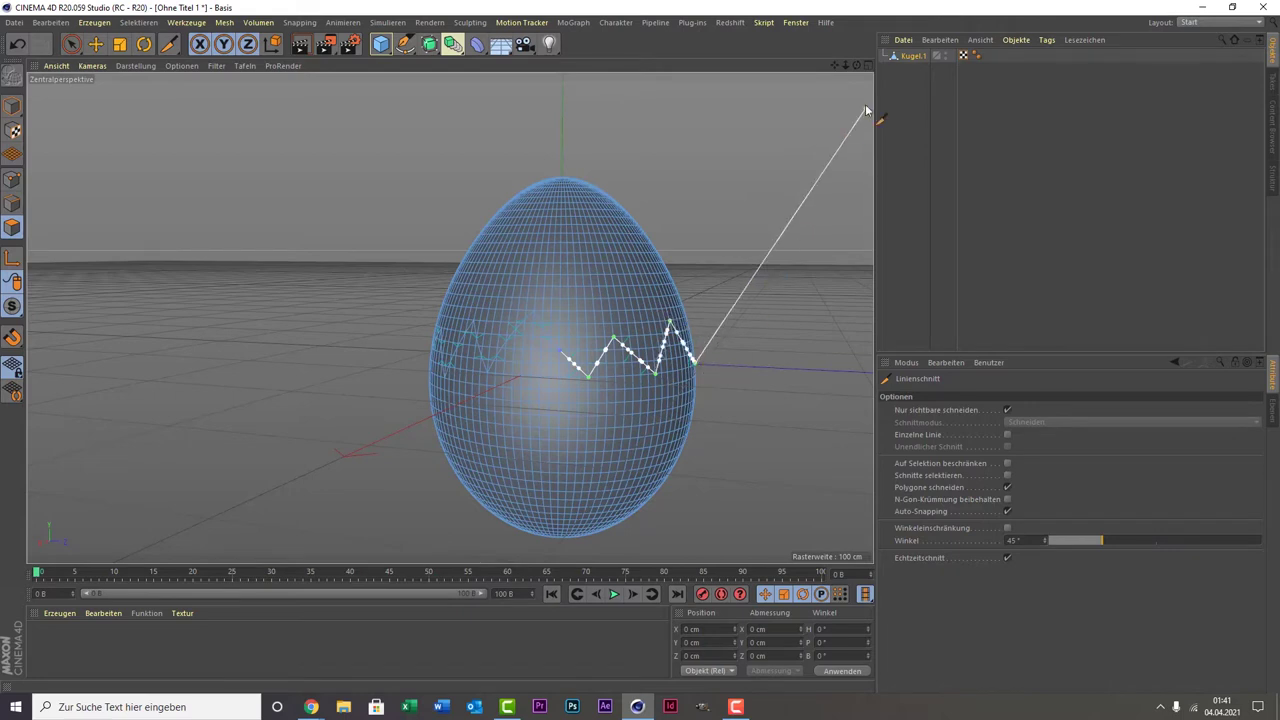
pyautogui.moveTo(856, 64); pyautogui.dragTo(450, 317)
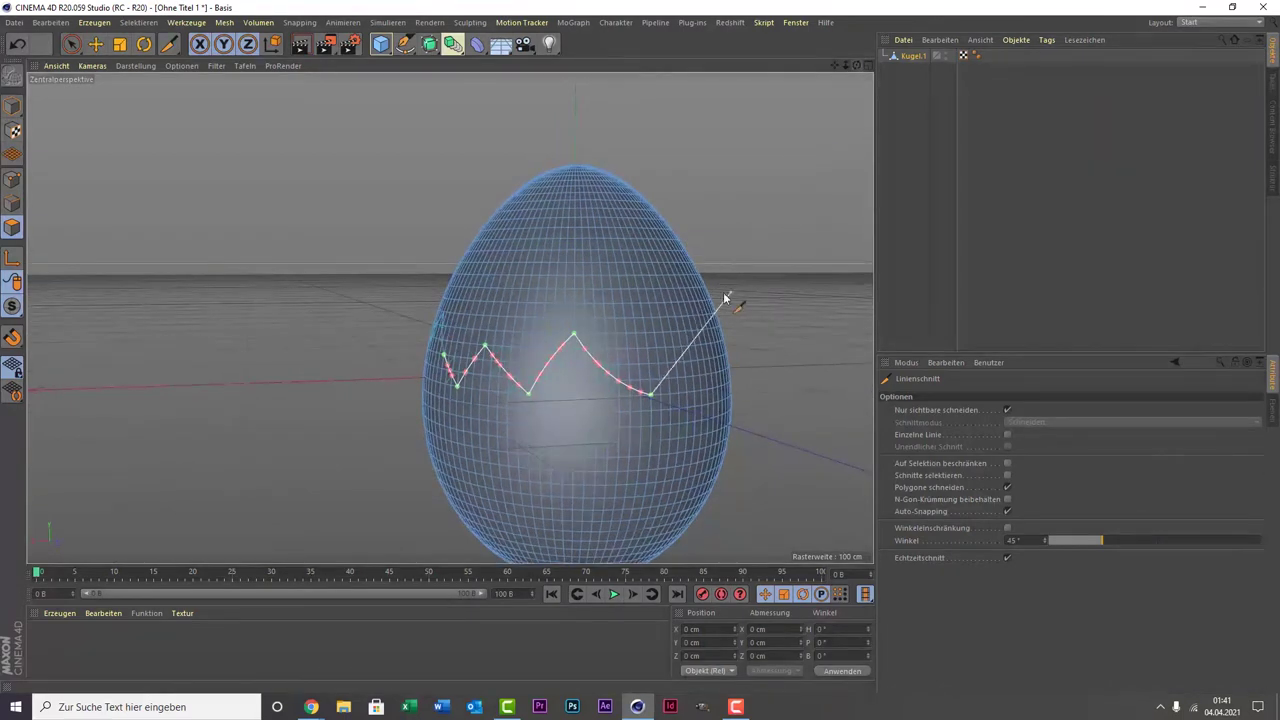
pyautogui.click(677, 335)
pyautogui.click(692, 377)
pyautogui.click(697, 391)
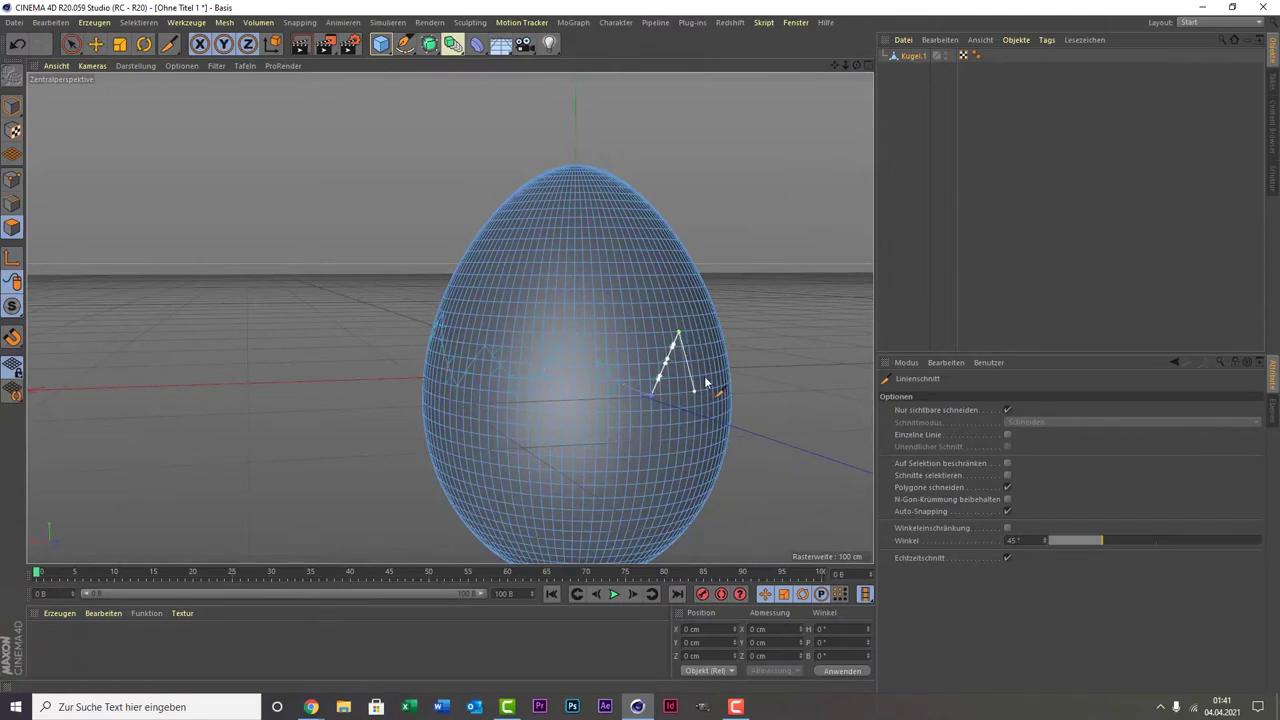
pyautogui.click(723, 352)
# - Close the zigzag crack on the egg's far side and check it all around
pyautogui.moveTo(856, 64)
pyautogui.mouseDown()
pyautogui.moveTo(450, 317)
pyautogui.moveTo(832, 114)
pyautogui.mouseUp()
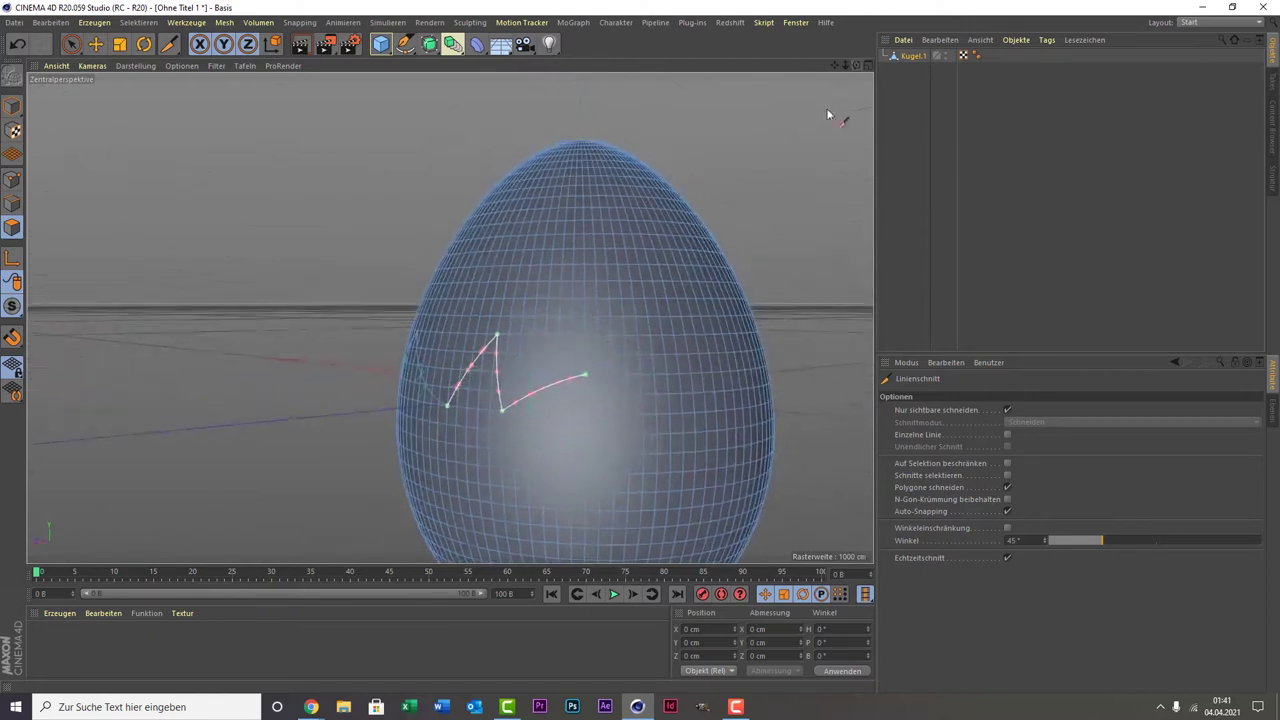
pyautogui.click(651, 337)
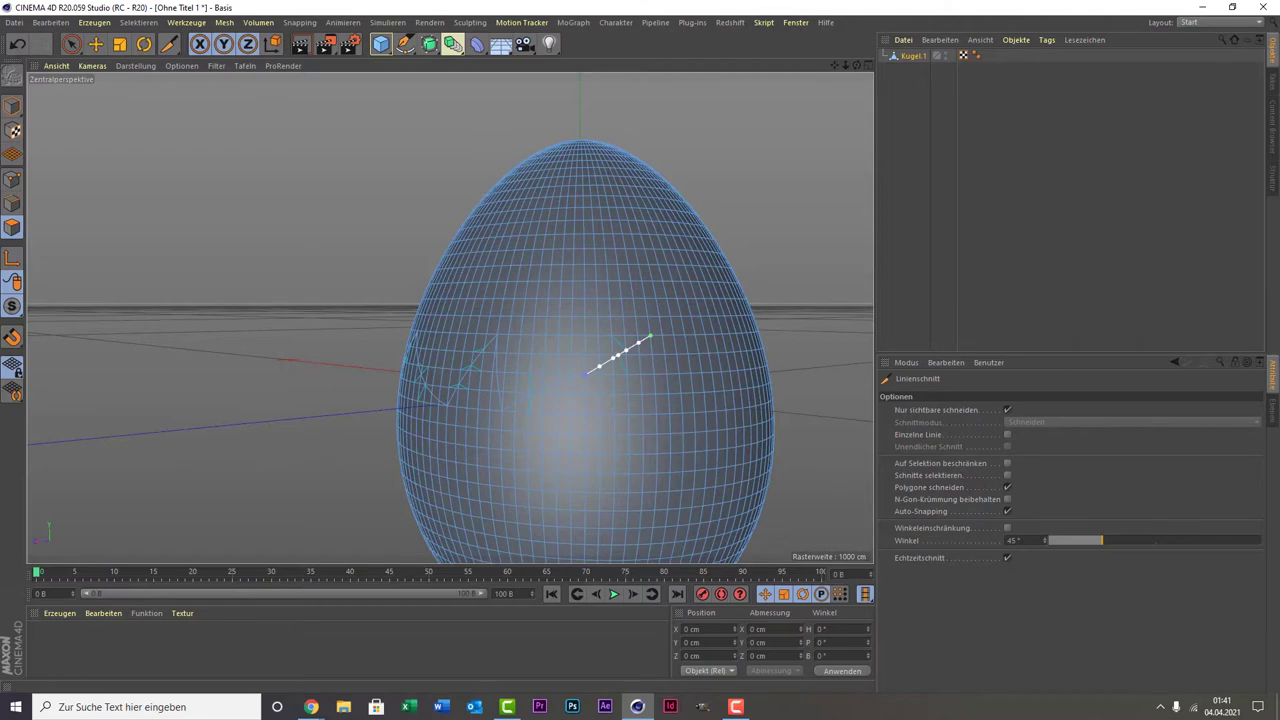
pyautogui.moveTo(856, 65)
pyautogui.mouseDown()
pyautogui.moveTo(817, 80)
pyautogui.moveTo(844, 74)
pyautogui.moveTo(837, 134)
pyautogui.mouseUp()
pyautogui.moveTo(856, 65); pyautogui.dragTo(817, 65)
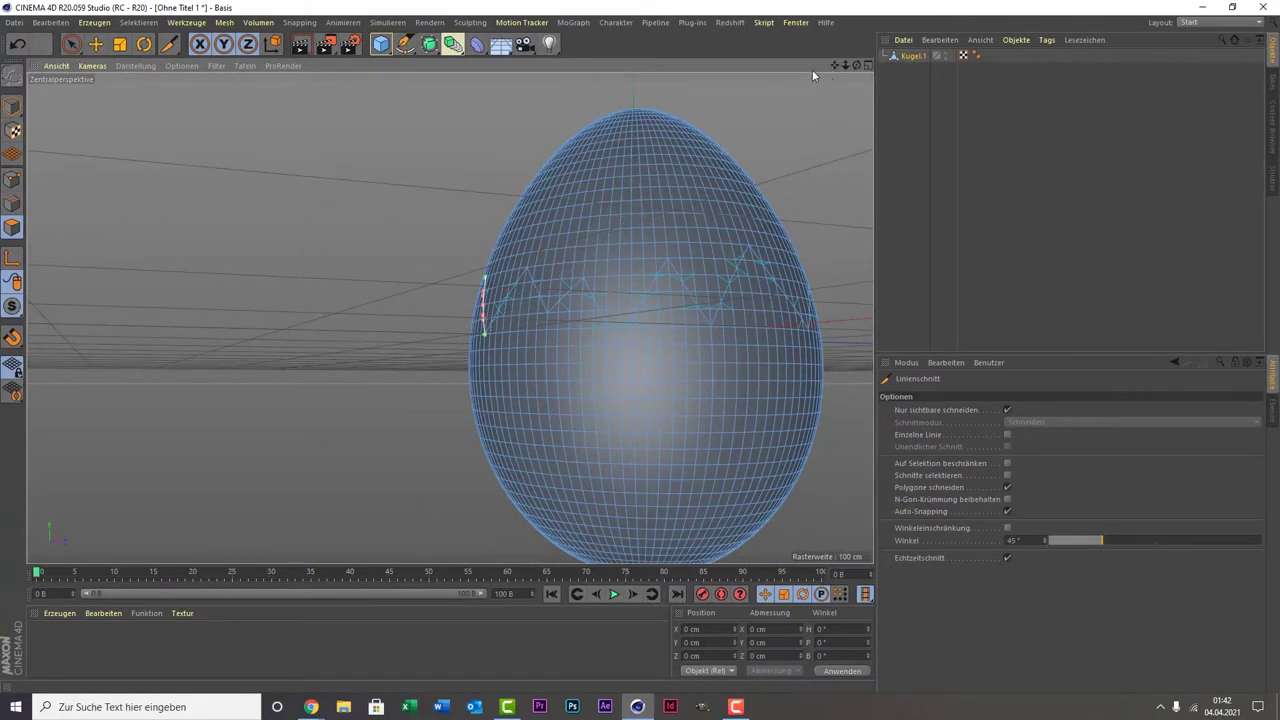
pyautogui.scroll(3, 784, 184)
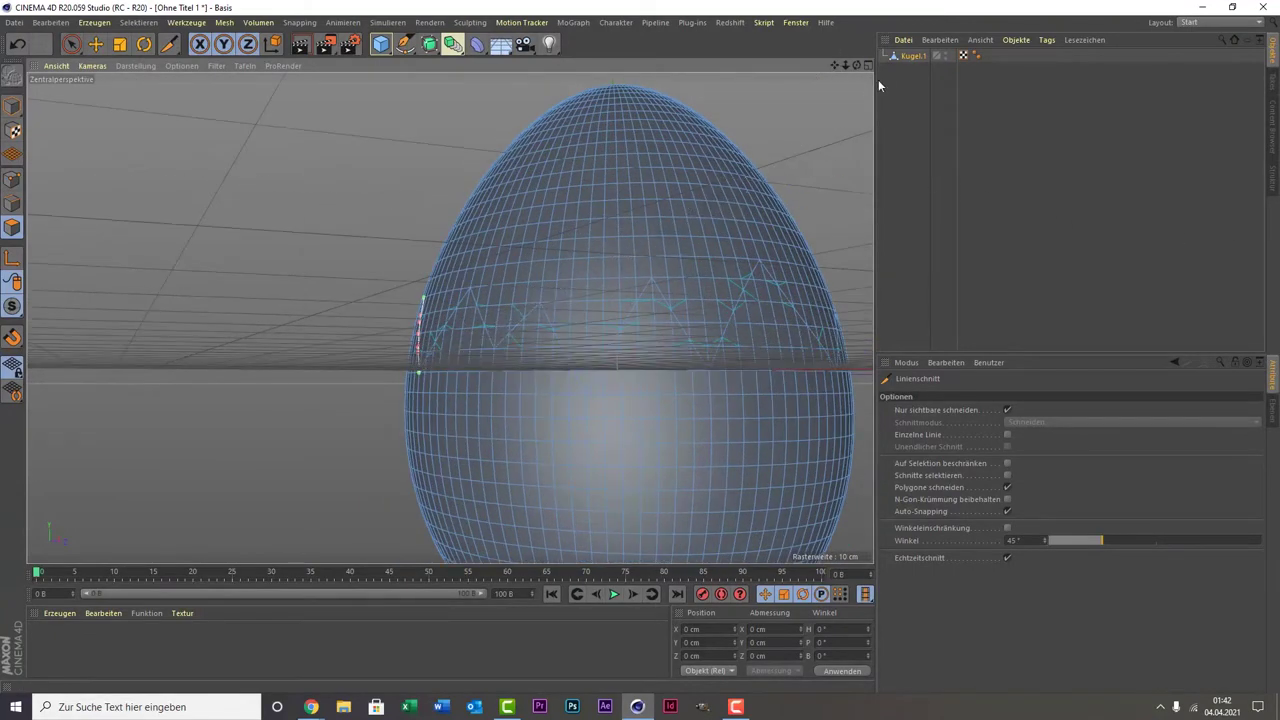
pyautogui.moveTo(858, 66); pyautogui.dragTo(449, 310)
pyautogui.click(573, 314)
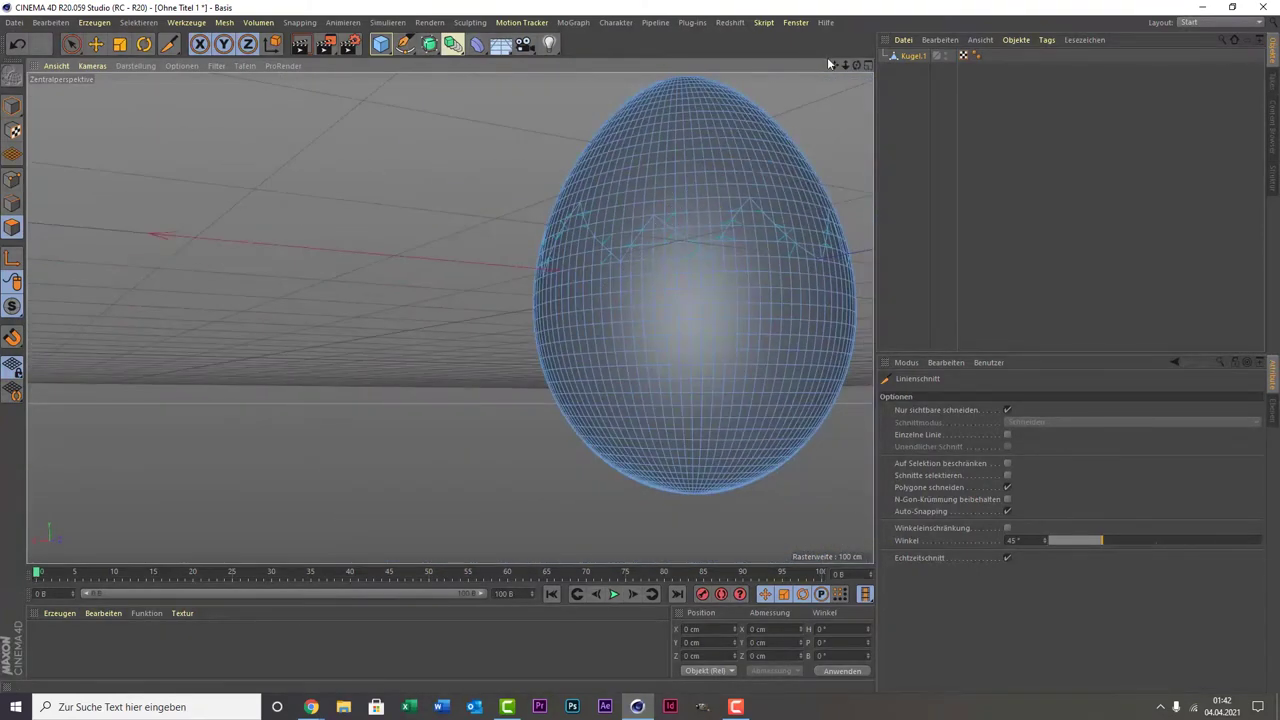
pyautogui.moveTo(851, 64); pyautogui.dragTo(760, 64)
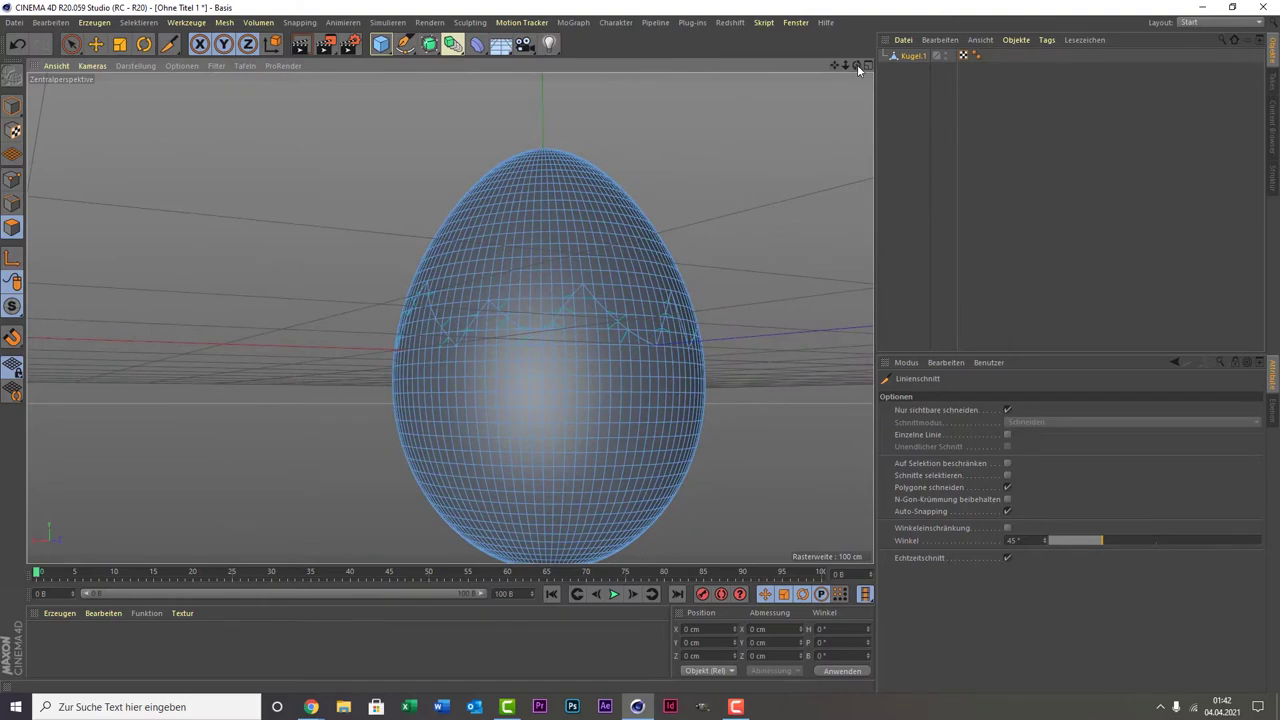
pyautogui.moveTo(857, 66); pyautogui.dragTo(450, 318)
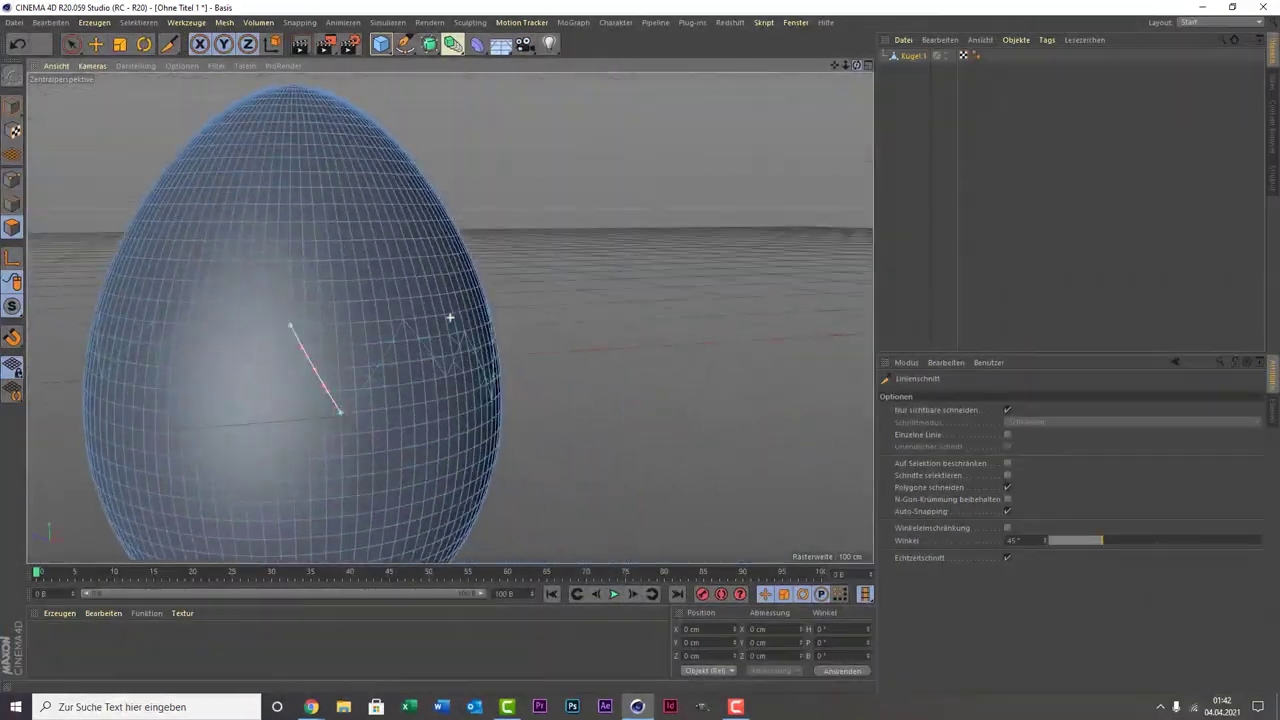
pyautogui.moveTo(450, 318)
pyautogui.mouseDown()
pyautogui.moveTo(843, 143)
pyautogui.moveTo(724, 342)
pyautogui.mouseUp()
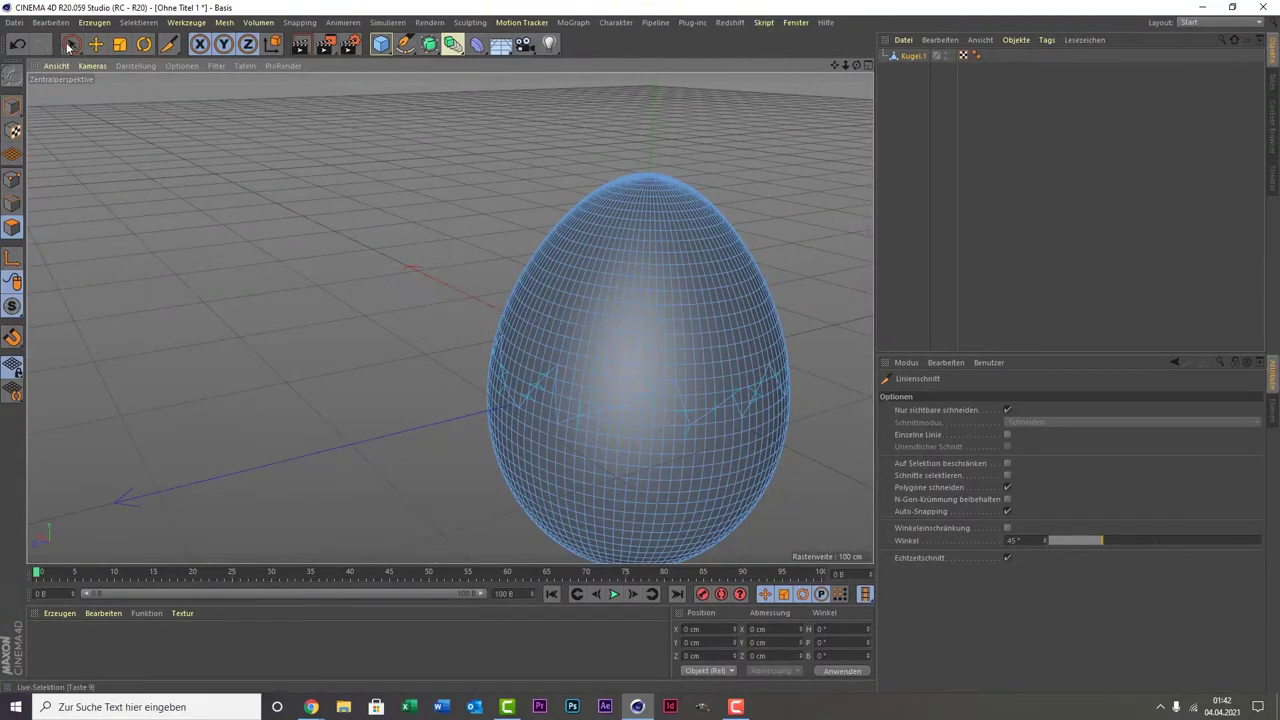
pyautogui.moveTo(70, 47); pyautogui.dragTo(128, 51)
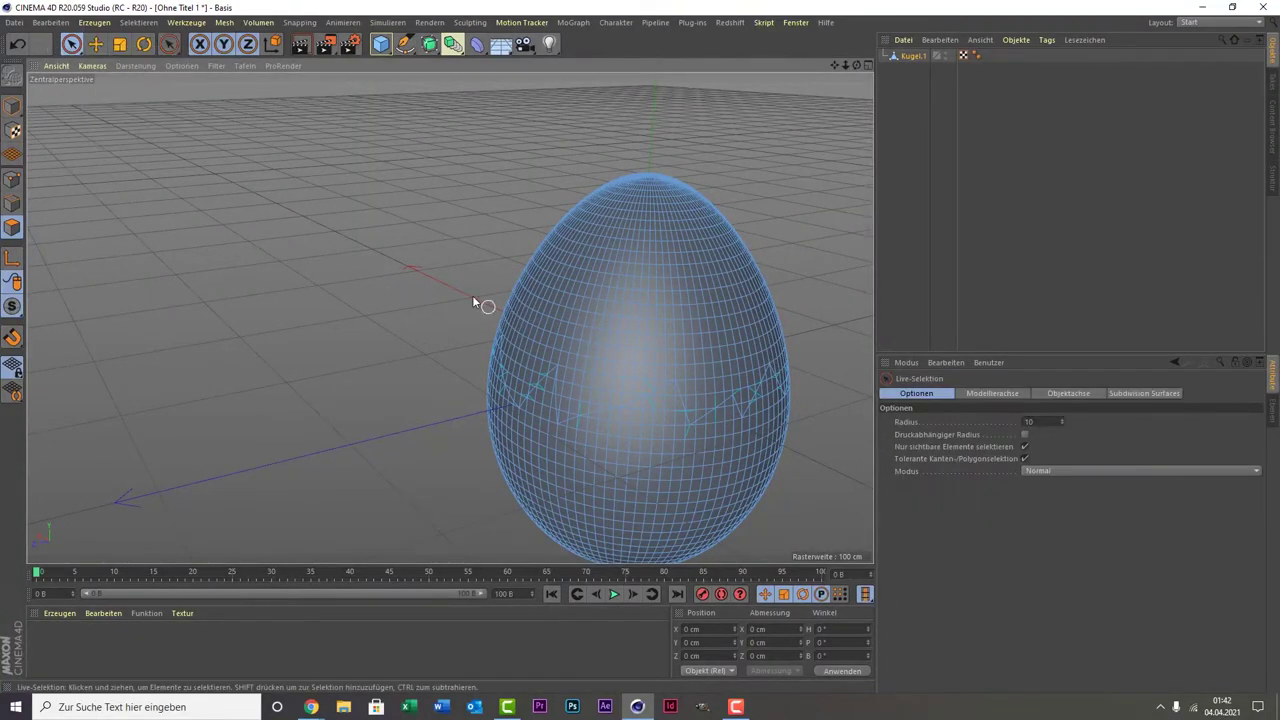
# - Paint-select the first polygons just above the crack on the egg's front
pyautogui.scroll(2, 586, 377)
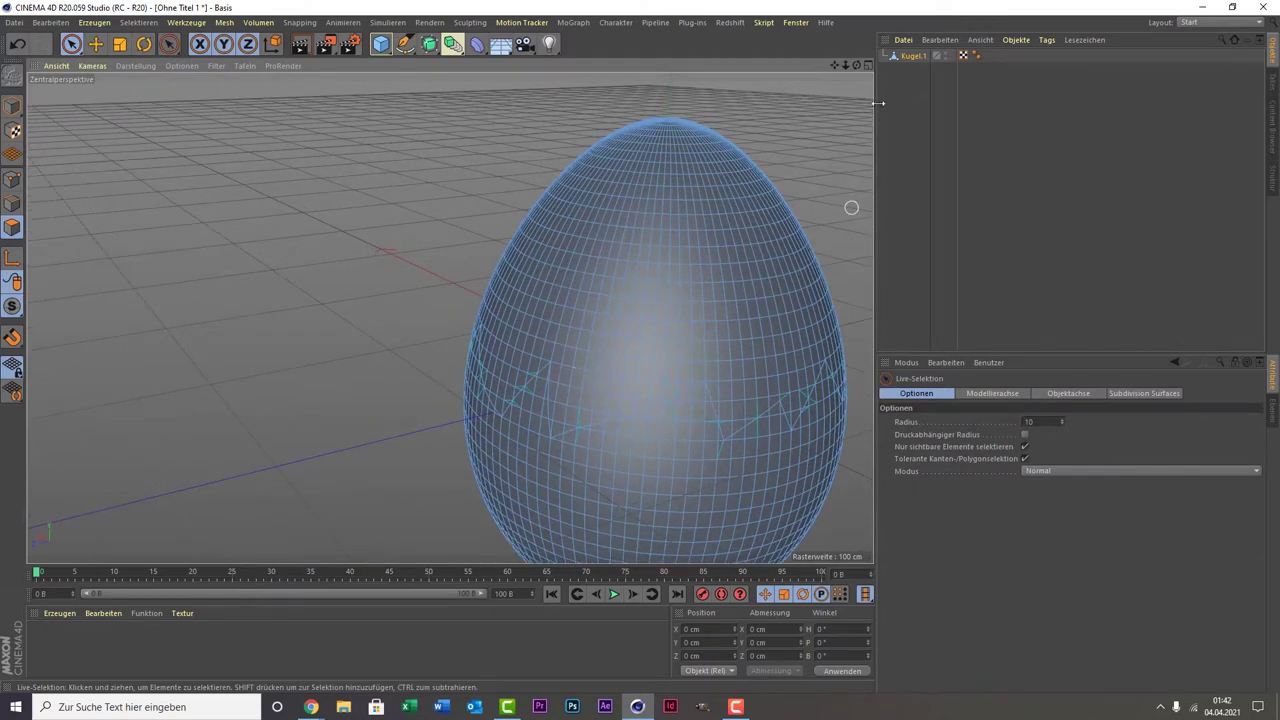
pyautogui.moveTo(856, 64); pyautogui.dragTo(848, 88)
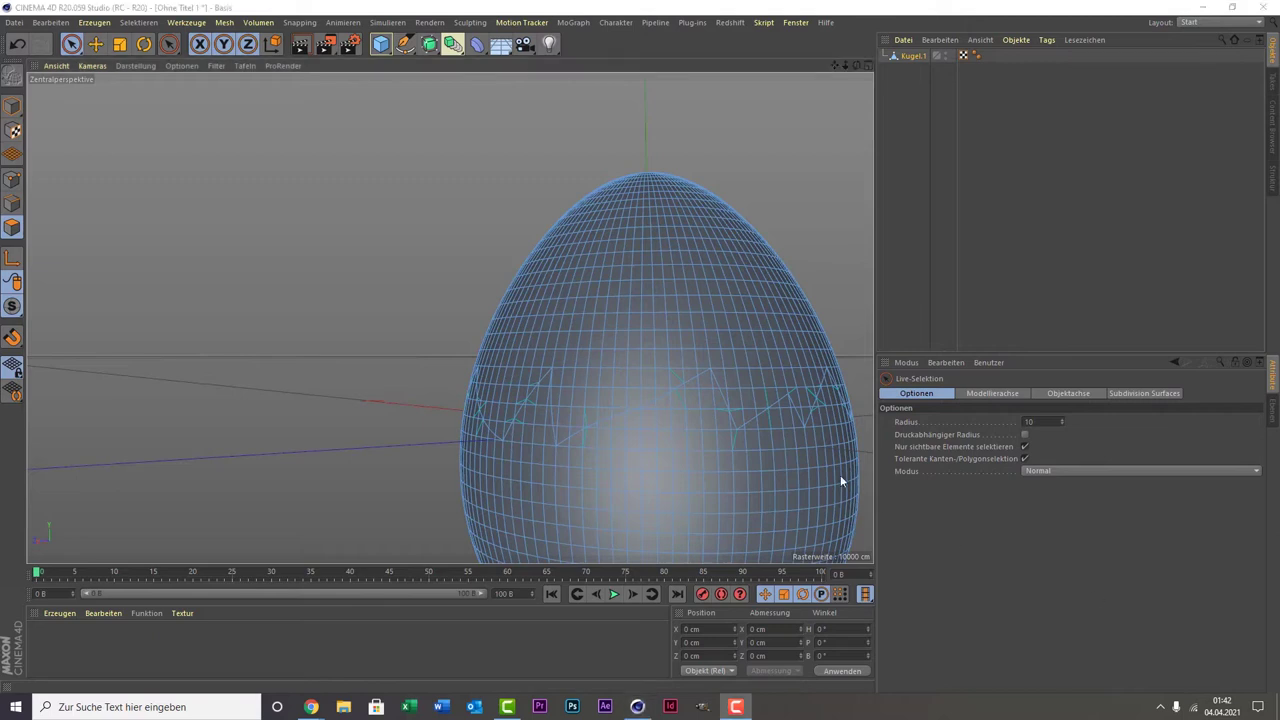
pyautogui.click(567, 376)
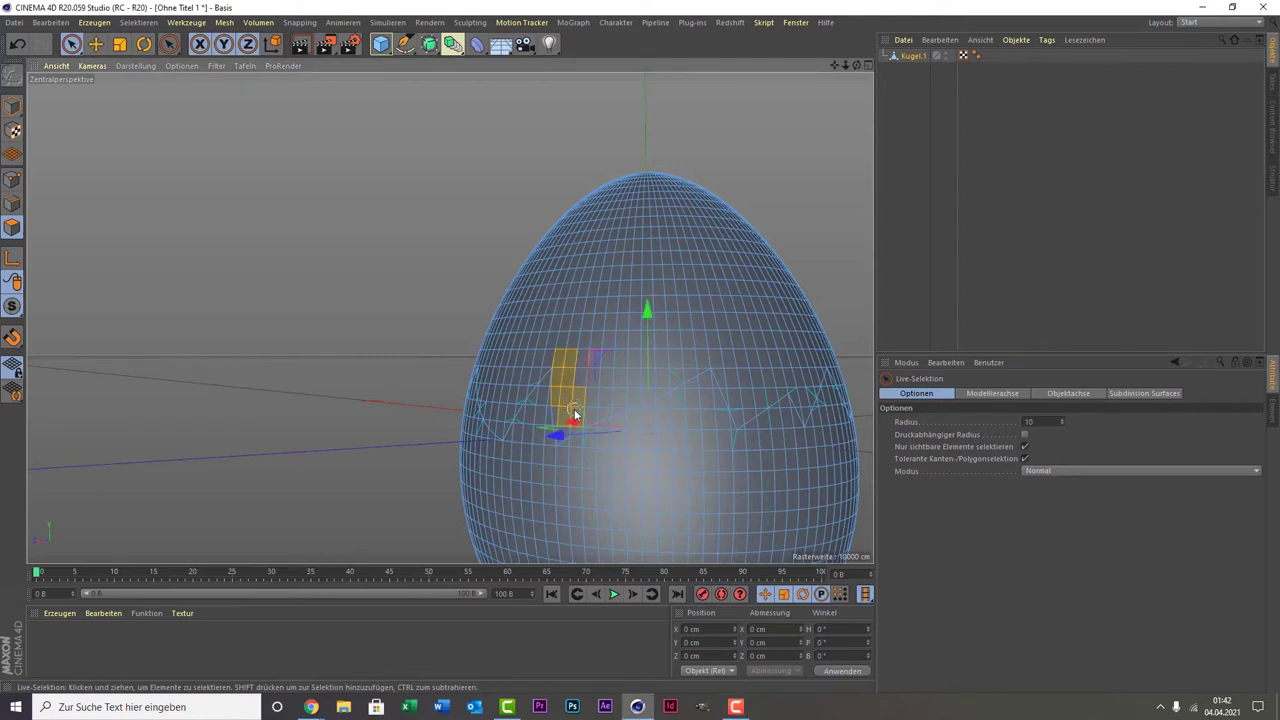
pyautogui.moveTo(575, 410); pyautogui.dragTo(629, 390)
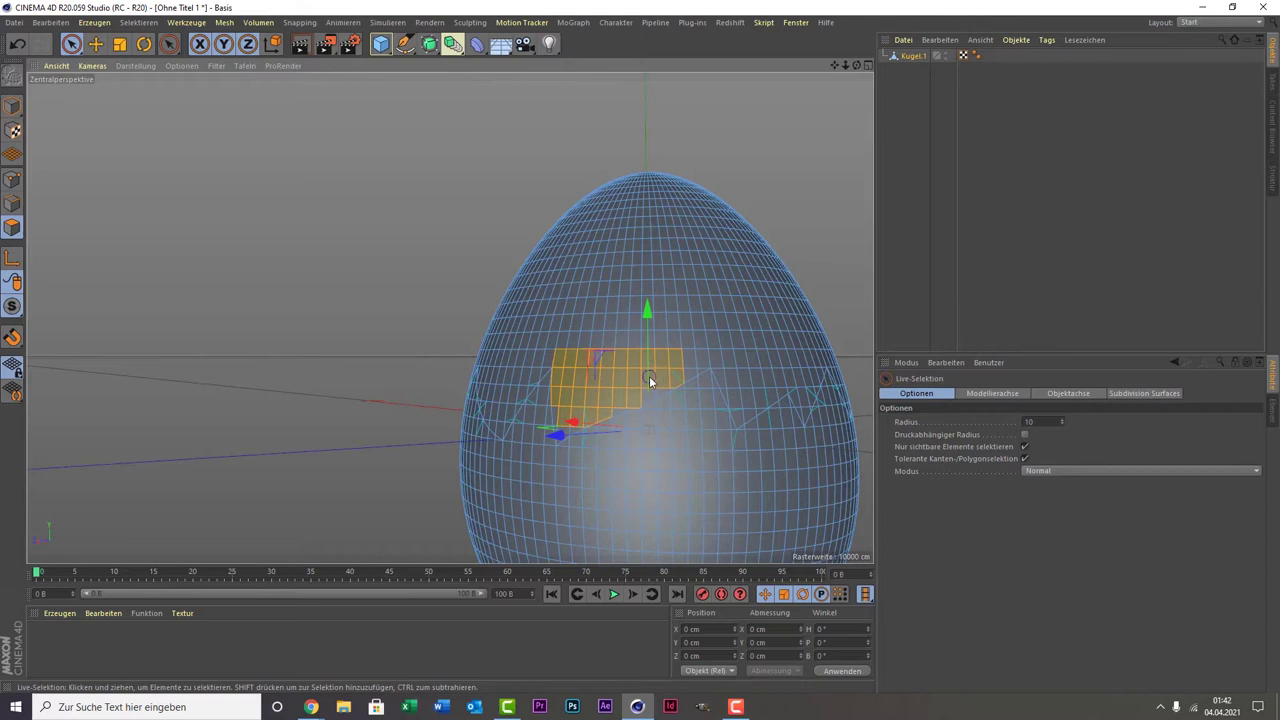
pyautogui.scroll(3, 608, 446)
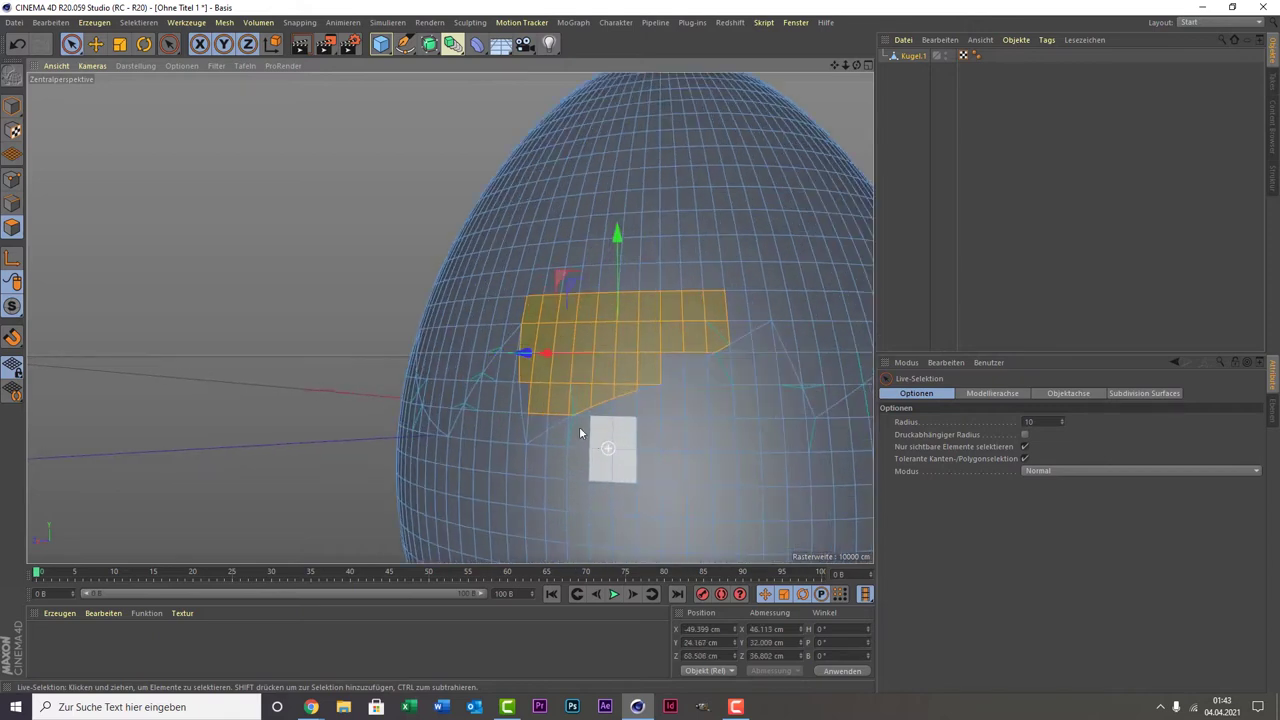
pyautogui.keyDown('shift'); pyautogui.click(539, 412); pyautogui.keyUp('shift')
pyautogui.keyDown('shift'); pyautogui.click(534, 400); pyautogui.keyUp('shift')
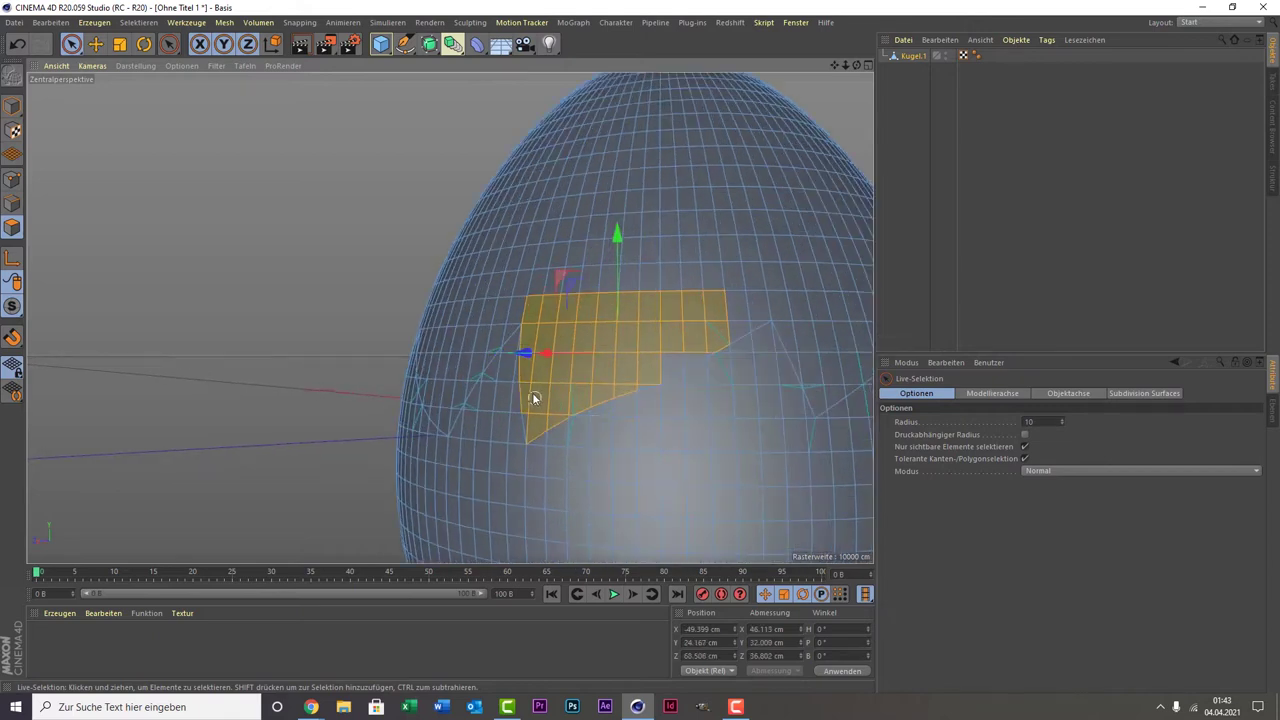
pyautogui.moveTo(533, 418)
pyautogui.keyDown('shift'); pyautogui.mouseDown()
pyautogui.moveTo(594, 406)
pyautogui.moveTo(720, 335)
pyautogui.moveTo(654, 354)
pyautogui.mouseUp(); pyautogui.keyUp('shift')
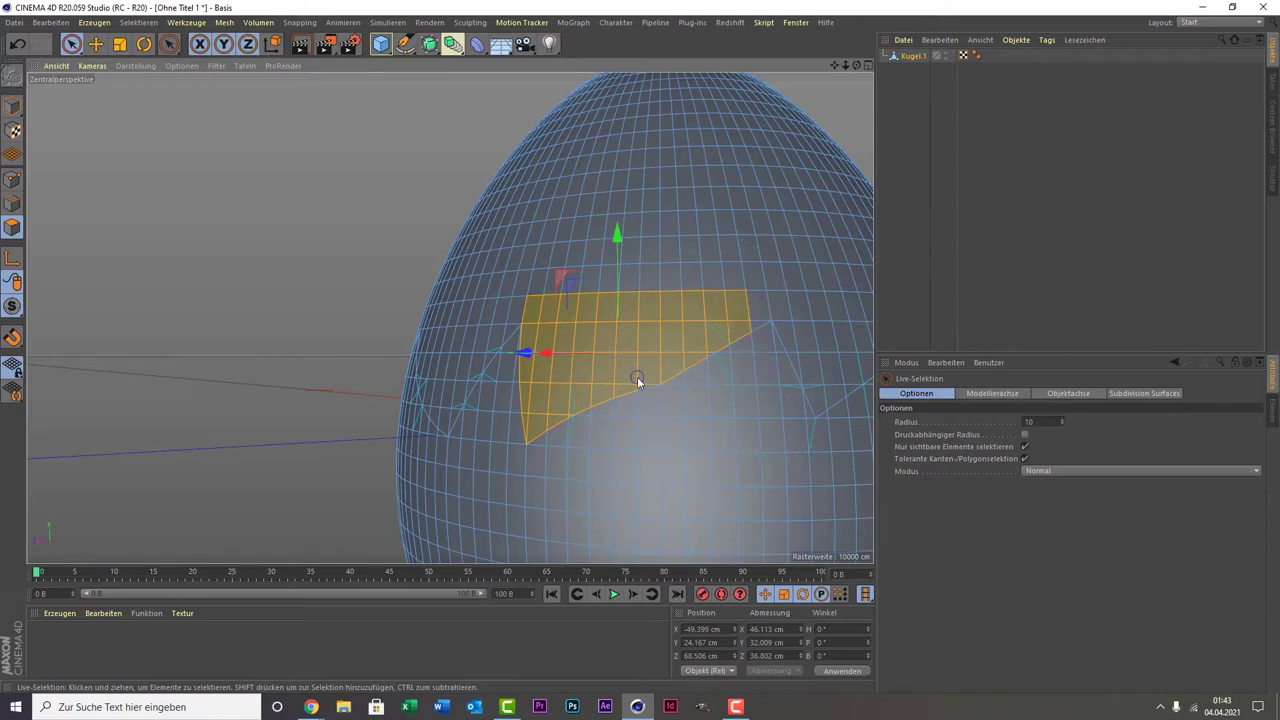
# - Extend the selected band further along the crack and reframe the egg
pyautogui.keyDown('shift'); pyautogui.moveTo(737, 300); pyautogui.dragTo(766, 300); pyautogui.keyUp('shift')
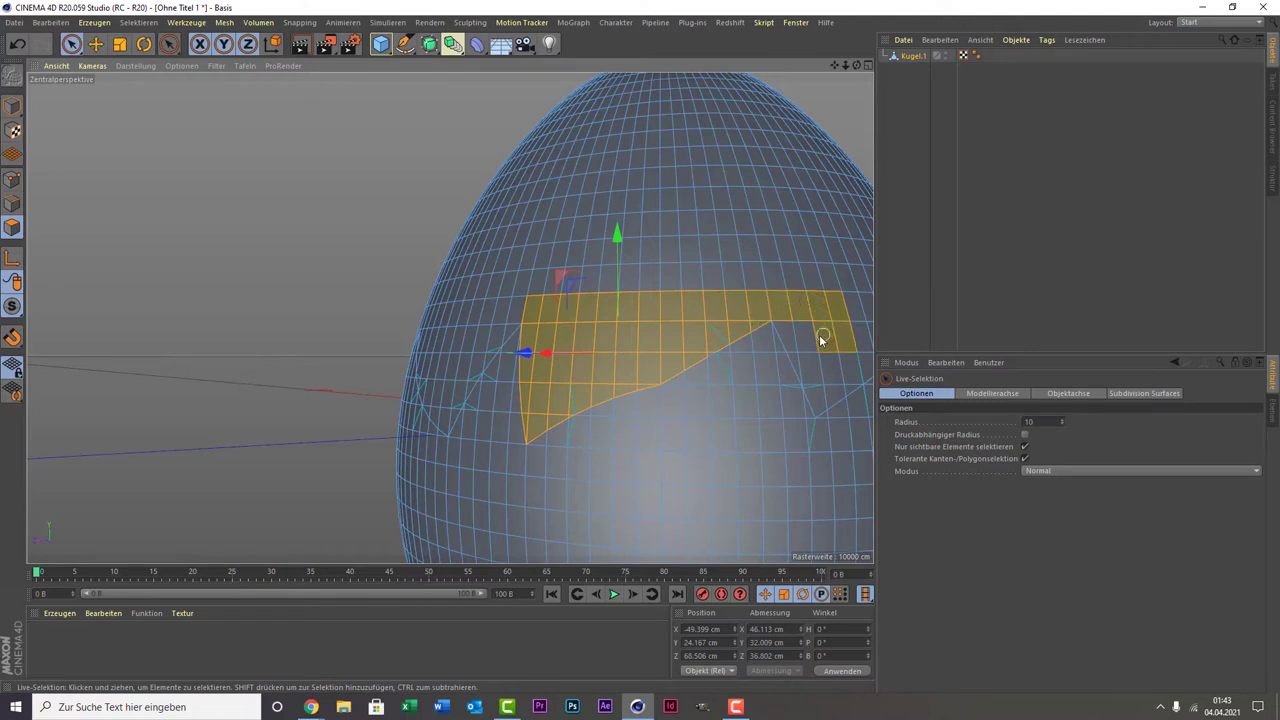
pyautogui.keyDown('shift'); pyautogui.moveTo(802, 332); pyautogui.dragTo(860, 330); pyautogui.keyUp('shift')
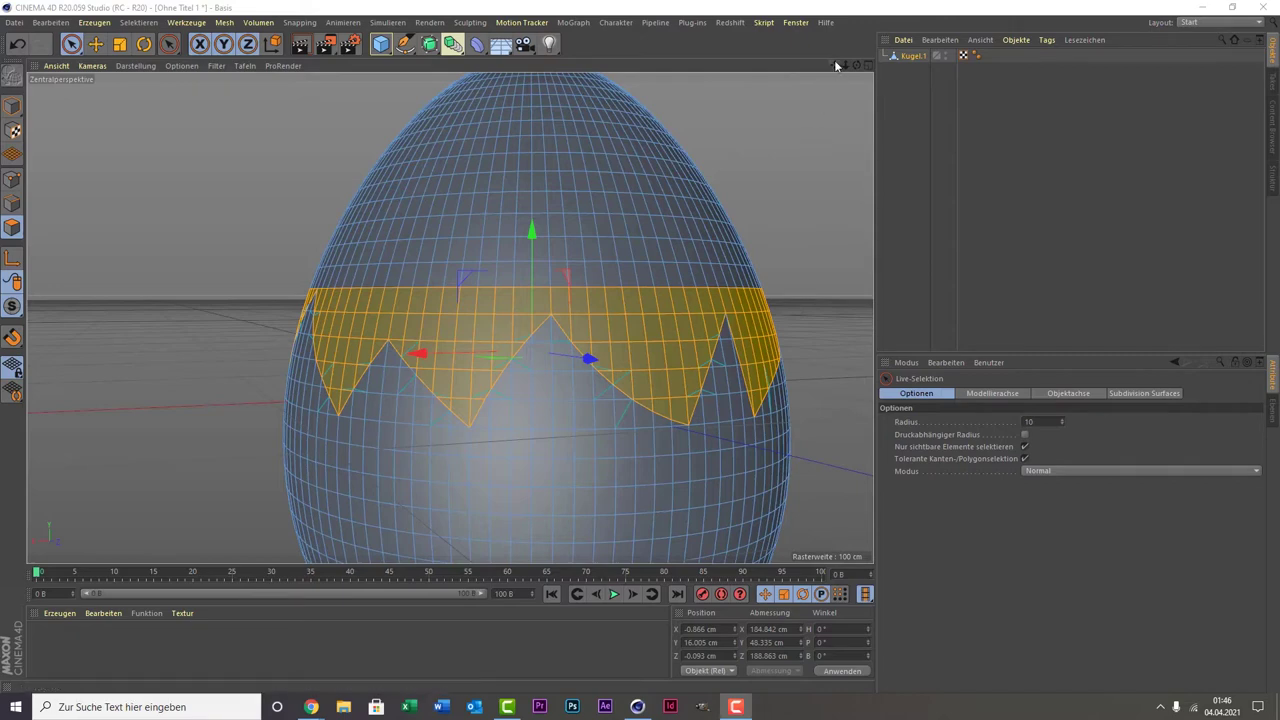
pyautogui.moveTo(845, 64)
pyautogui.mouseDown()
pyautogui.moveTo(866, 64)
pyautogui.moveTo(450, 318)
pyautogui.mouseUp()
pyautogui.scroll(-5, 785, 195)
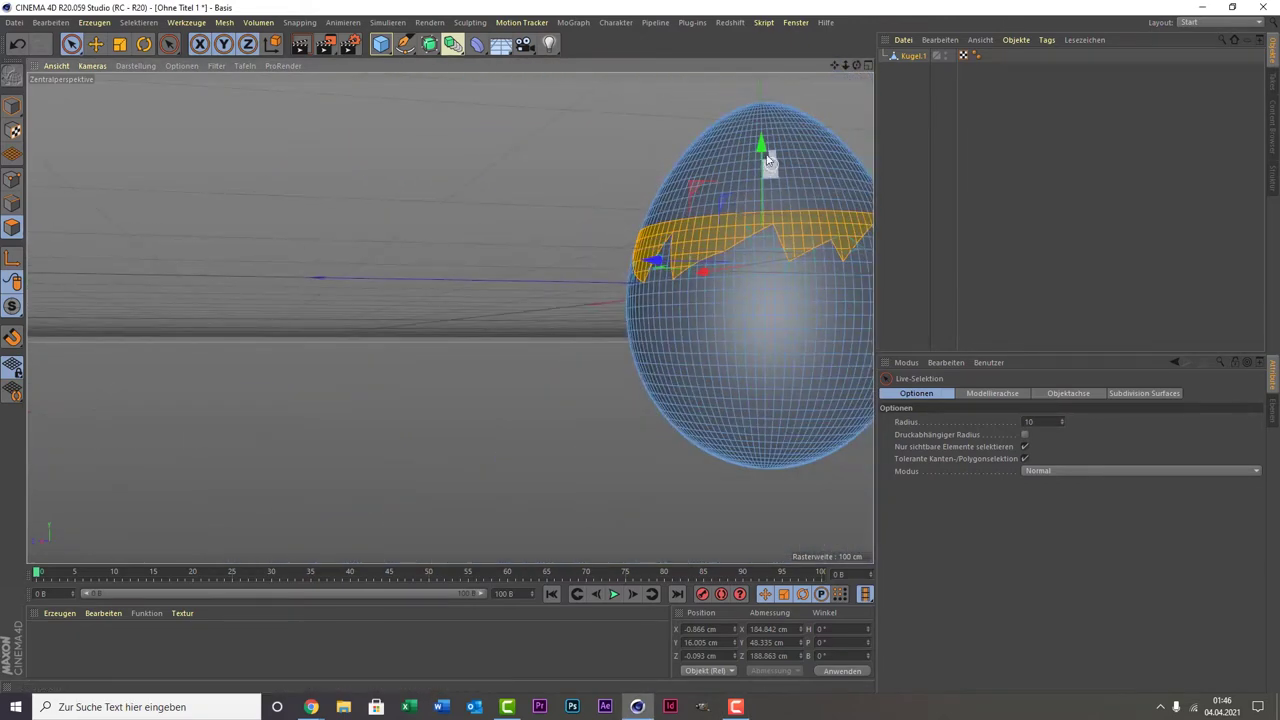
pyautogui.moveTo(845, 64); pyautogui.dragTo(450, 318)
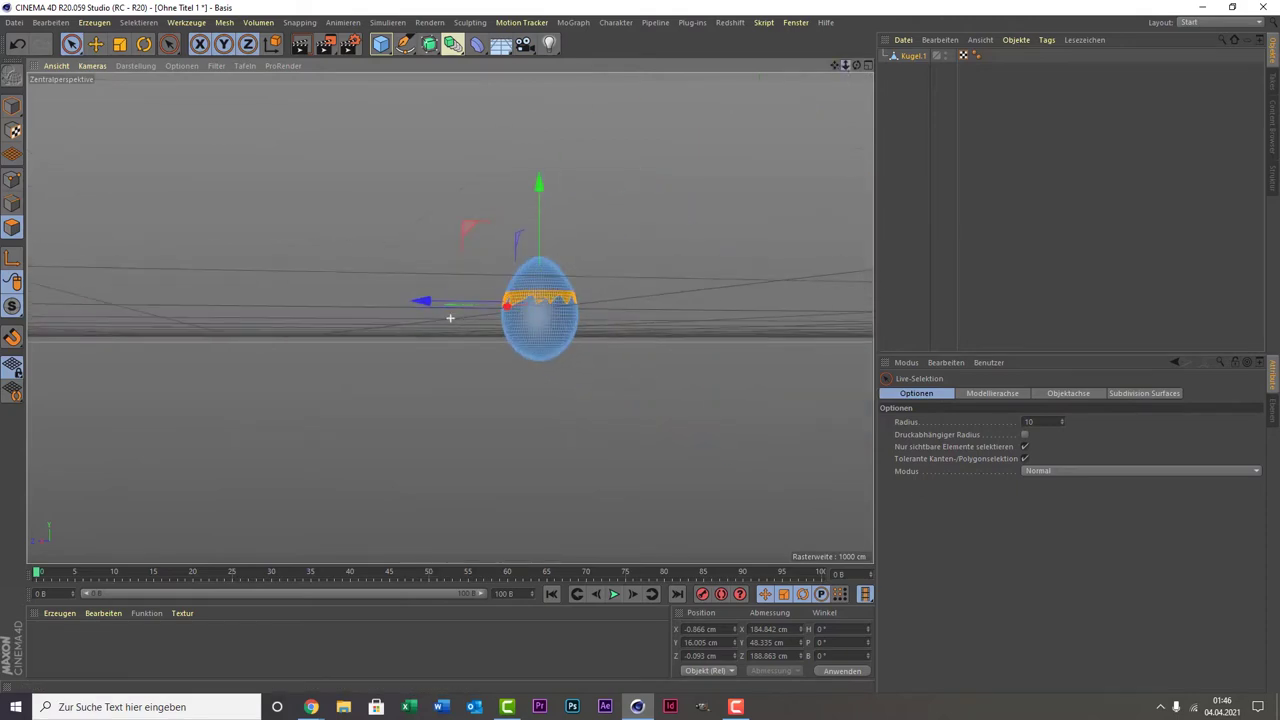
pyautogui.moveTo(845, 64); pyautogui.dragTo(450, 318)
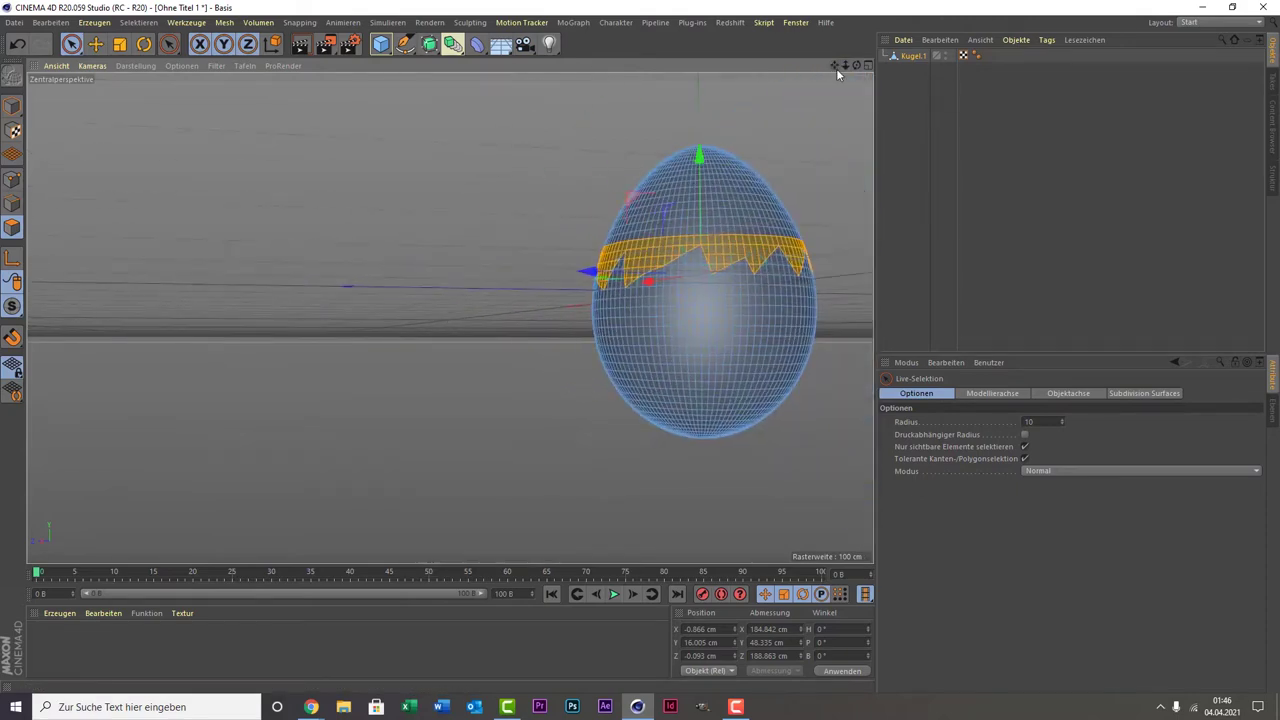
pyautogui.moveTo(834, 64); pyautogui.dragTo(450, 318)
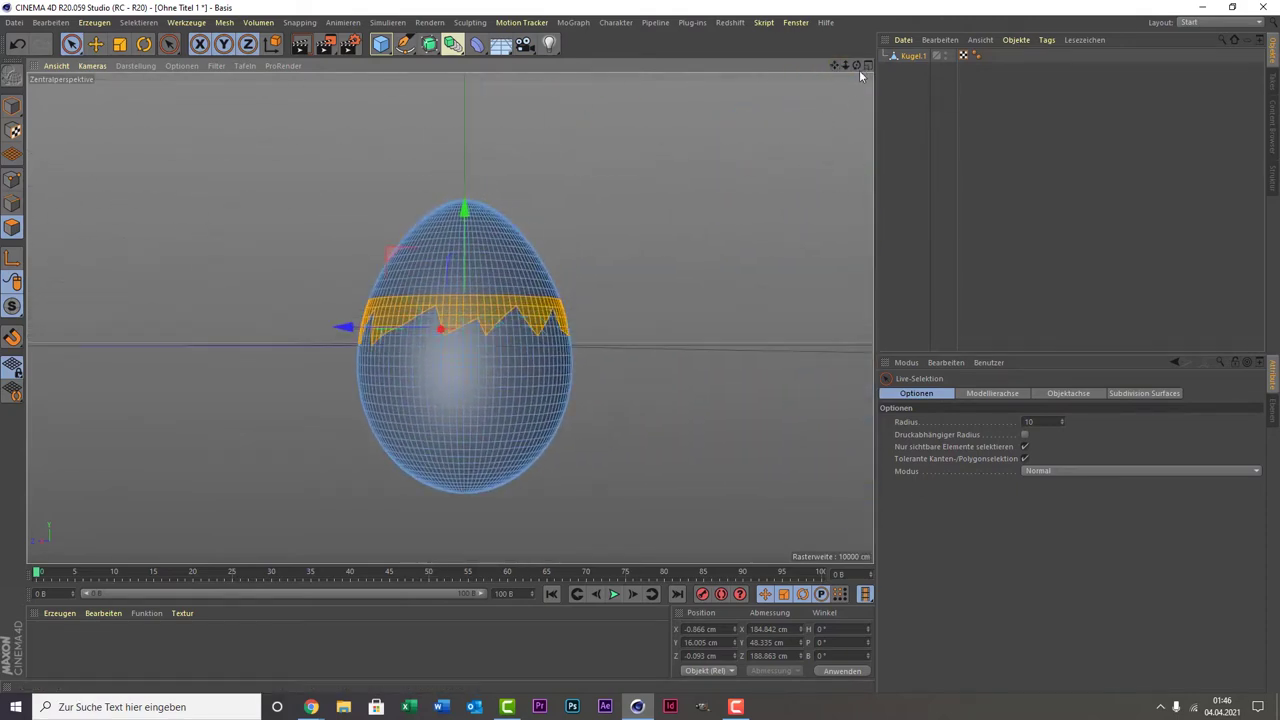
pyautogui.moveTo(859, 69)
pyautogui.mouseDown()
pyautogui.moveTo(870, 80)
pyautogui.moveTo(570, 192)
pyautogui.mouseUp()
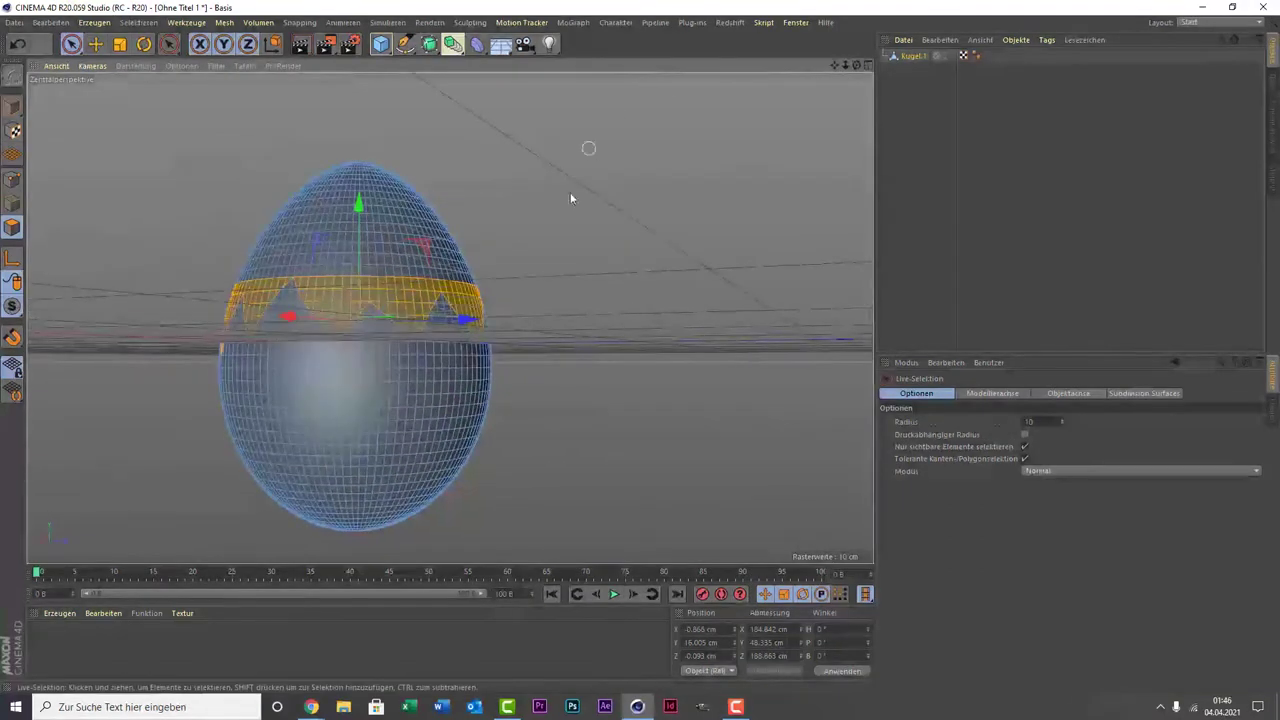
# - Maximise the Rechts view so the egg and its selected zigzag band fill the viewport
pyautogui.middleClick(229, 257)
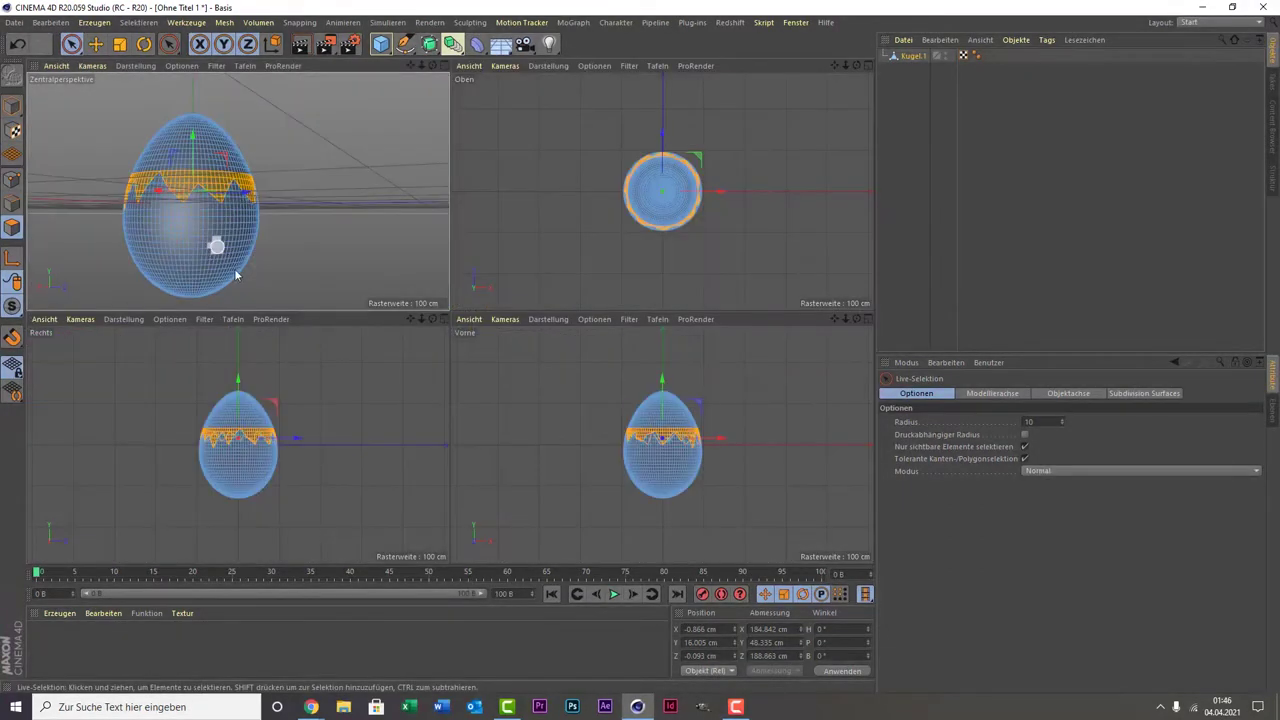
pyautogui.middleClick(217, 443)
pyautogui.scroll(5, 337, 277)
pyautogui.scroll(2, 560, 180)
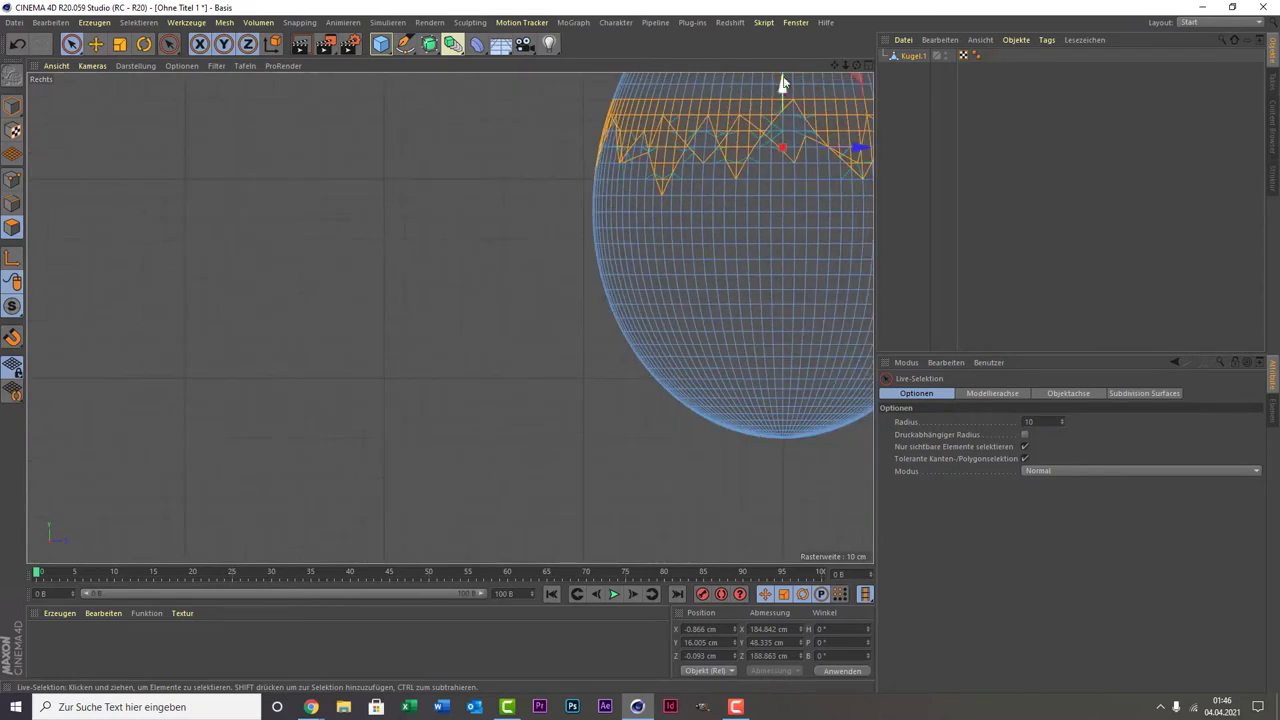
pyautogui.moveTo(835, 65); pyautogui.dragTo(344, 179)
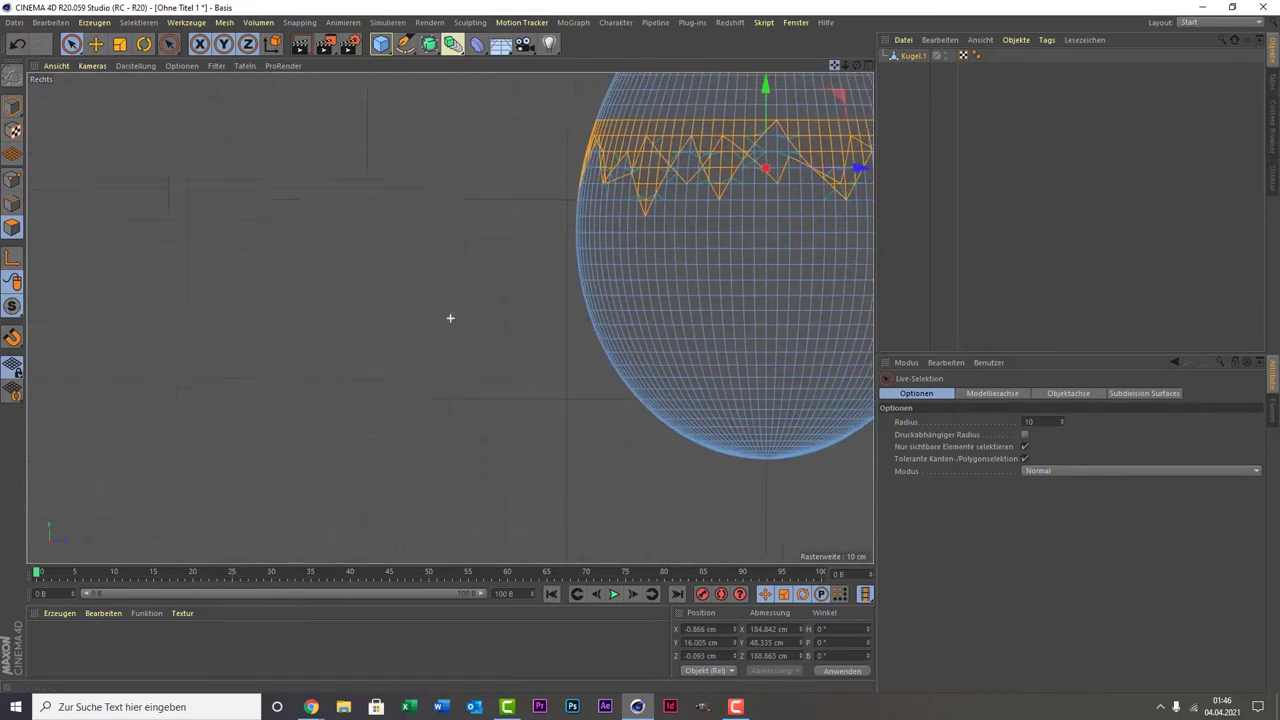
pyautogui.middleClick(344, 179)
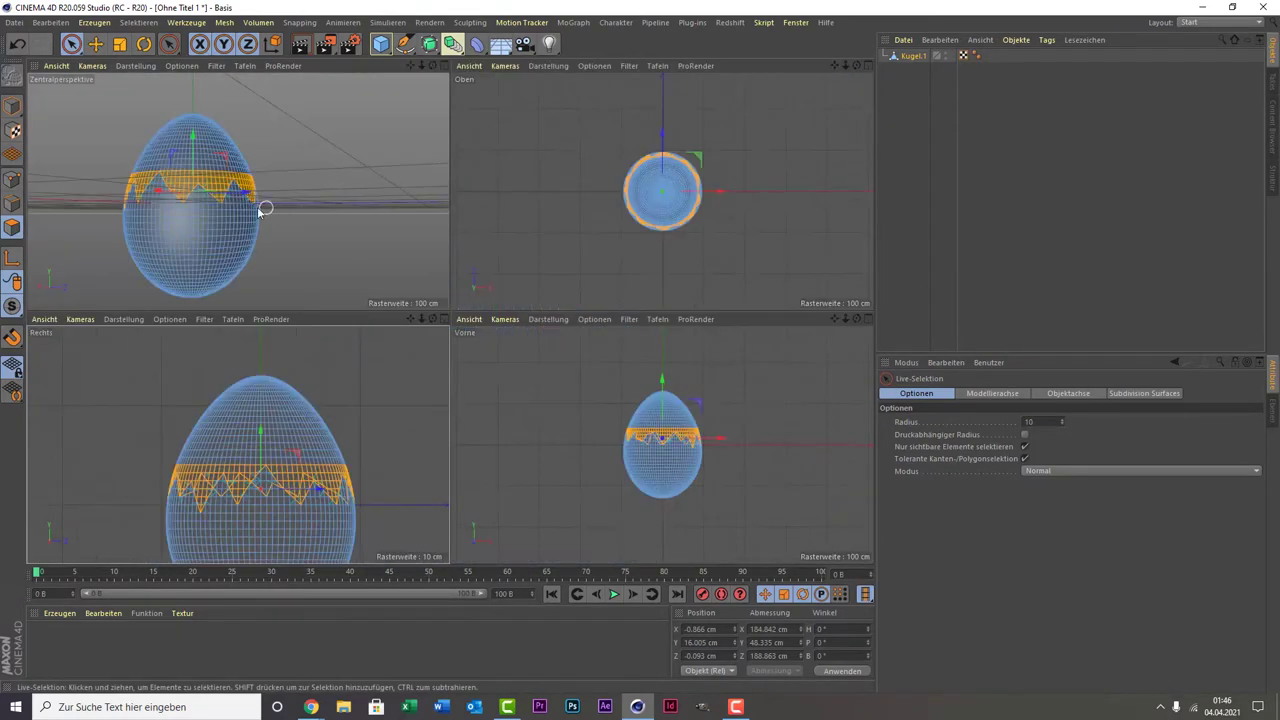
pyautogui.middleClick(257, 206)
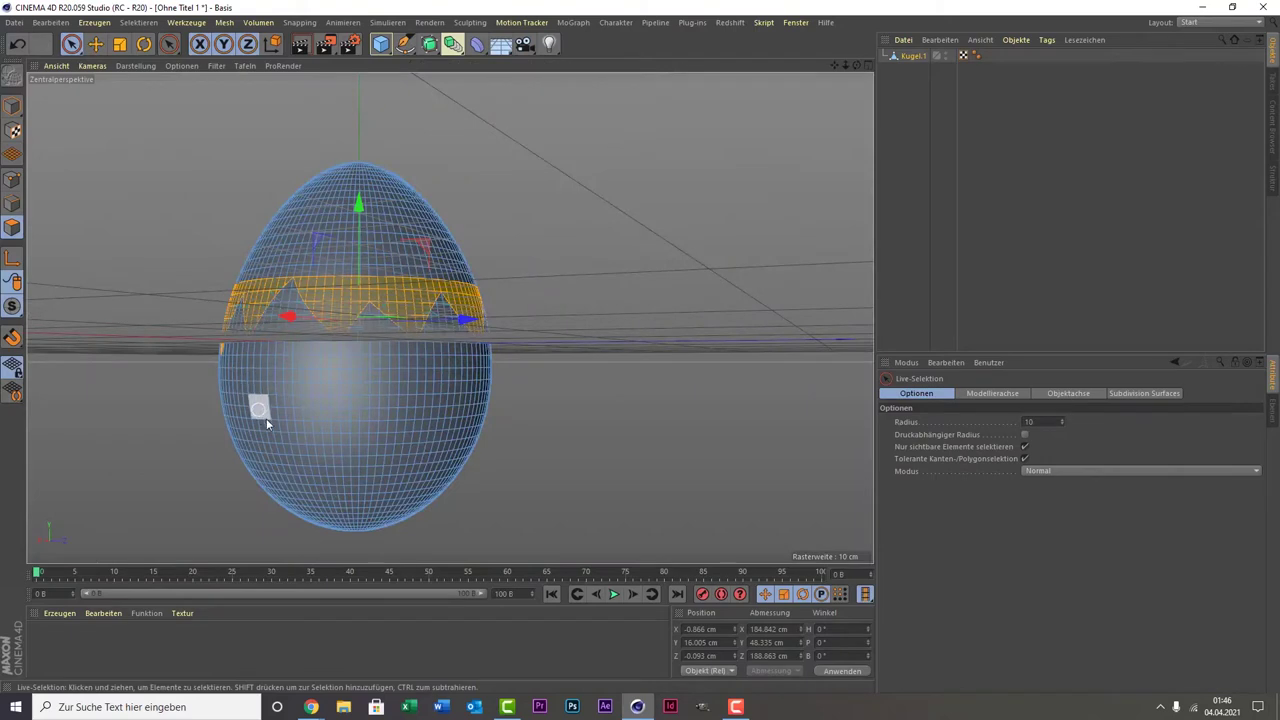
pyautogui.middleClick(337, 248)
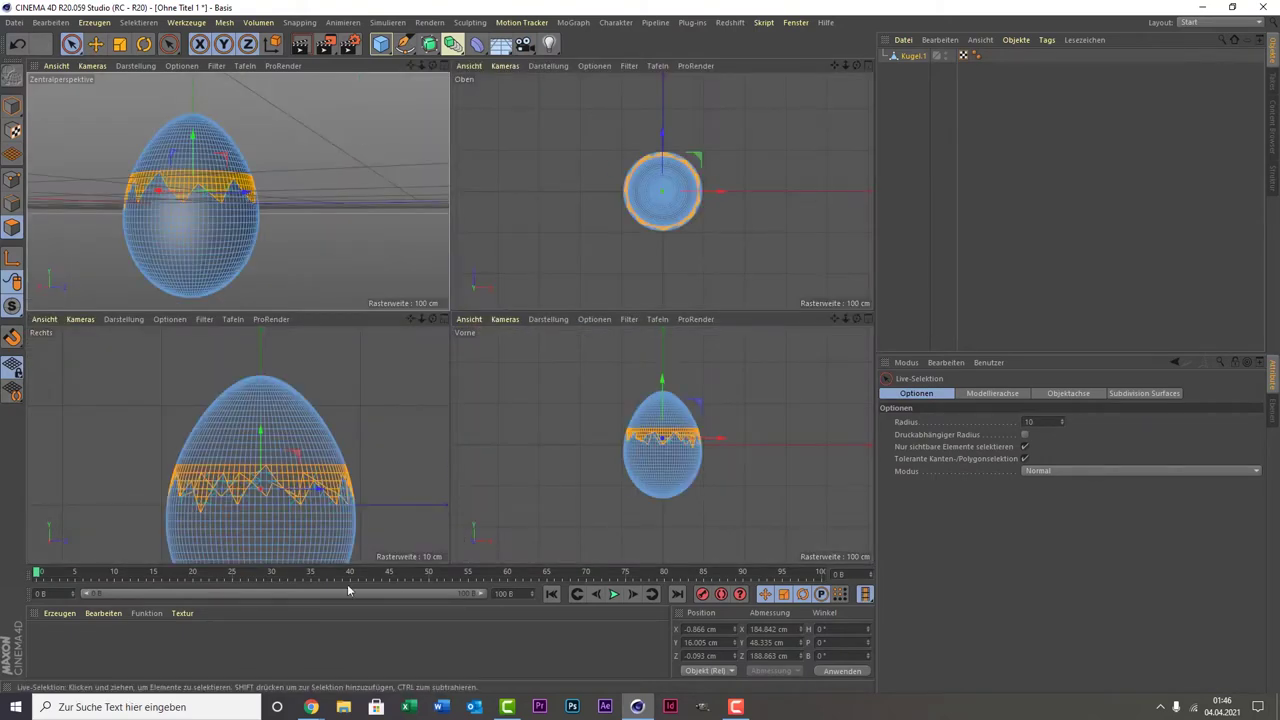
pyautogui.middleClick(145, 418)
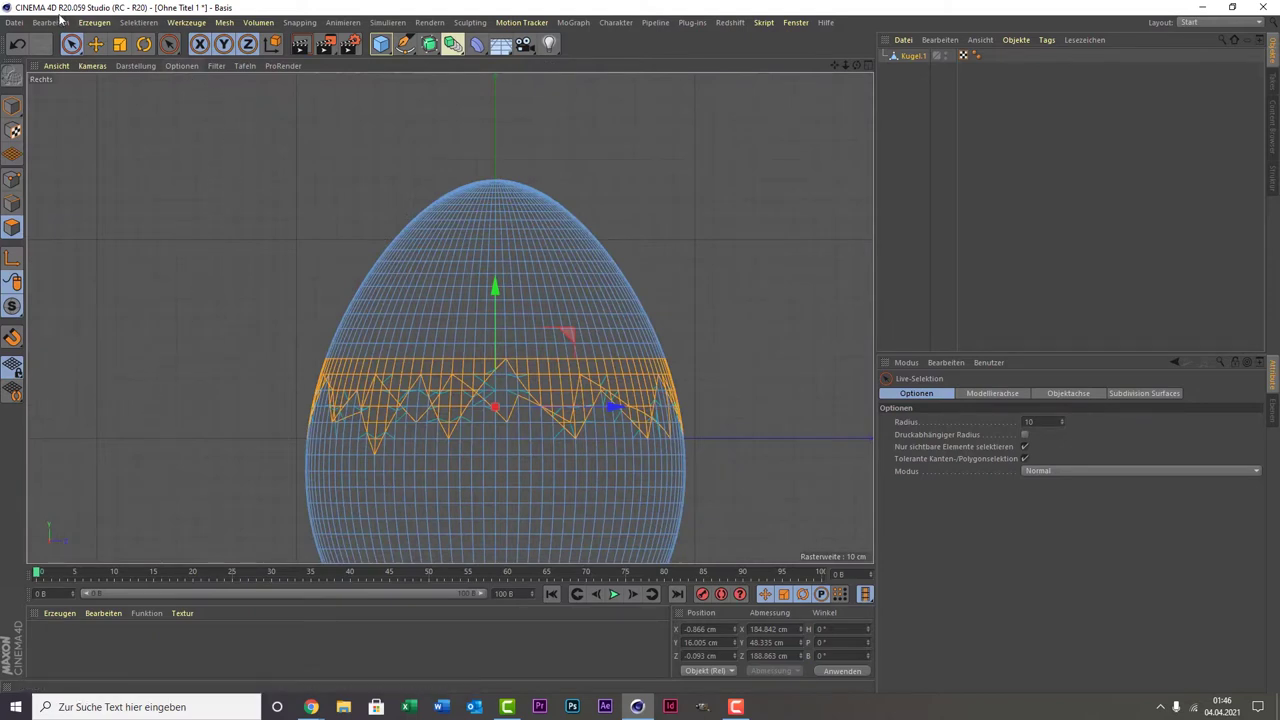
# - Rectangle-select every egg polygon above the crack, then view it from above in perspective
pyautogui.click(71, 44)
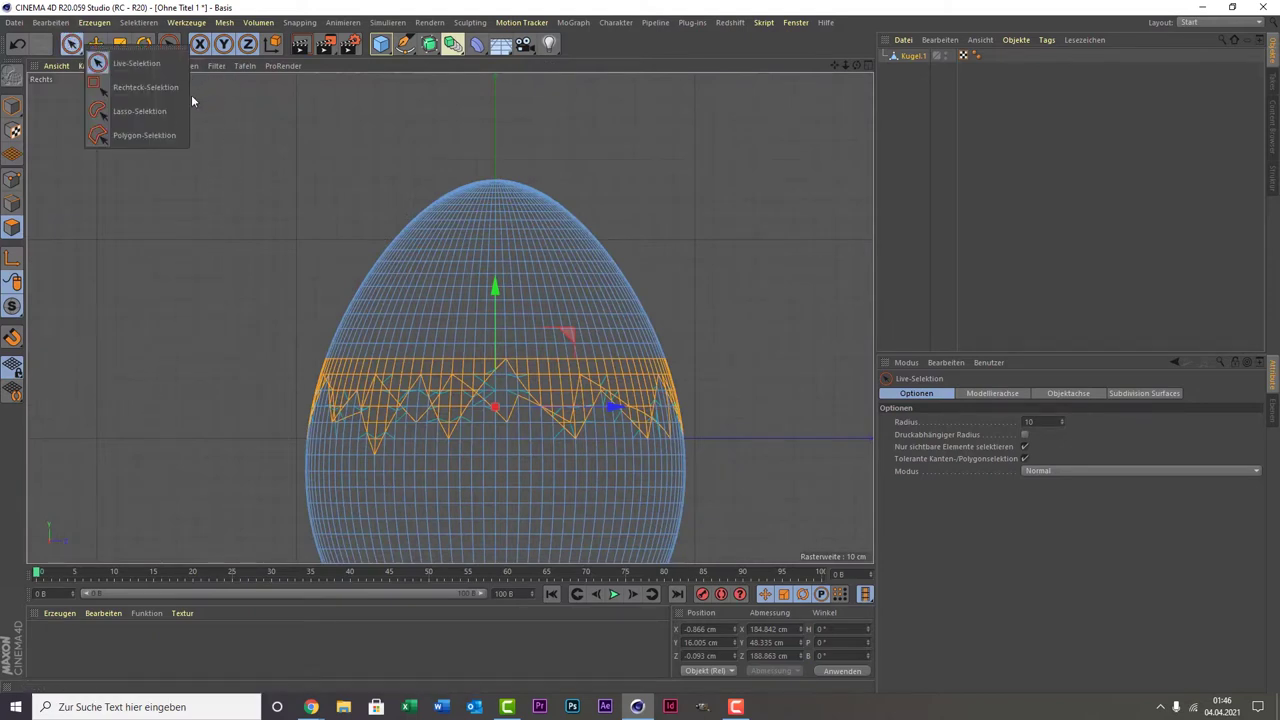
pyautogui.click(113, 88)
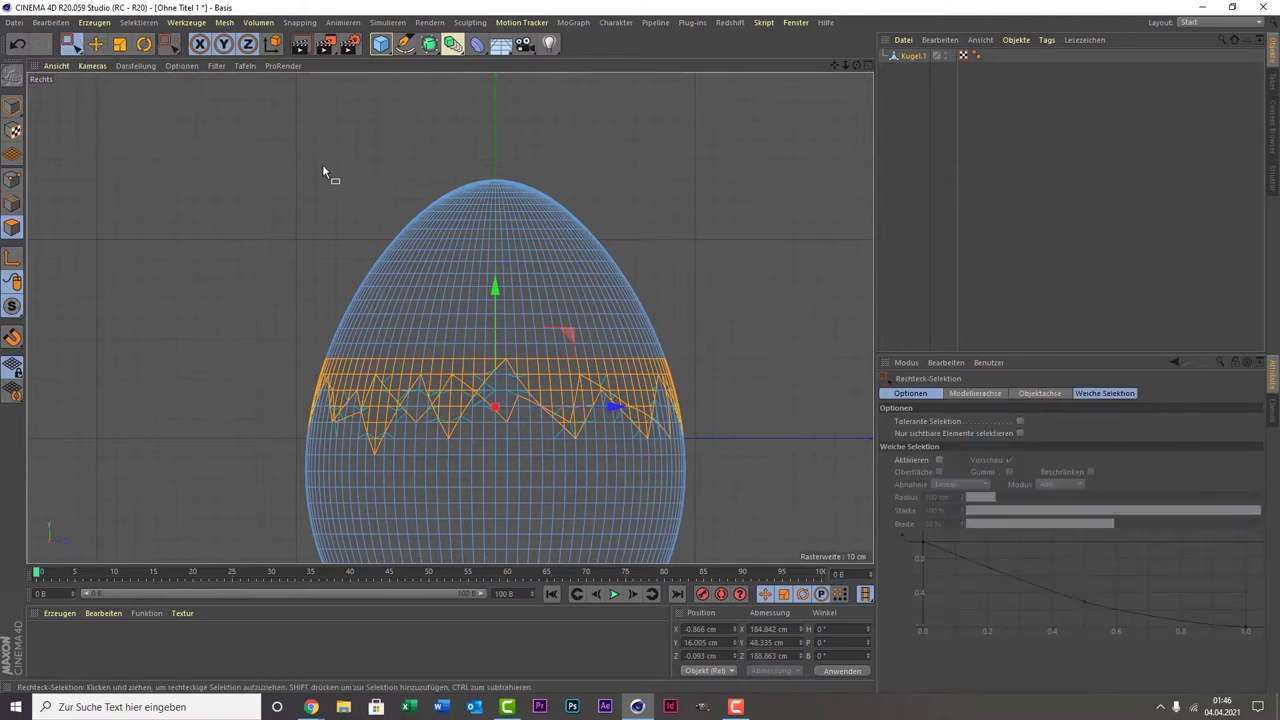
pyautogui.moveTo(278, 160)
pyautogui.mouseDown()
pyautogui.moveTo(677, 331)
pyautogui.moveTo(692, 368)
pyautogui.mouseUp()
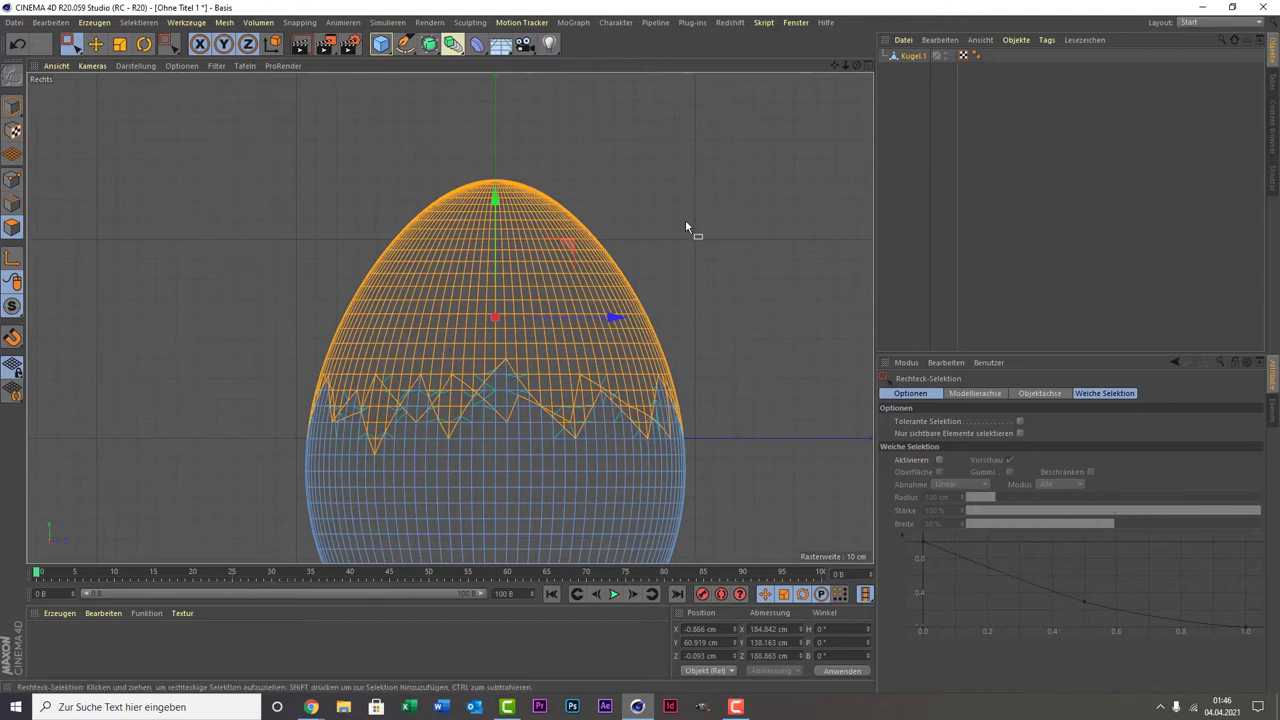
pyautogui.middleClick(257, 240)
pyautogui.middleClick(265, 224)
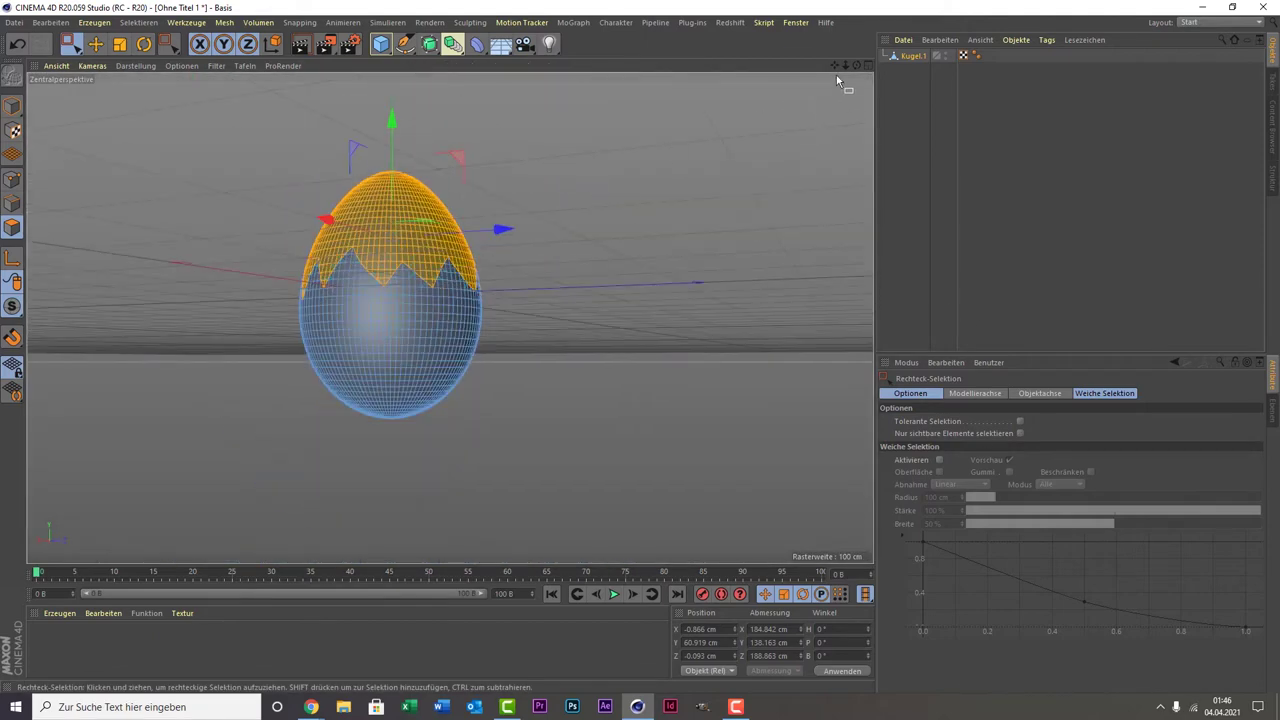
pyautogui.moveTo(856, 65)
pyautogui.mouseDown()
pyautogui.moveTo(450, 317)
pyautogui.moveTo(777, 304)
pyautogui.mouseUp()
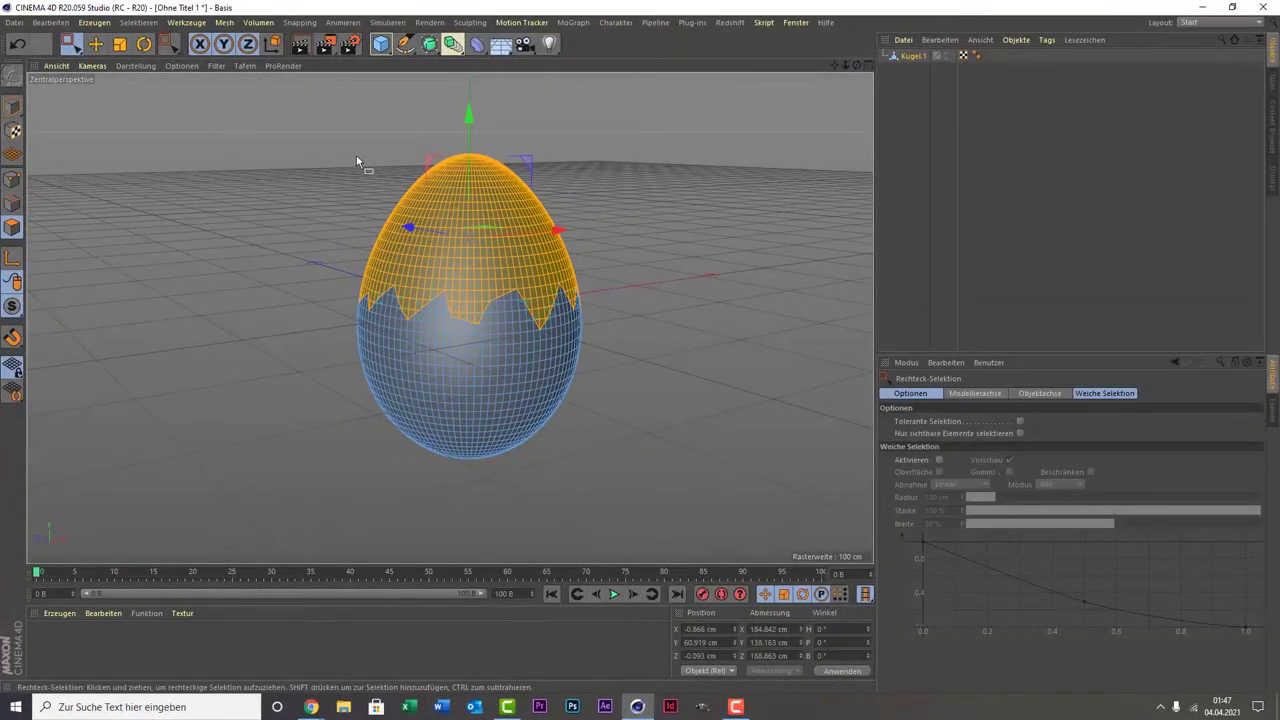
# - Abtrennen the selected top polygons into a new object and set Kugel's editor visibility to Aus
pyautogui.rightClick(476, 213)
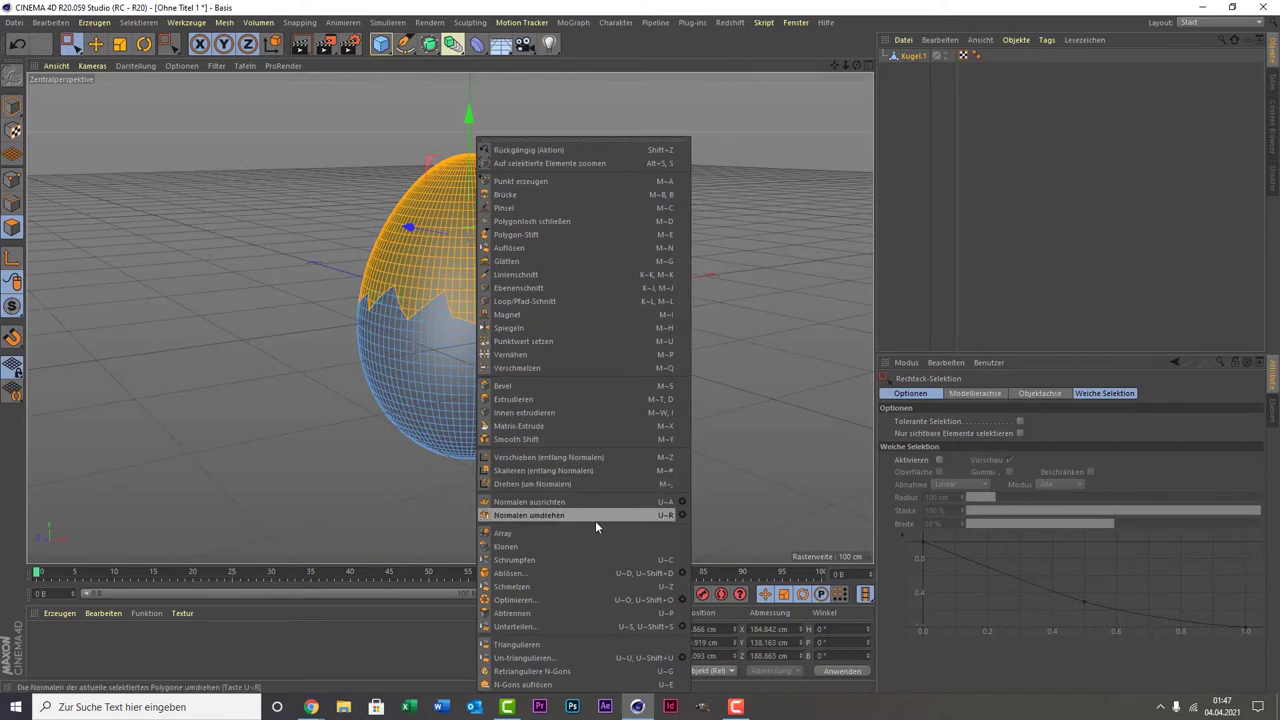
pyautogui.click(588, 610)
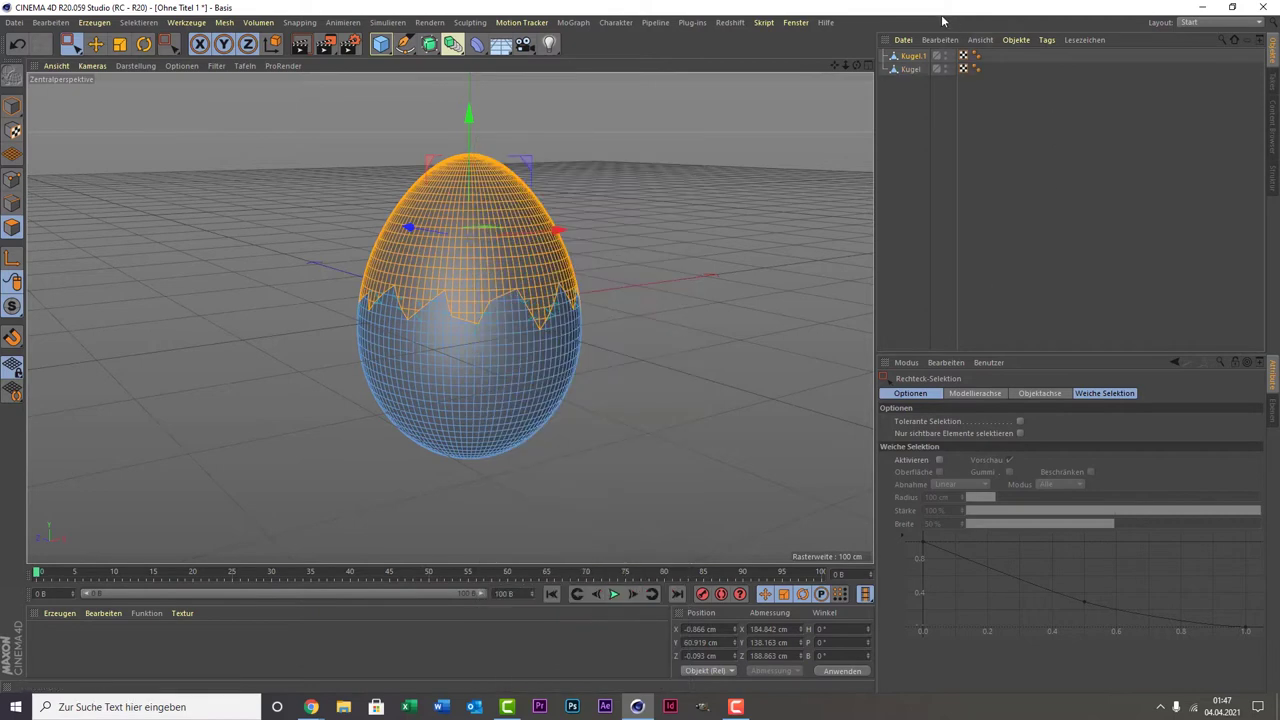
pyautogui.click(908, 71)
pyautogui.click(914, 61)
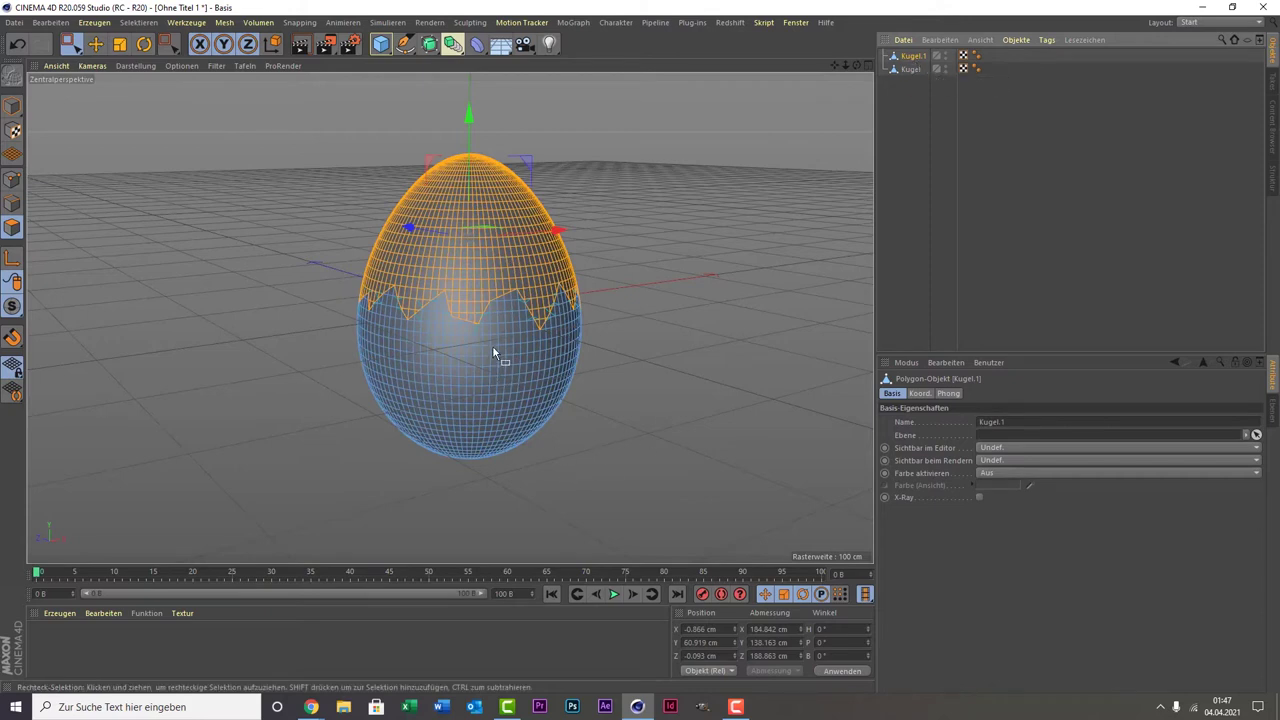
pyautogui.click(909, 70)
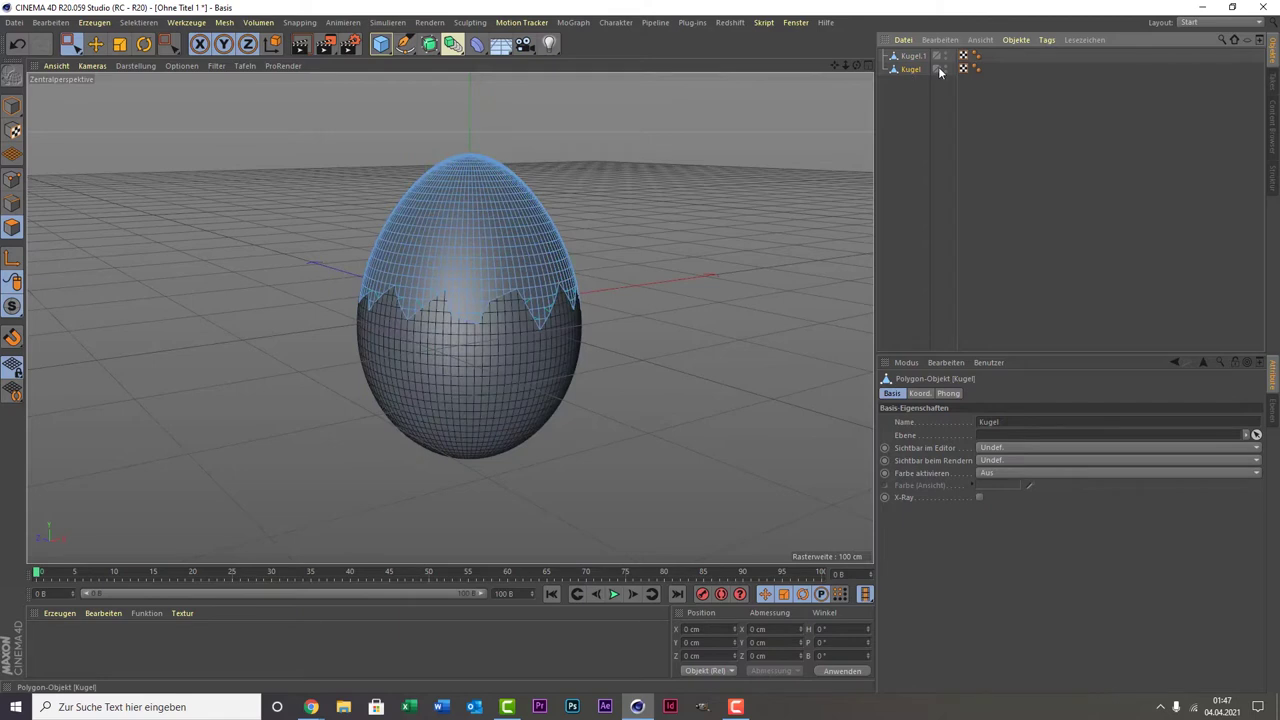
pyautogui.click(948, 69)
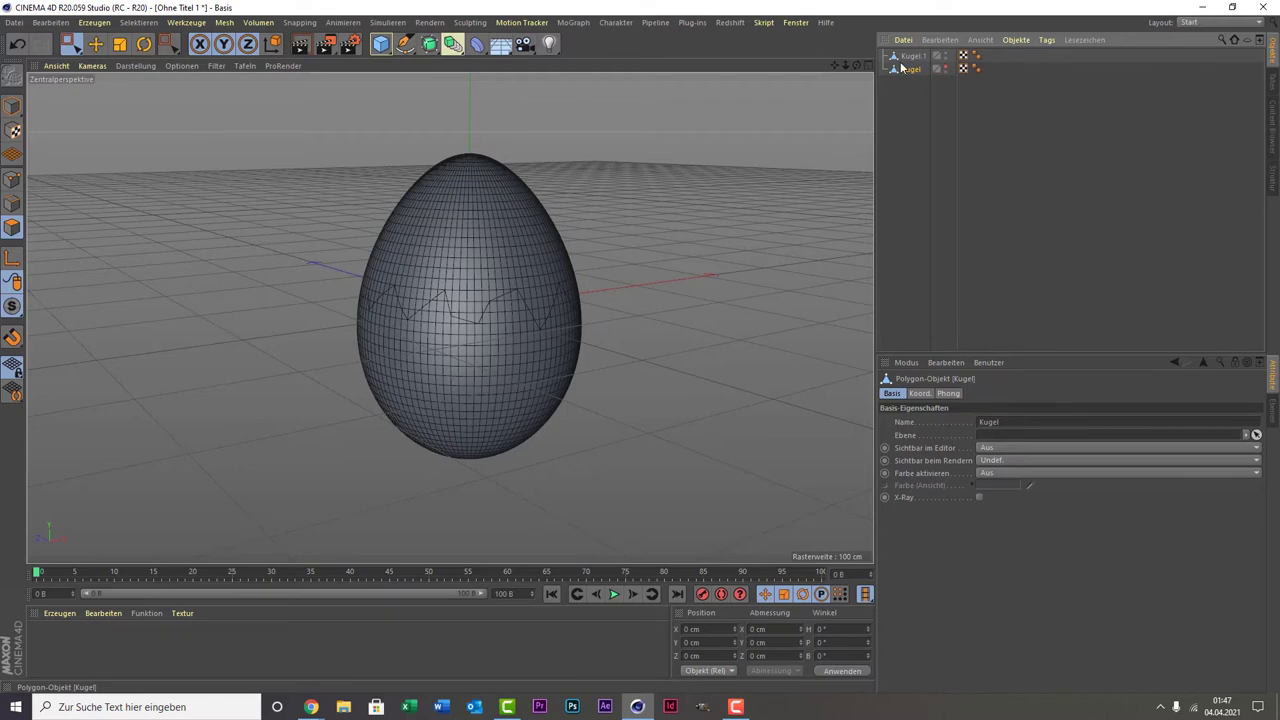
# - Delete the top polygons from Kugel.1 and make Kugel visible again
pyautogui.click(905, 57)
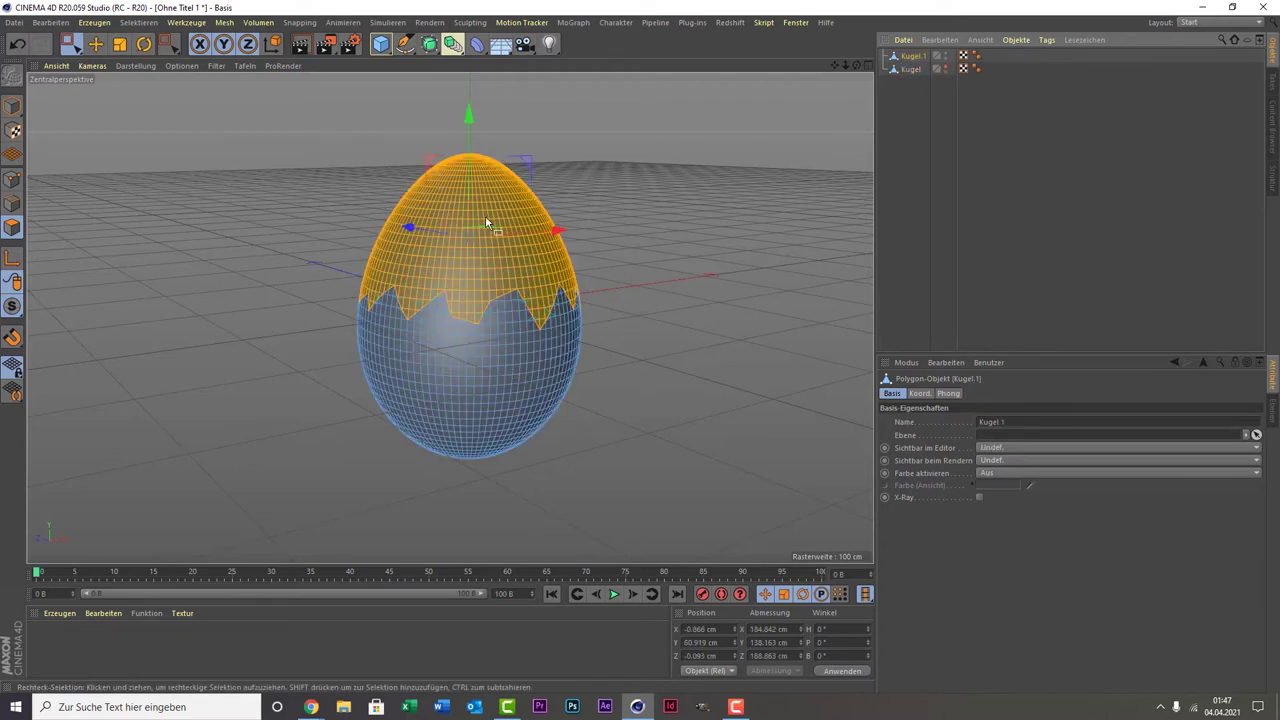
pyautogui.press('Delete')
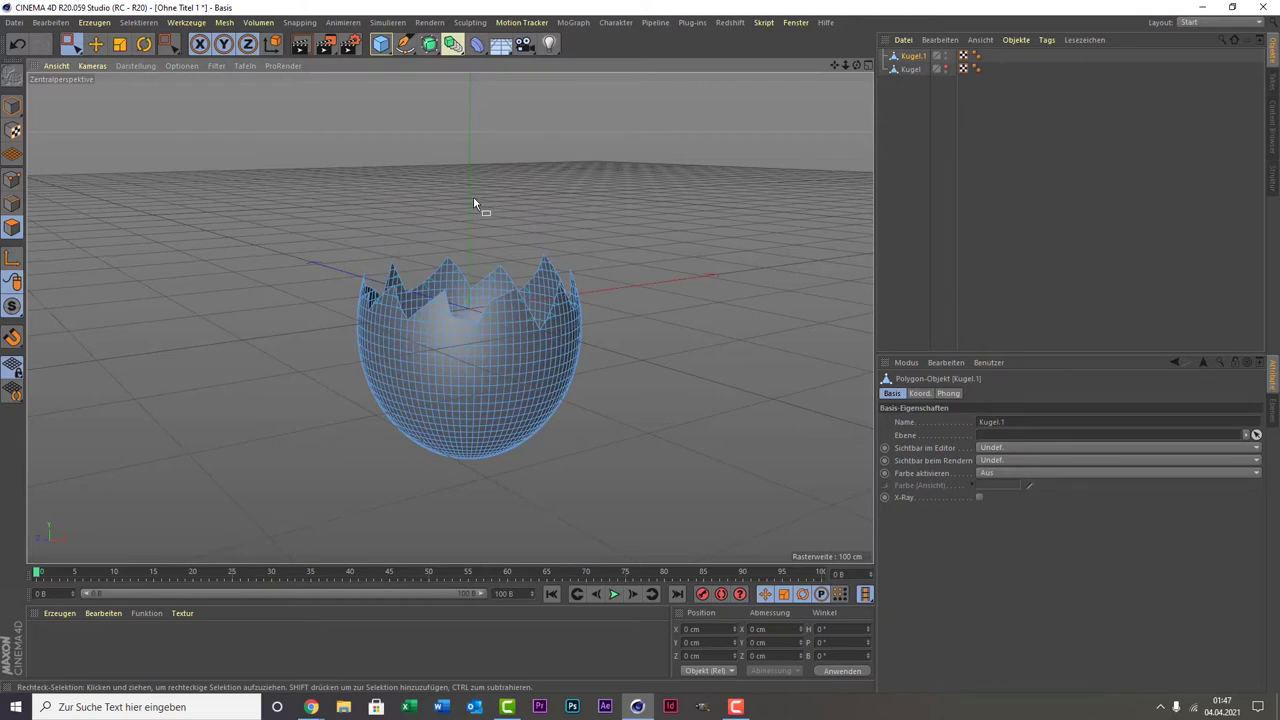
pyautogui.click(946, 68)
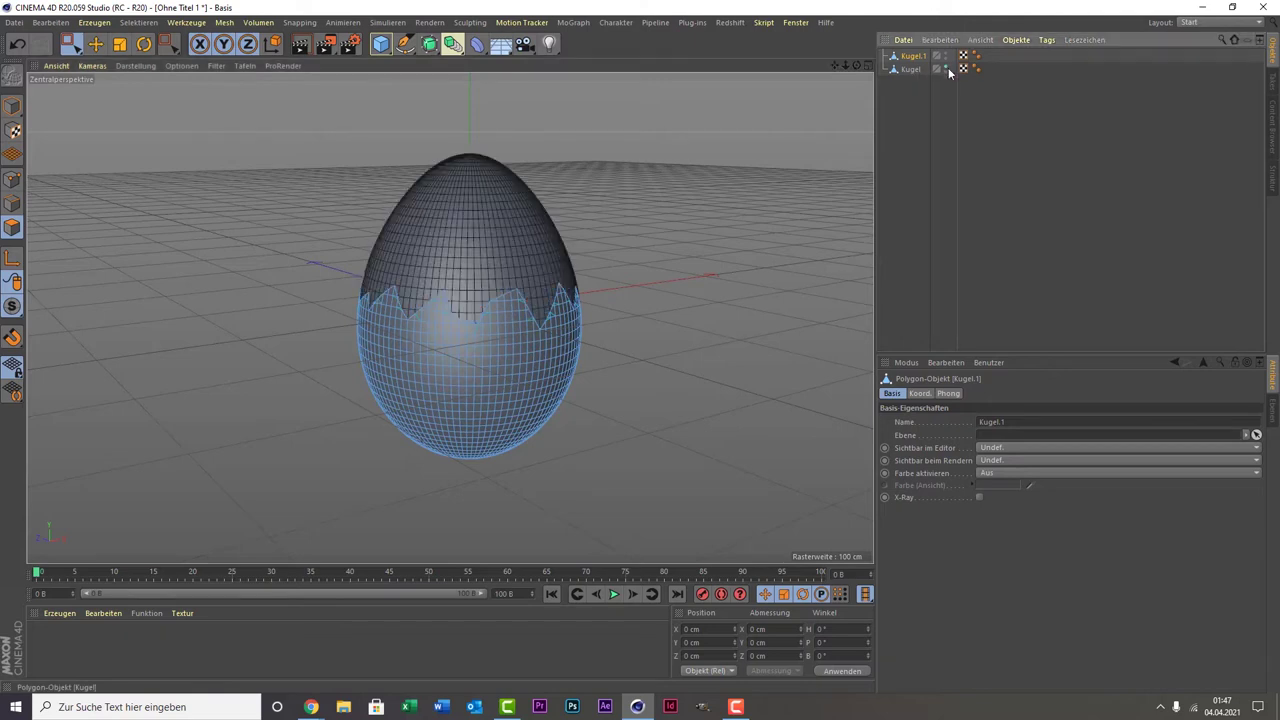
pyautogui.click(946, 69)
pyautogui.click(946, 68)
# - Rename the bottom shell Kugel.1 to Unten
pyautogui.click(912, 69)
pyautogui.click(914, 57)
pyautogui.doubleClick(911, 57)
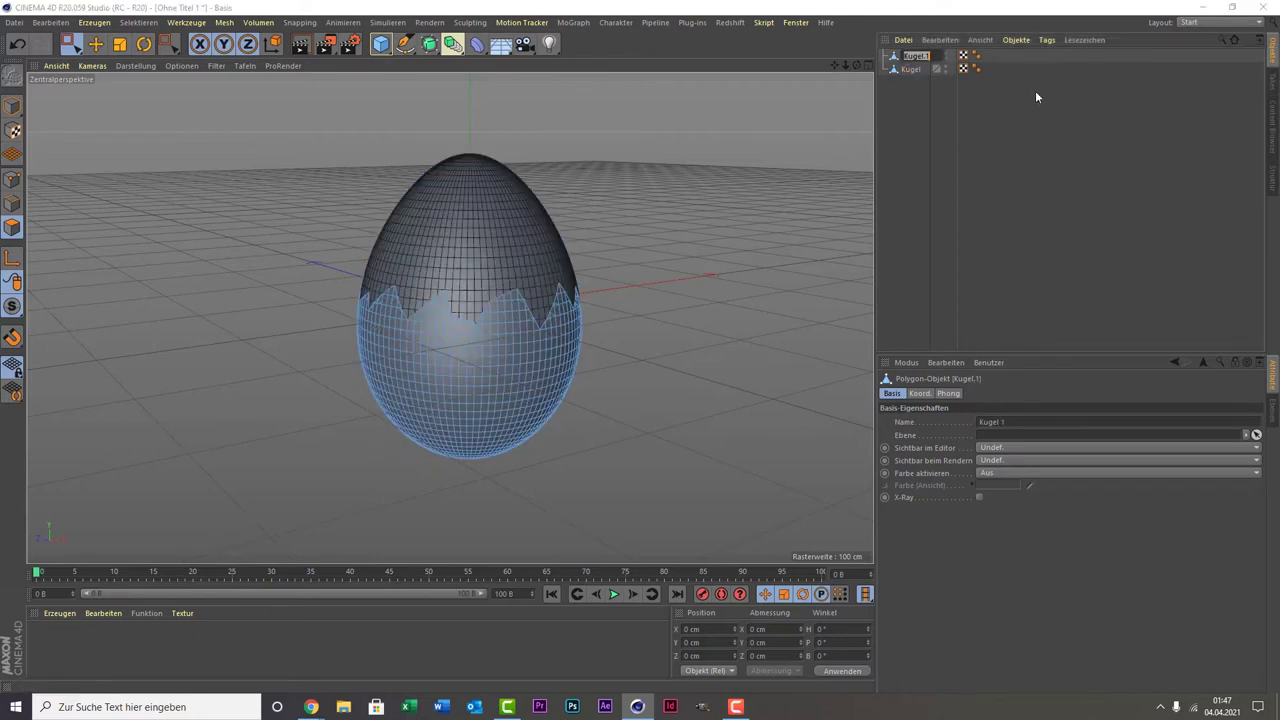
pyautogui.write('Unten')
pyautogui.press('Return')
# - Rename the top shell Kugel to Oben
pyautogui.click(911, 69)
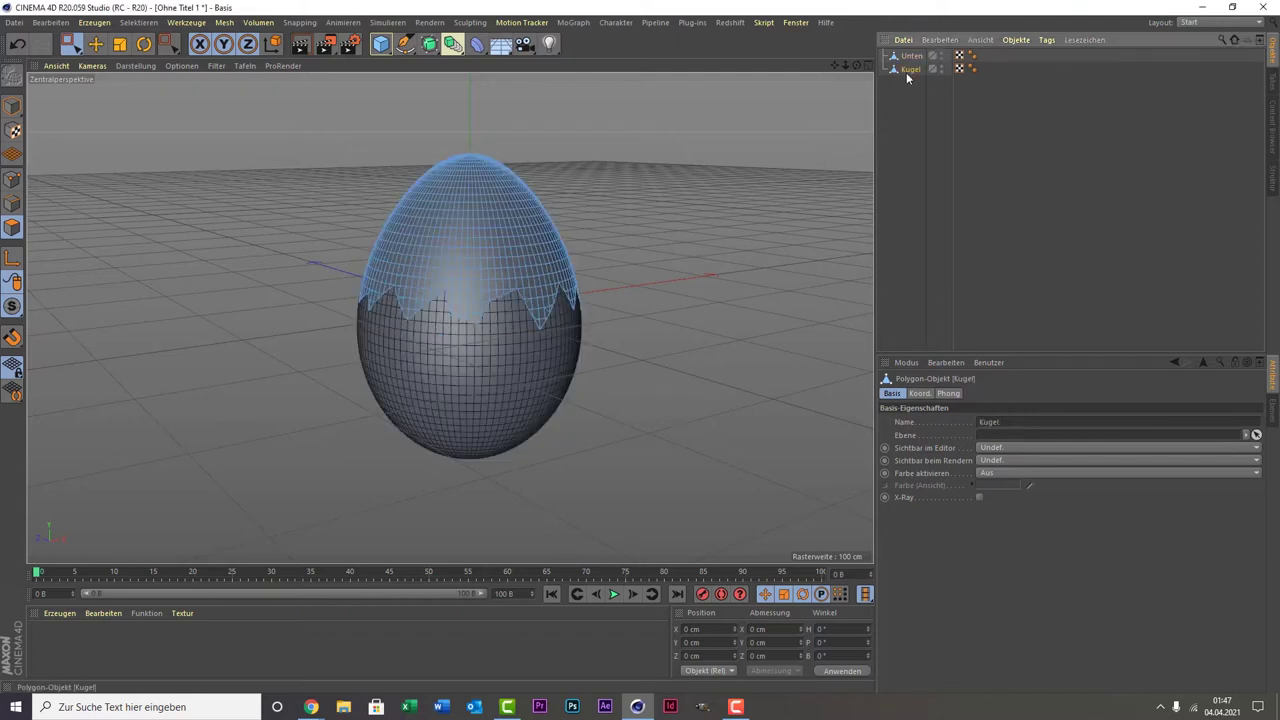
pyautogui.doubleClick(911, 69)
pyautogui.click(905, 69)
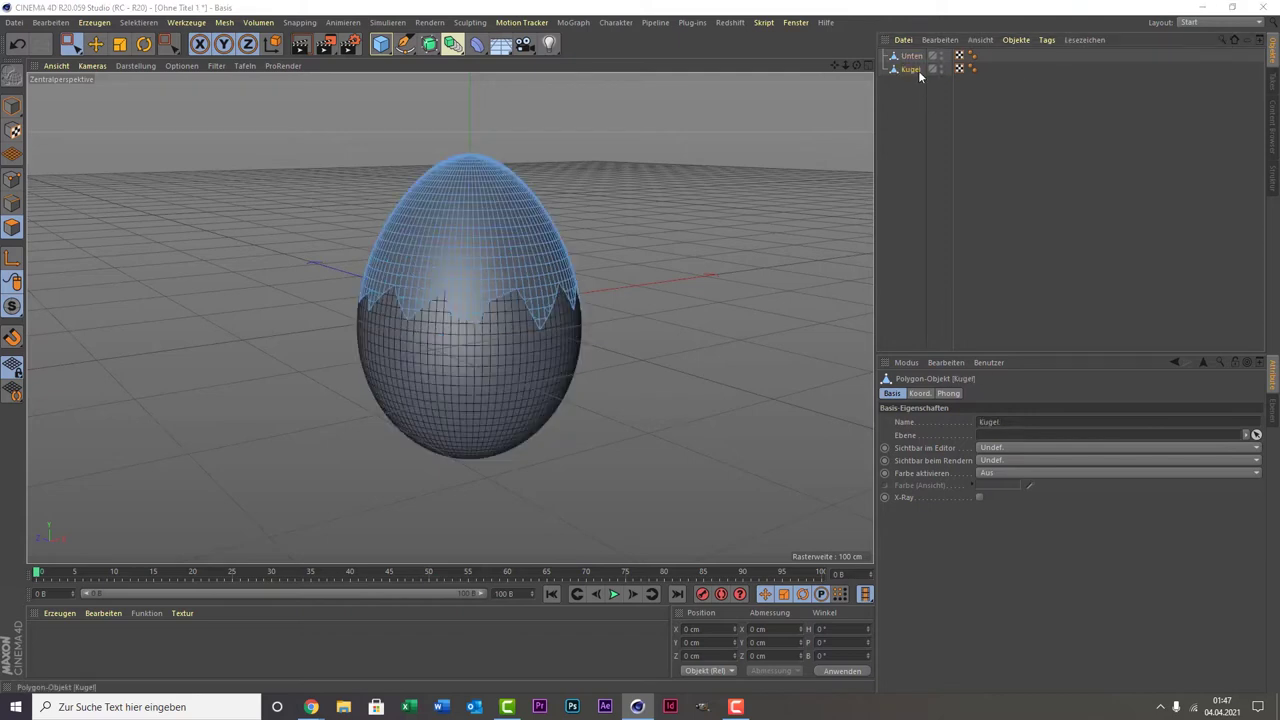
pyautogui.press('e')
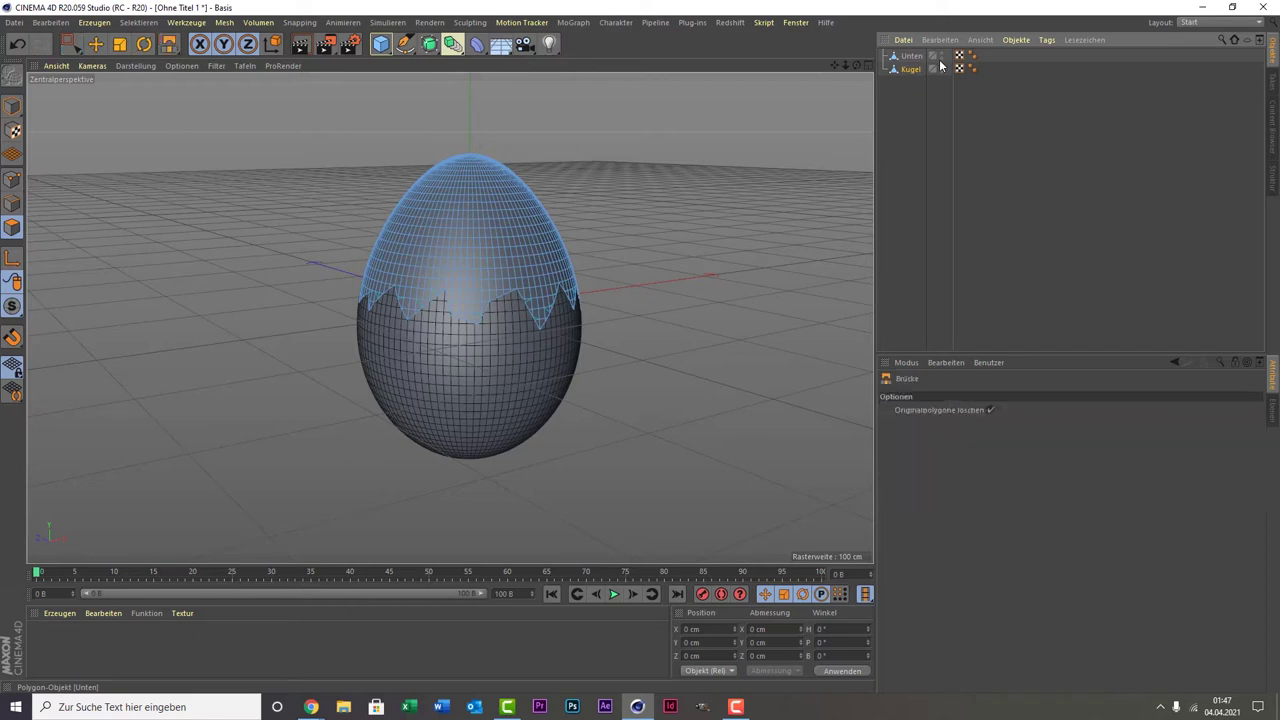
pyautogui.rightClick(940, 66)
pyautogui.press('Escape')
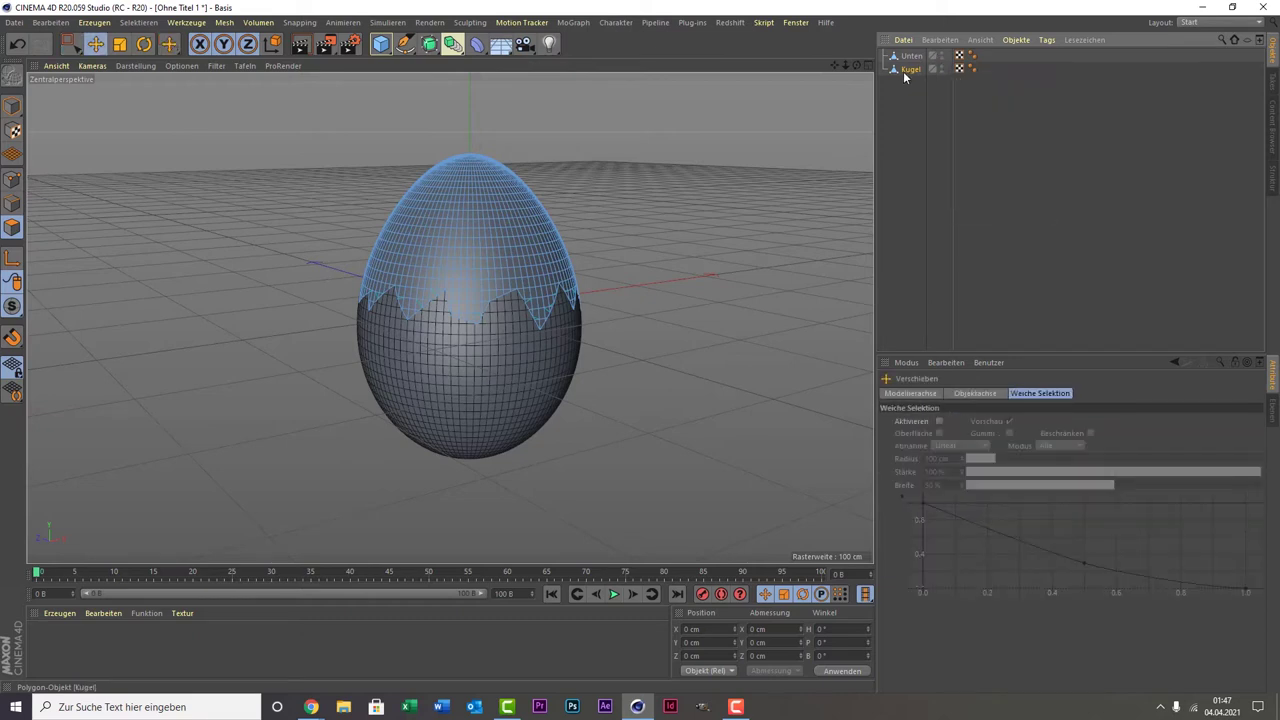
pyautogui.doubleClick(910, 69)
pyautogui.write('Oben')
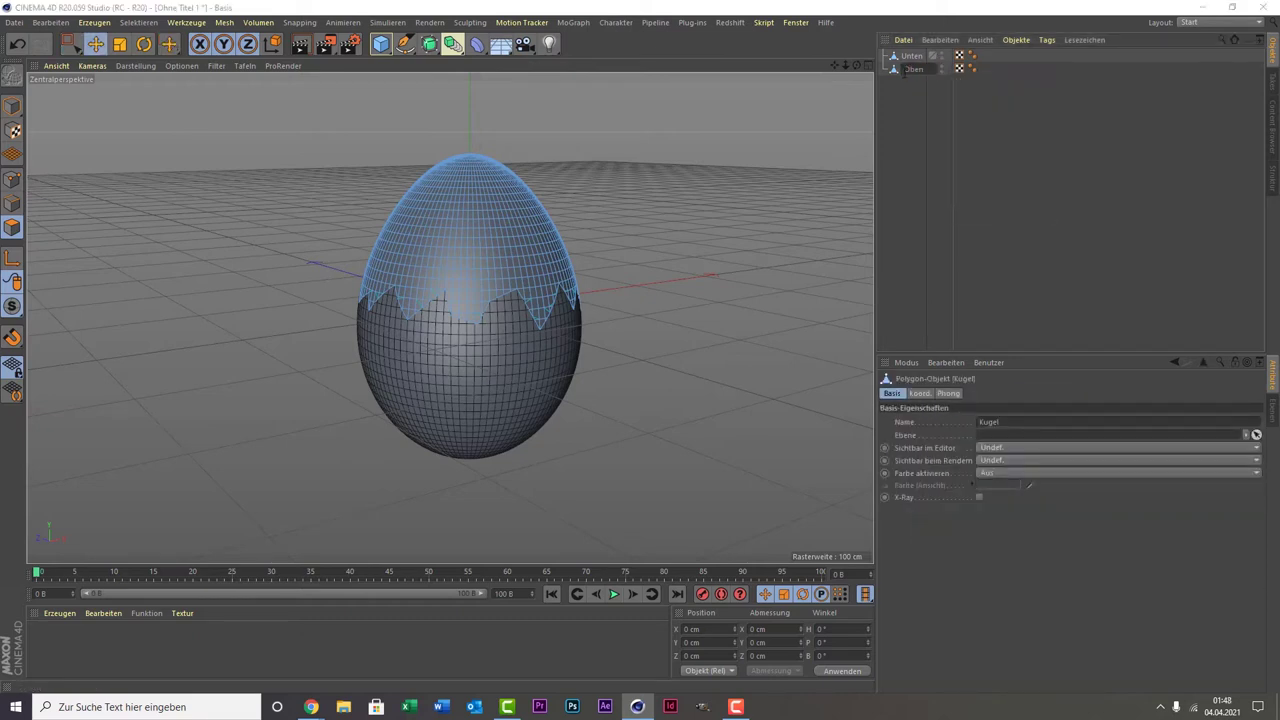
pyautogui.press('Return')
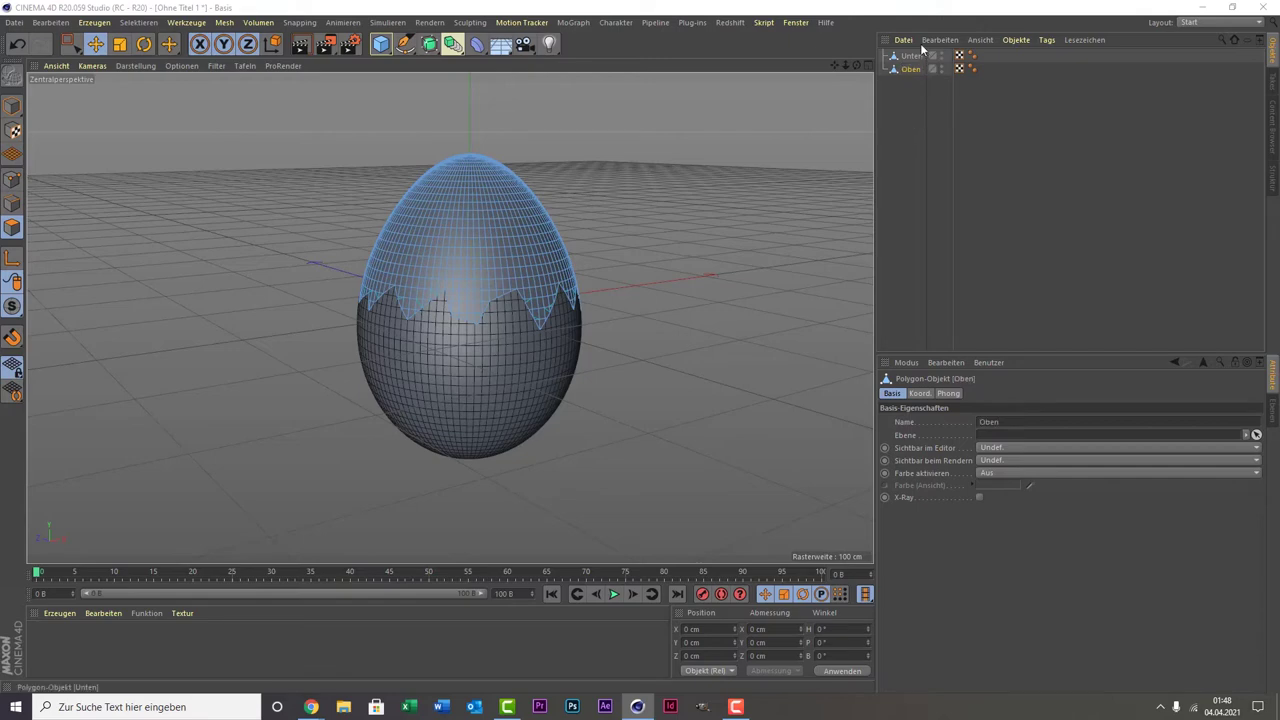
pyautogui.scroll(3, 402, 168)
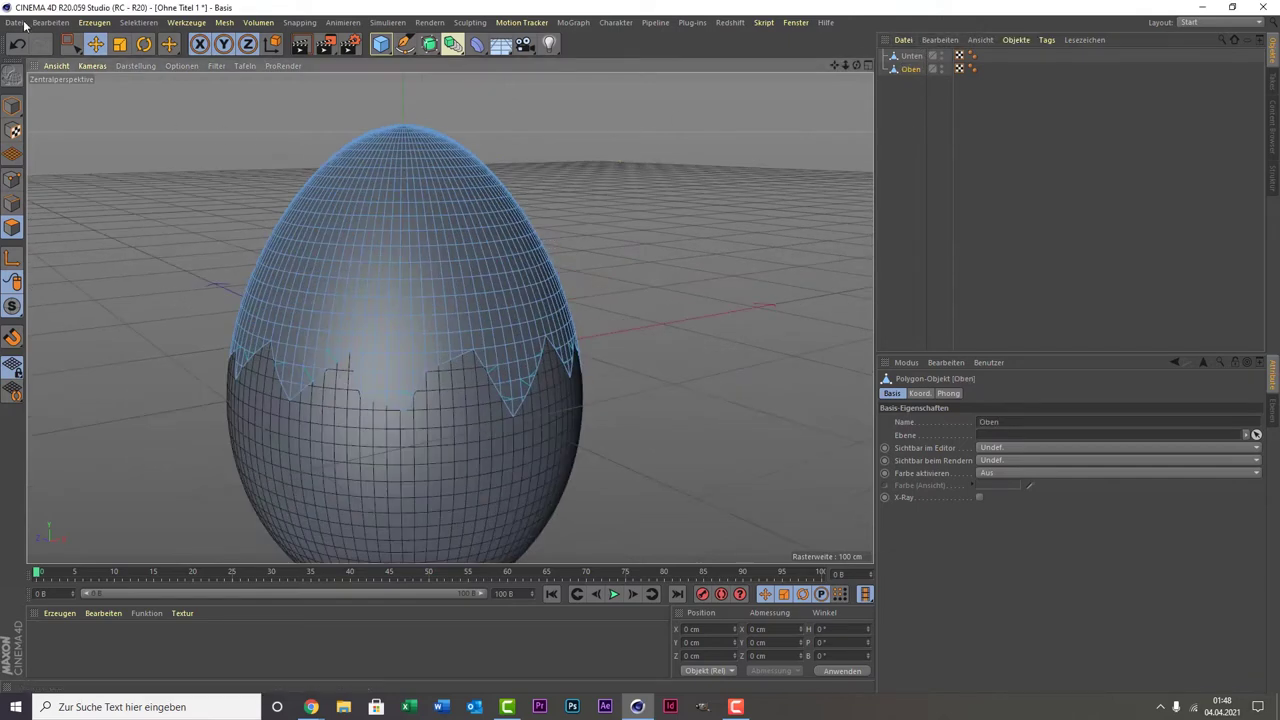
pyautogui.moveTo(75, 46); pyautogui.dragTo(105, 56)
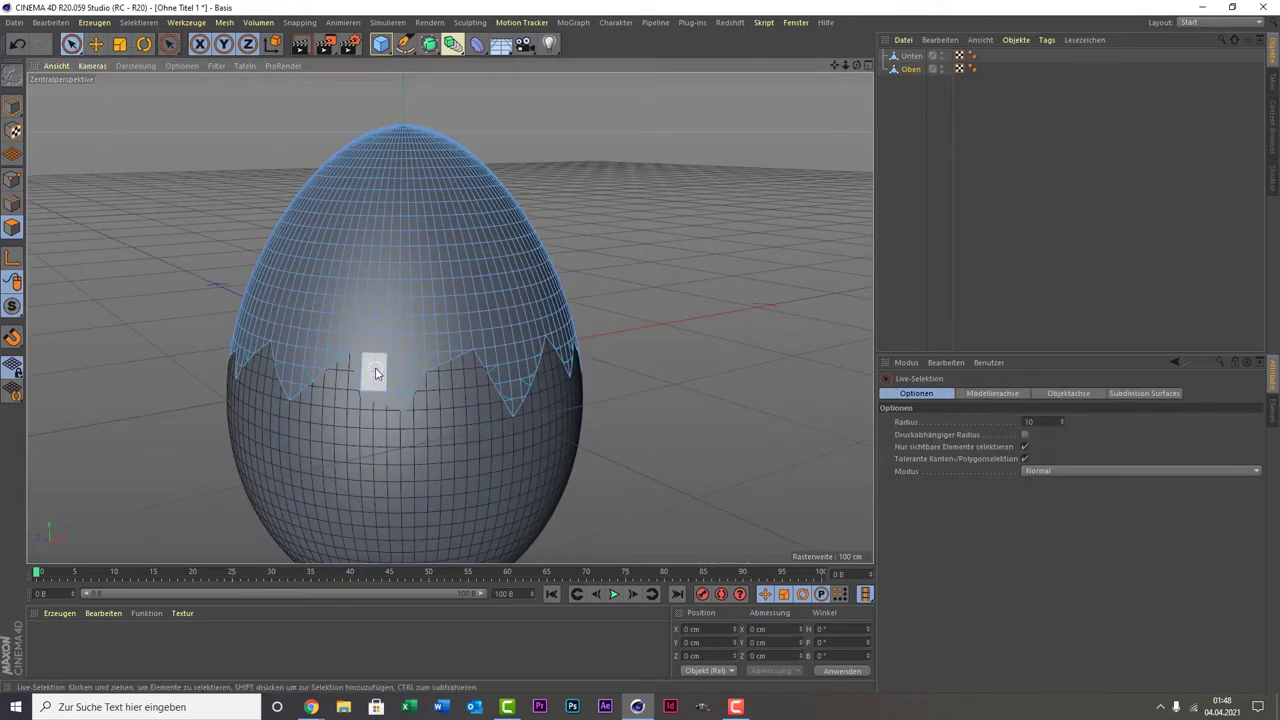
pyautogui.click(13, 105)
pyautogui.moveTo(495, 355); pyautogui.dragTo(694, 306)
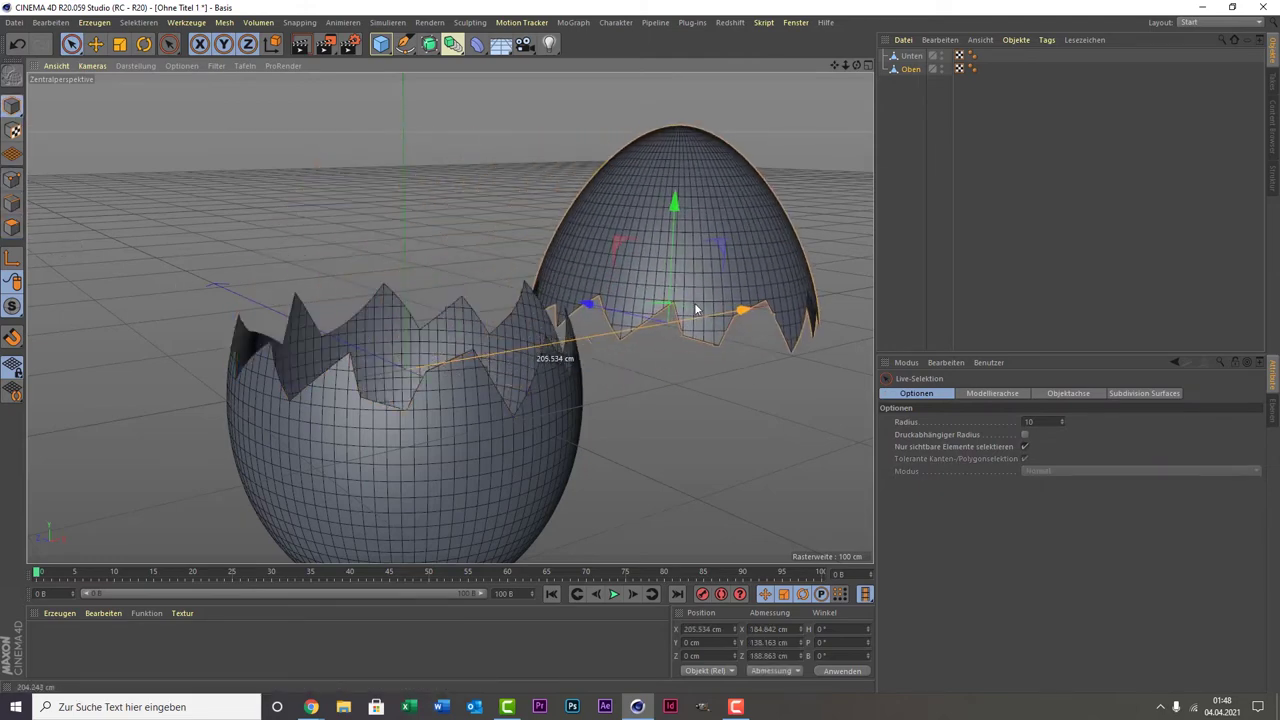
pyautogui.scroll(3, 418, 383)
pyautogui.scroll(2, 440, 378)
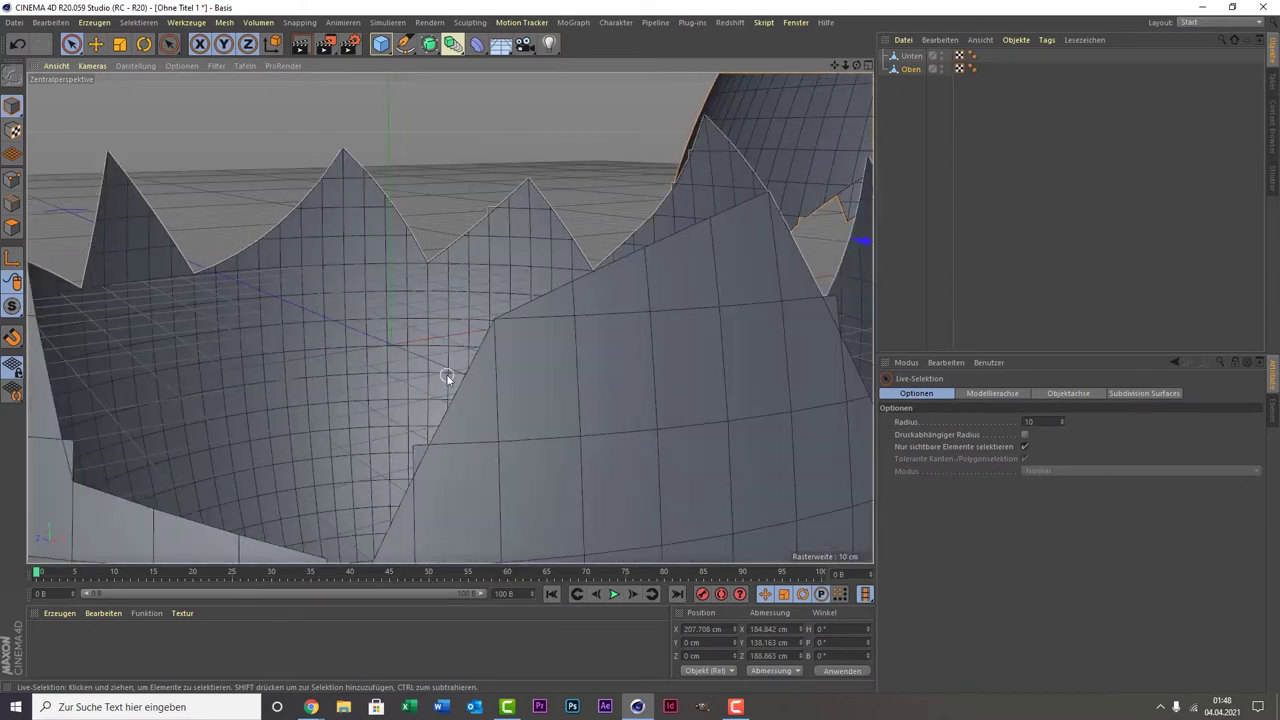
pyautogui.scroll(-2, 447, 377)
pyautogui.scroll(-2, 446, 376)
pyautogui.scroll(-2, 446, 376)
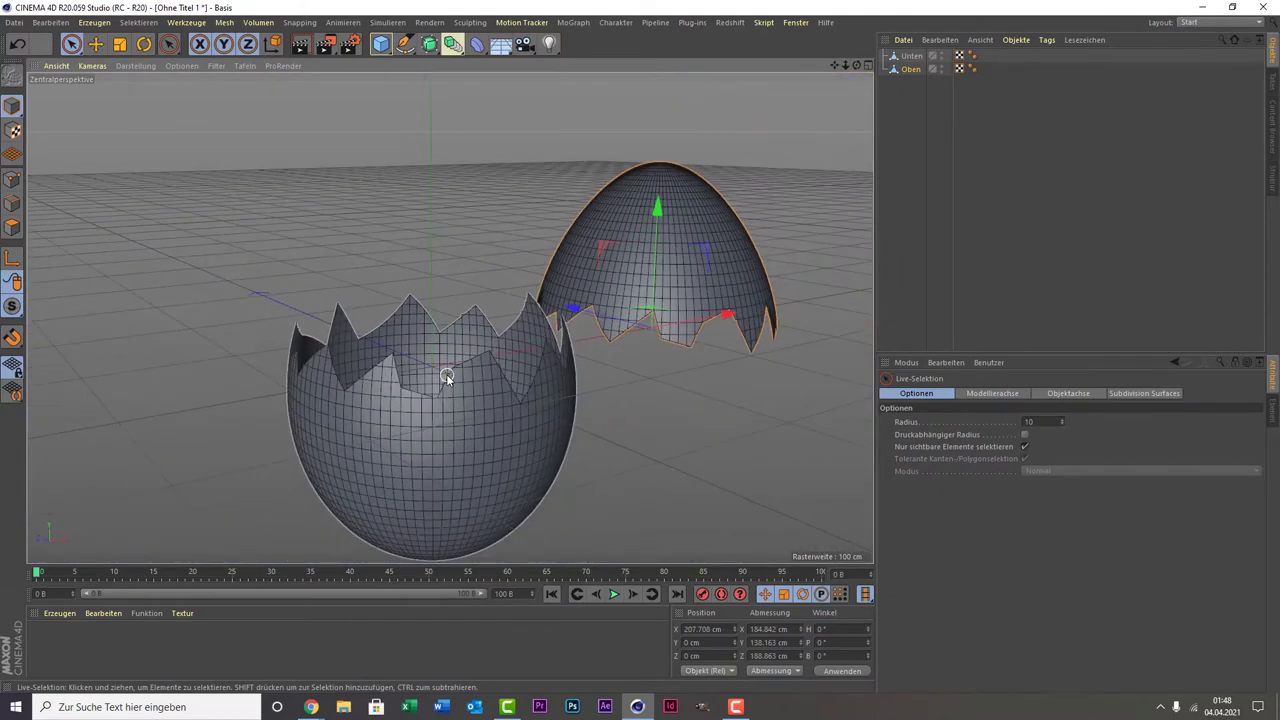
pyautogui.hotkey('ctrl', 'z')
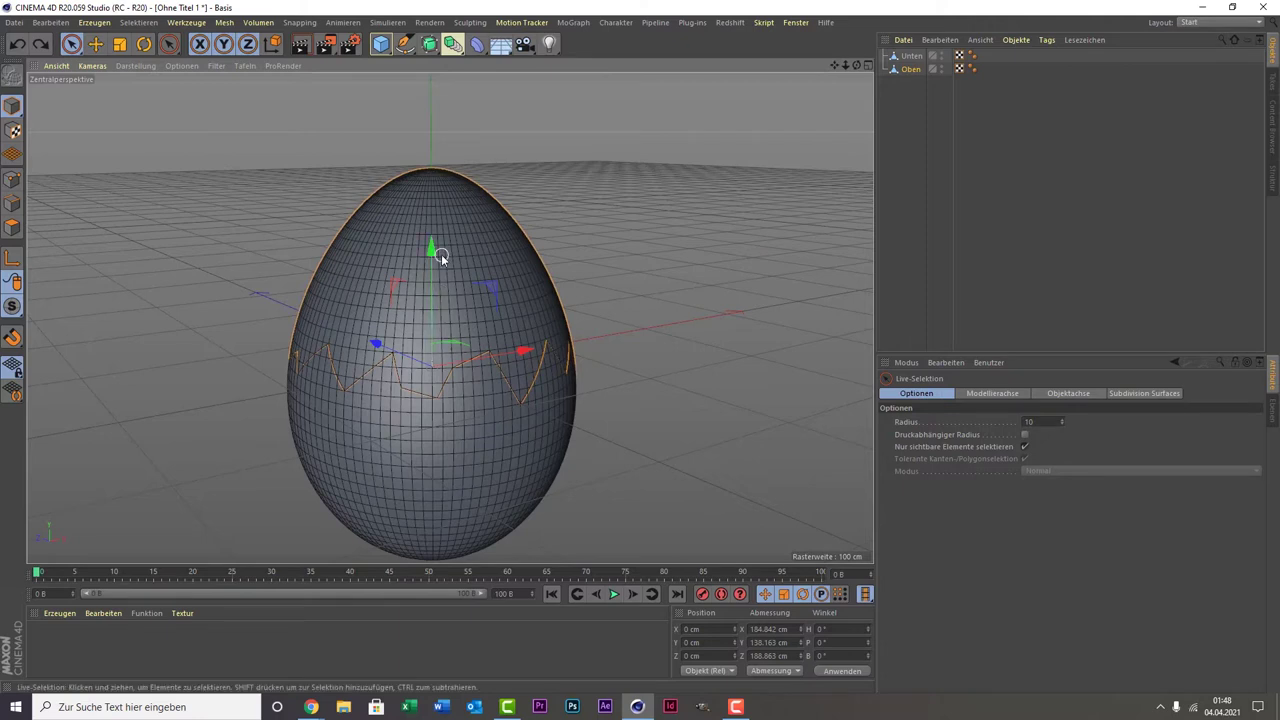
pyautogui.click(911, 56)
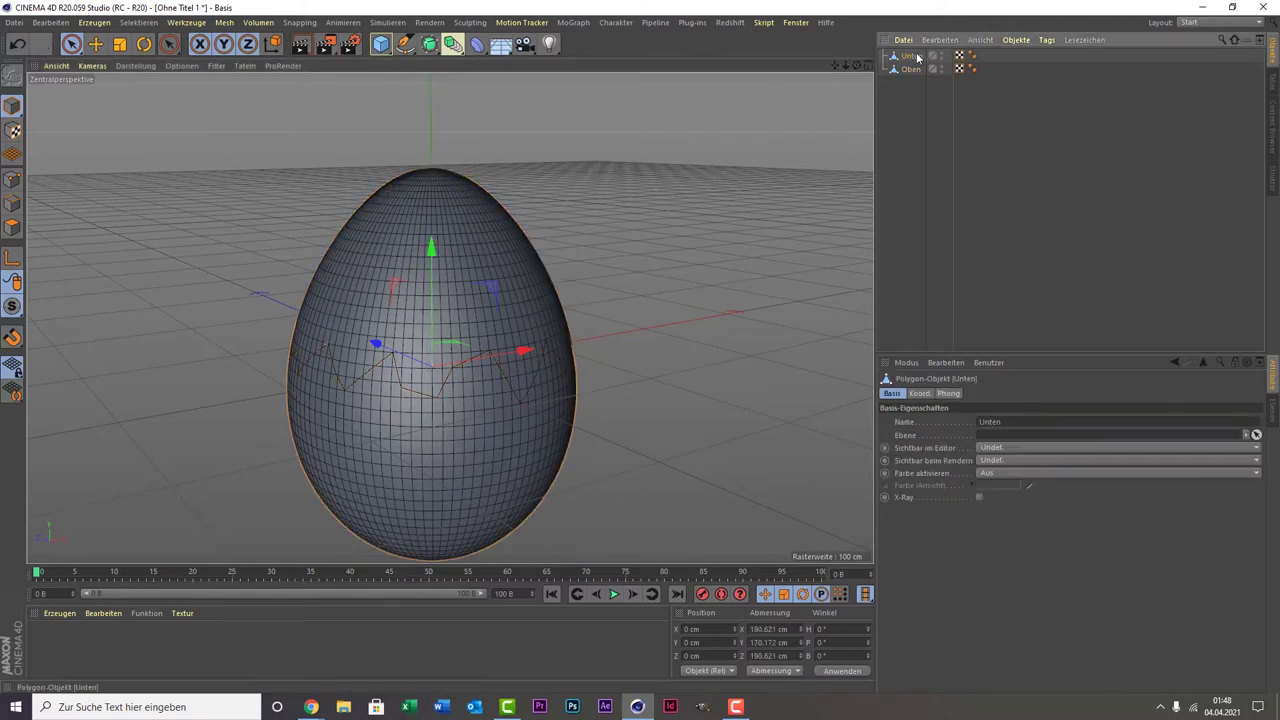
# - Extrude all polygons of the lower half Unten inward with a -2 cm offset
pyautogui.click(13, 227)
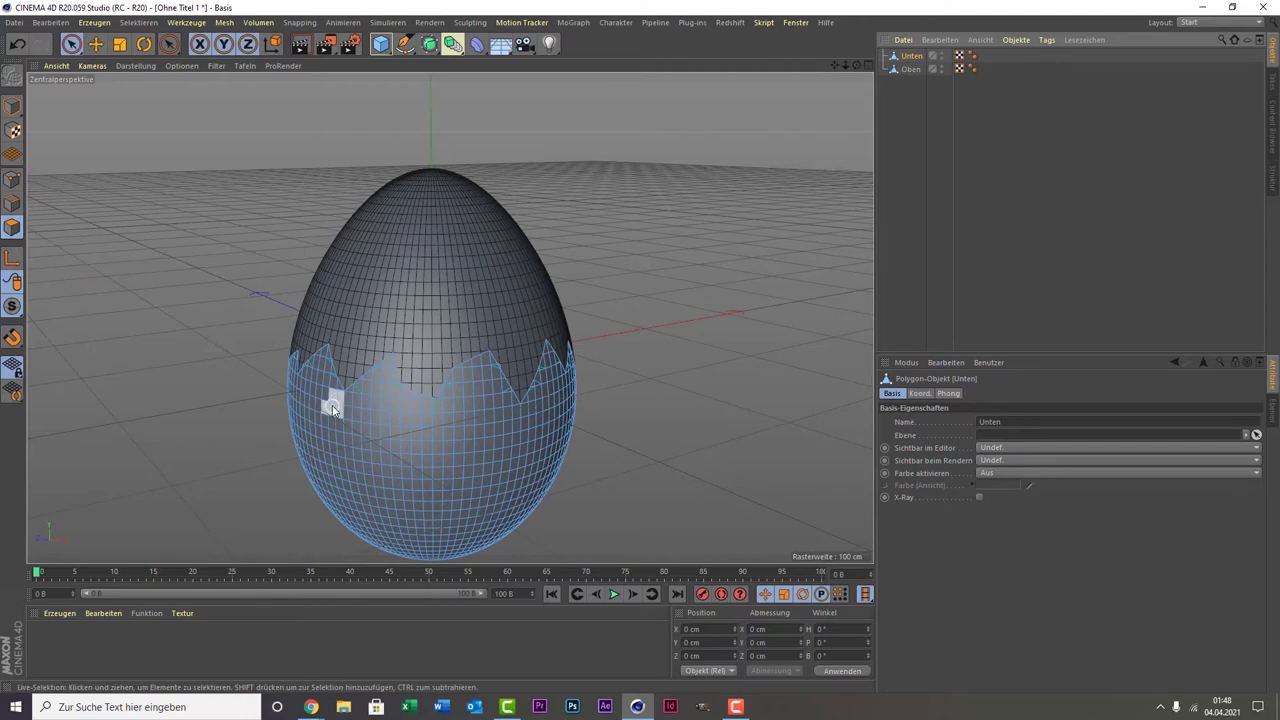
pyautogui.rightClick(332, 405)
pyautogui.click(250, 382)
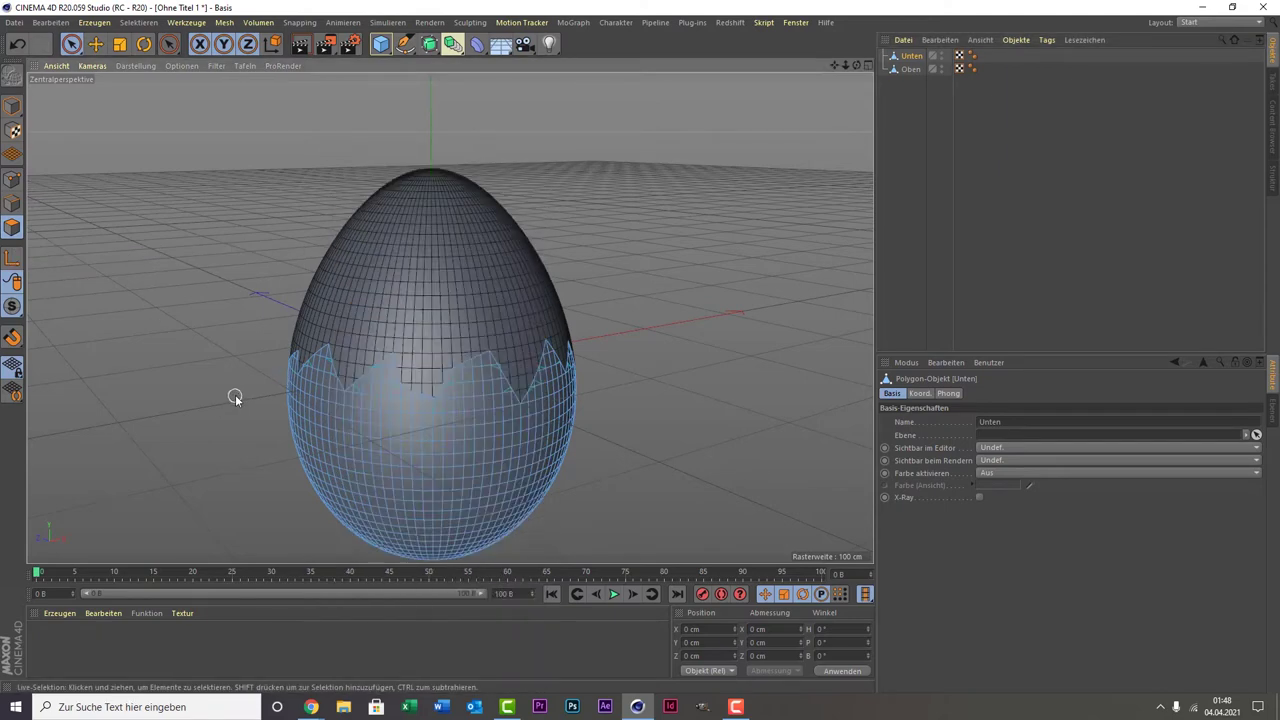
pyautogui.hotkey('ctrl', 'a')
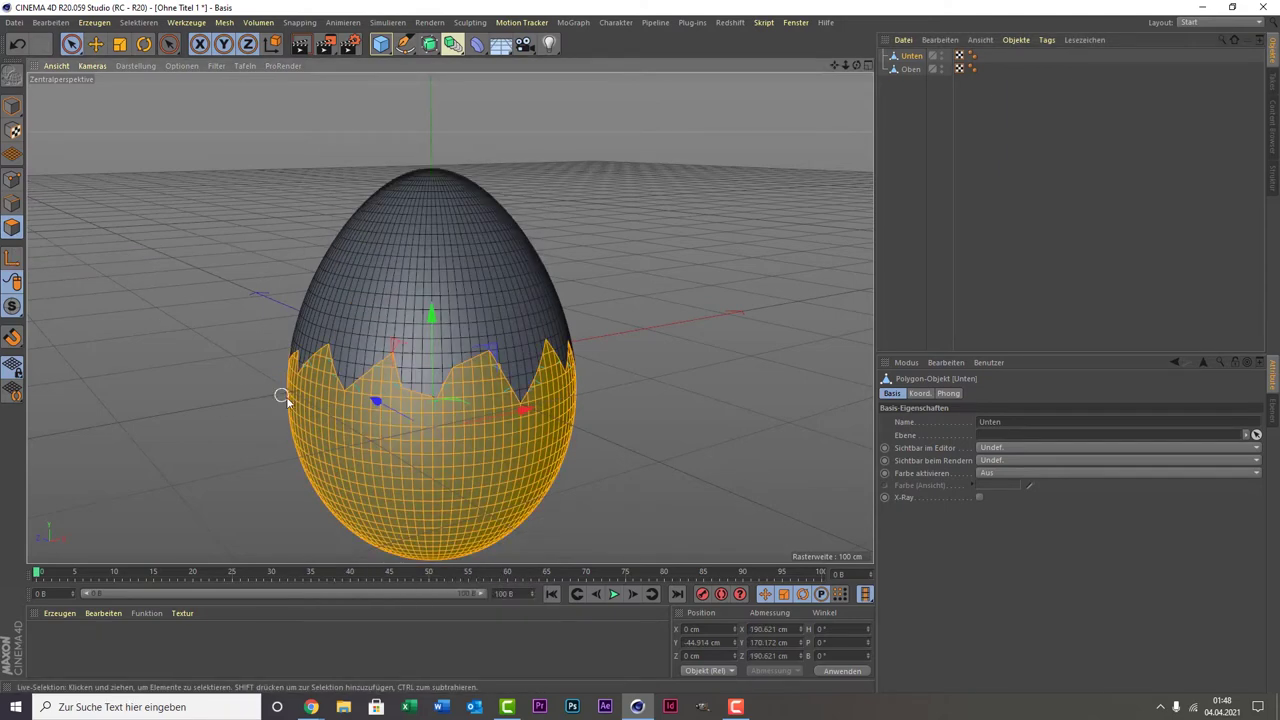
pyautogui.rightClick(310, 398)
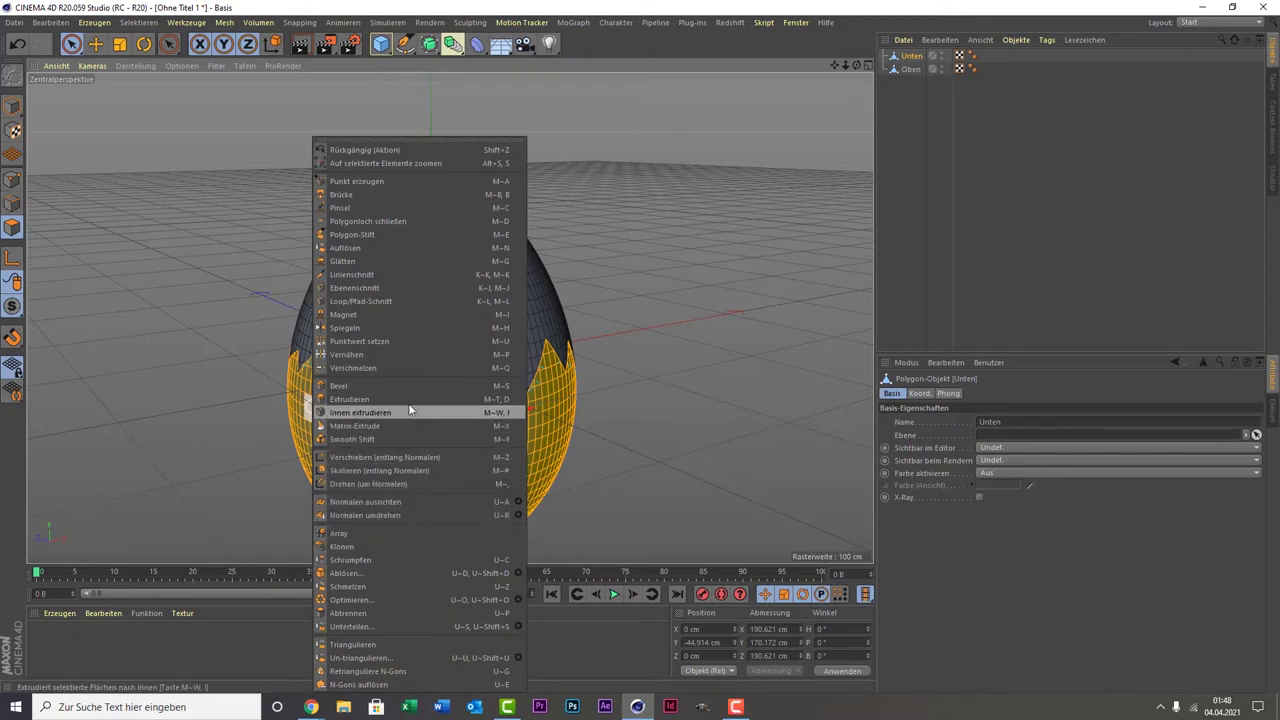
pyautogui.click(350, 399)
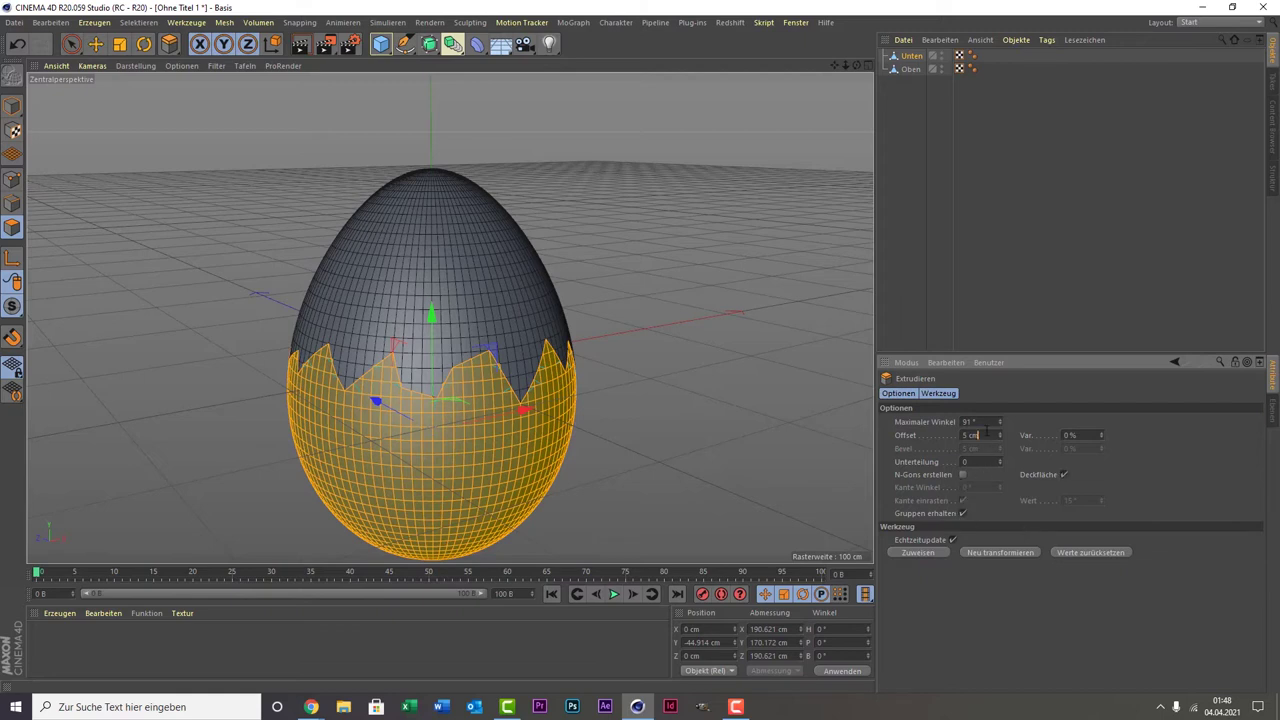
pyautogui.moveTo(987, 431); pyautogui.dragTo(934, 432)
pyautogui.write('-2')
pyautogui.press('Return')
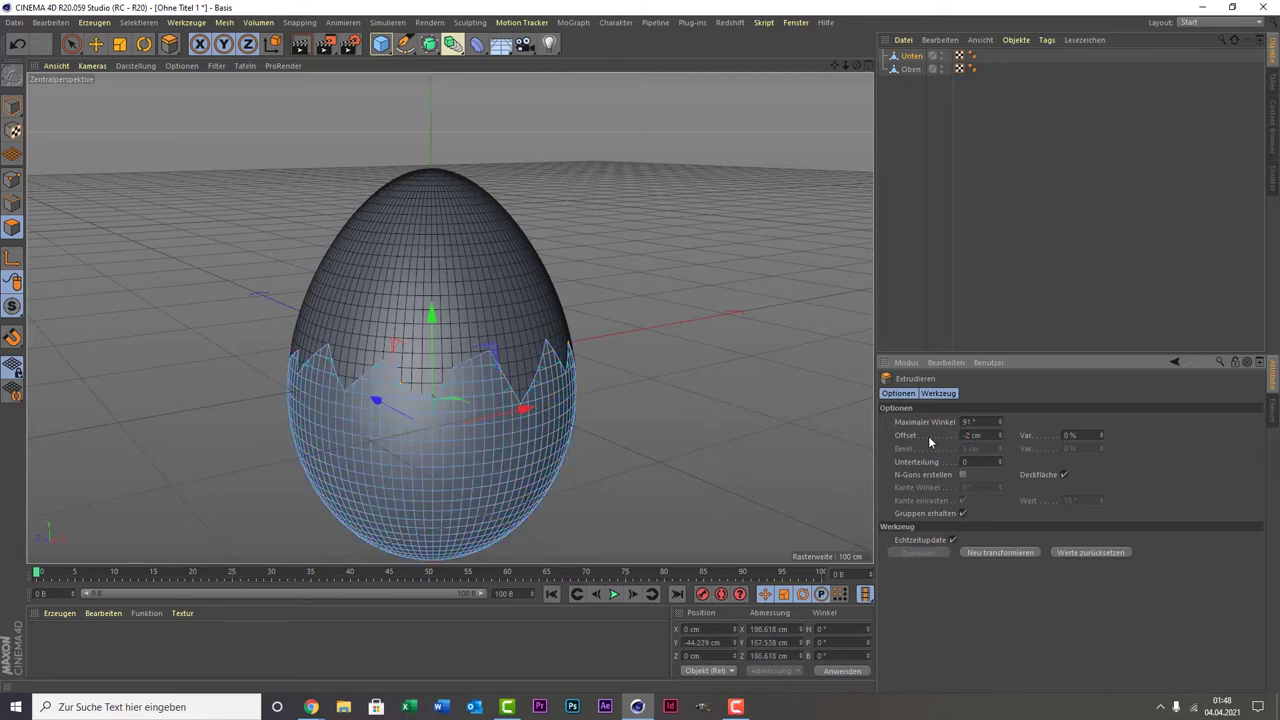
# - Apply the same -2 cm inward extrusion to all polygons of the upper half Oben
pyautogui.click(911, 69)
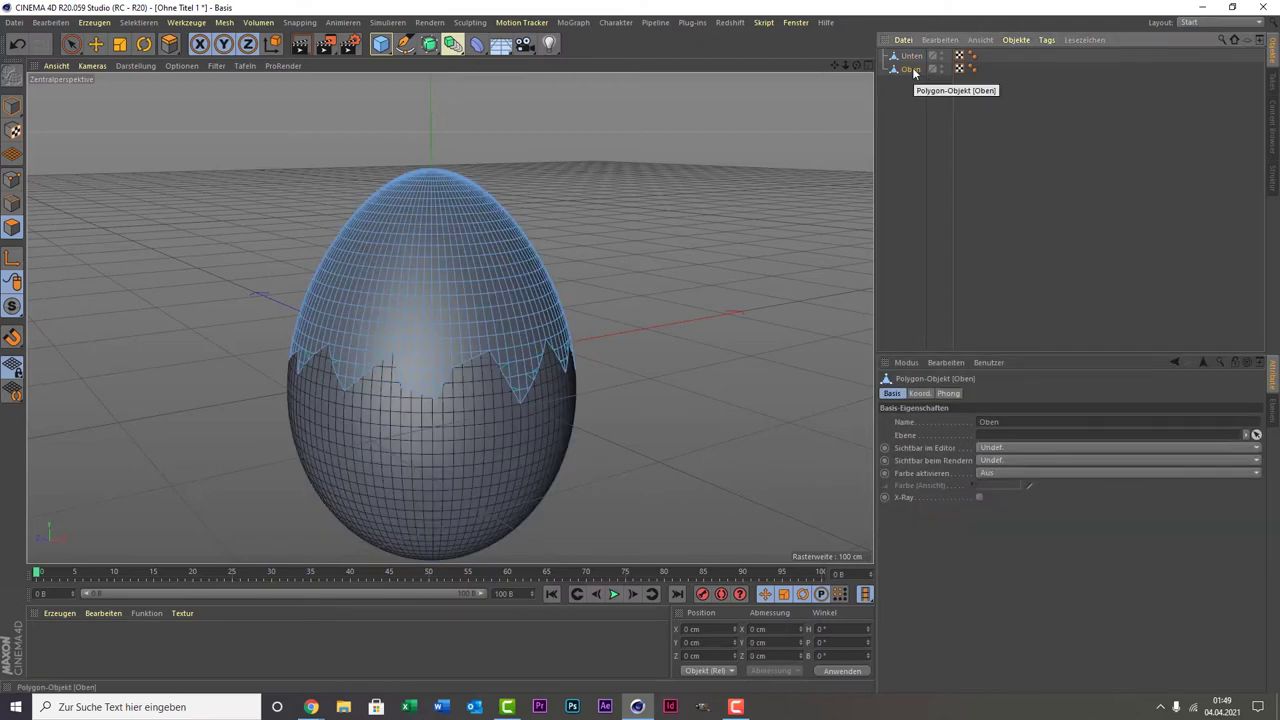
pyautogui.click(452, 232)
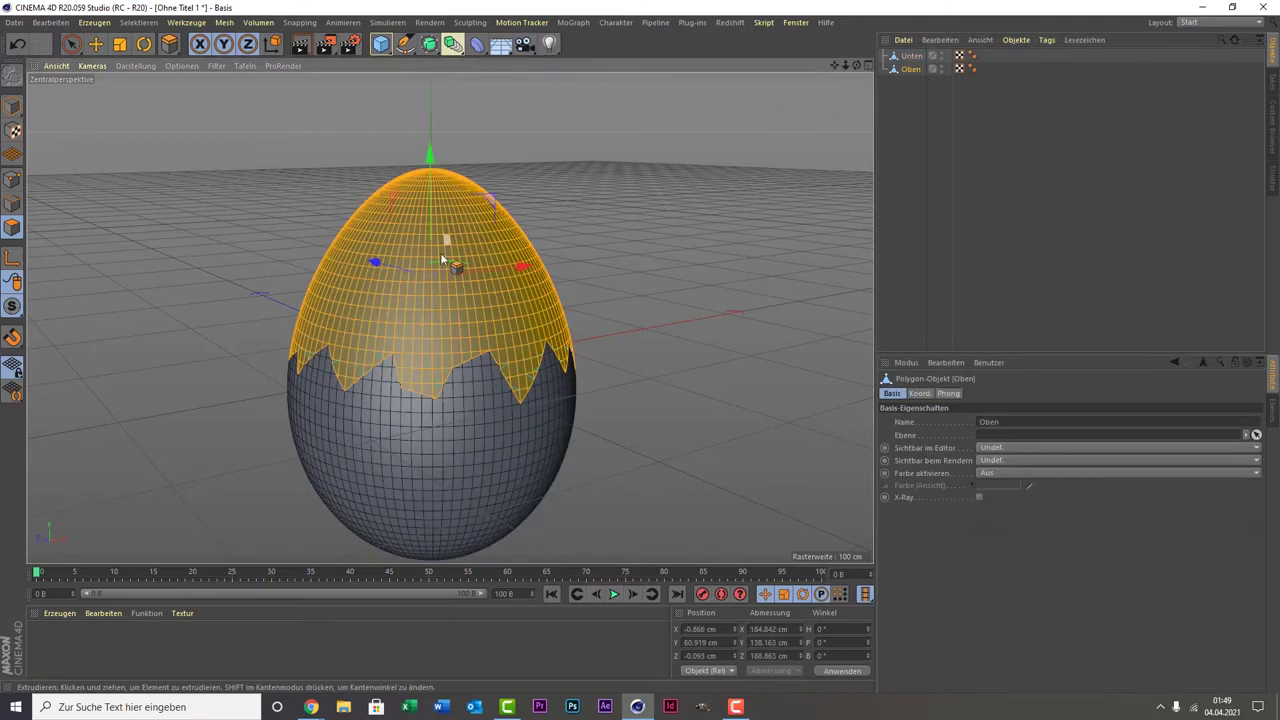
pyautogui.rightClick(403, 289)
pyautogui.click(440, 399)
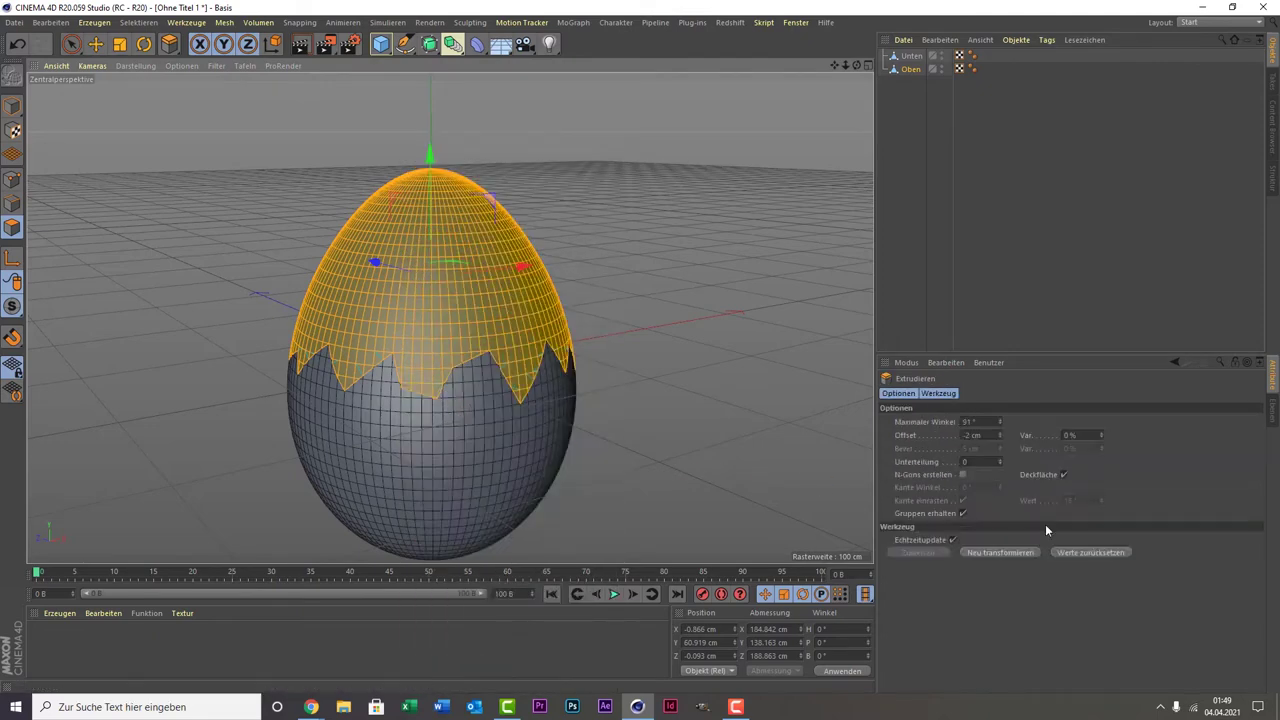
pyautogui.click(986, 554)
pyautogui.click(986, 266)
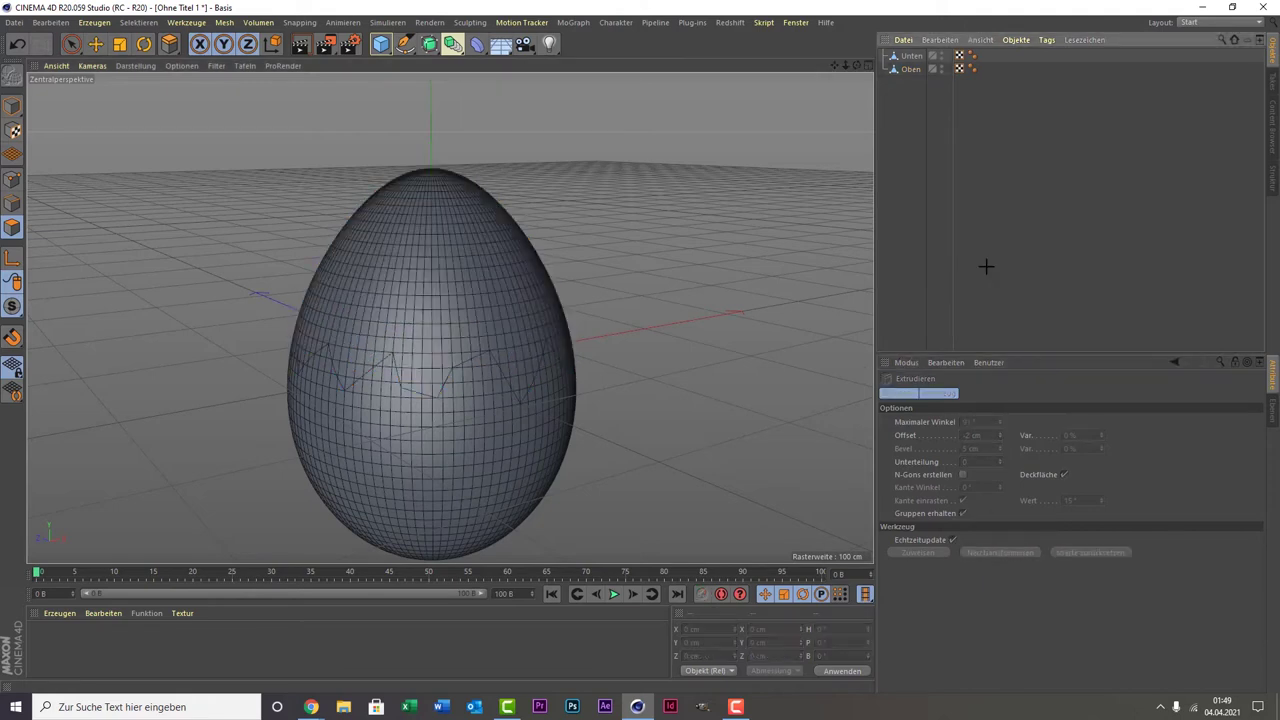
pyautogui.click(910, 56)
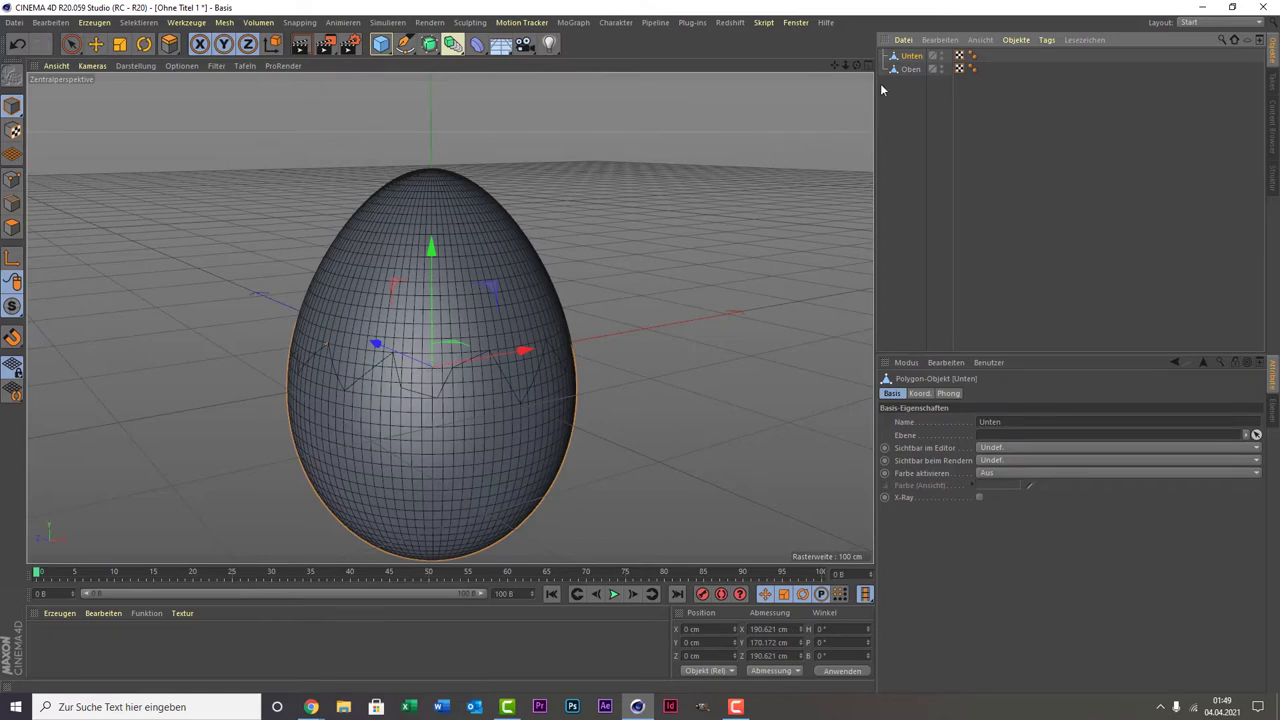
pyautogui.click(508, 349)
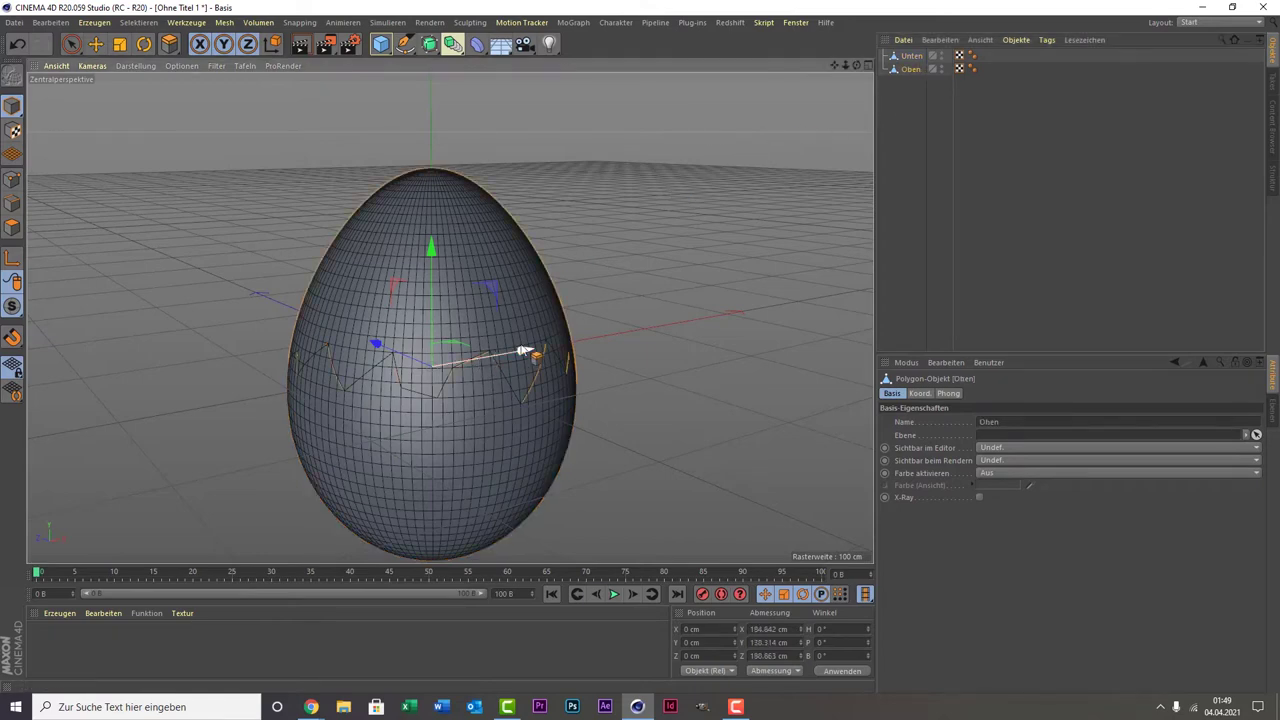
pyautogui.moveTo(524, 351)
pyautogui.mouseDown()
pyautogui.moveTo(565, 305)
pyautogui.moveTo(630, 296)
pyautogui.mouseUp()
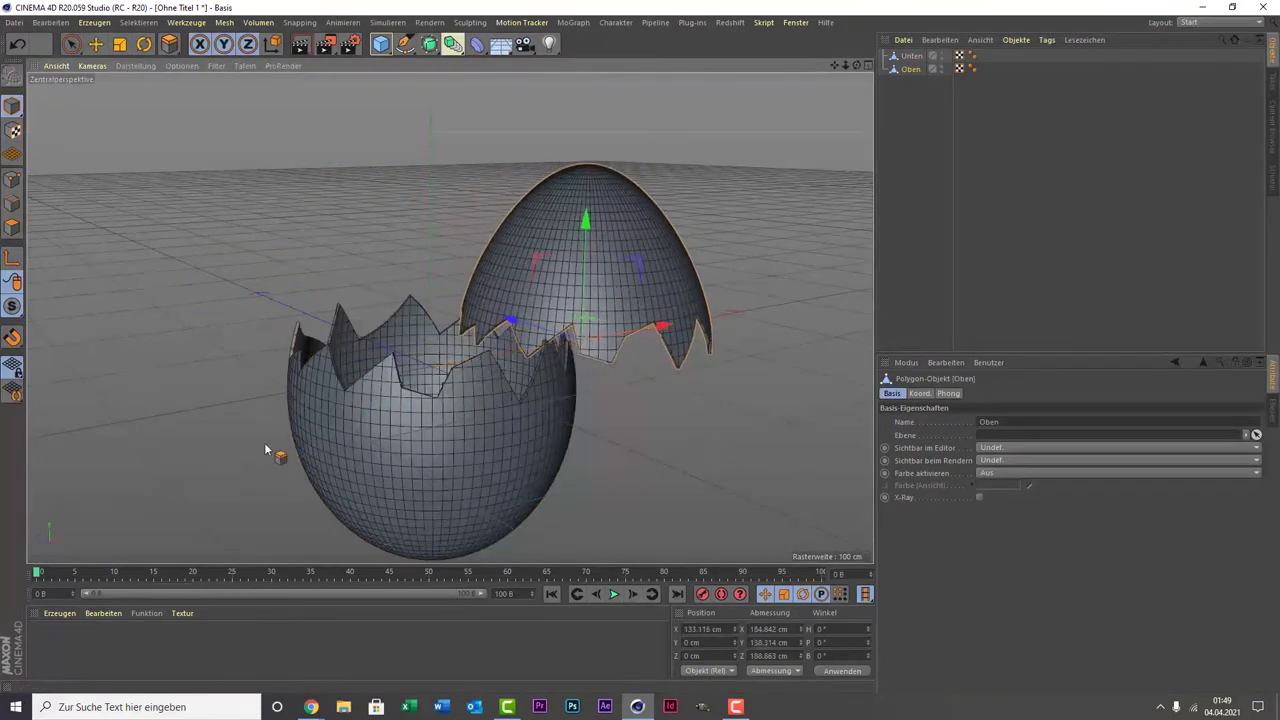
pyautogui.scroll(5, 434, 371)
pyautogui.scroll(-2, 455, 313)
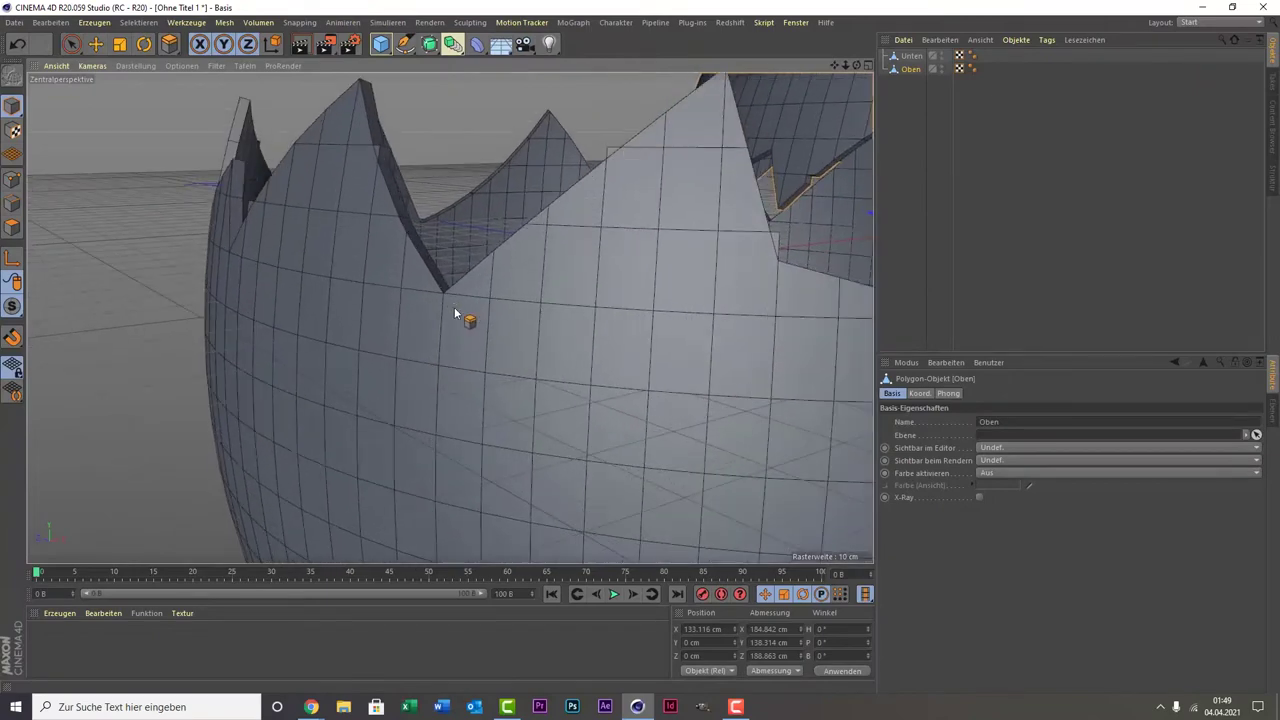
pyautogui.scroll(-2, 455, 313)
pyautogui.scroll(-2, 455, 313)
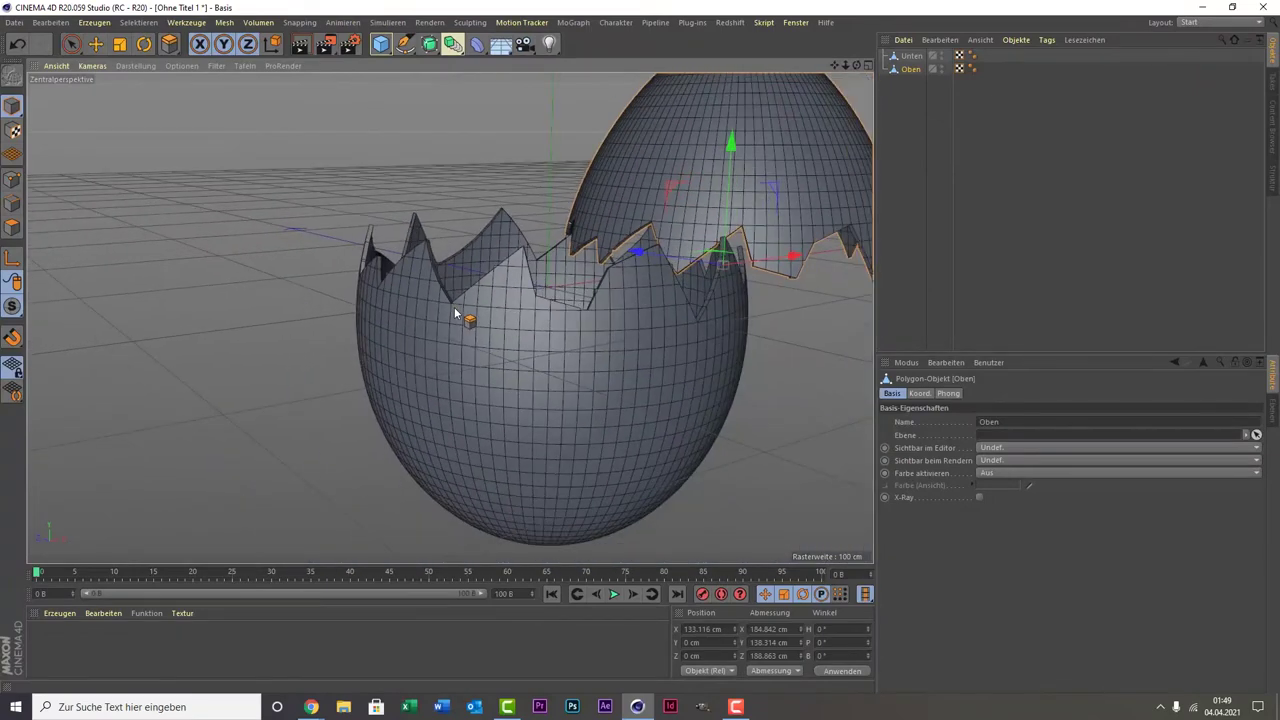
pyautogui.hotkey('ctrl', 'z')
pyautogui.scroll(-2, 386, 180)
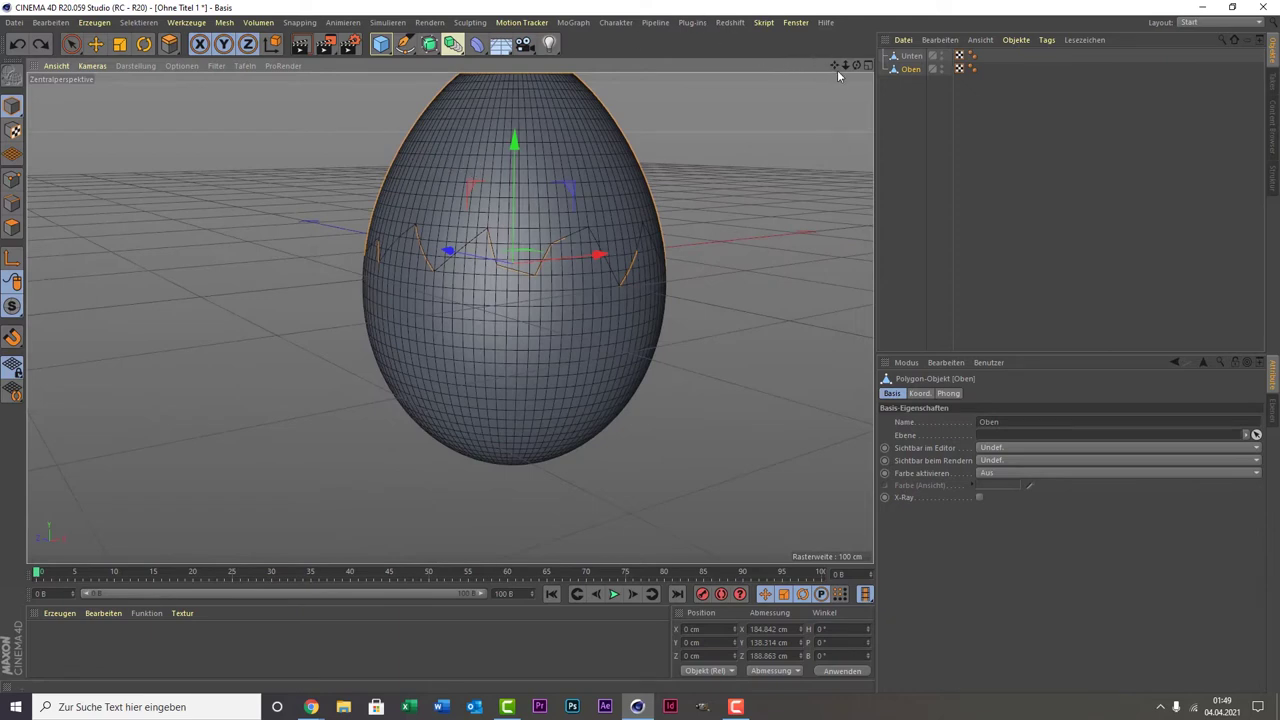
pyautogui.click(502, 48)
# - Add a plane and lower it in the front view to the egg's base at Y -129.876 cm
pyautogui.click(381, 45)
pyautogui.click(512, 87)
pyautogui.middleClick(425, 480)
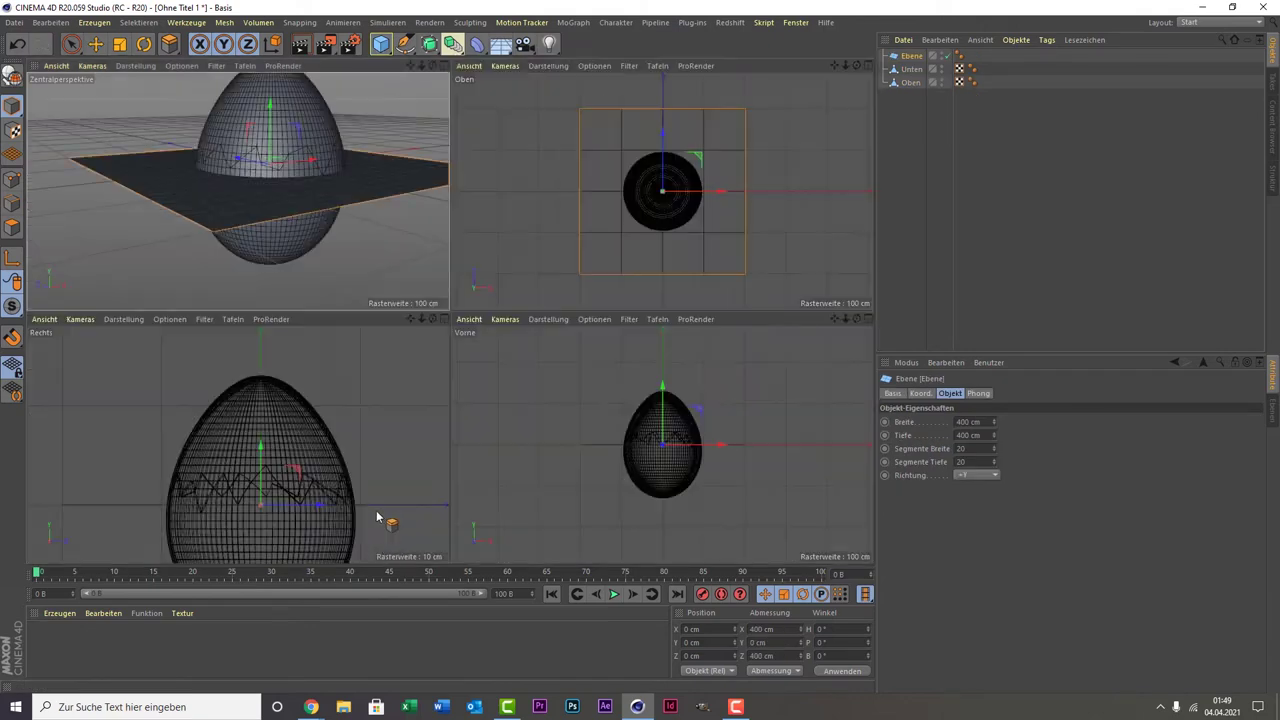
pyautogui.middleClick(583, 457)
pyautogui.scroll(3, 583, 457)
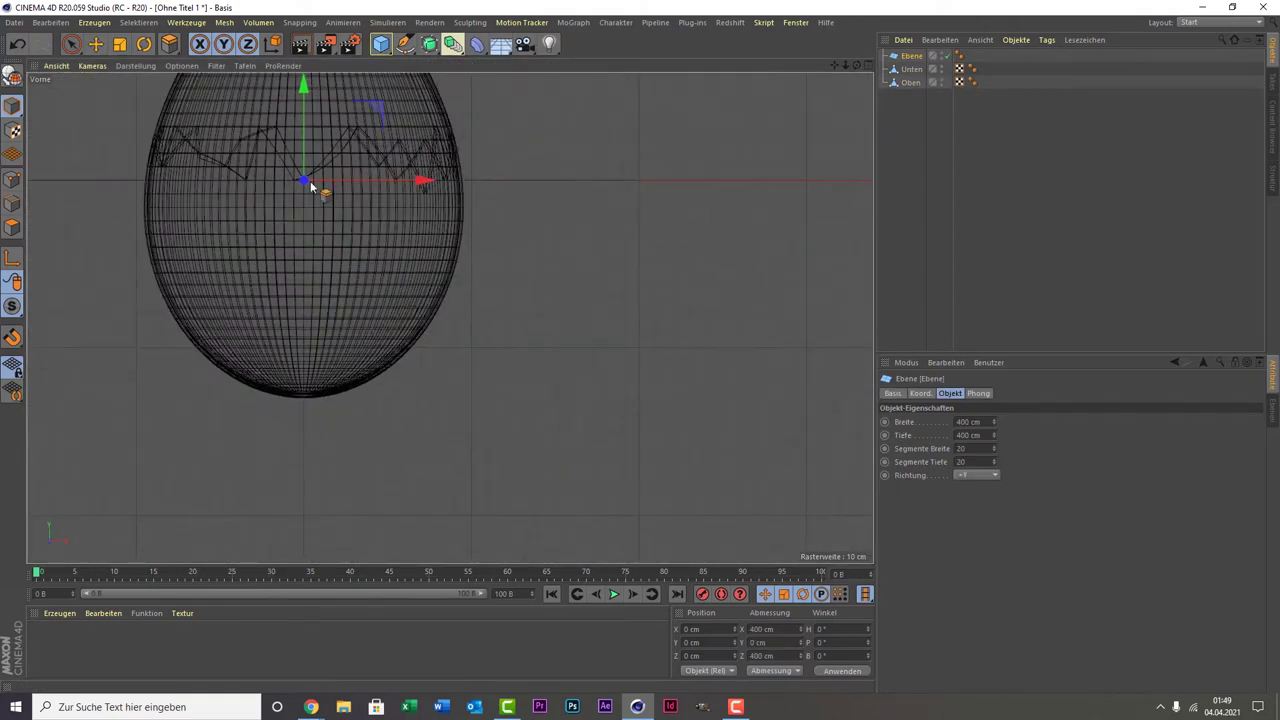
pyautogui.click(71, 44)
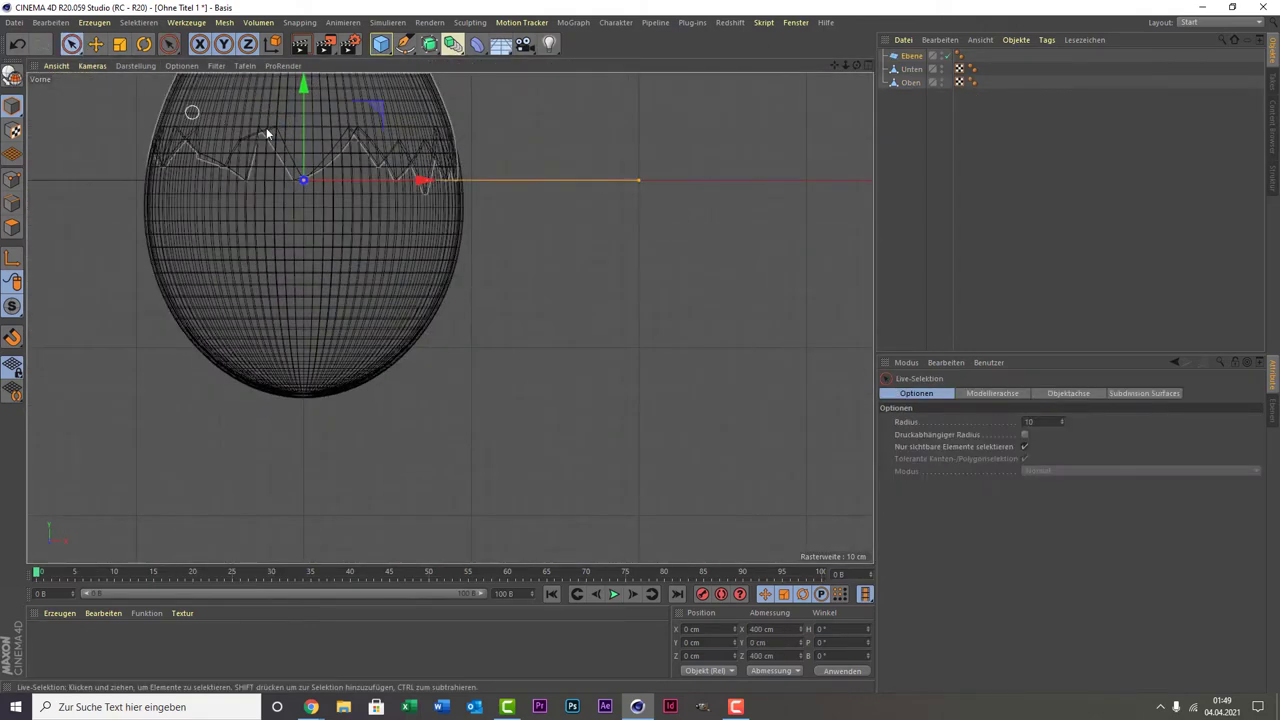
pyautogui.moveTo(303, 133); pyautogui.dragTo(320, 217)
pyautogui.keyDown('shift'); pyautogui.click(318, 296); pyautogui.keyUp('shift')
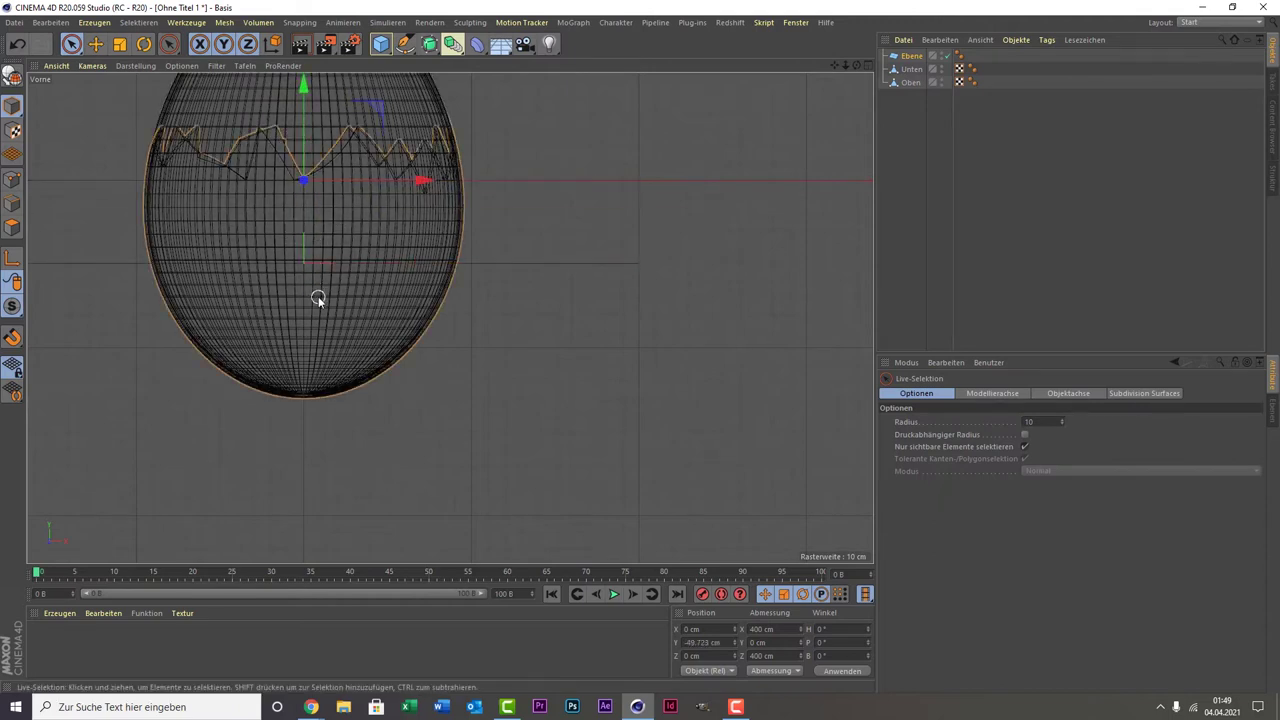
pyautogui.click(330, 252)
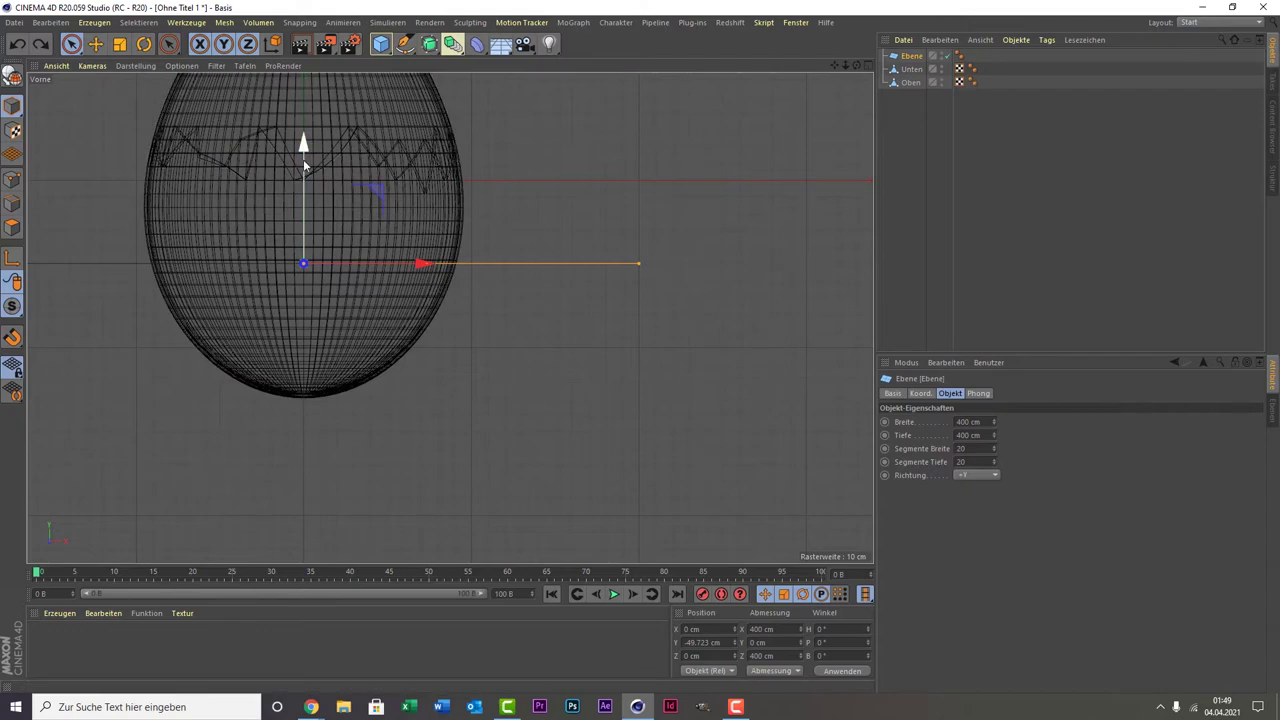
pyautogui.moveTo(303, 159); pyautogui.dragTo(307, 286)
# - Scale the plane up to about 6068.8 cm to form a wide floor
pyautogui.scroll(2, 307, 290)
pyautogui.scroll(3, 297, 383)
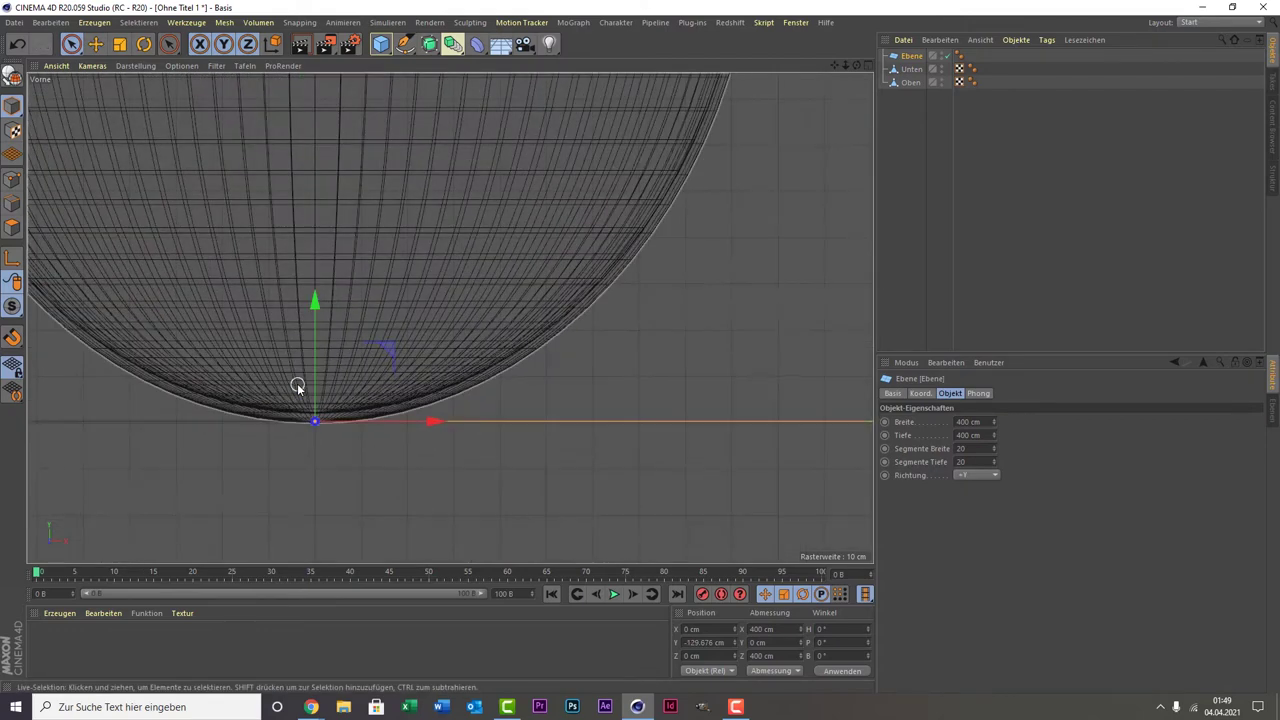
pyautogui.scroll(2, 317, 392)
pyautogui.middleClick(316, 354)
pyautogui.middleClick(245, 166)
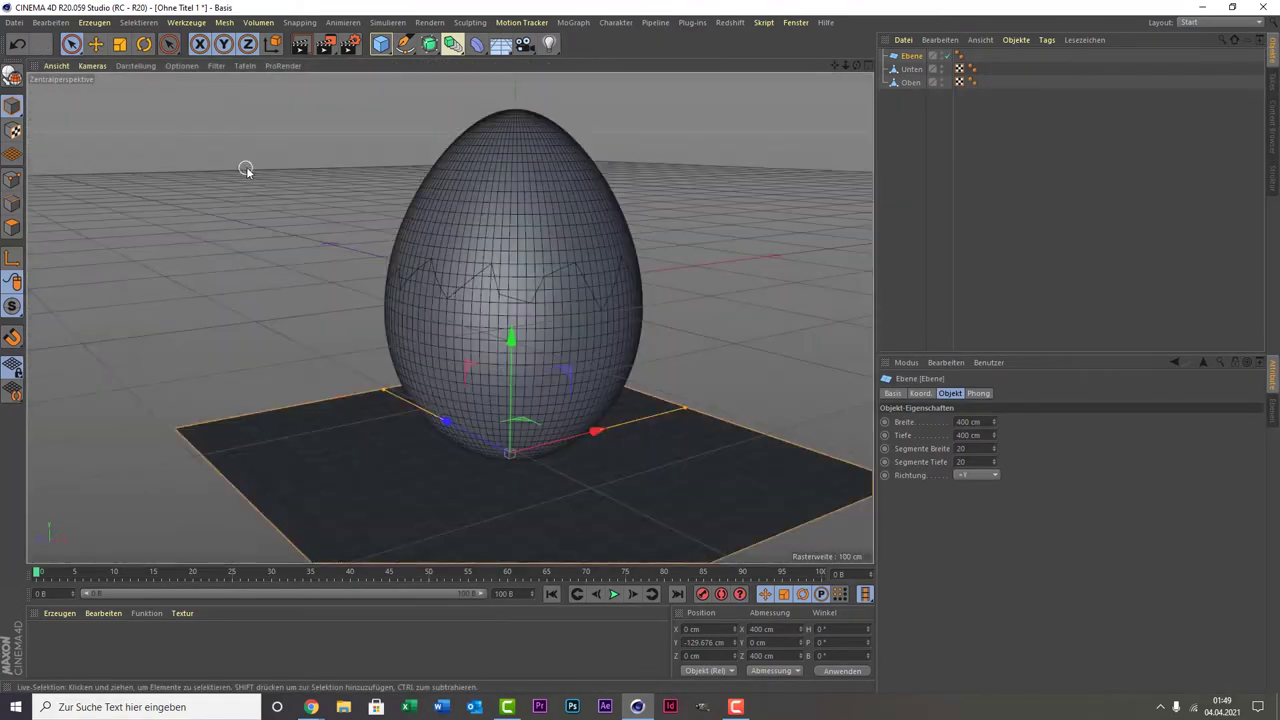
pyautogui.press('t')
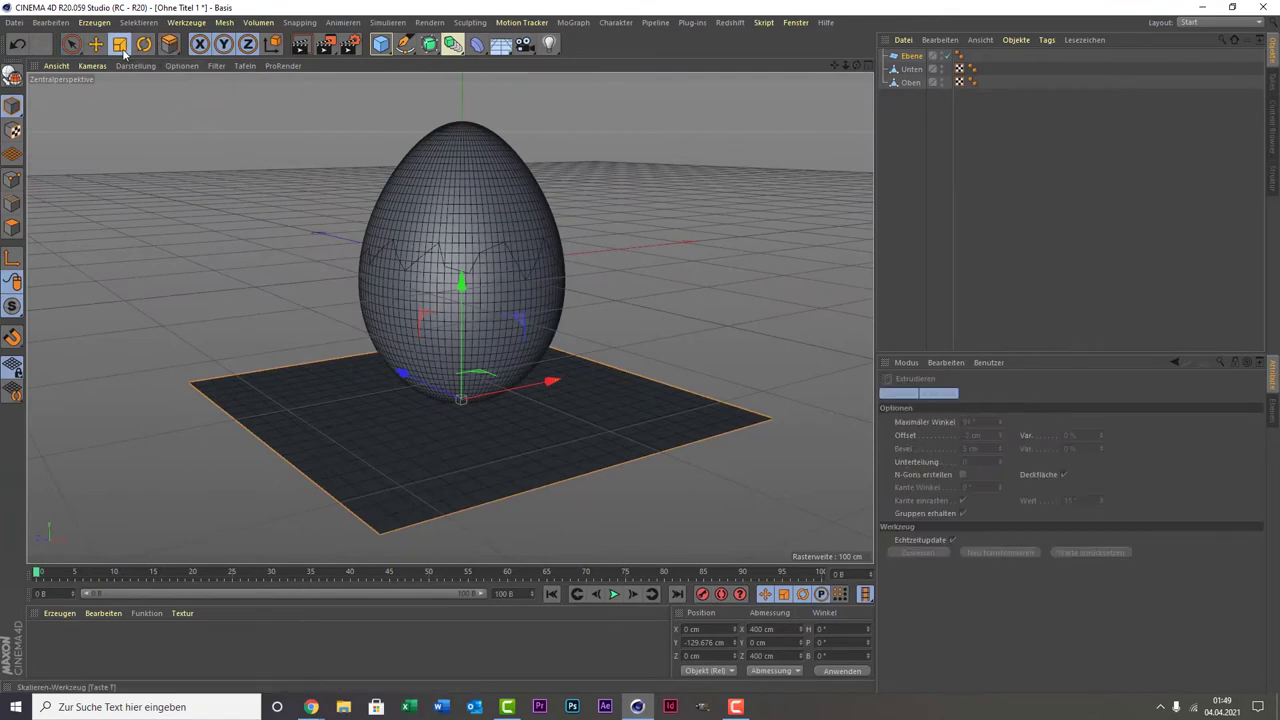
pyautogui.moveTo(222, 133)
pyautogui.mouseDown()
pyautogui.moveTo(600, 140)
pyautogui.moveTo(144, 305)
pyautogui.mouseUp()
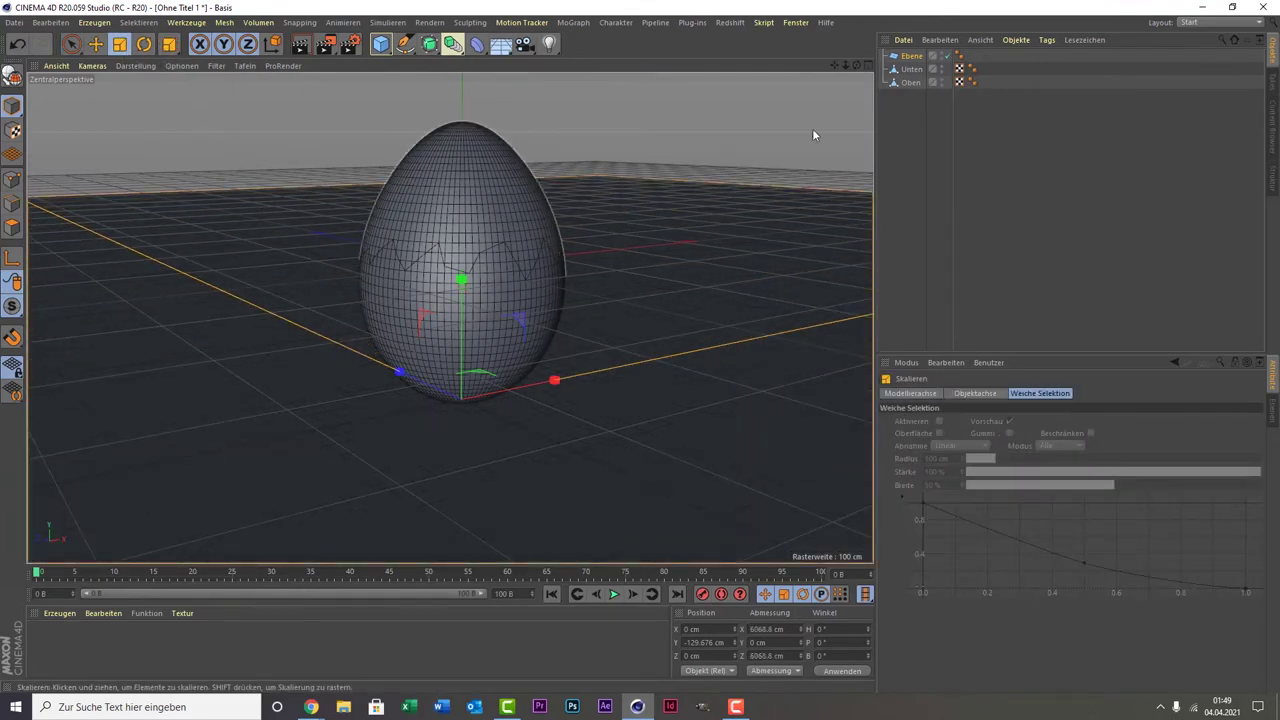
pyautogui.click(902, 76)
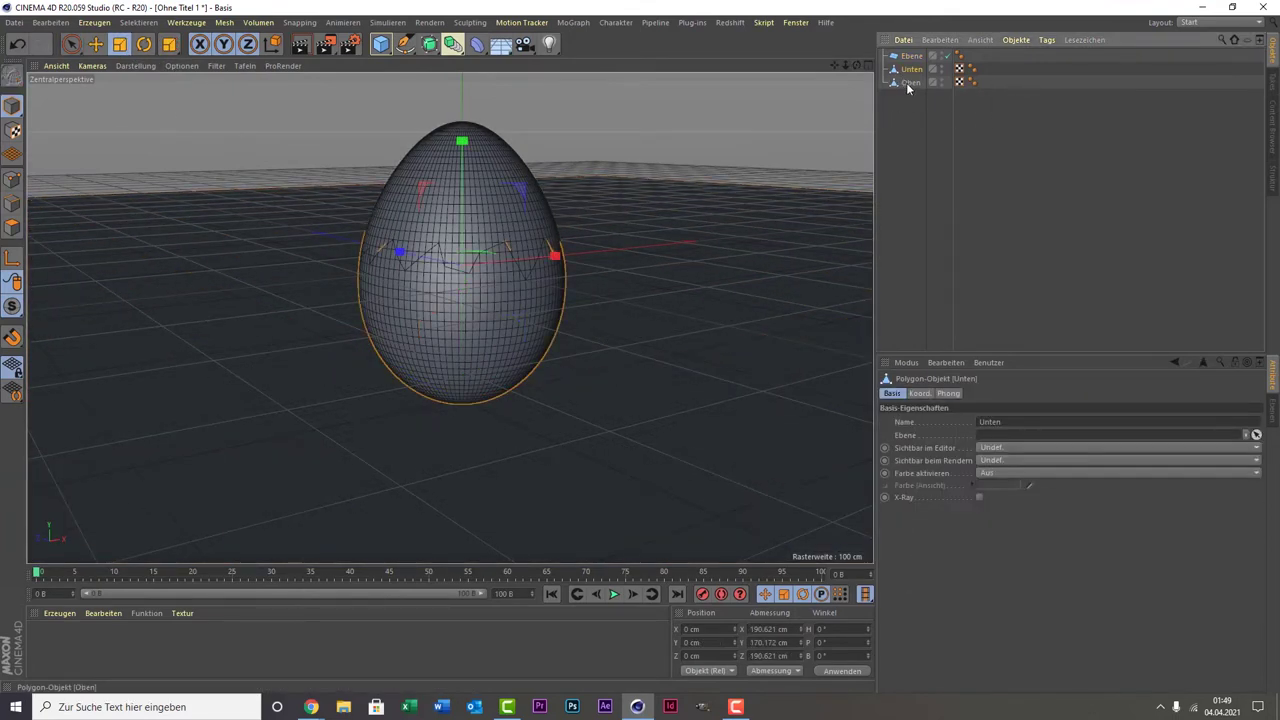
# - Move the upper half Oben left beside the lower half and try a first P rotation
pyautogui.click(908, 82)
pyautogui.press('9')
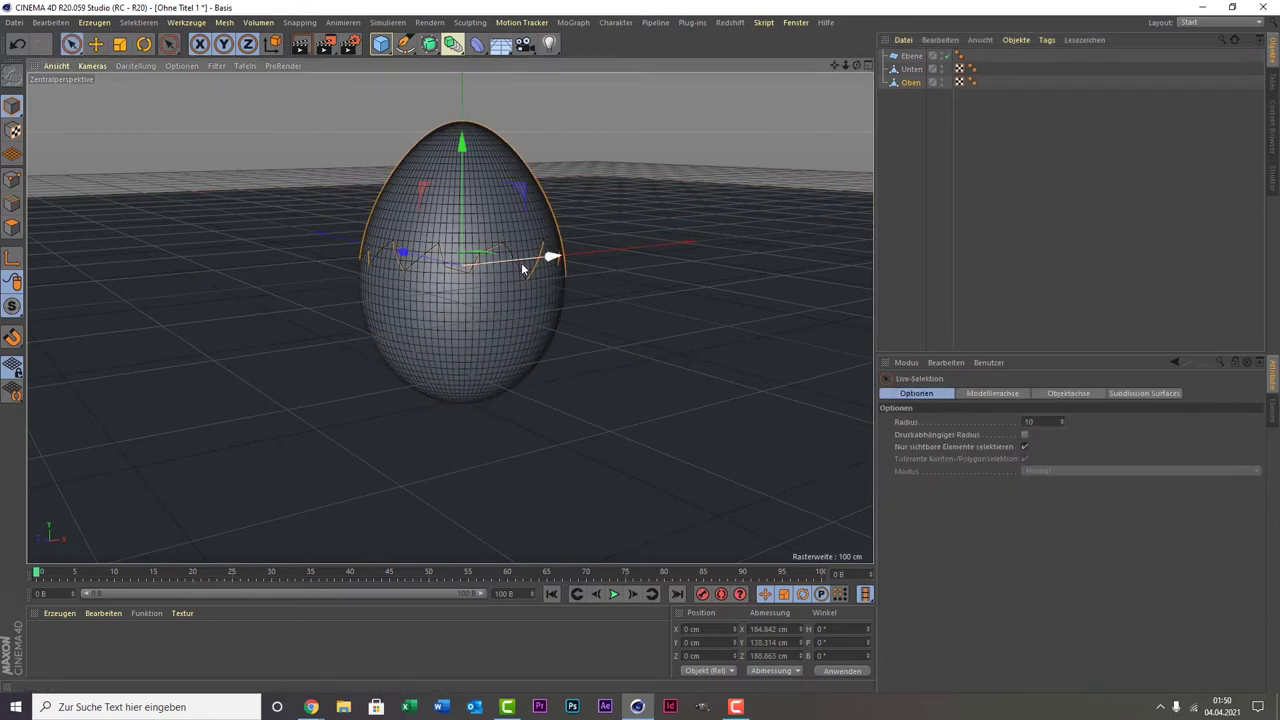
pyautogui.moveTo(521, 268); pyautogui.dragTo(245, 302)
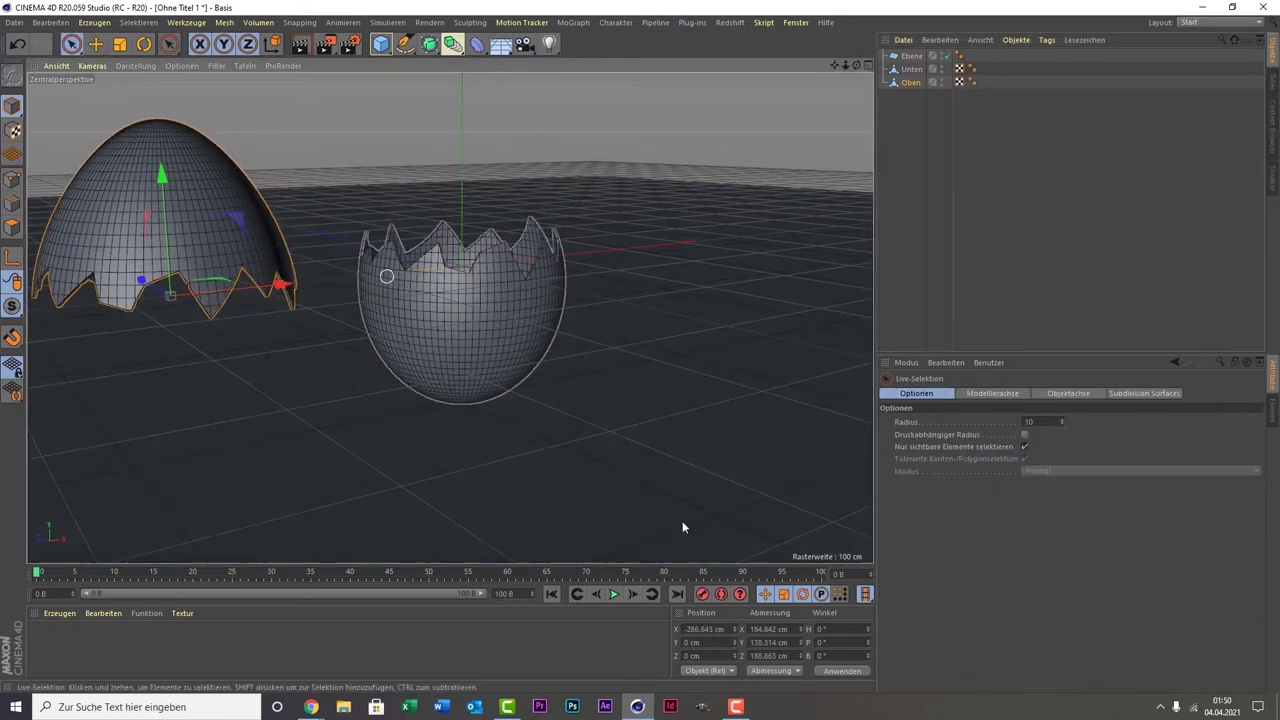
pyautogui.click(821, 642)
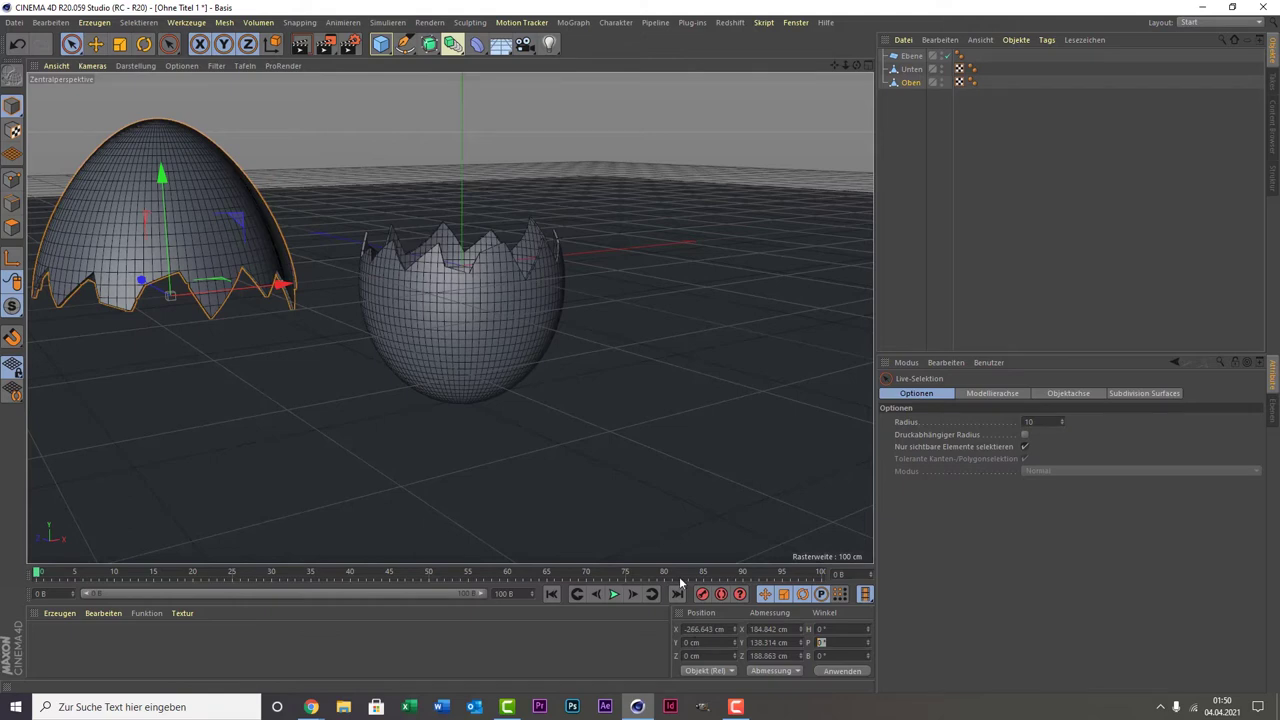
pyautogui.write('90')
pyautogui.press('Return')
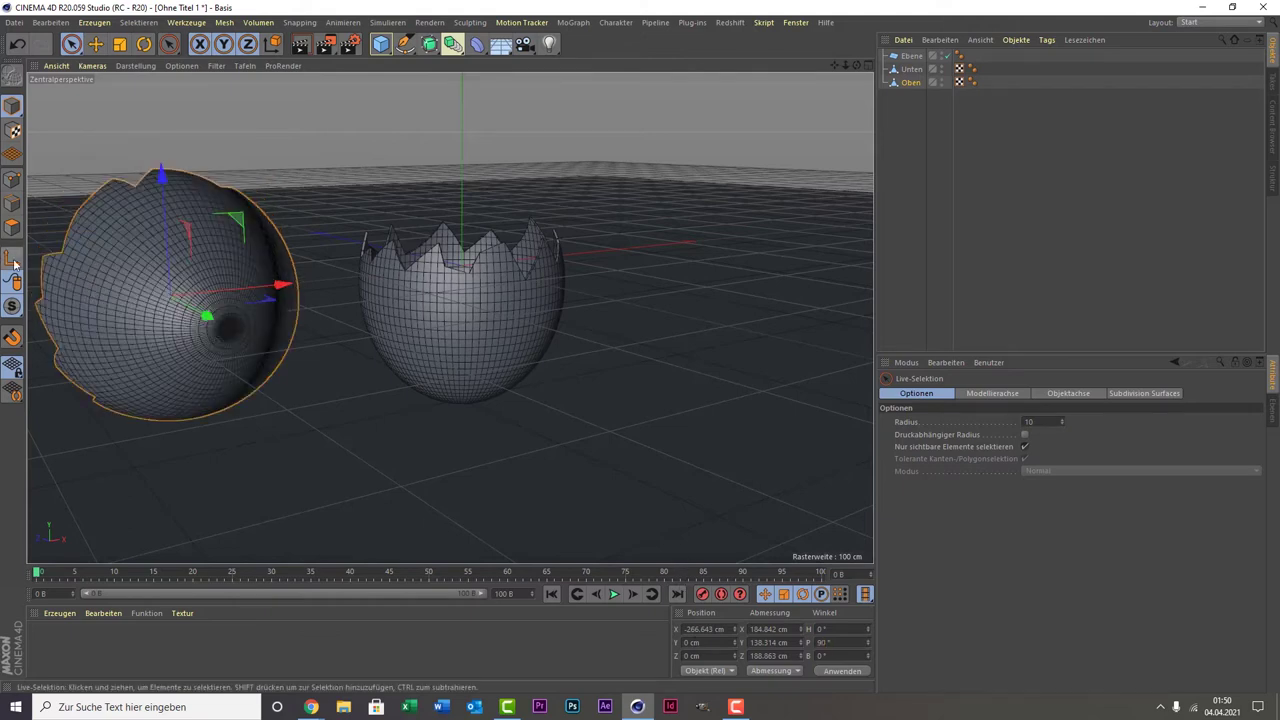
pyautogui.click(144, 43)
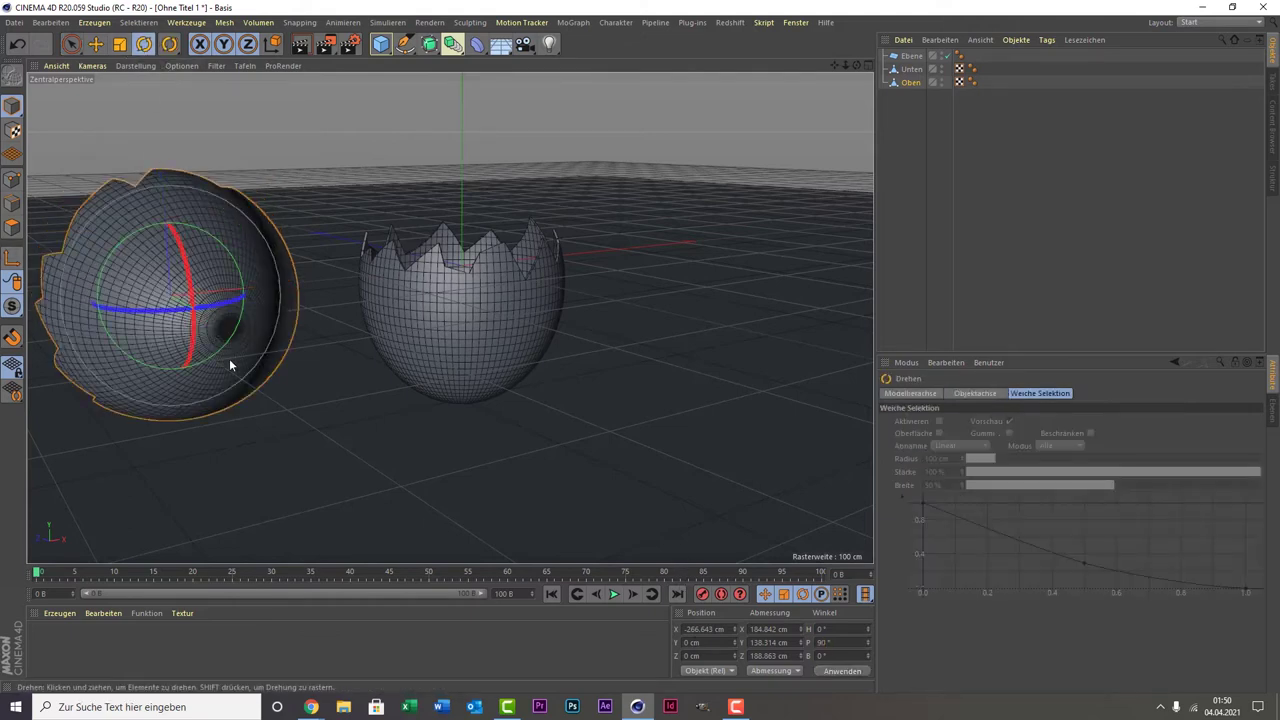
pyautogui.moveTo(200, 308); pyautogui.dragTo(213, 310)
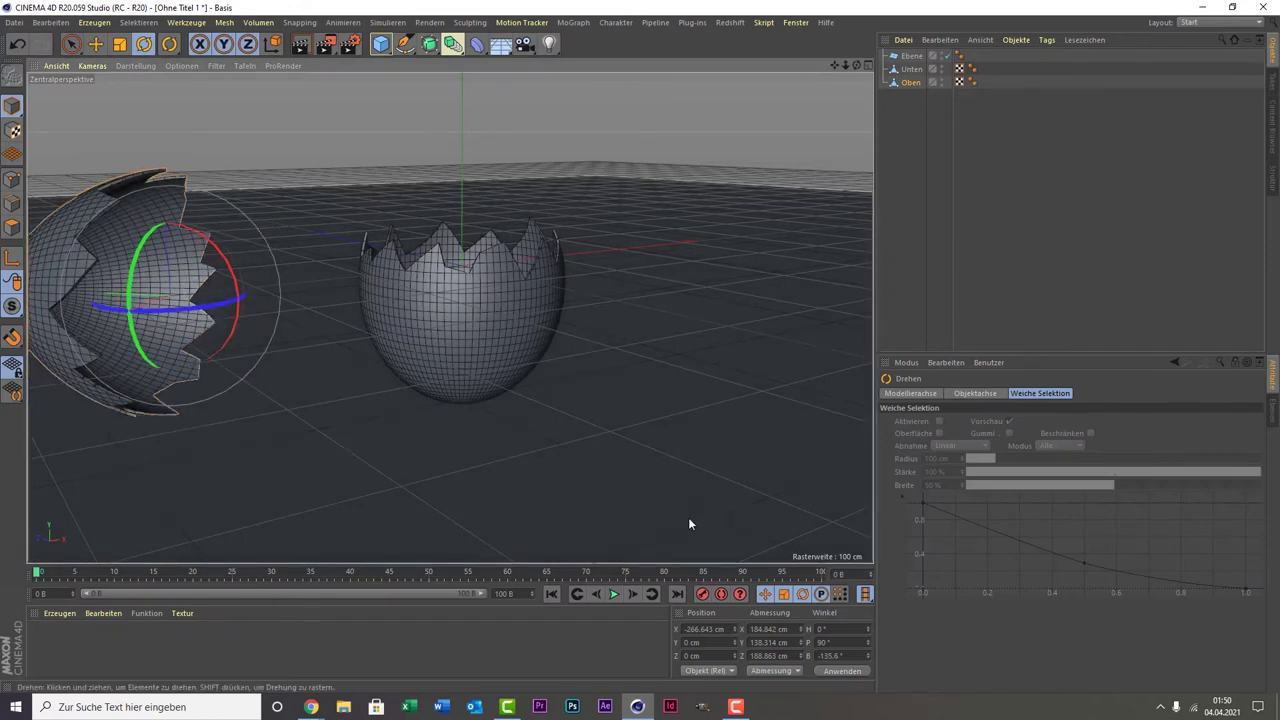
# - Flip Oben upside down with a P angle of 180° and tilt it slightly
pyautogui.click(822, 642)
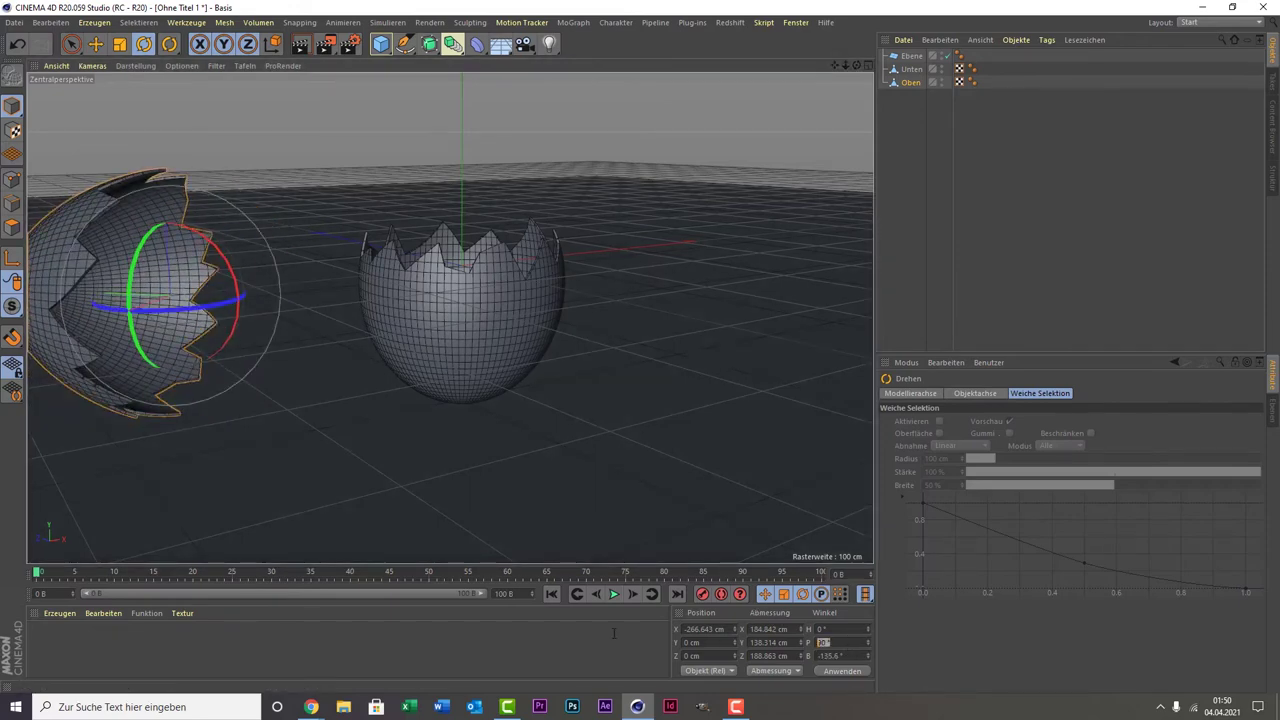
pyautogui.write('10')
pyautogui.press('Return')
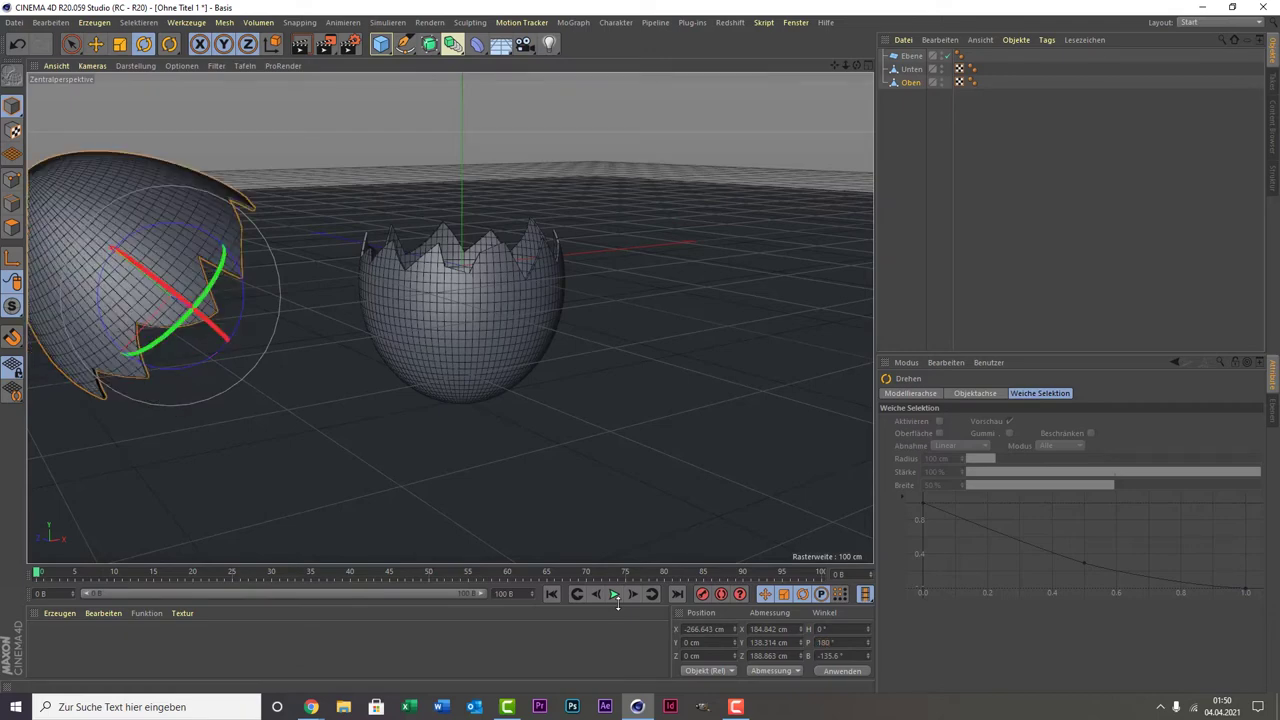
pyautogui.hotkey('ctrl', 'z')
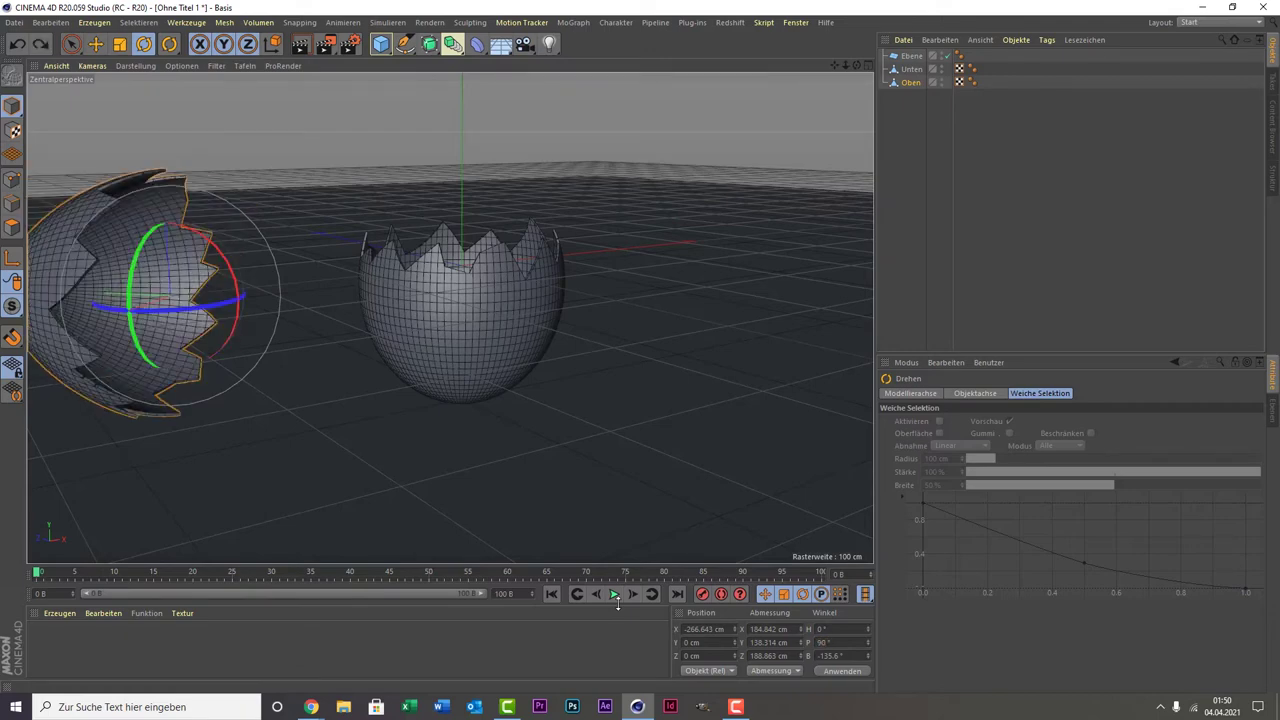
pyautogui.hotkey('ctrl', 'z')
pyautogui.hotkey('ctrl', 'z')
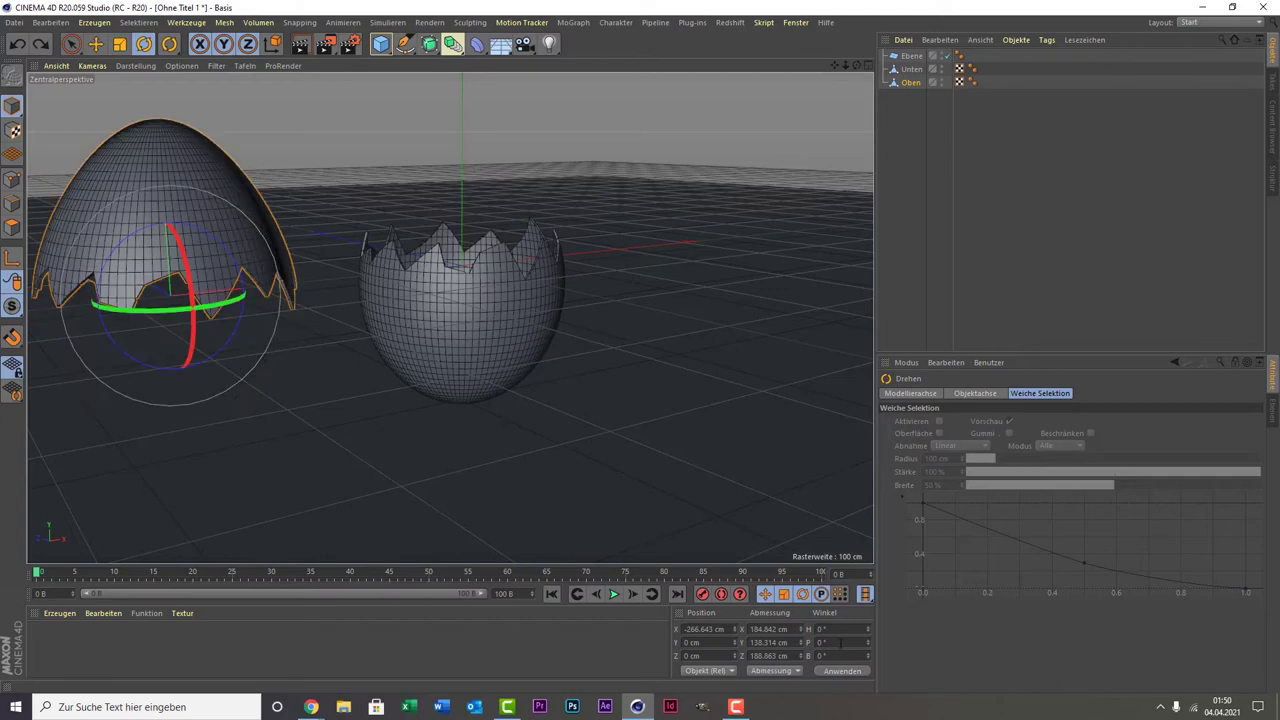
pyautogui.write('180')
pyautogui.press('Return')
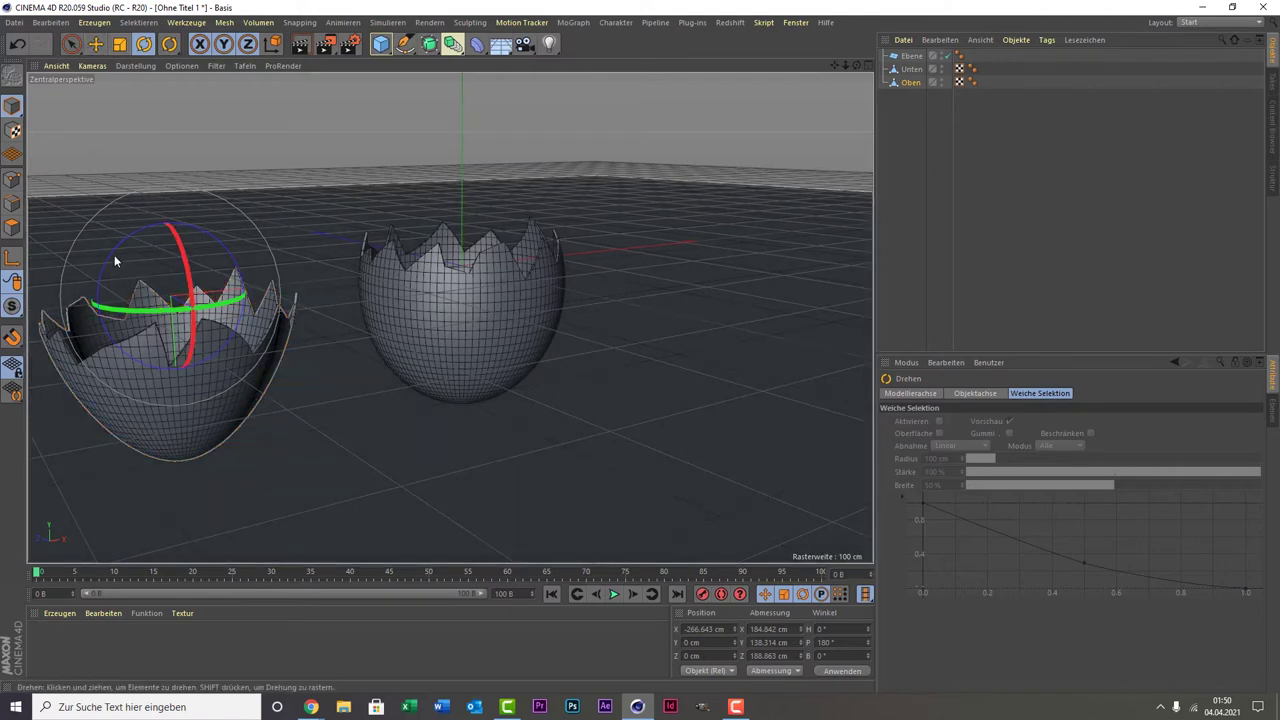
pyautogui.moveTo(114, 257)
pyautogui.mouseDown()
pyautogui.moveTo(149, 233)
pyautogui.moveTo(130, 215)
pyautogui.mouseUp()
# - Move the flipped Oben half nearer Unten, then zoom in on Unten's cracked rim
pyautogui.click(71, 43)
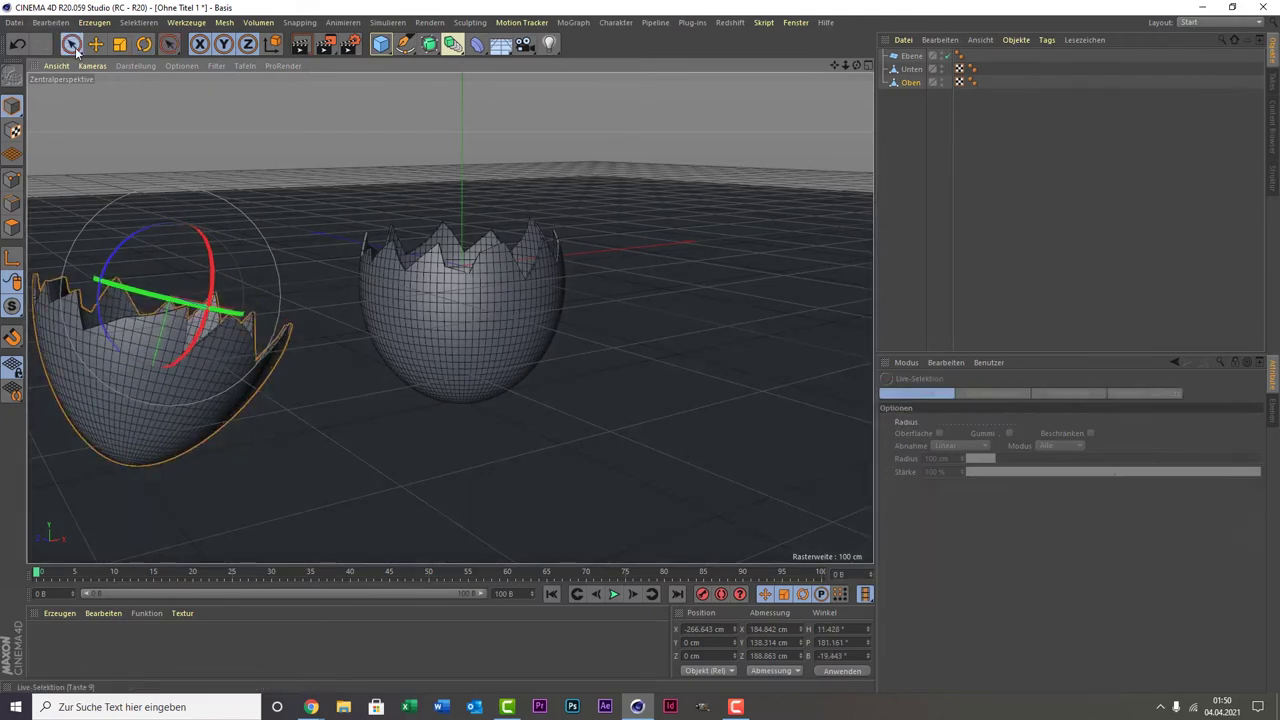
pyautogui.moveTo(254, 343)
pyautogui.mouseDown()
pyautogui.moveTo(286, 341)
pyautogui.moveTo(283, 323)
pyautogui.mouseUp()
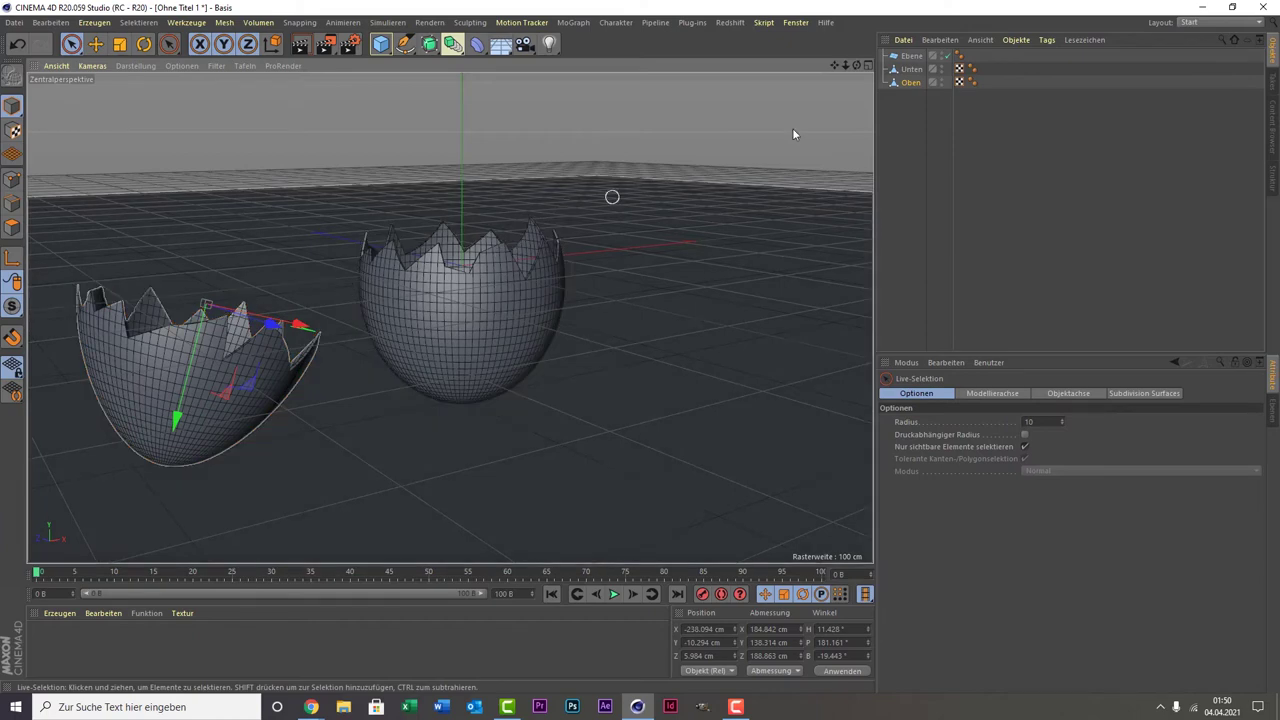
pyautogui.click(911, 69)
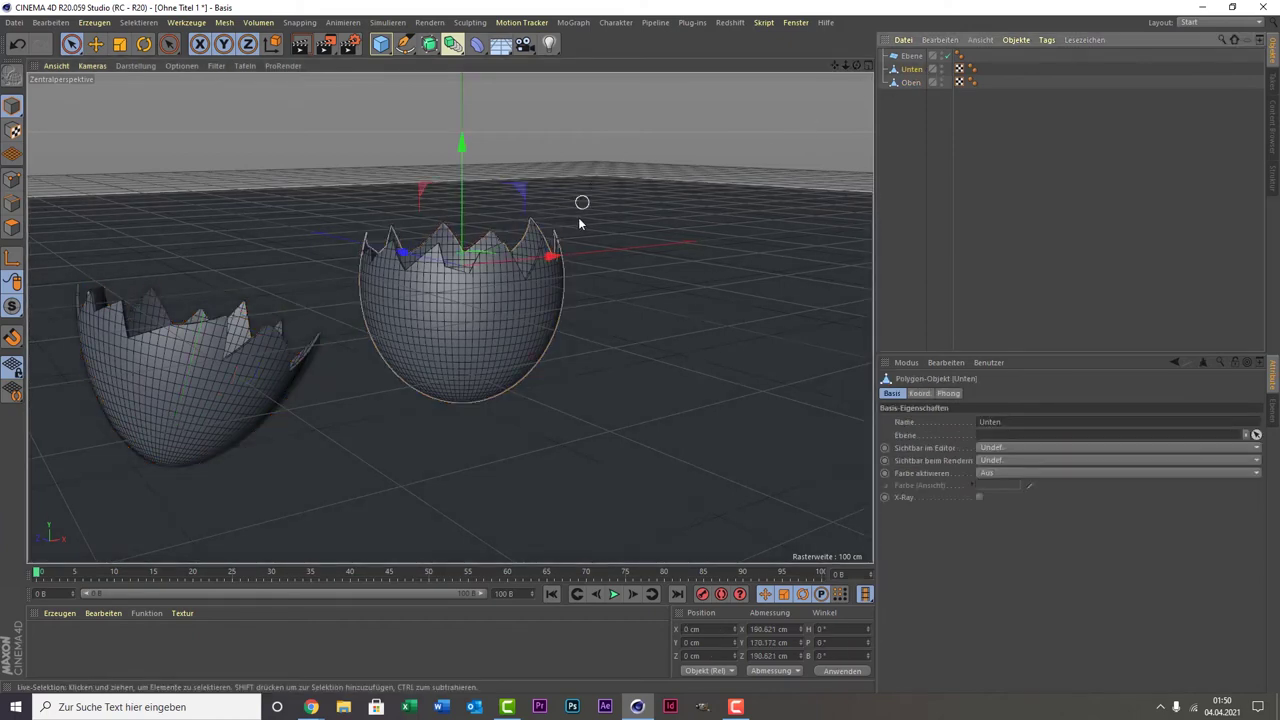
pyautogui.moveTo(844, 68); pyautogui.dragTo(840, 63)
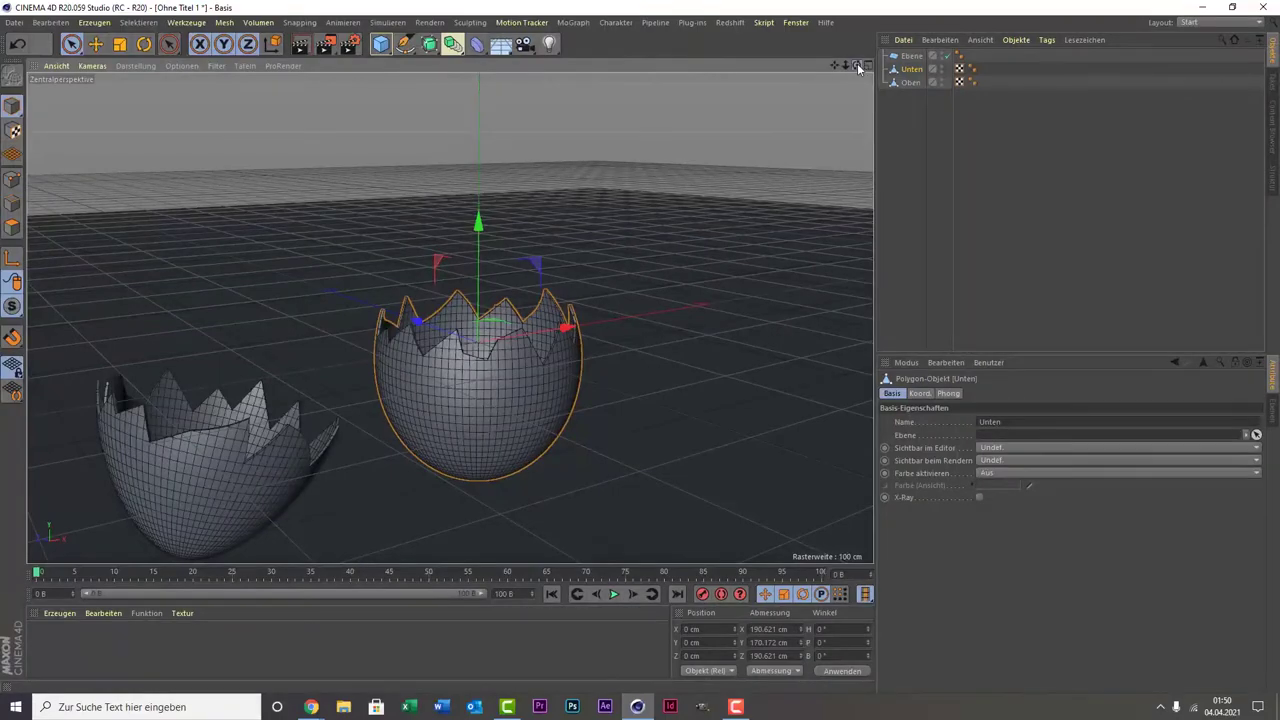
pyautogui.moveTo(858, 67); pyautogui.dragTo(832, 90)
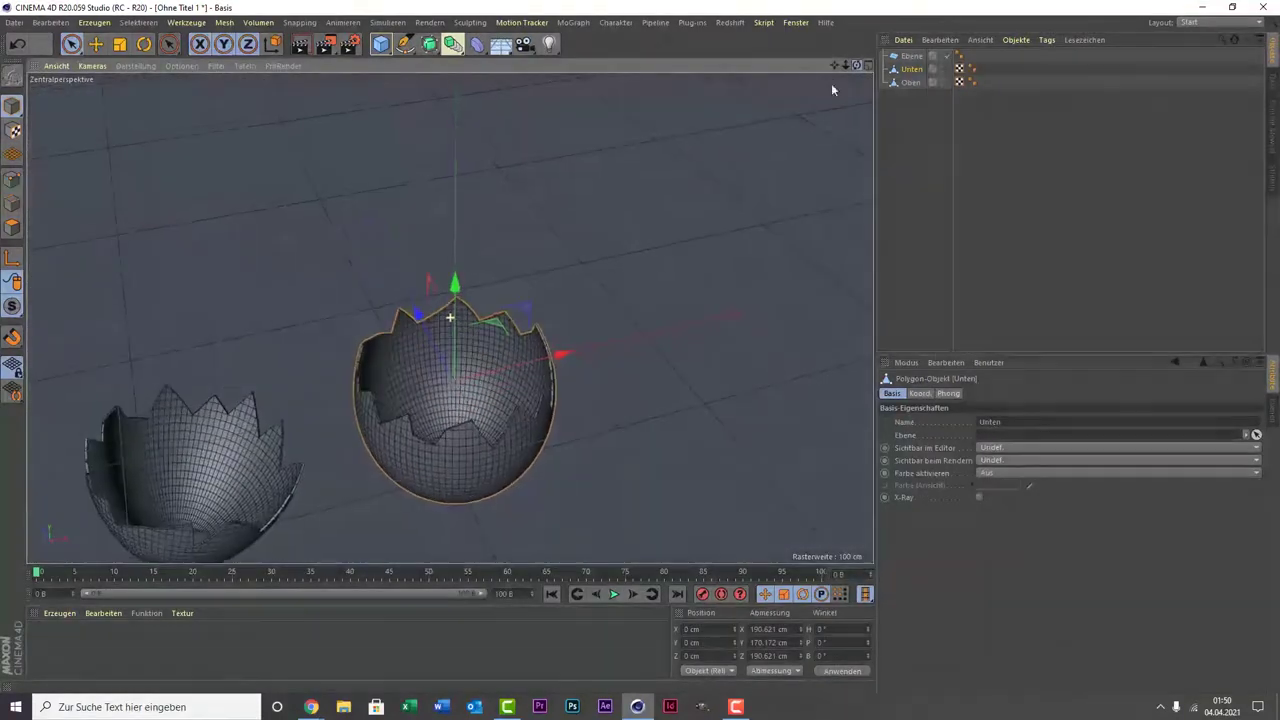
pyautogui.scroll(3, 457, 463)
pyautogui.scroll(3, 440, 452)
pyautogui.scroll(-3, 433, 449)
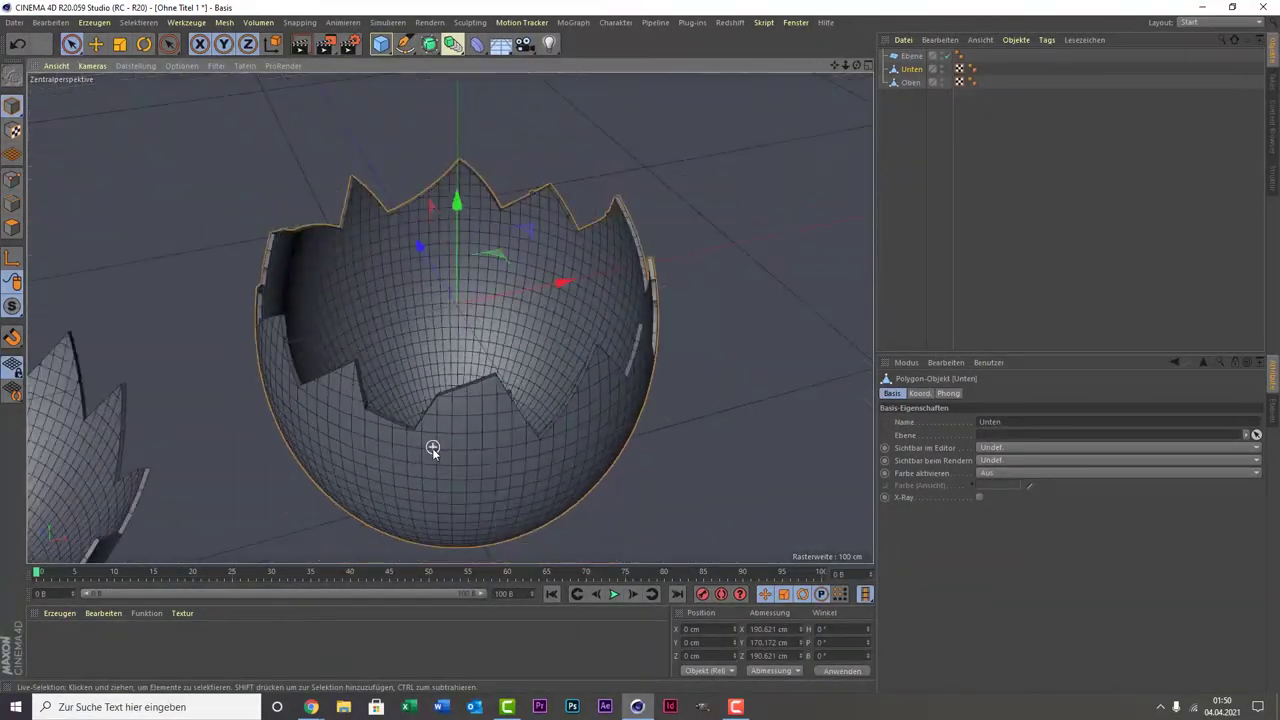
pyautogui.moveTo(834, 66)
pyautogui.mouseDown()
pyautogui.moveTo(840, 90)
pyautogui.moveTo(404, 276)
pyautogui.mouseUp()
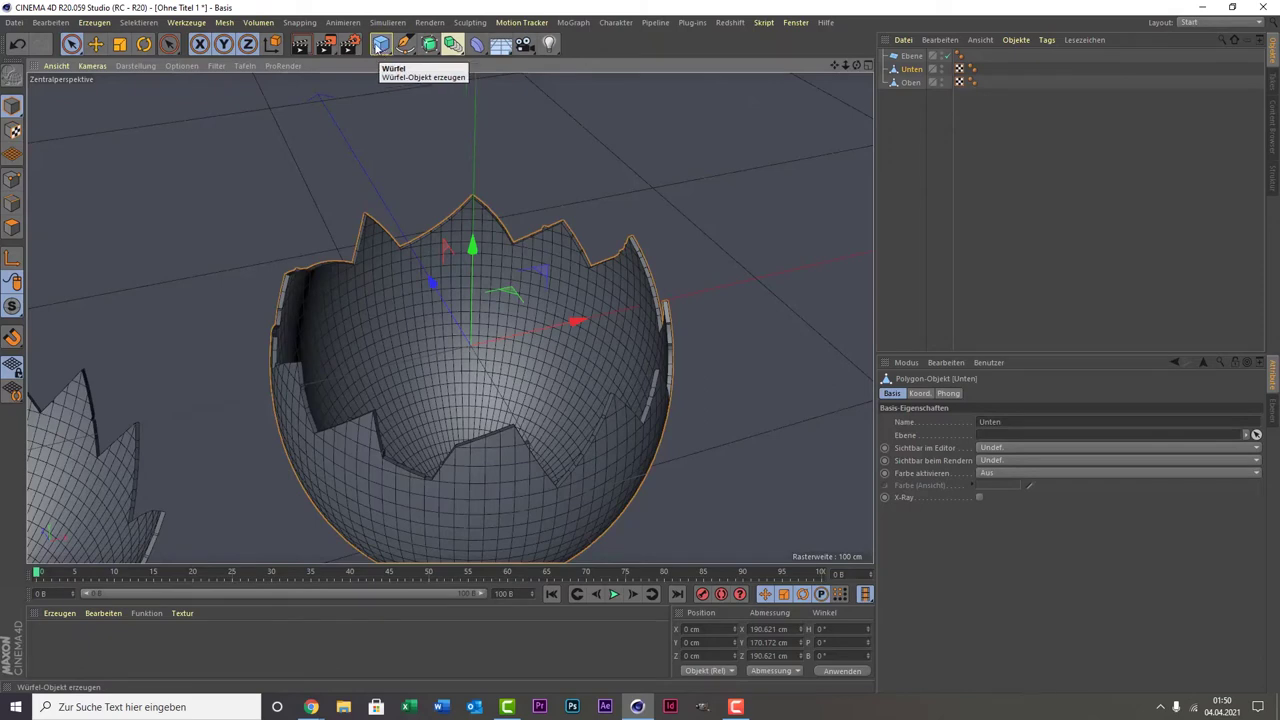
# - Add a sphere Kugel and scale it down to 178.2 cm to fit inside the Unten shell
pyautogui.click(381, 47)
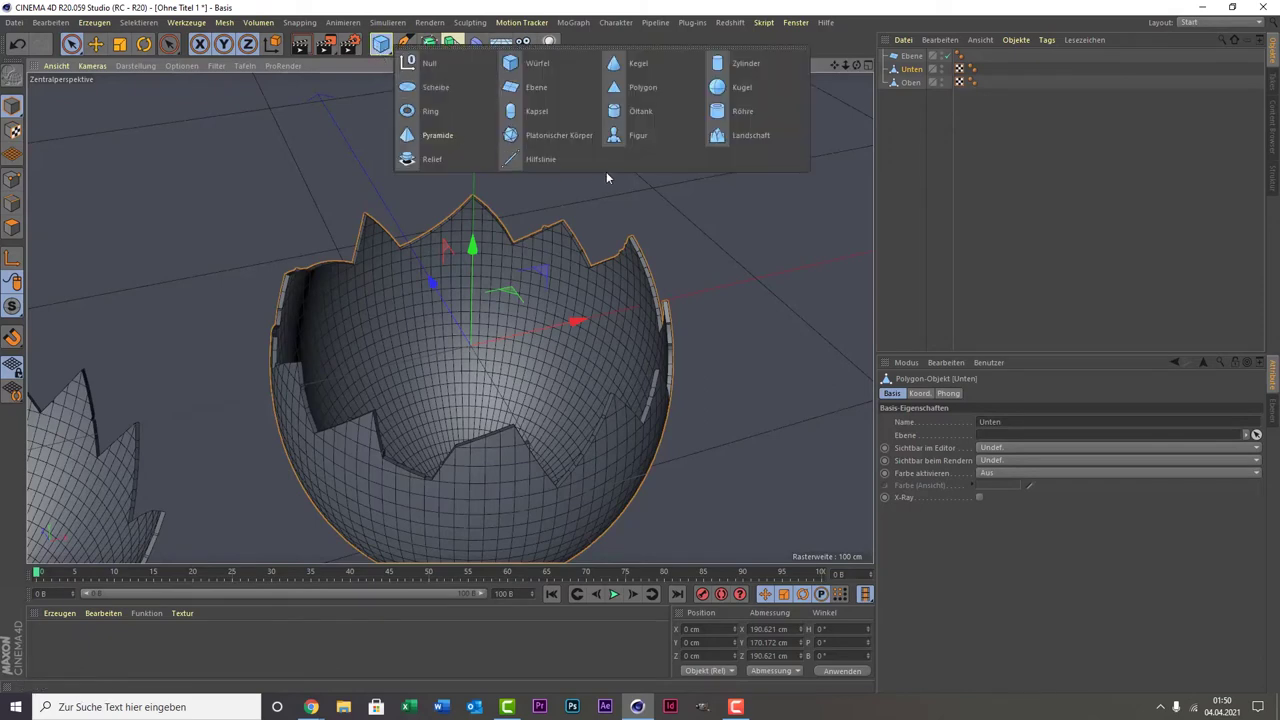
pyautogui.click(742, 88)
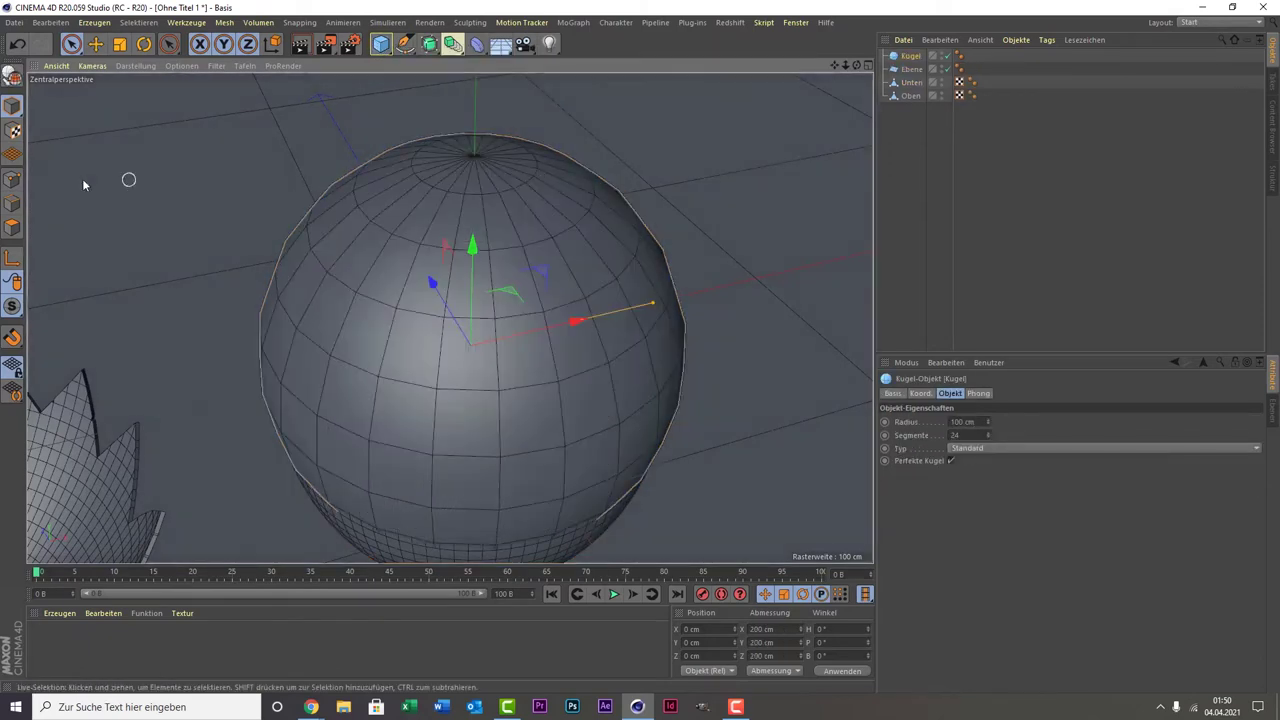
pyautogui.press('t')
pyautogui.scroll(-3, 181, 196)
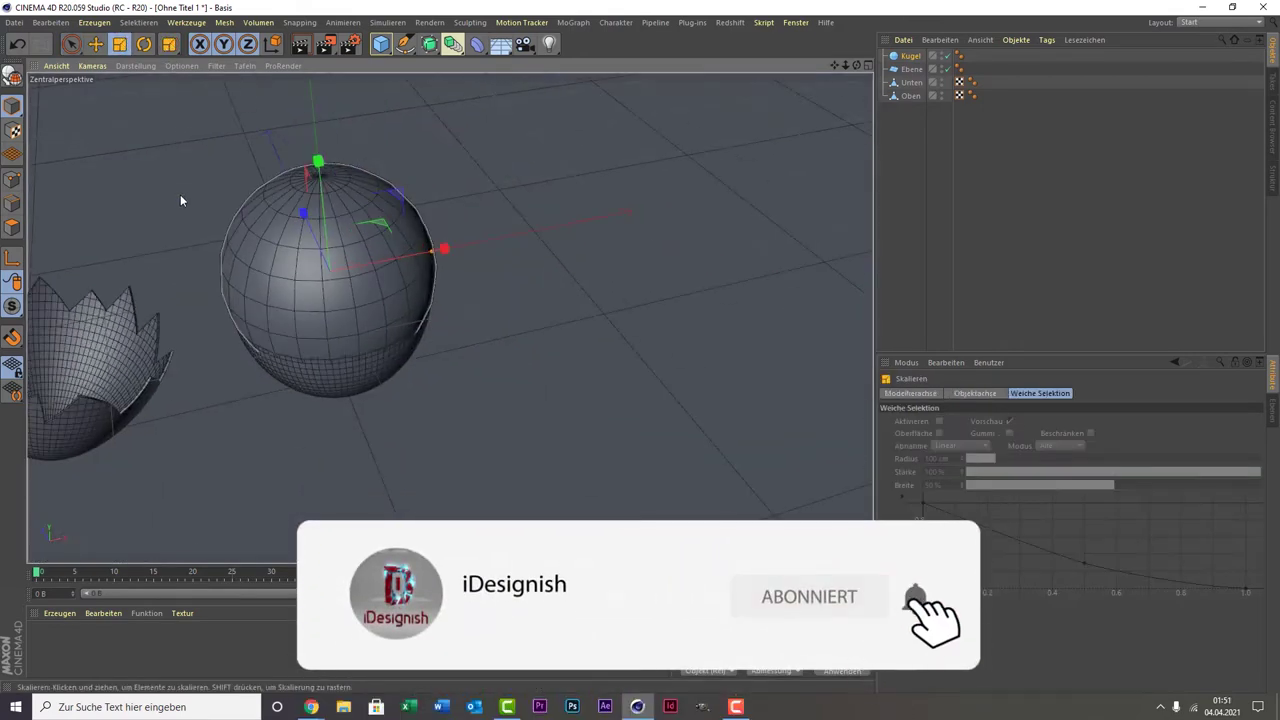
pyautogui.scroll(3, 169, 254)
pyautogui.moveTo(185, 216)
pyautogui.mouseDown()
pyautogui.moveTo(143, 309)
pyautogui.moveTo(181, 290)
pyautogui.mouseUp()
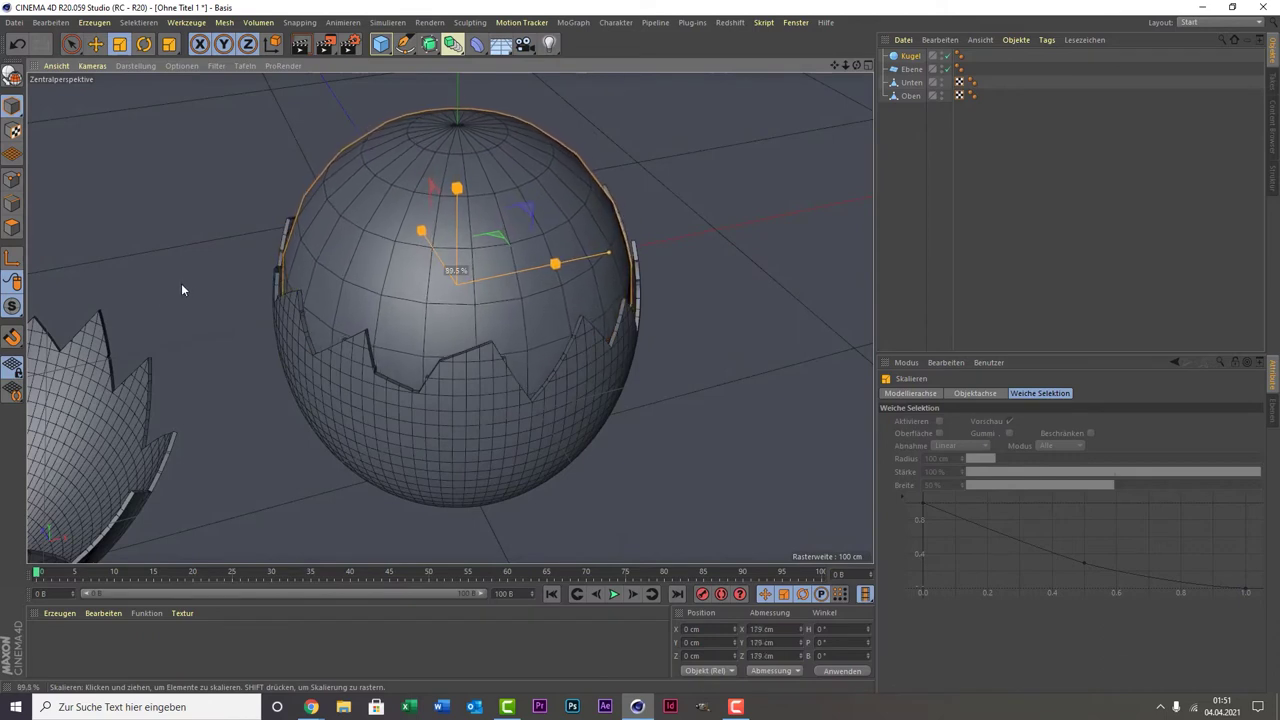
pyautogui.moveTo(181, 284); pyautogui.dragTo(179, 283)
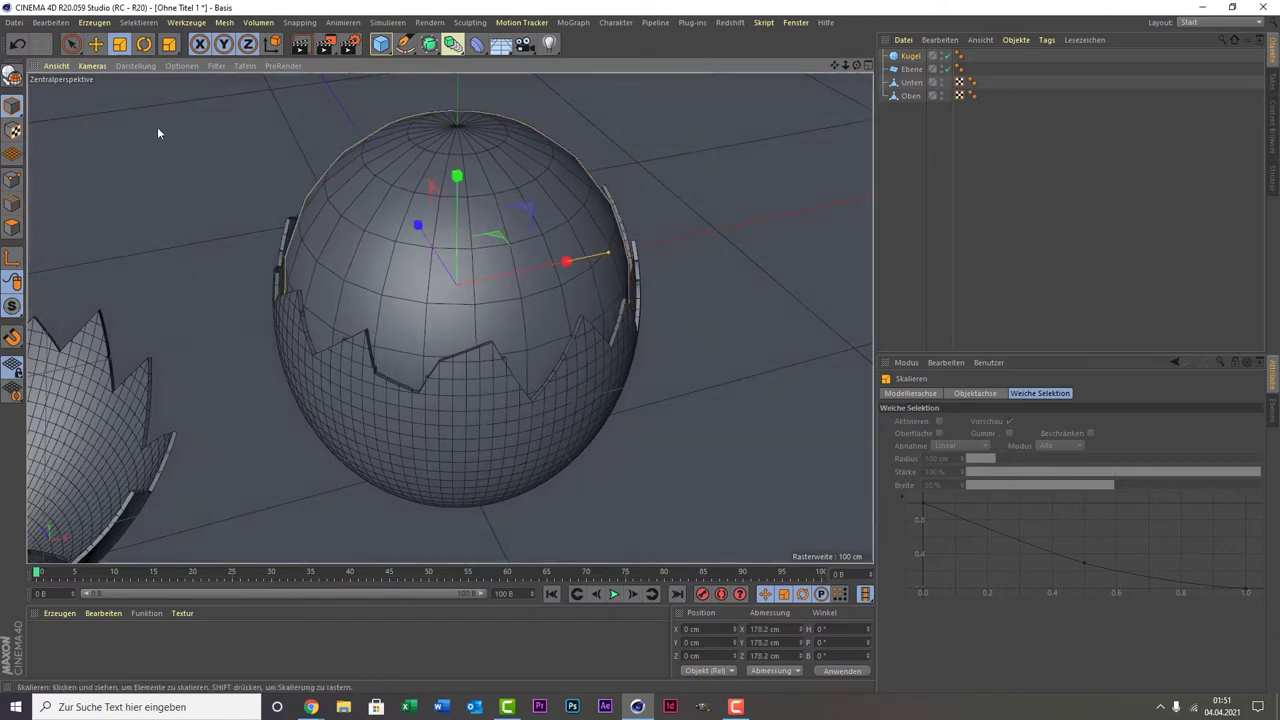
pyautogui.scroll(2, 290, 100)
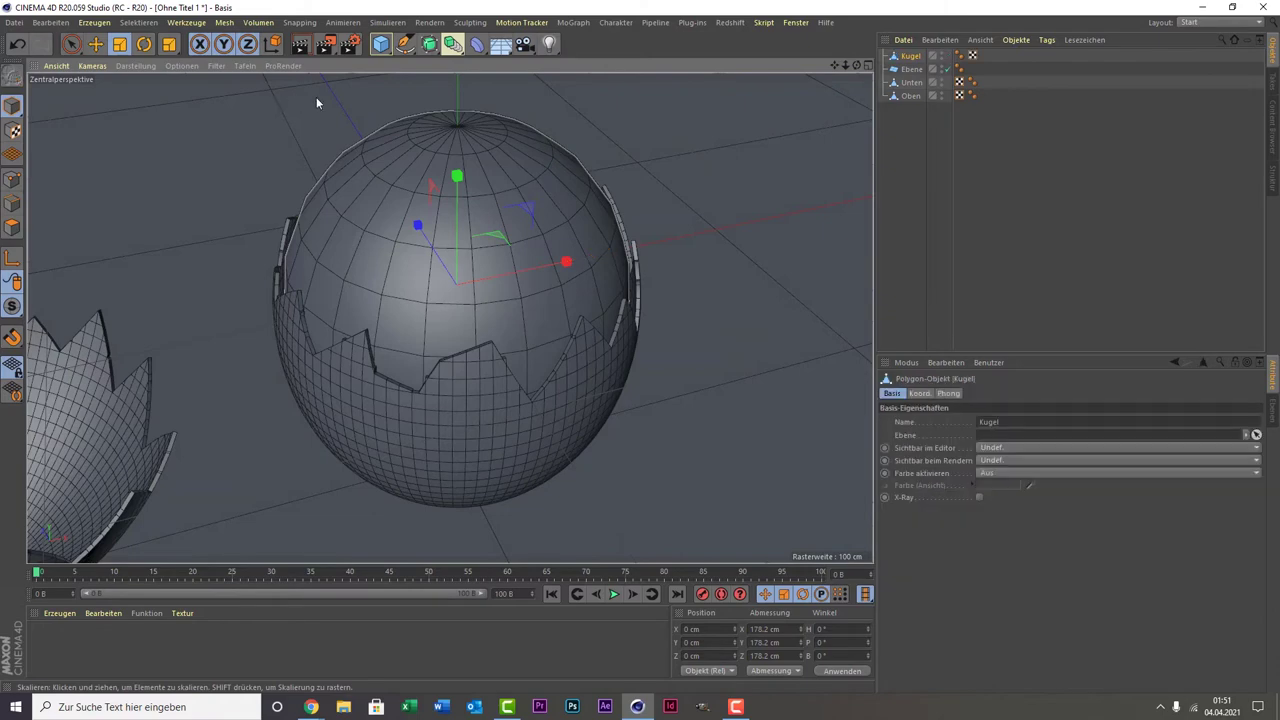
pyautogui.middleClick(512, 180)
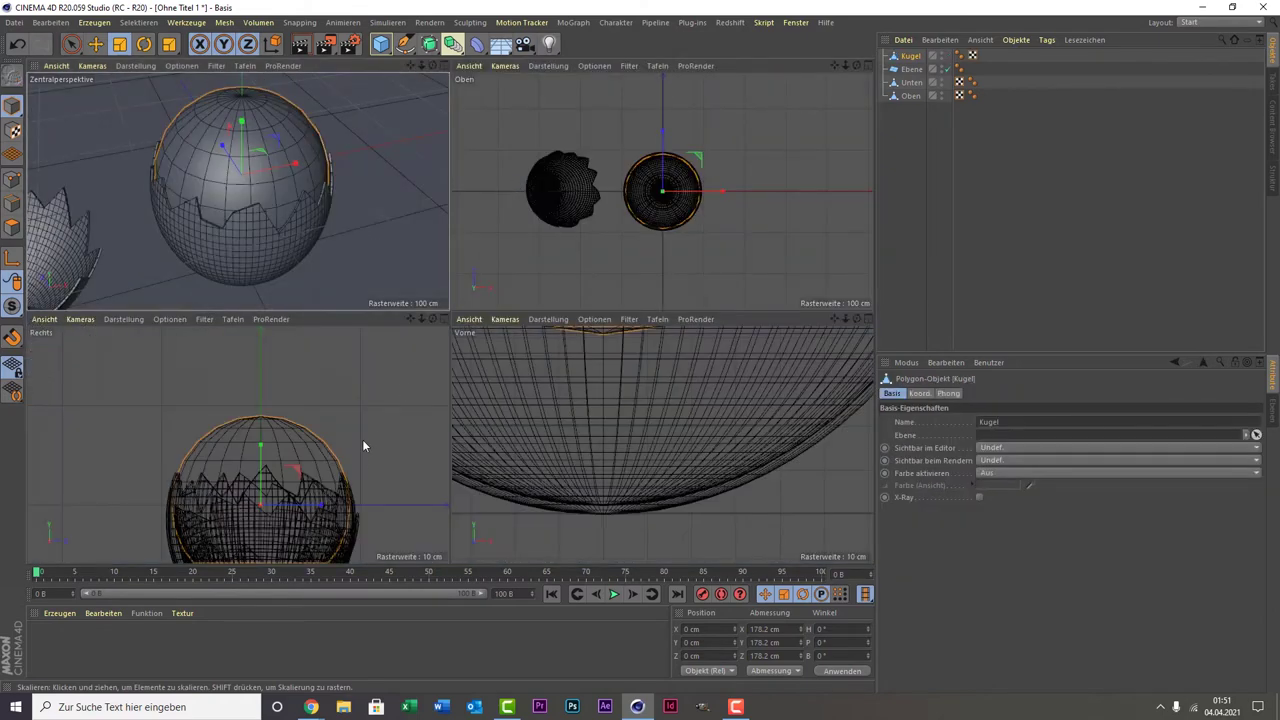
# - In the side view, rectangle-select the sphere's polygons above the shell rim and delete them
pyautogui.middleClick(624, 366)
pyautogui.scroll(-2, 560, 250)
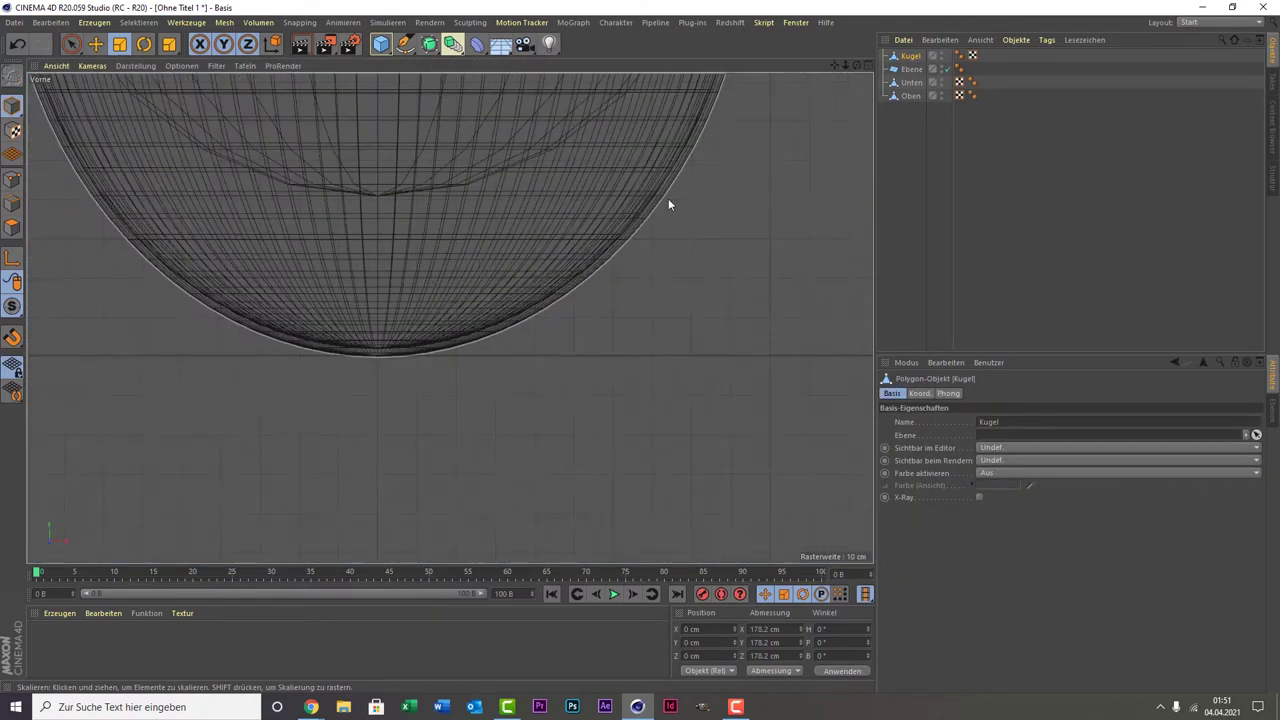
pyautogui.middleClick(754, 156)
pyautogui.middleClick(103, 370)
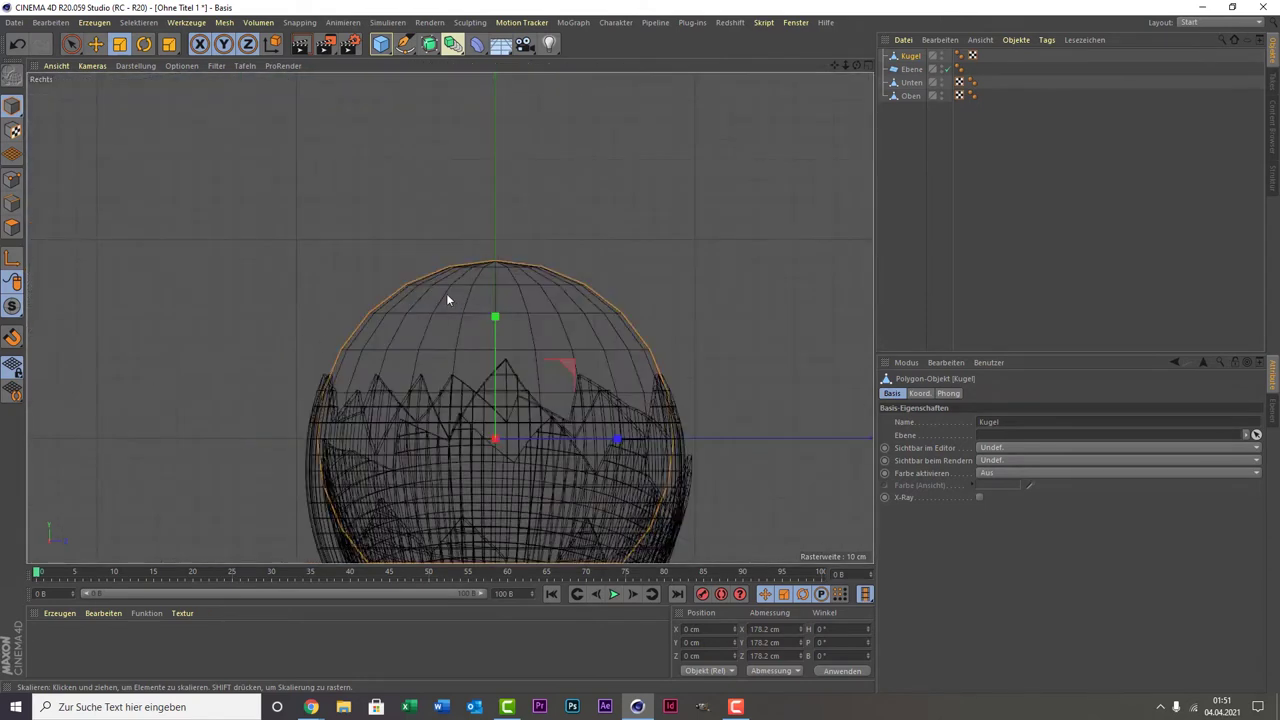
pyautogui.click(13, 229)
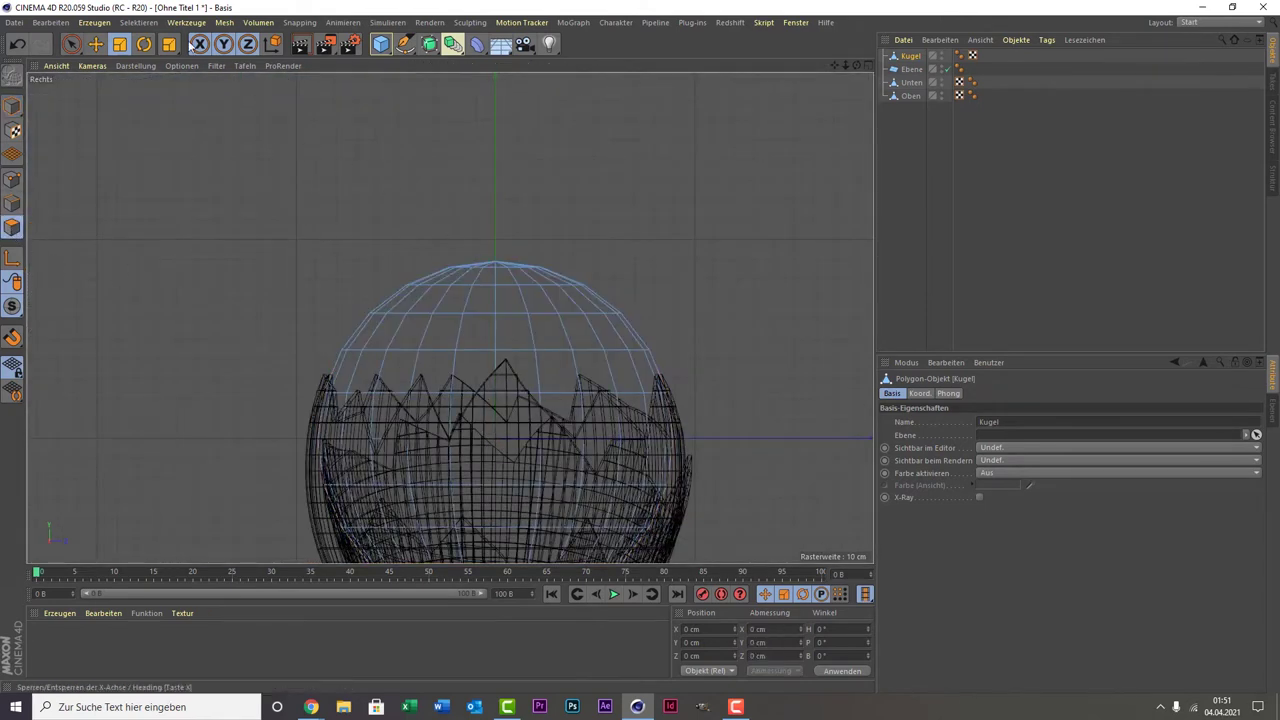
pyautogui.click(74, 46)
pyautogui.click(140, 87)
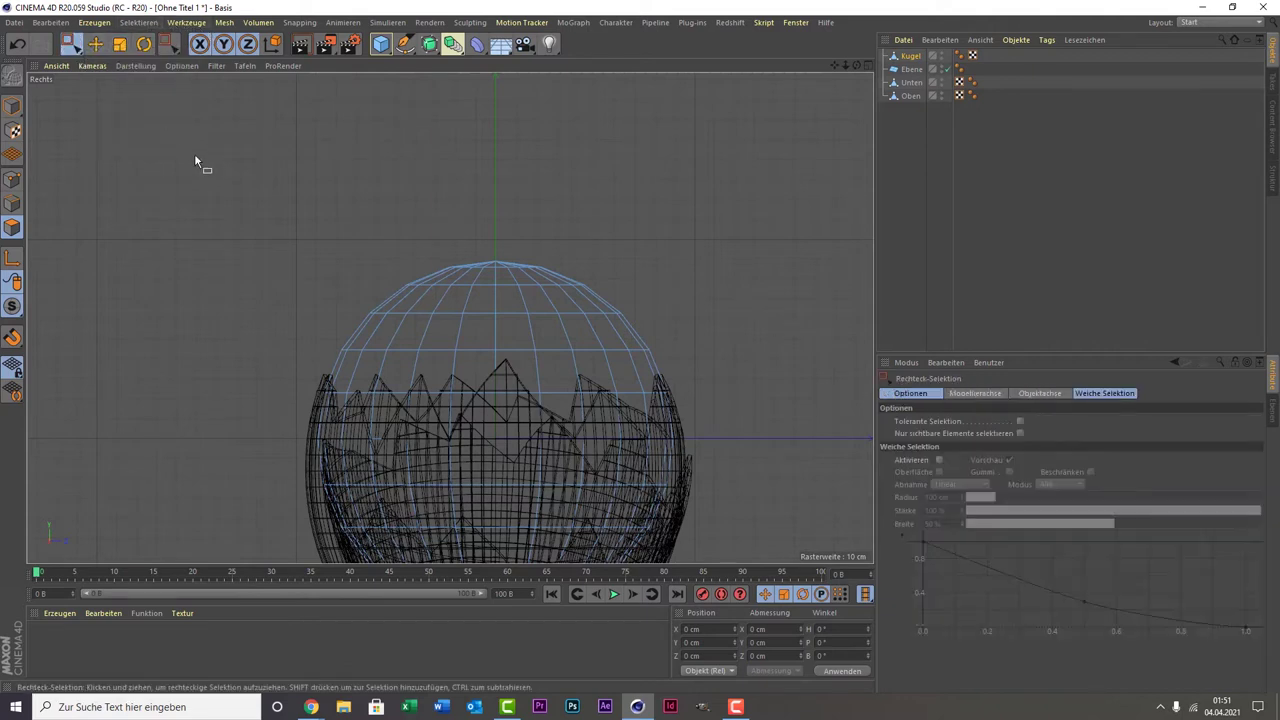
pyautogui.moveTo(197, 170)
pyautogui.mouseDown()
pyautogui.moveTo(694, 398)
pyautogui.moveTo(715, 448)
pyautogui.mouseUp()
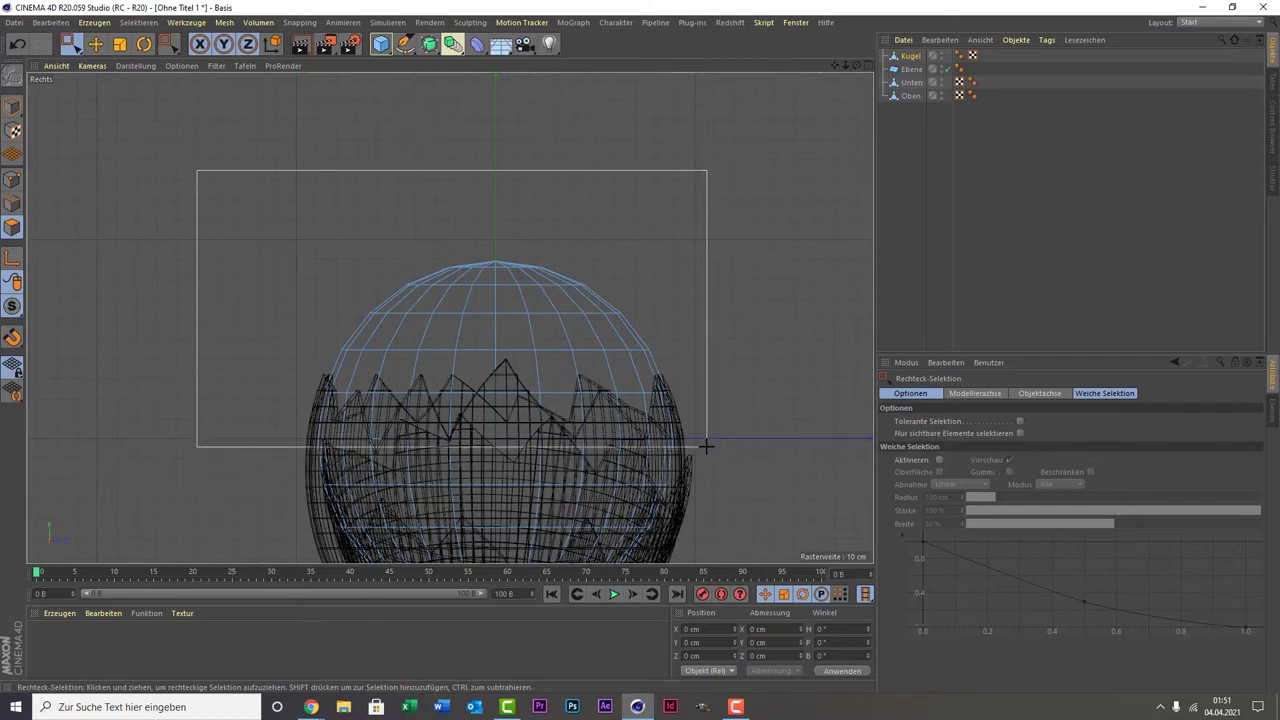
pyautogui.moveTo(715, 448); pyautogui.dragTo(704, 441)
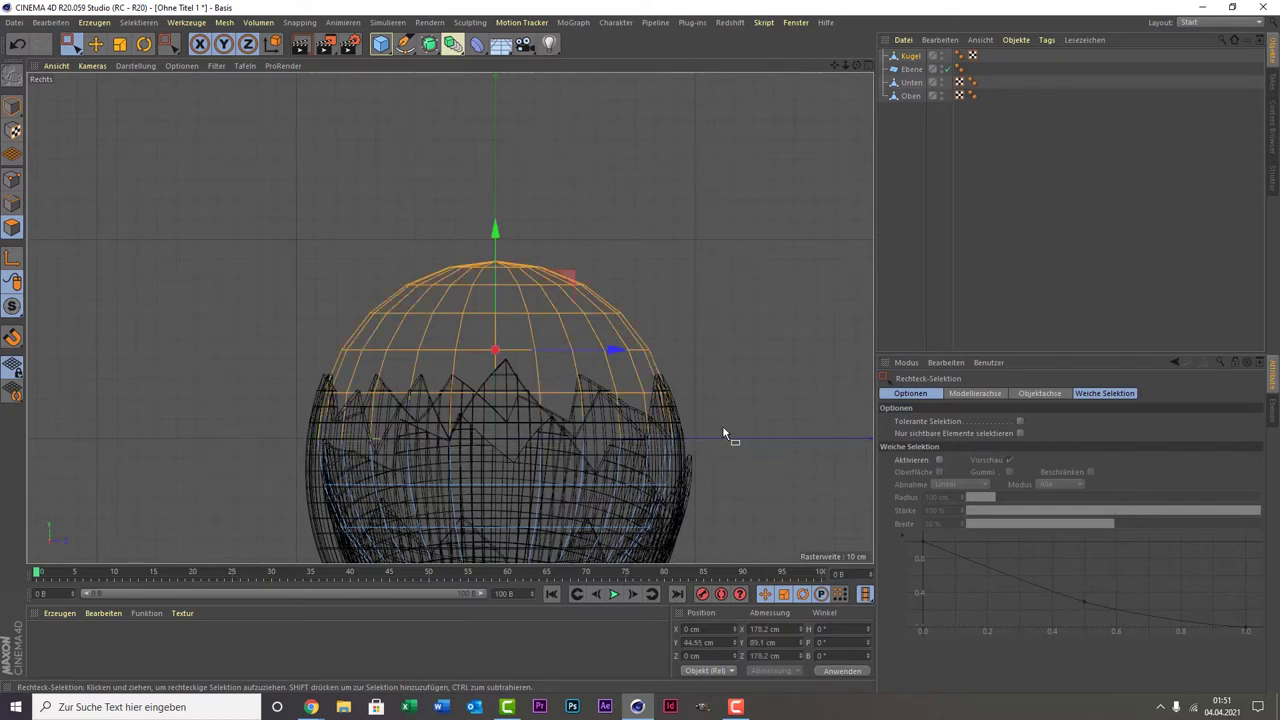
pyautogui.press('Delete')
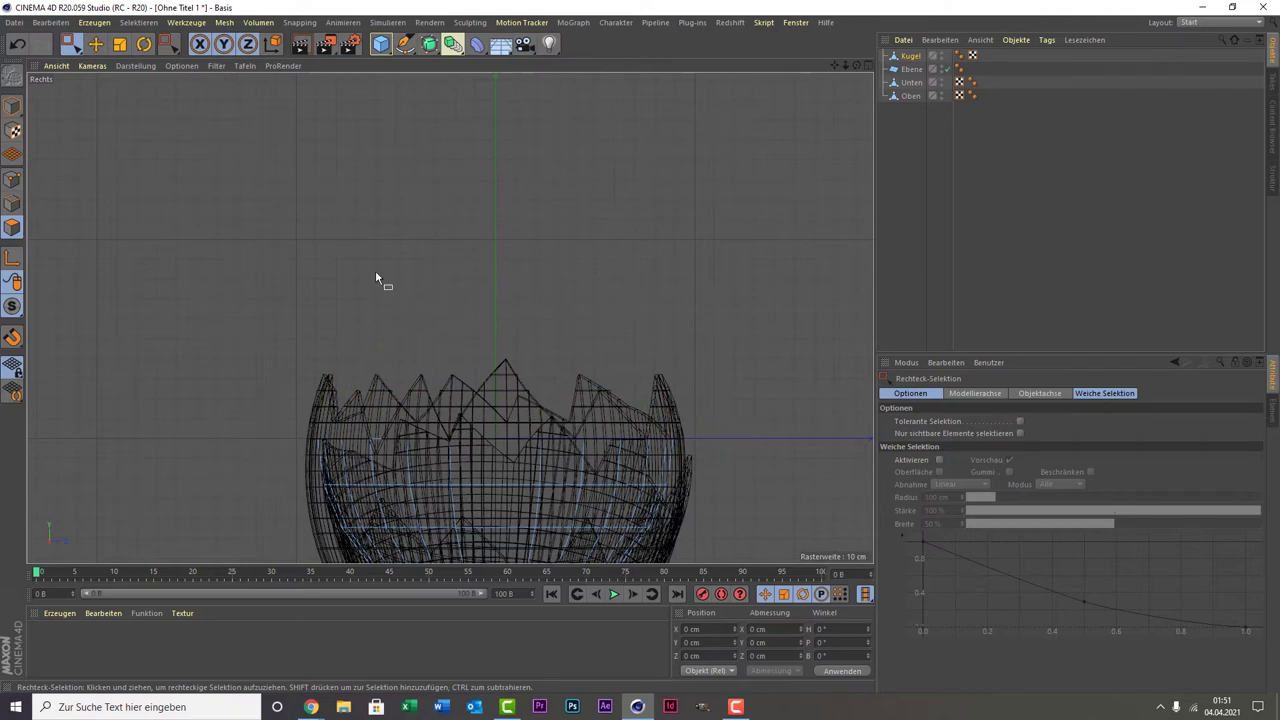
pyautogui.middleClick(376, 278)
pyautogui.middleClick(297, 220)
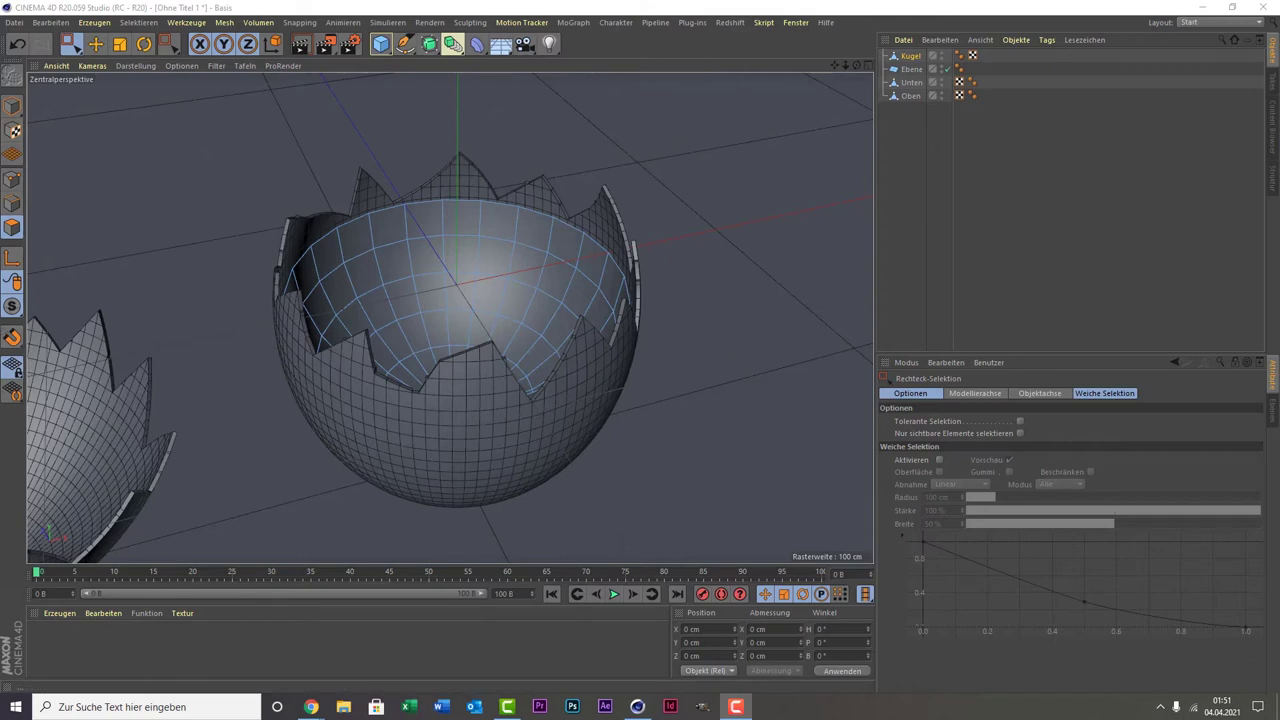
# - Restore the deleted sphere top and scale its polygons flat into a lid
pyautogui.hotkey('ctrl', 'z')
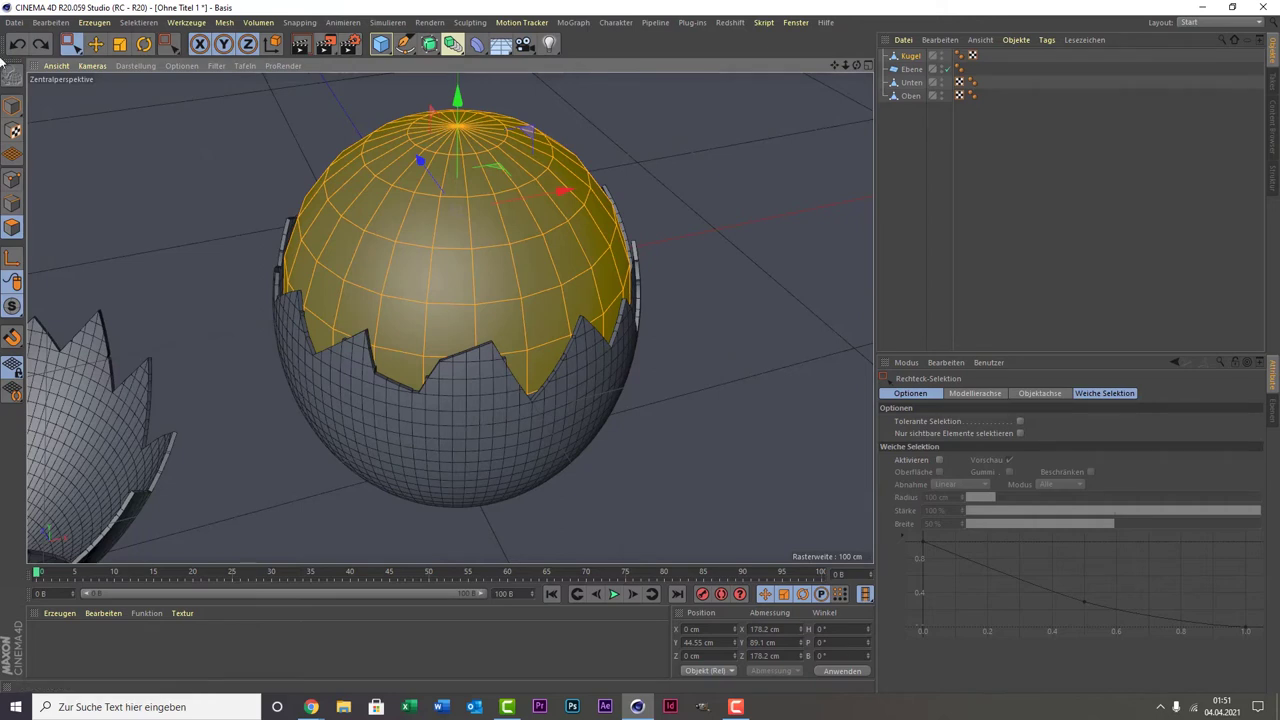
pyautogui.press('t')
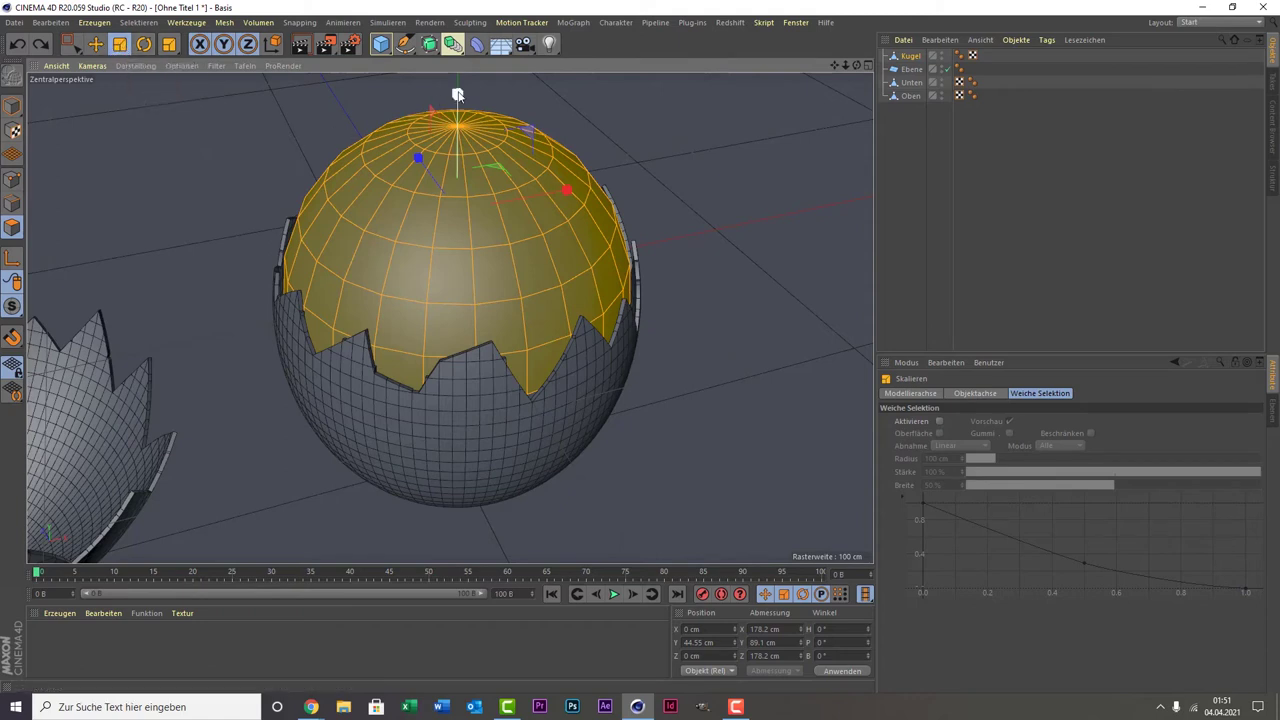
pyautogui.moveTo(458, 94); pyautogui.dragTo(455, 210)
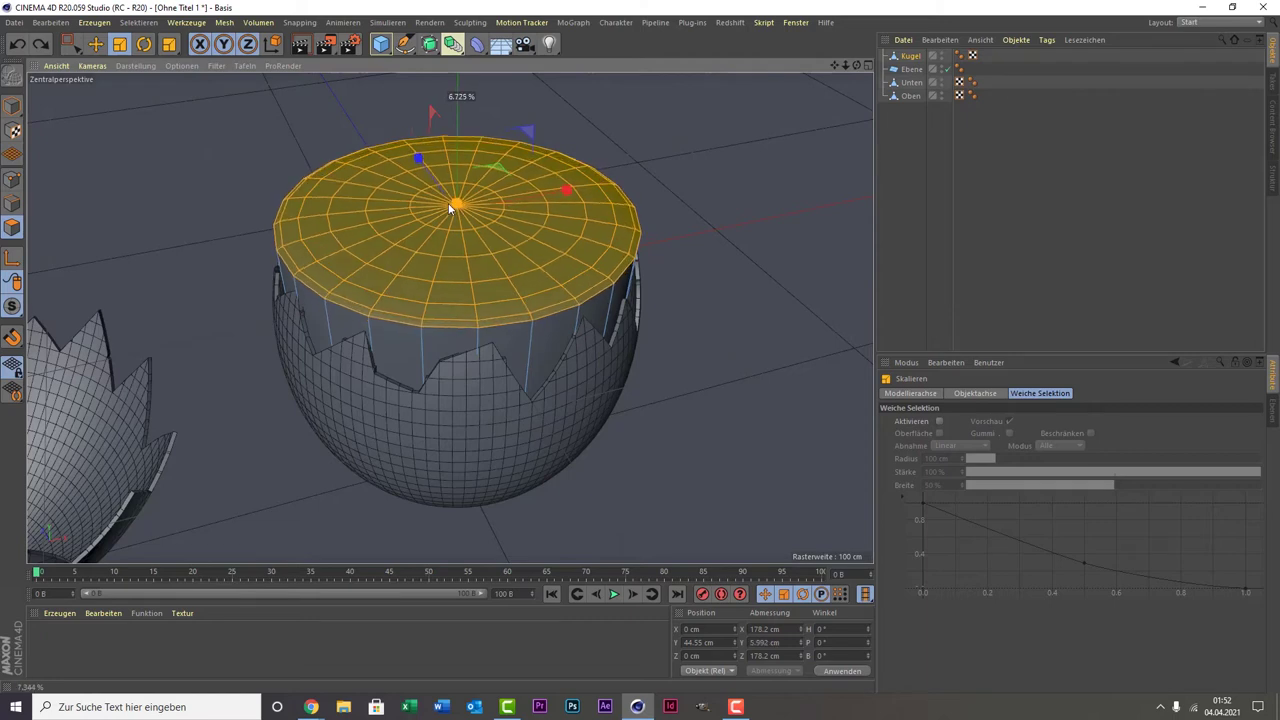
pyautogui.moveTo(453, 207); pyautogui.dragTo(443, 265)
pyautogui.scroll(3, 443, 265)
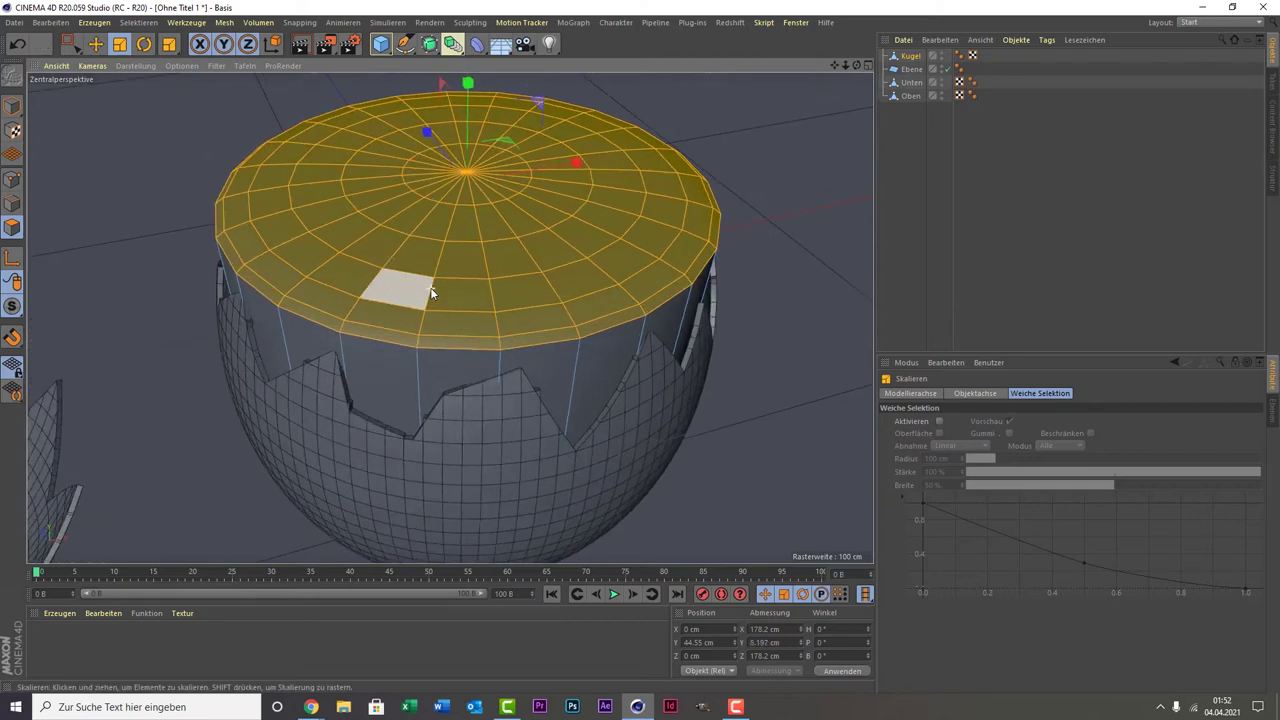
pyautogui.click(1003, 225)
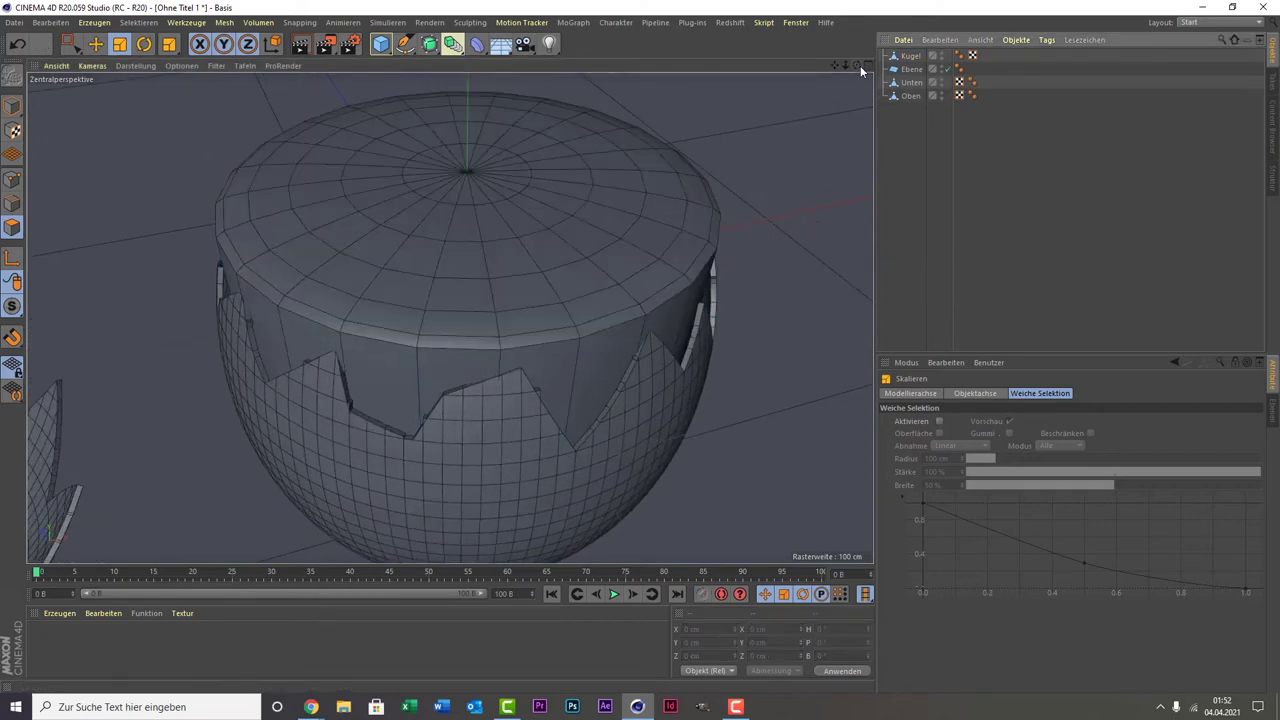
# - Flatten Kugel slightly further, to about 7.076 cm high
pyautogui.moveTo(857, 65)
pyautogui.mouseDown()
pyautogui.moveTo(857, 110)
pyautogui.moveTo(857, 80)
pyautogui.mouseUp()
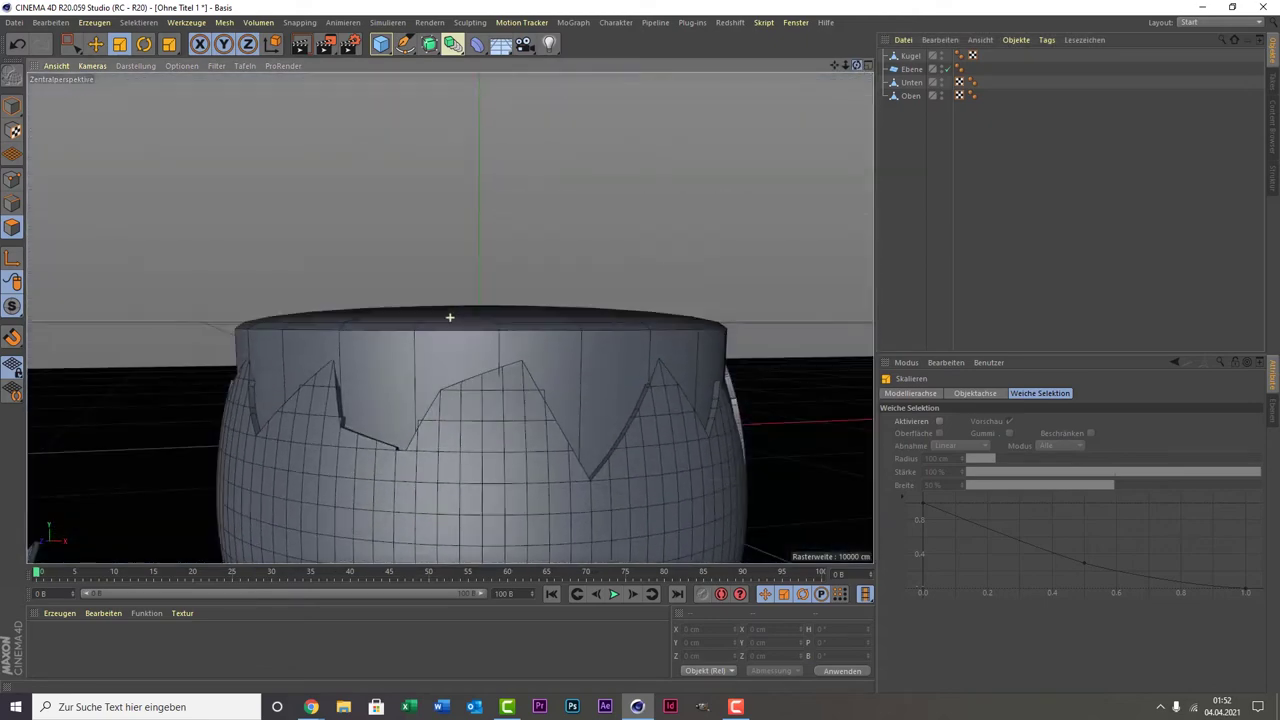
pyautogui.click(916, 59)
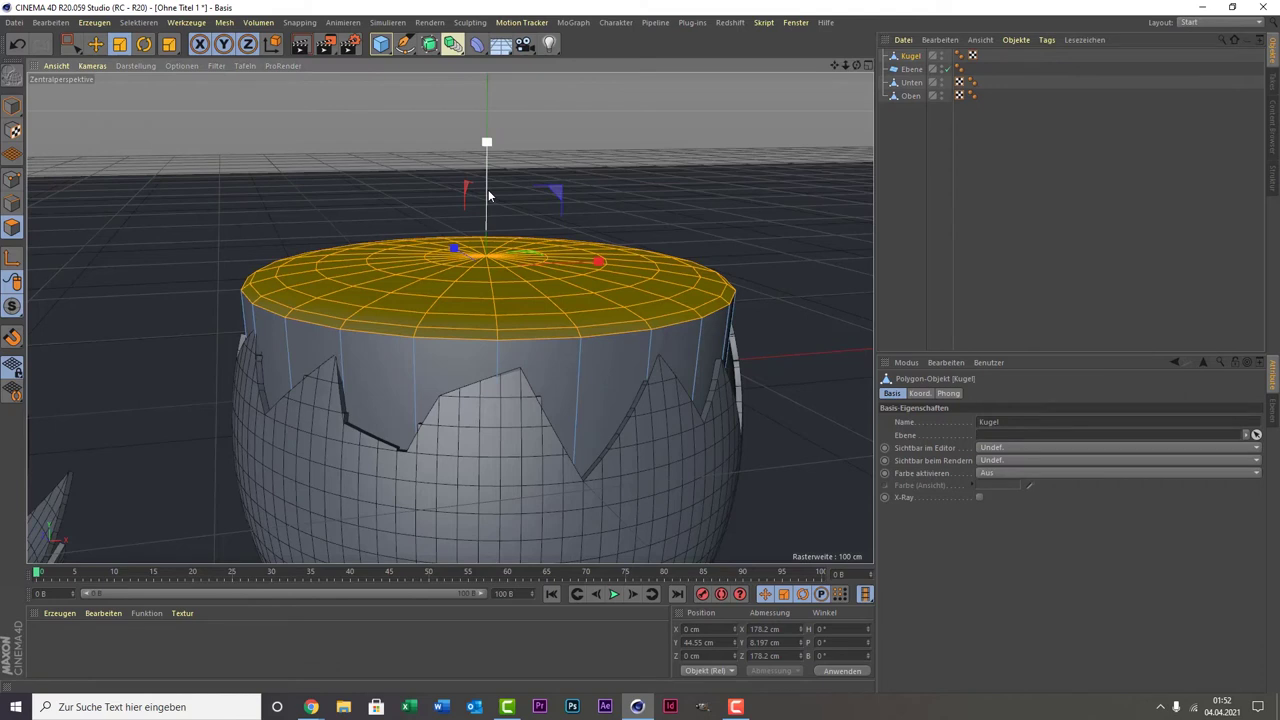
pyautogui.moveTo(488, 196); pyautogui.dragTo(486, 204)
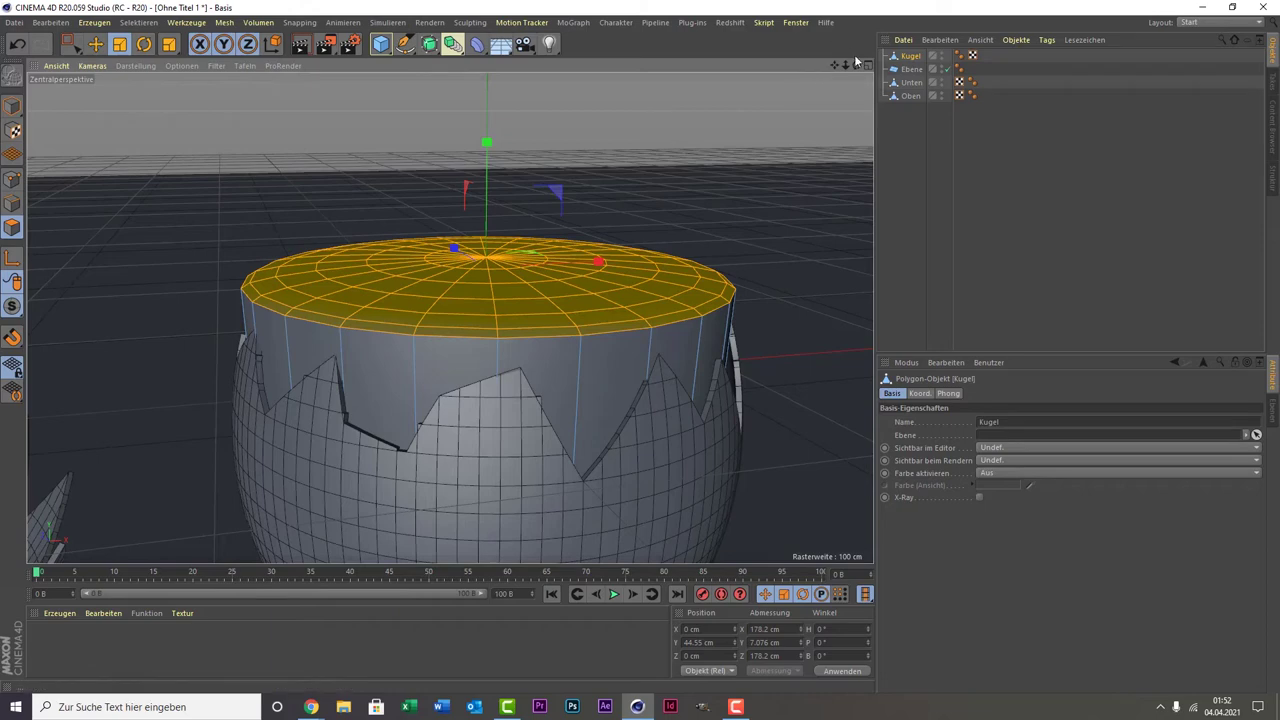
pyautogui.moveTo(857, 66); pyautogui.dragTo(450, 317)
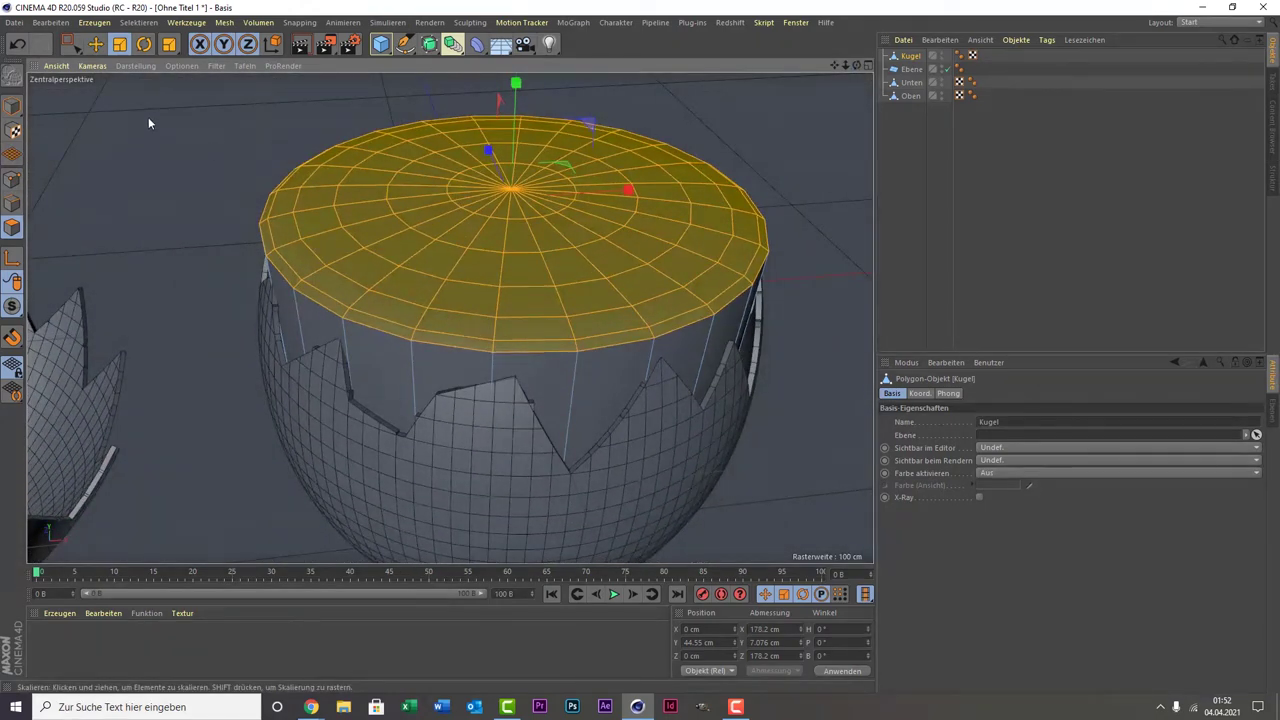
pyautogui.click(139, 22)
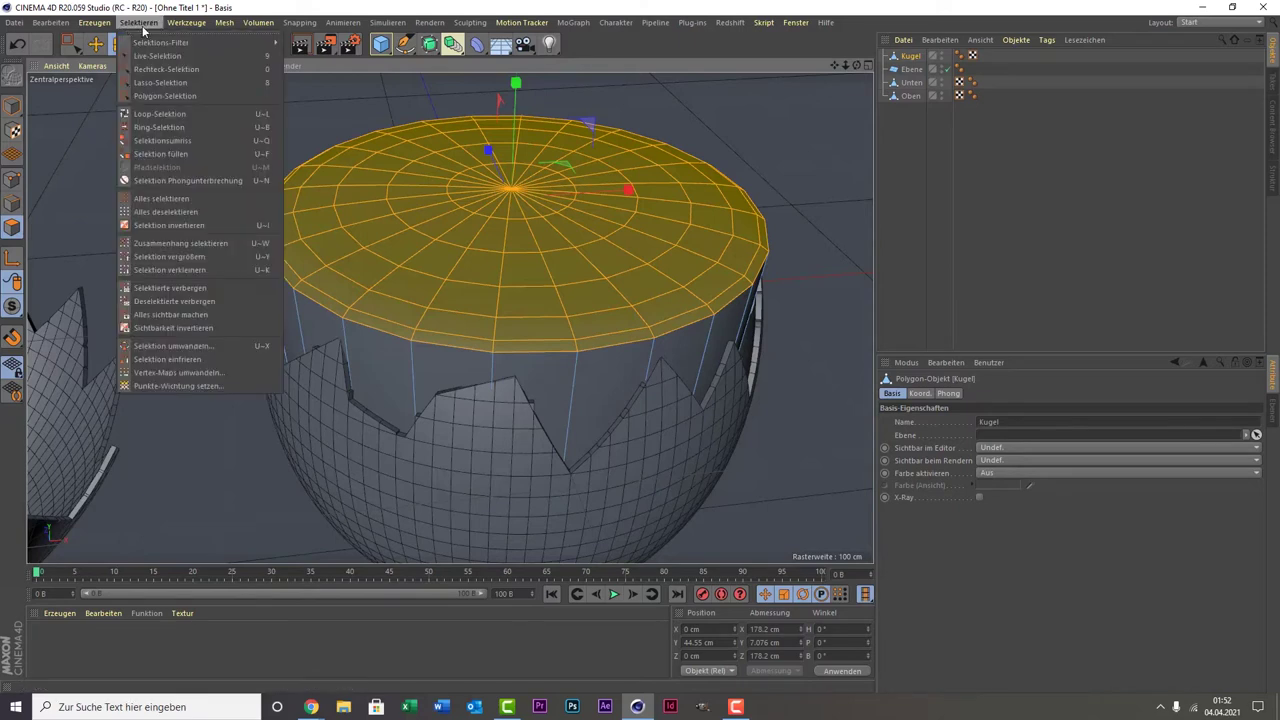
# - Loop-select and grow the selection on Kugel's cap, keeping only the centre disc selected
pyautogui.click(204, 113)
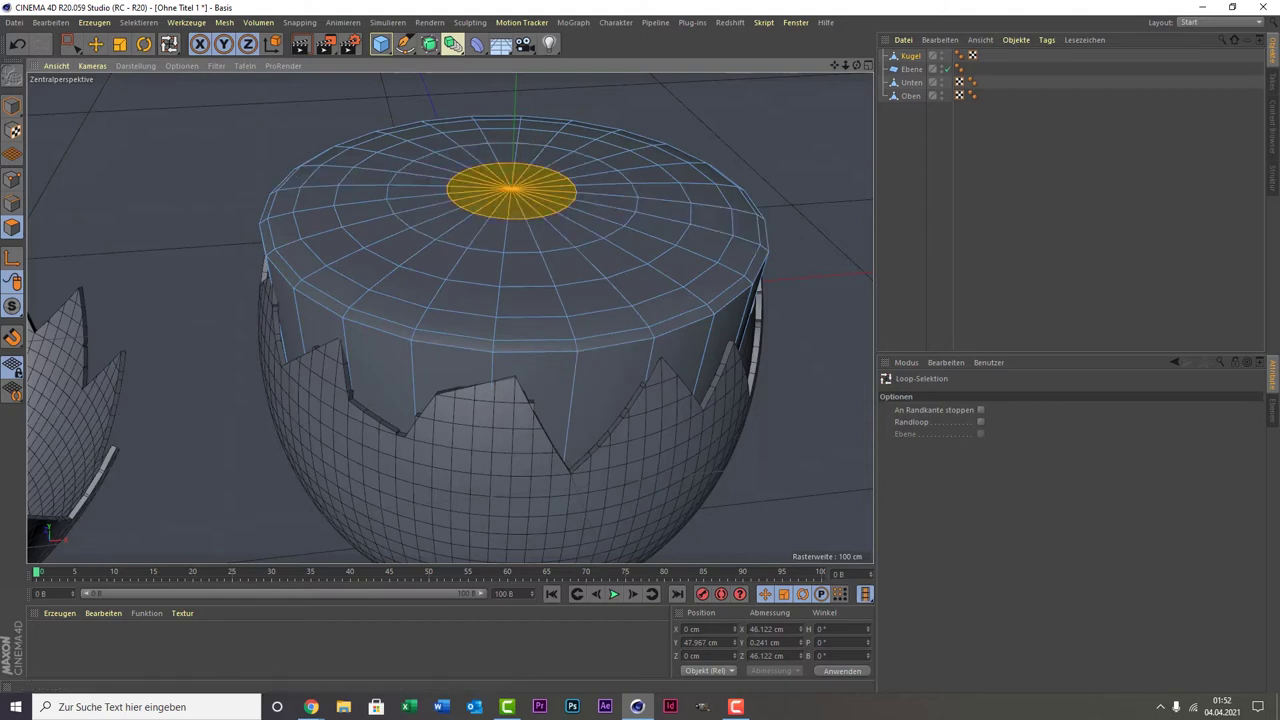
pyautogui.press('u')
pyautogui.press('g')
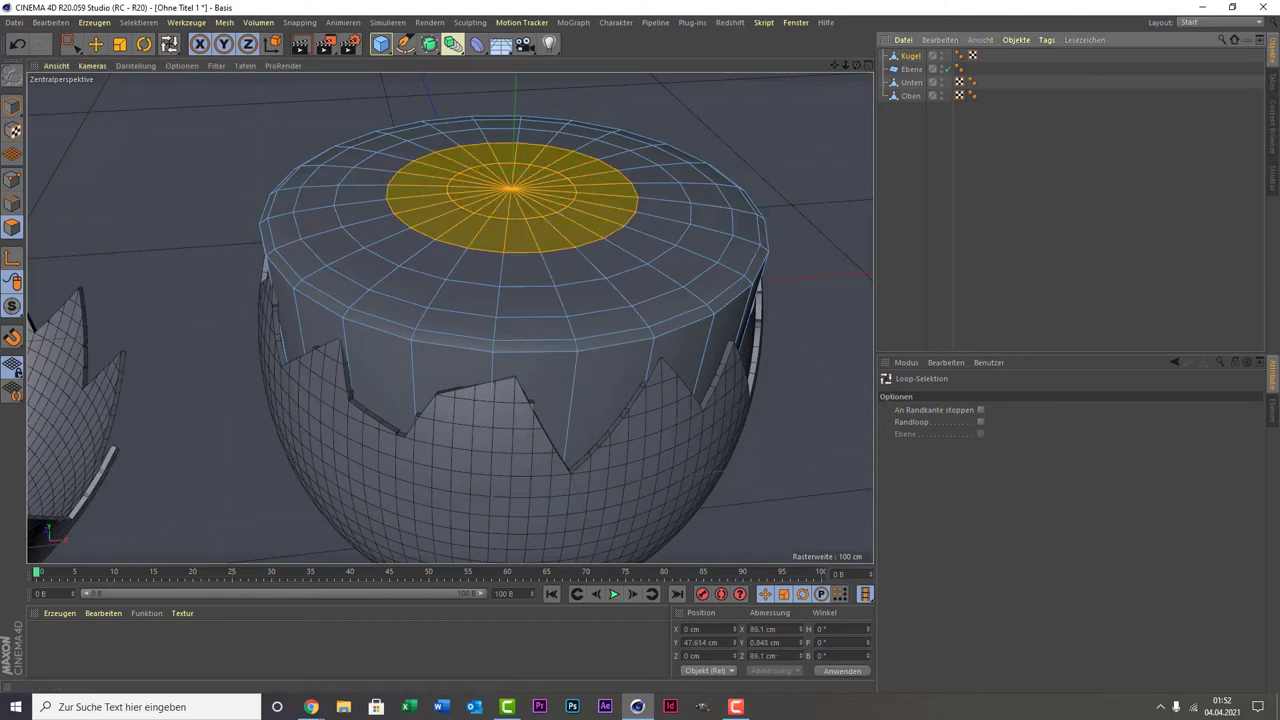
pyautogui.press('u')
pyautogui.press('g')
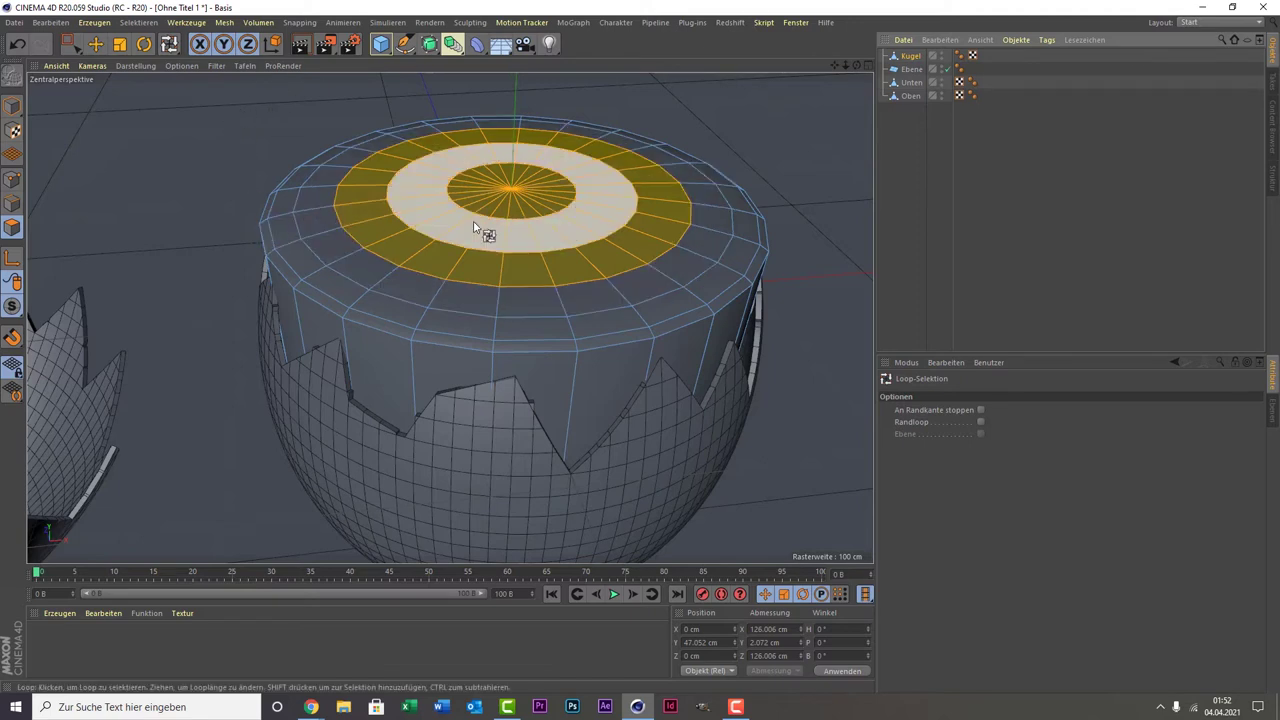
pyautogui.click(529, 210)
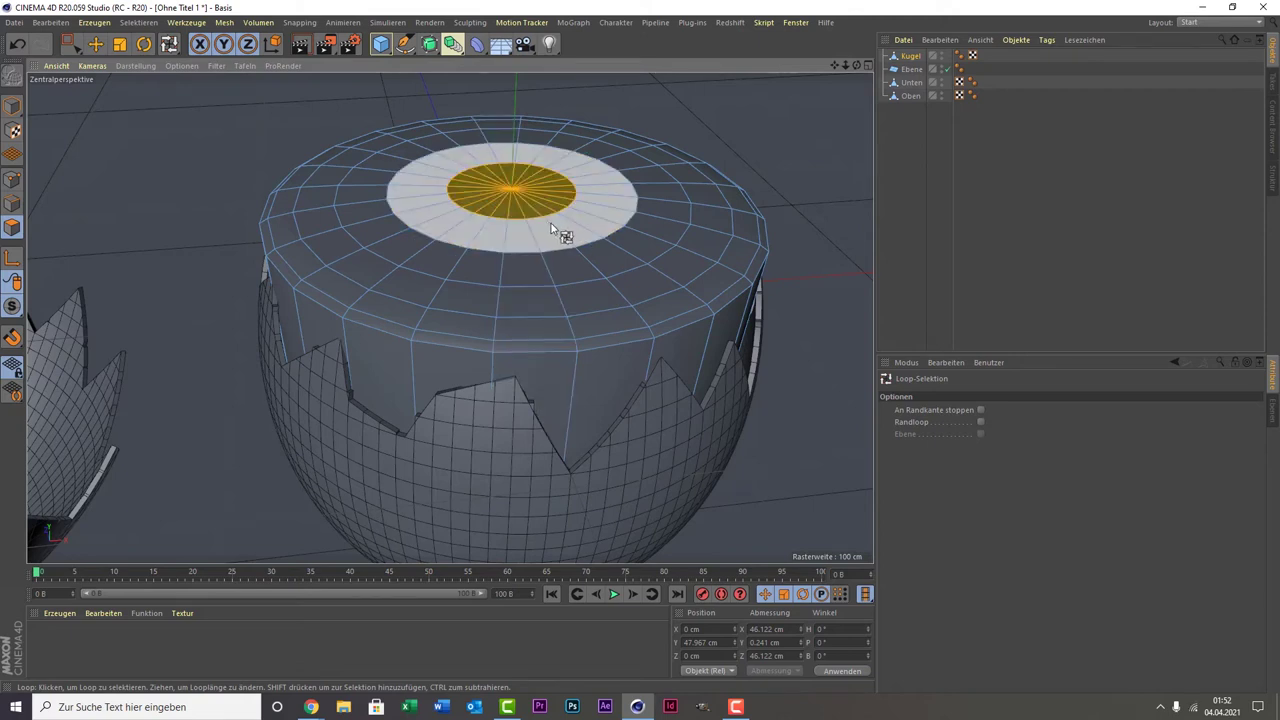
# - Add the next polygon ring, stretch it vertically, and raise the centre to Y 57.673 cm
pyautogui.keyDown('shift'); pyautogui.click(551, 228); pyautogui.keyUp('shift')
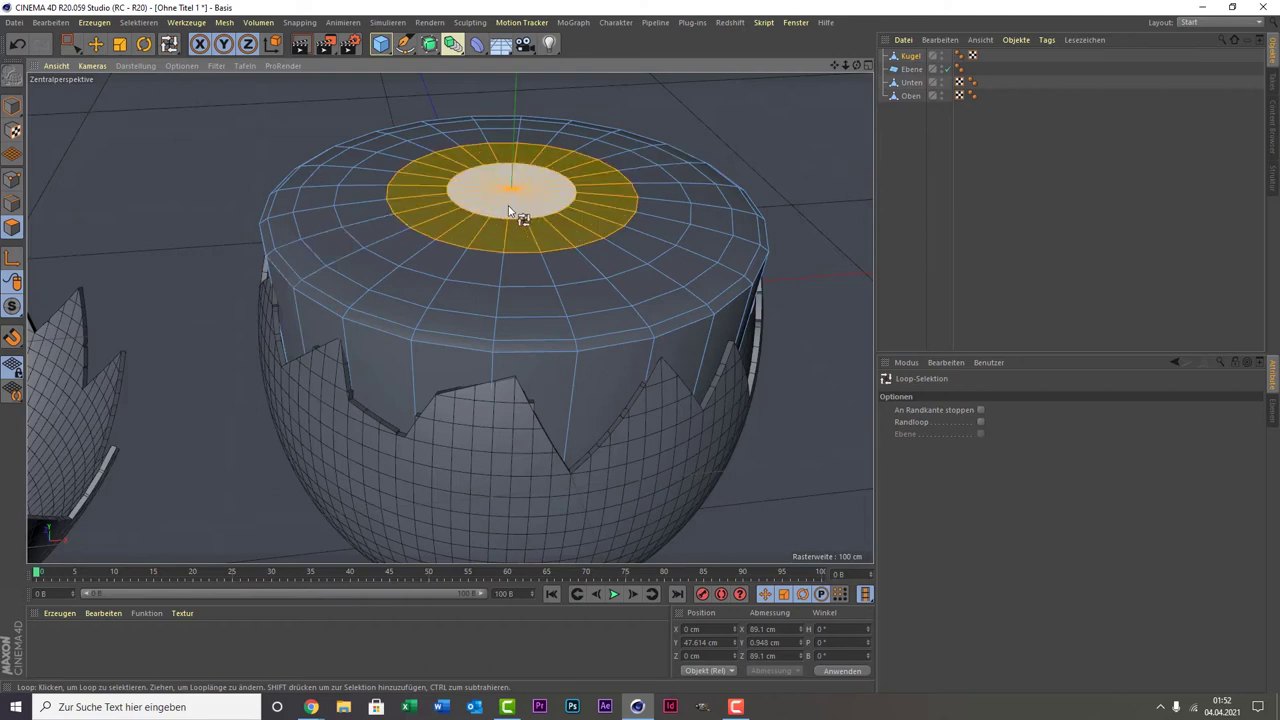
pyautogui.click(119, 44)
pyautogui.moveTo(520, 125); pyautogui.dragTo(512, 94)
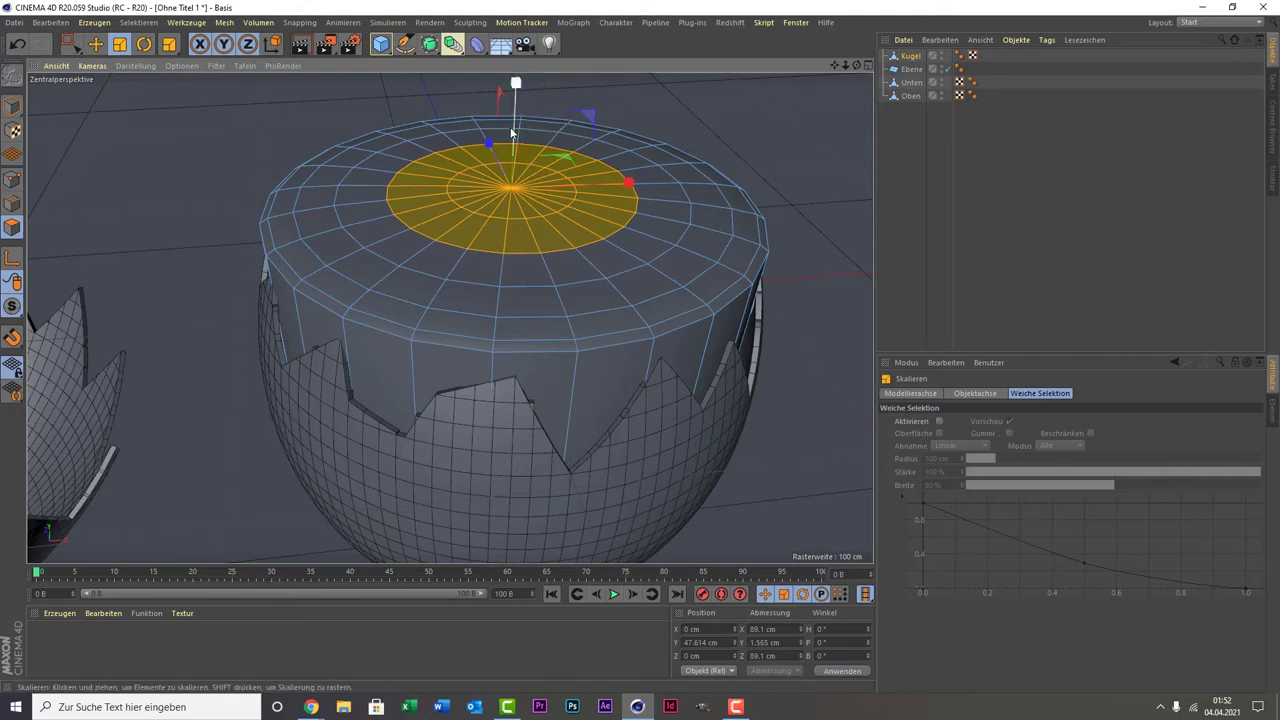
pyautogui.moveTo(515, 84); pyautogui.dragTo(512, 116)
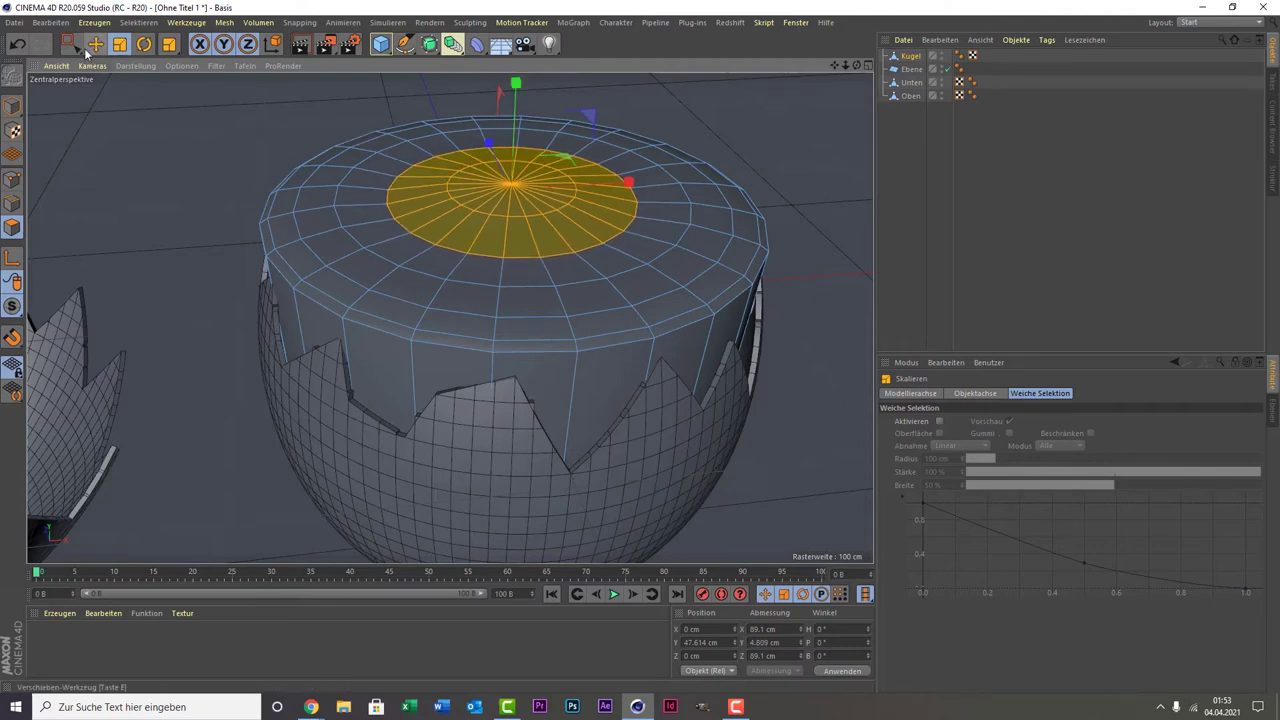
pyautogui.moveTo(72, 50); pyautogui.dragTo(143, 89)
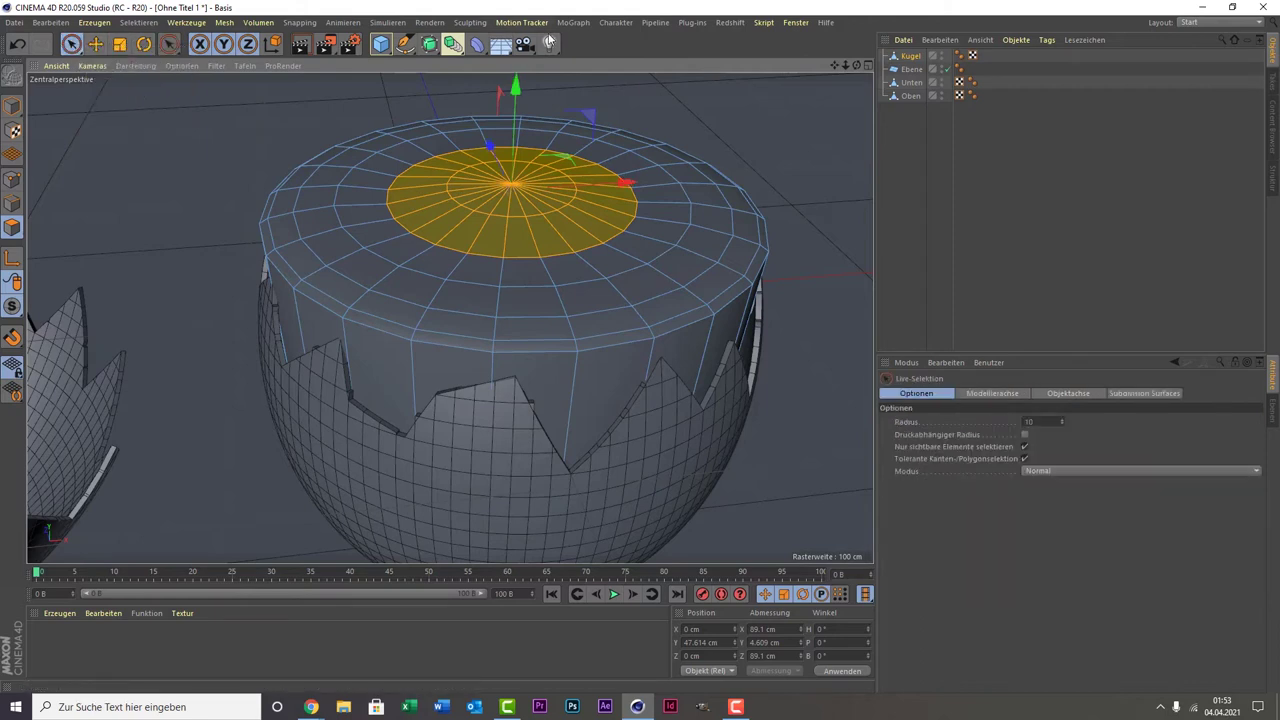
pyautogui.moveTo(520, 93)
pyautogui.mouseDown()
pyautogui.moveTo(520, 66)
pyautogui.moveTo(516, 90)
pyautogui.mouseUp()
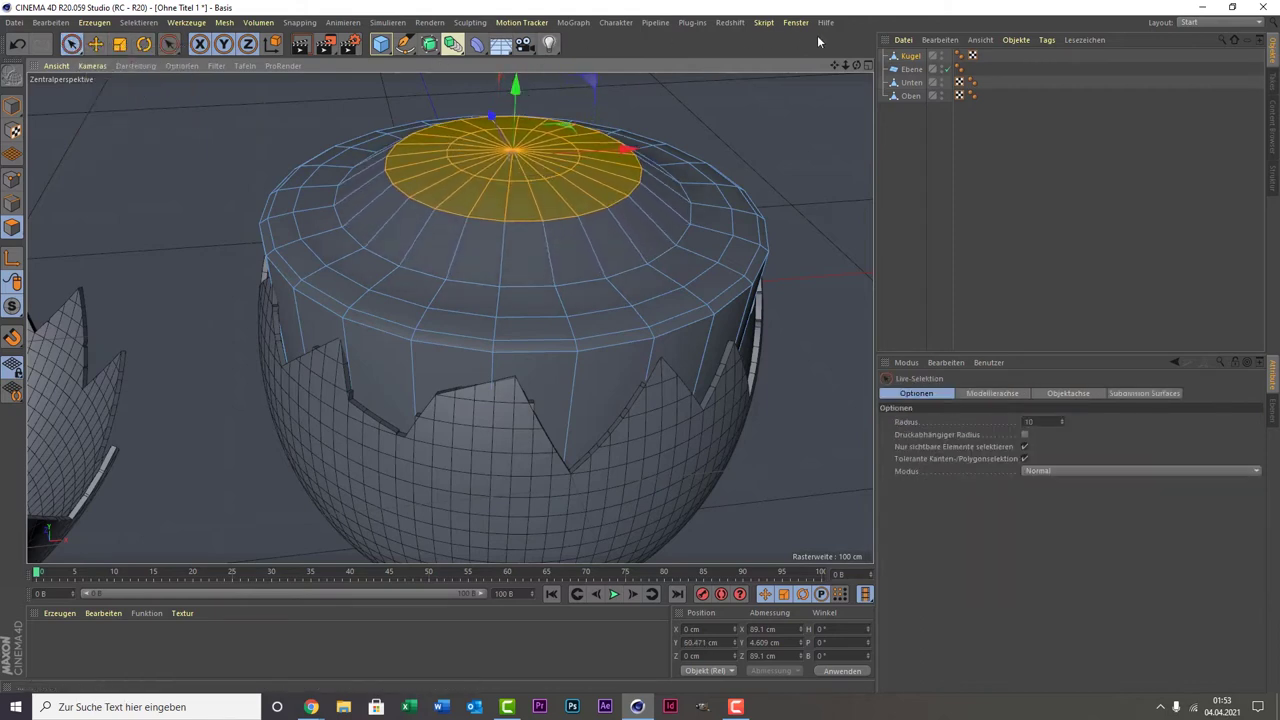
pyautogui.moveTo(846, 65); pyautogui.dragTo(739, 98)
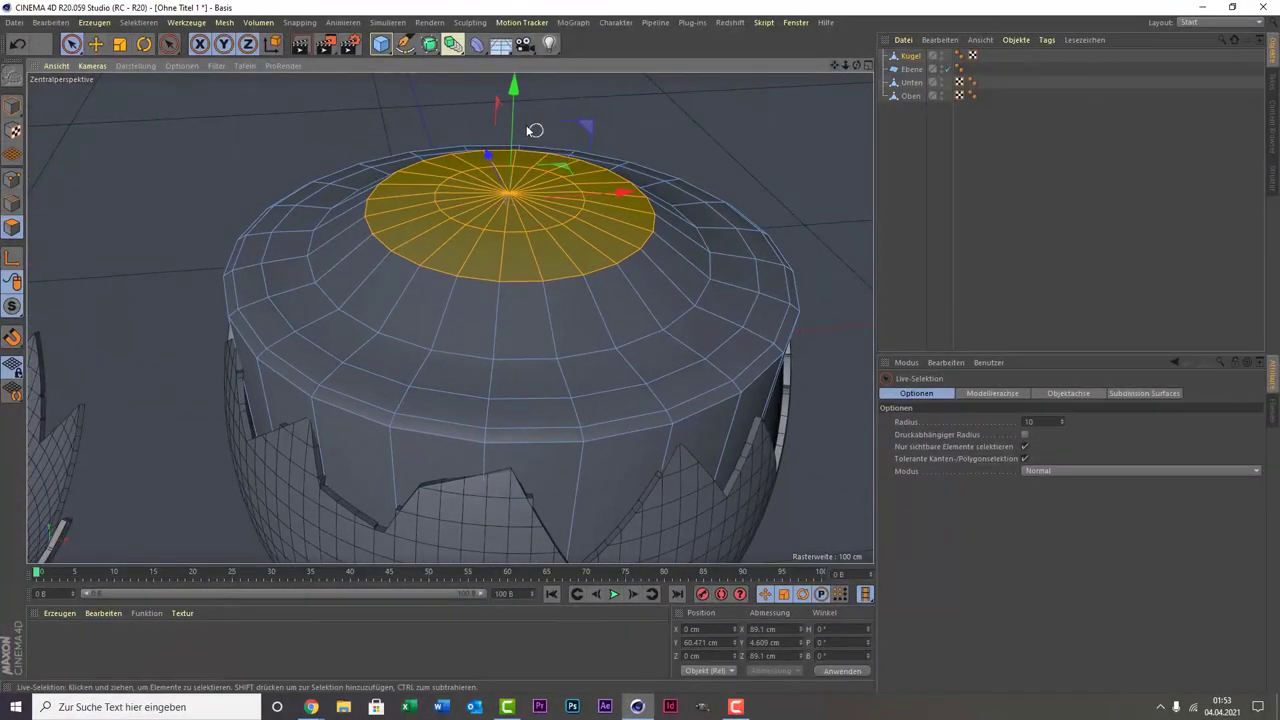
pyautogui.moveTo(510, 121); pyautogui.dragTo(510, 130)
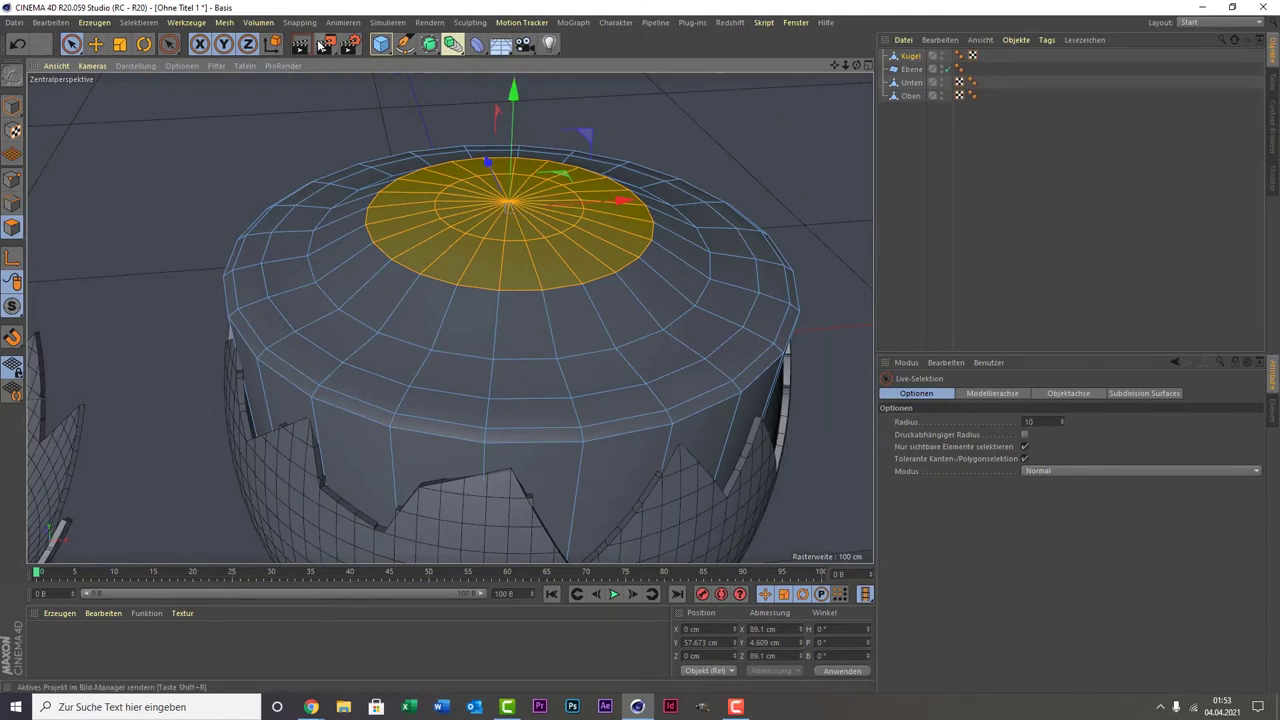
pyautogui.moveTo(429, 44); pyautogui.dragTo(486, 76)
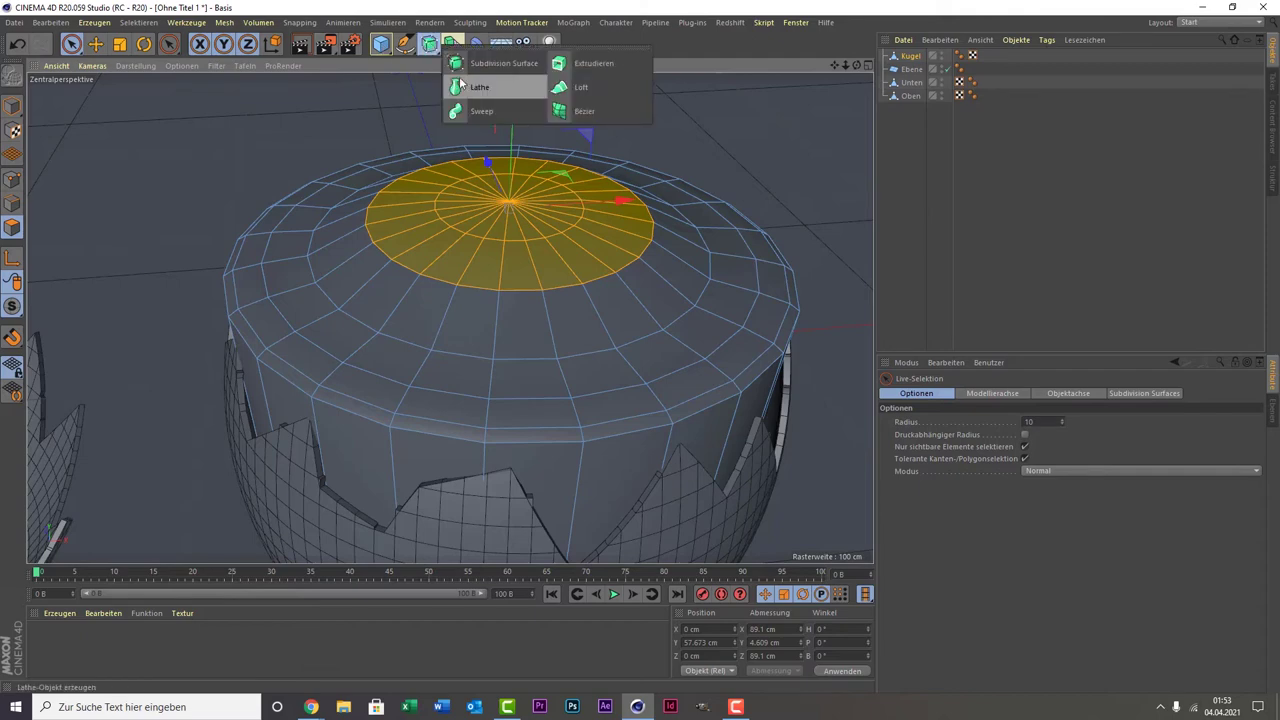
# - Add a Subdivision Surface (Catmull-Clark, editor 2, render 3) and nest Kugel under it
pyautogui.click(489, 70)
pyautogui.moveTo(910, 69); pyautogui.dragTo(917, 53)
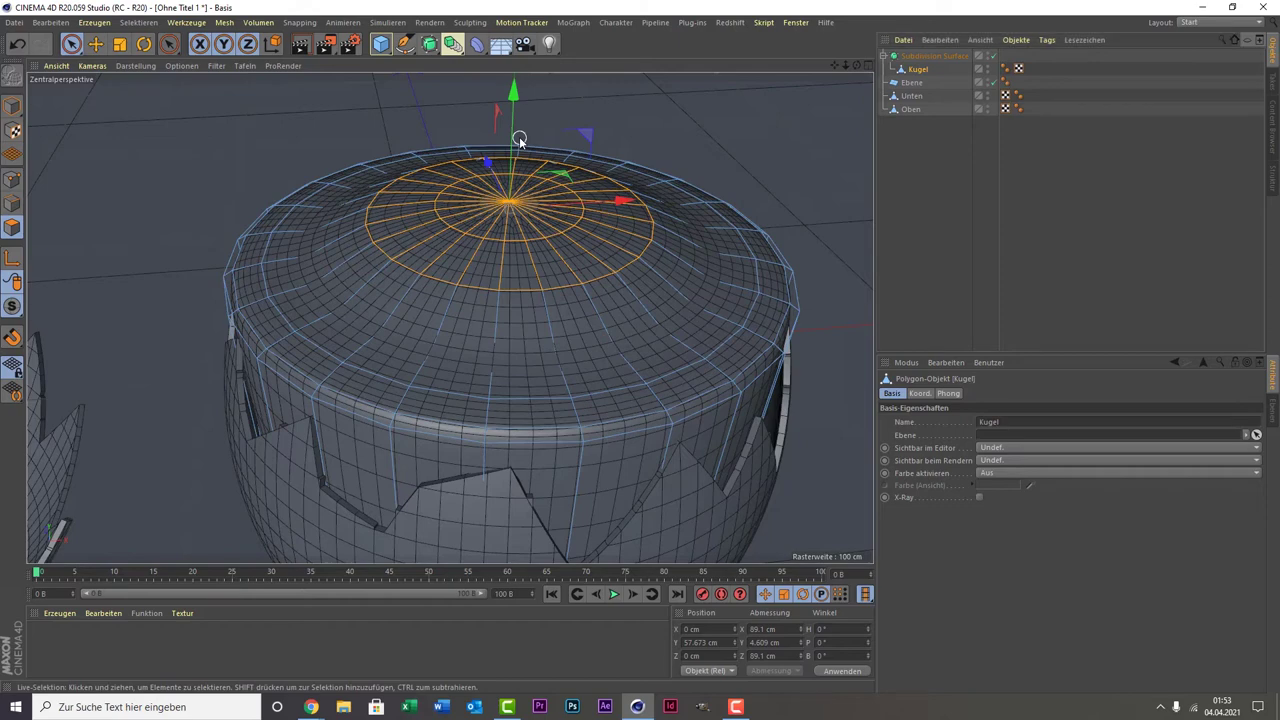
pyautogui.press('u')
pyautogui.press('g')
pyautogui.press('u')
pyautogui.press('l')
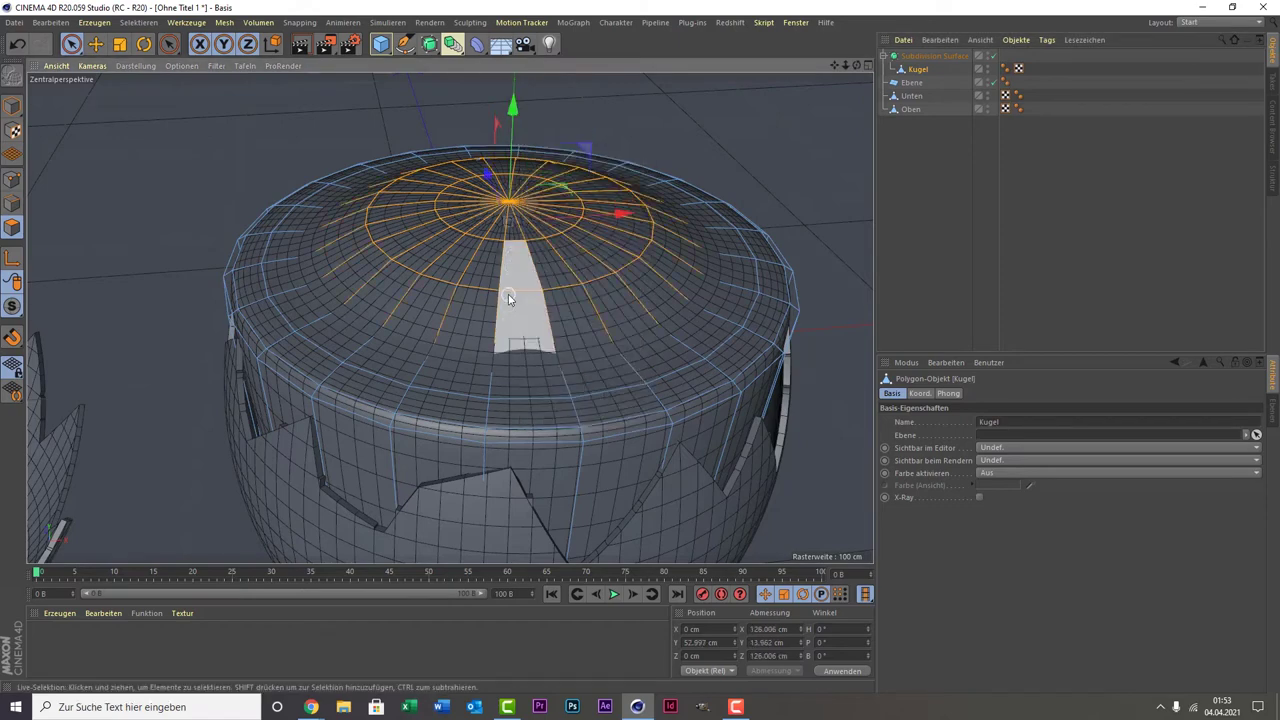
# - Add three edge loops across the raised yolk dome with Loop/Pfad-Schnitt at different offsets
pyautogui.rightClick(443, 311)
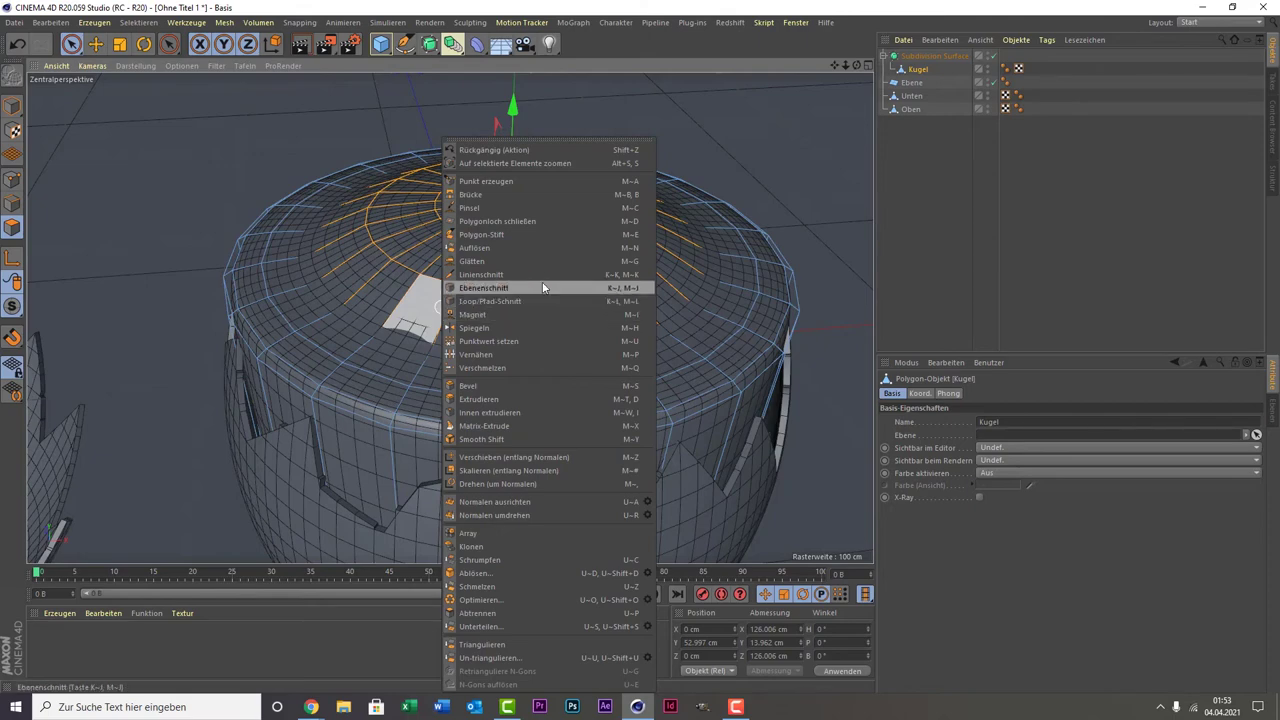
pyautogui.click(534, 301)
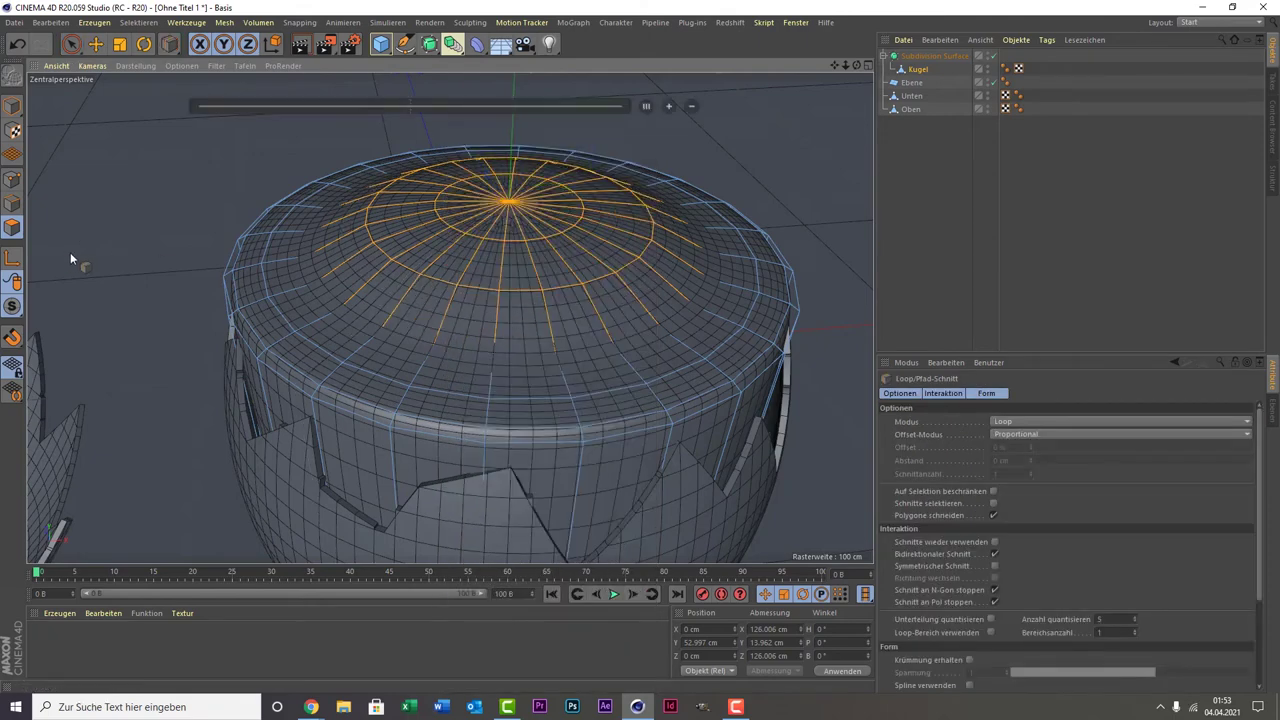
pyautogui.click(10, 201)
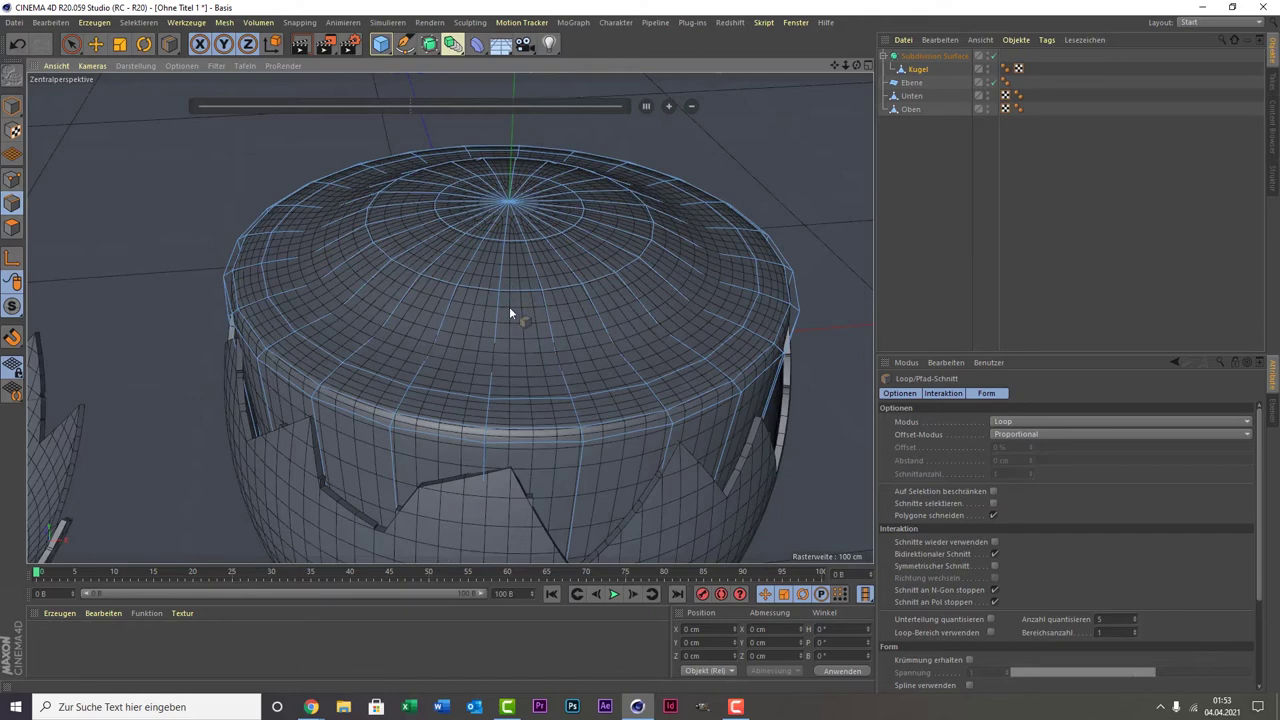
pyautogui.click(12, 226)
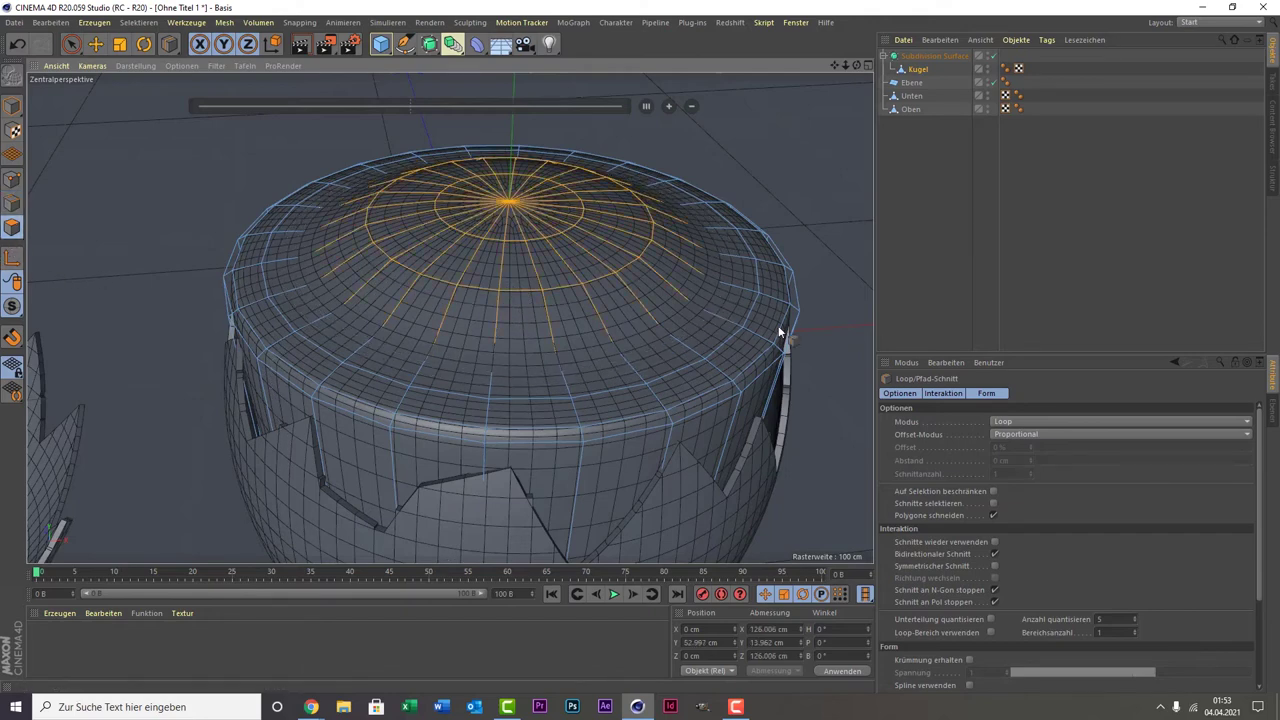
pyautogui.click(555, 342)
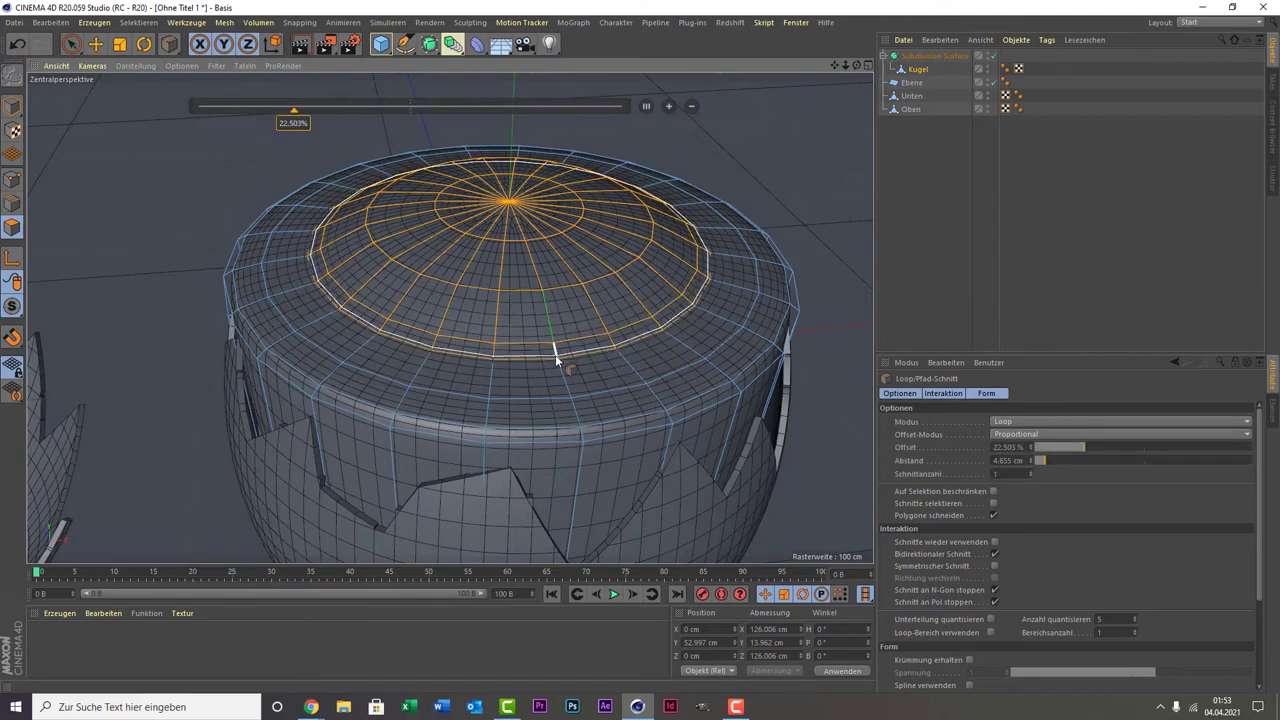
pyautogui.click(556, 355)
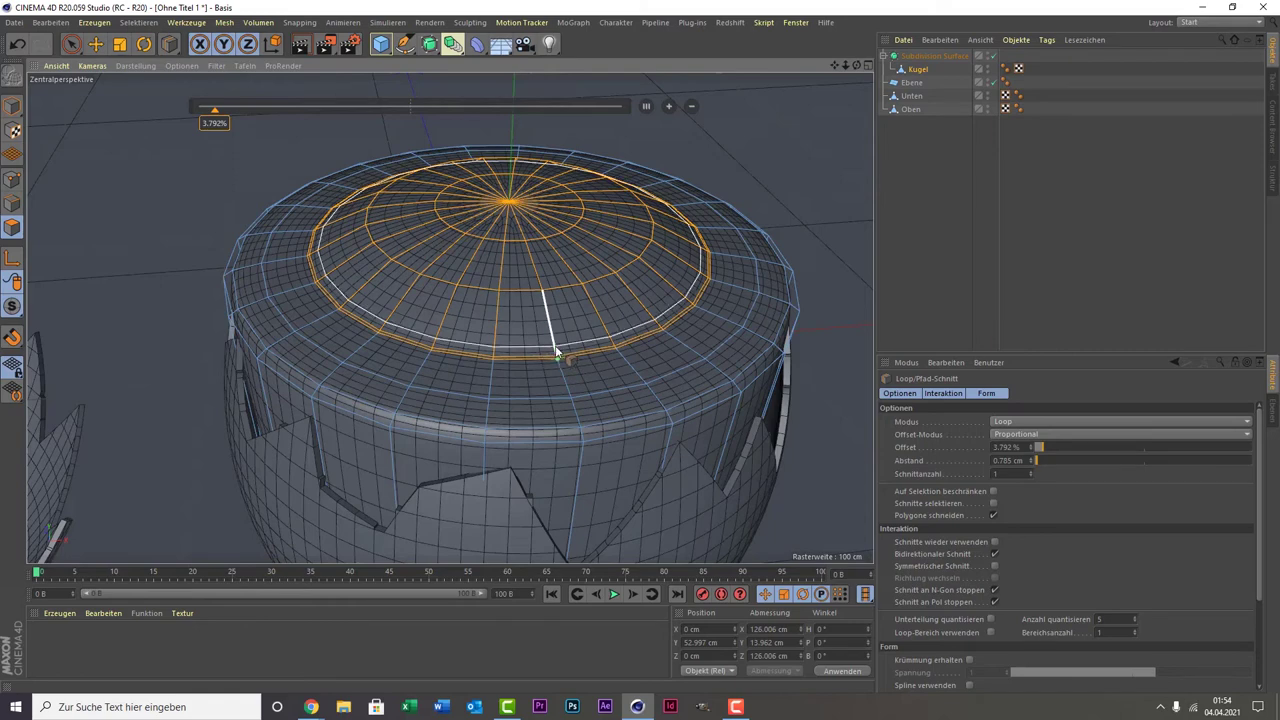
pyautogui.click(545, 288)
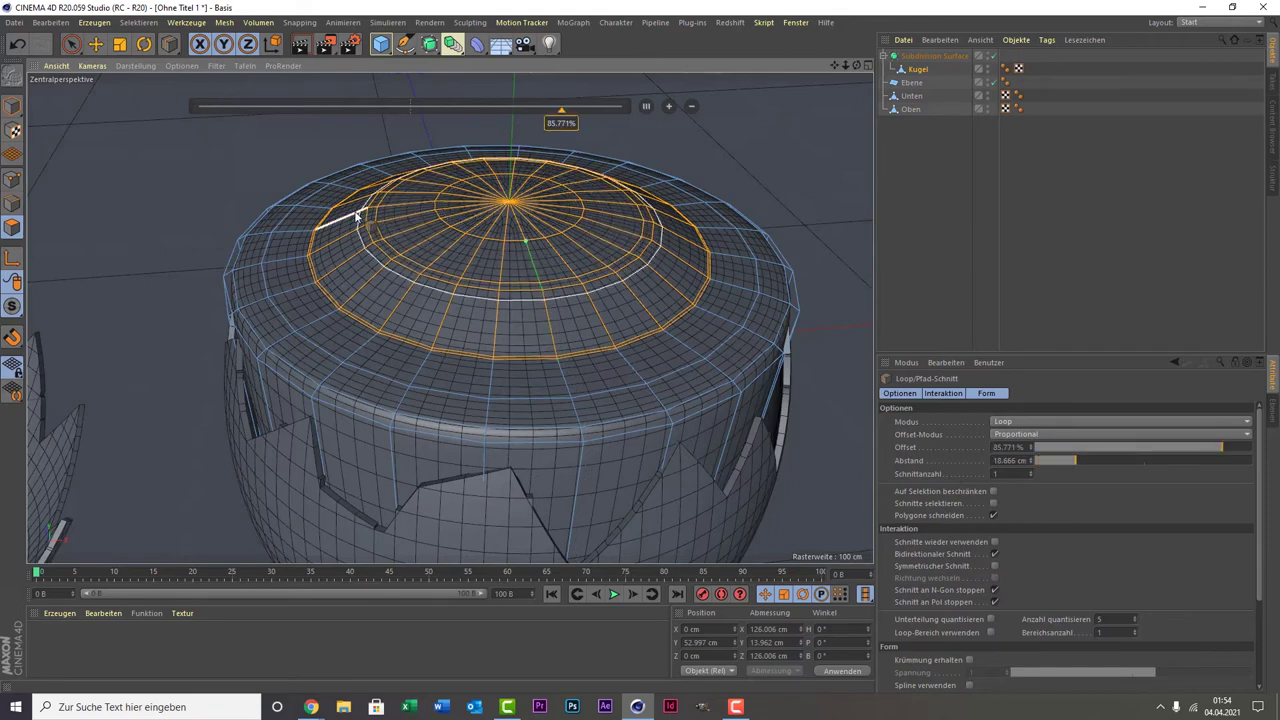
# - Select the central yolk polygons with Live-Selektion and grow the selection by one ring
pyautogui.click(71, 43)
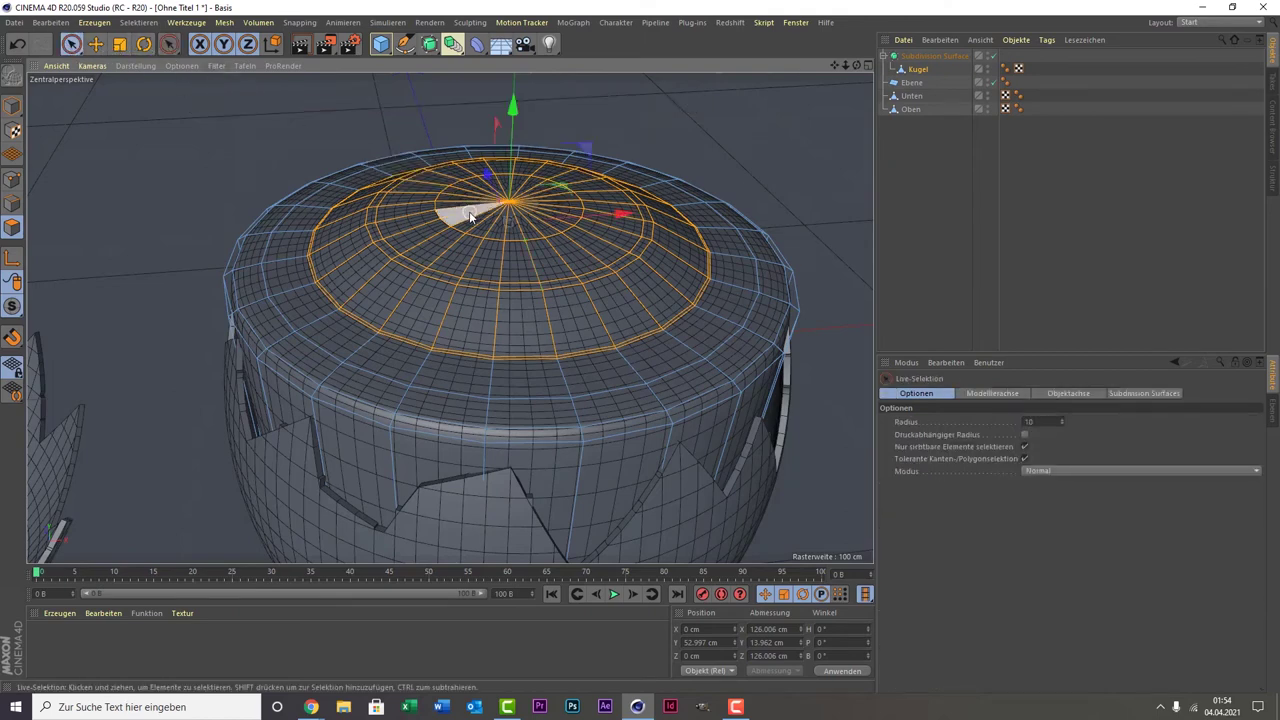
pyautogui.moveTo(445, 212)
pyautogui.mouseDown()
pyautogui.moveTo(518, 173)
pyautogui.moveTo(587, 222)
pyautogui.mouseUp()
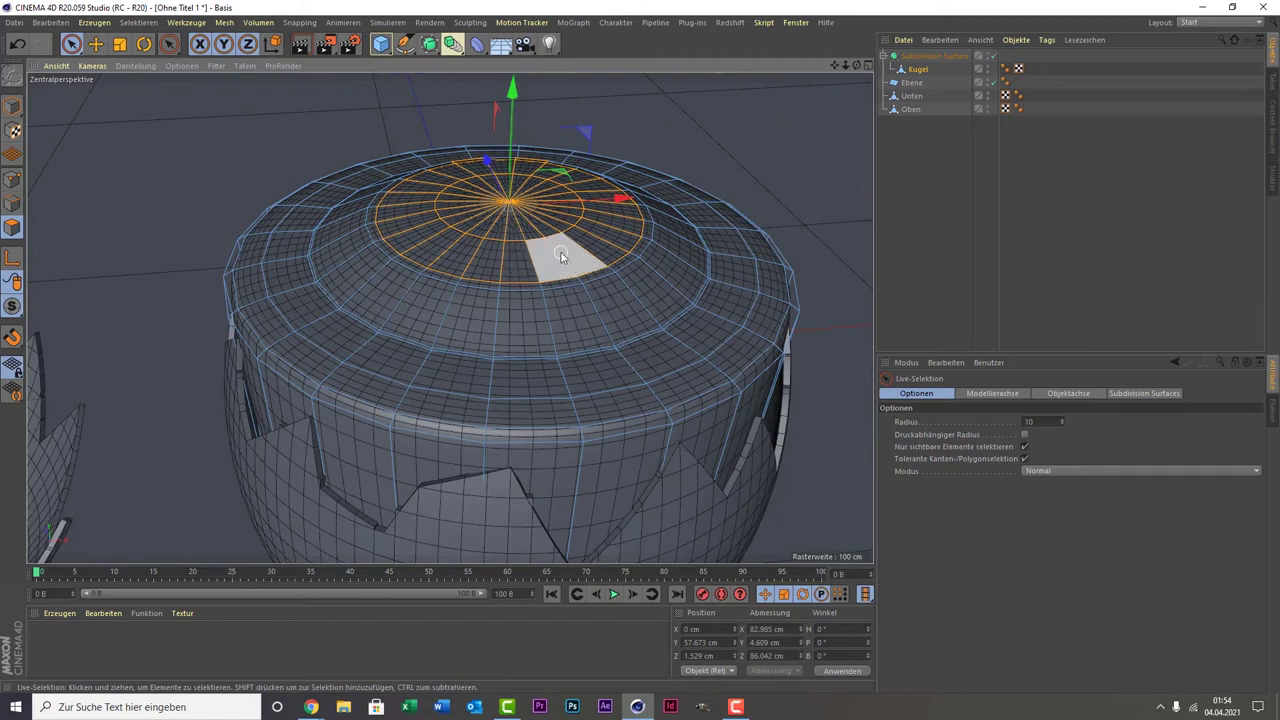
pyautogui.press('u')
pyautogui.press('g')
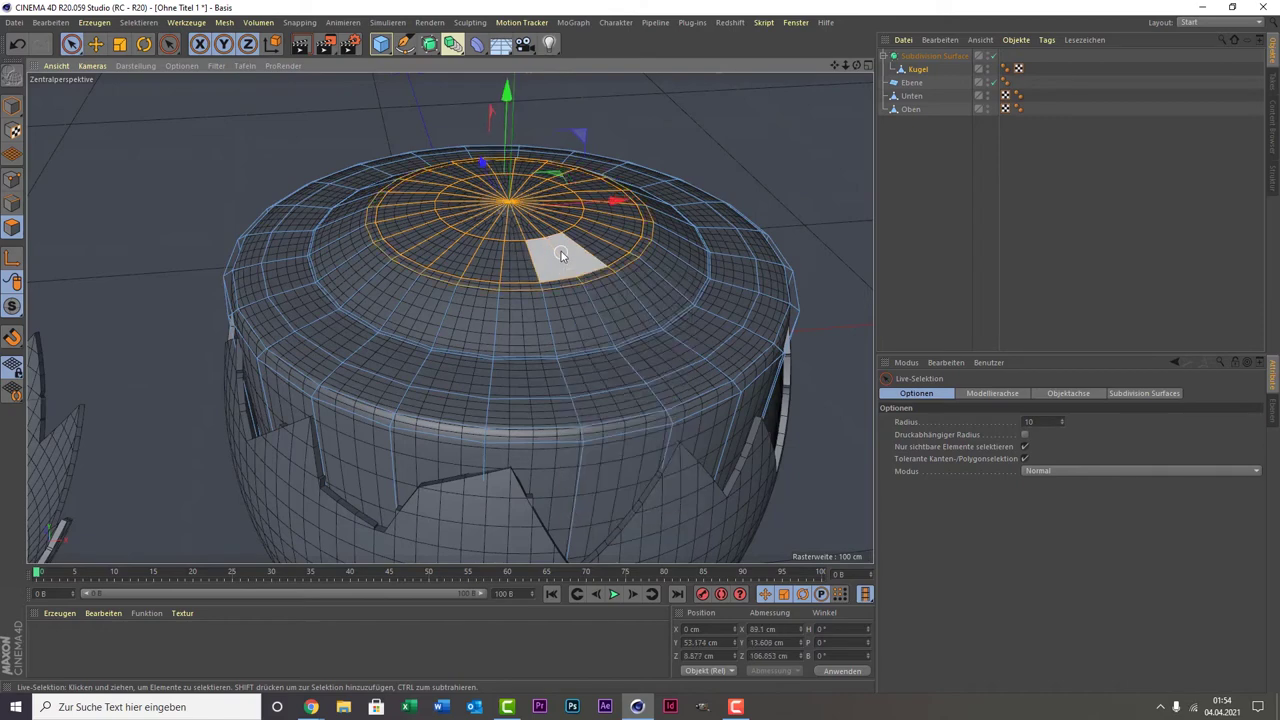
# - Lower, then raise the selected yolk polygons along Y until they sit at 52.149 cm
pyautogui.moveTo(507, 147); pyautogui.dragTo(504, 155)
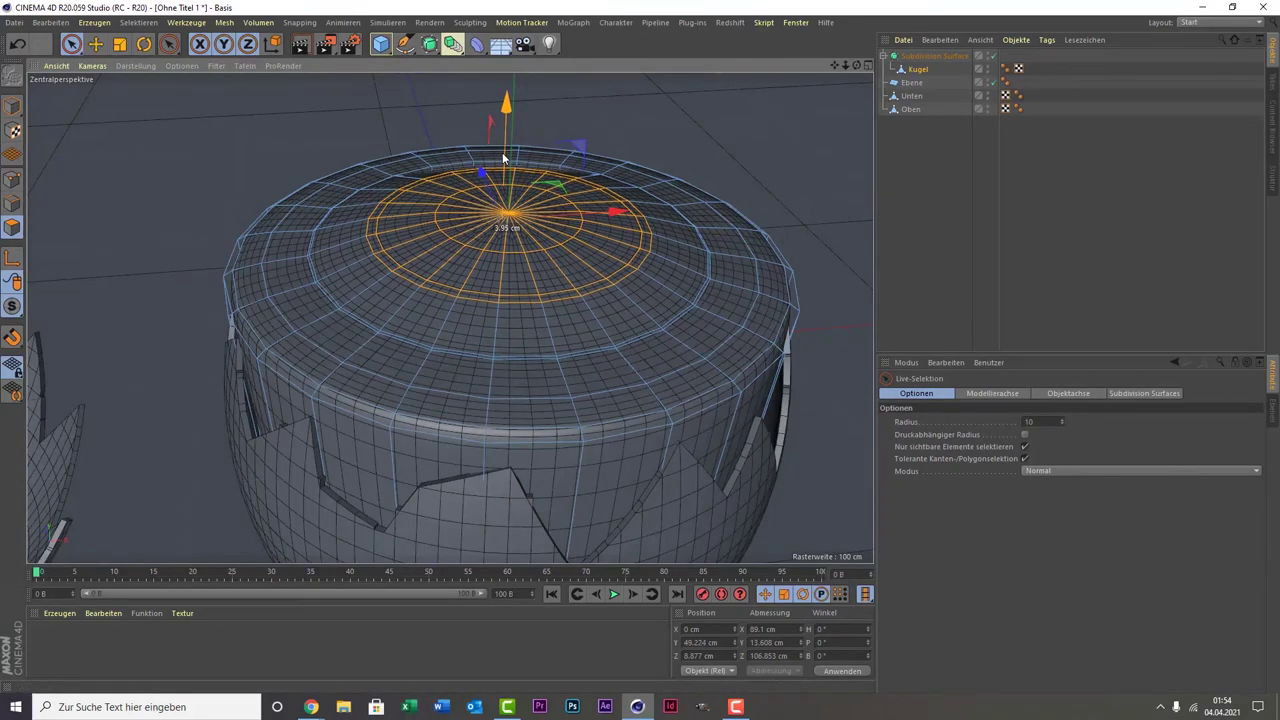
pyautogui.moveTo(856, 66); pyautogui.dragTo(852, 30)
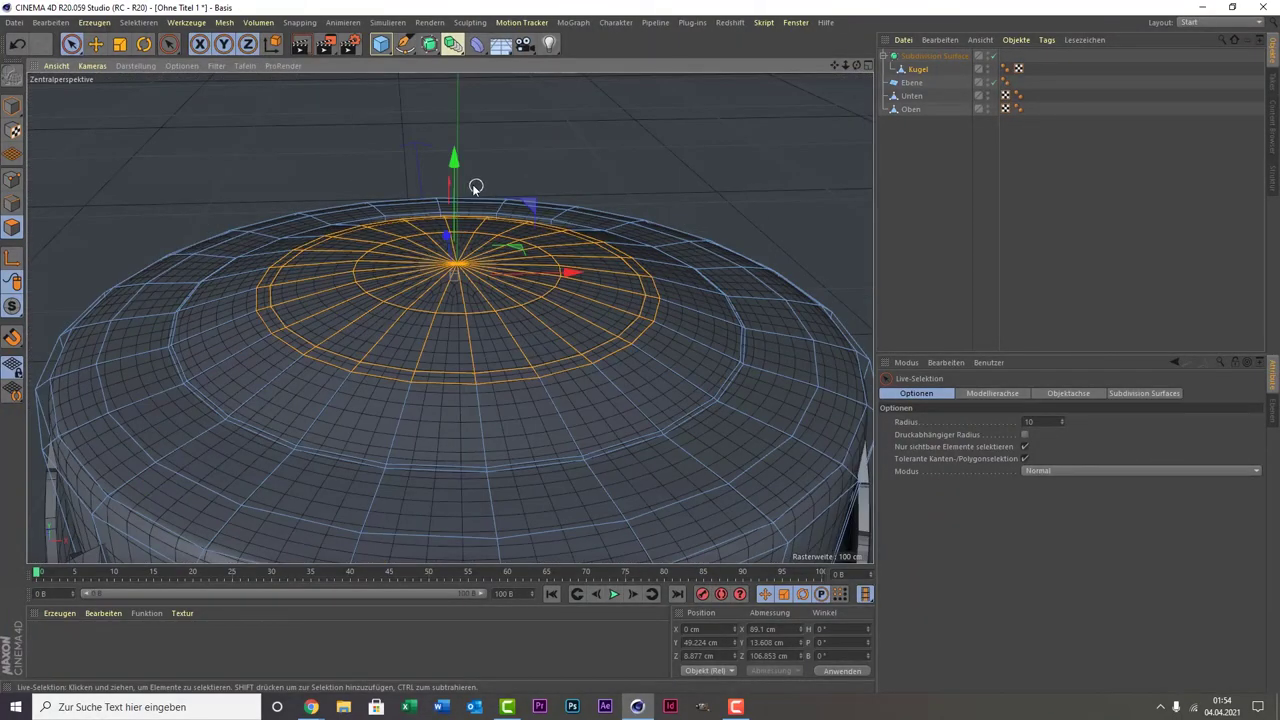
pyautogui.moveTo(461, 189); pyautogui.dragTo(460, 187)
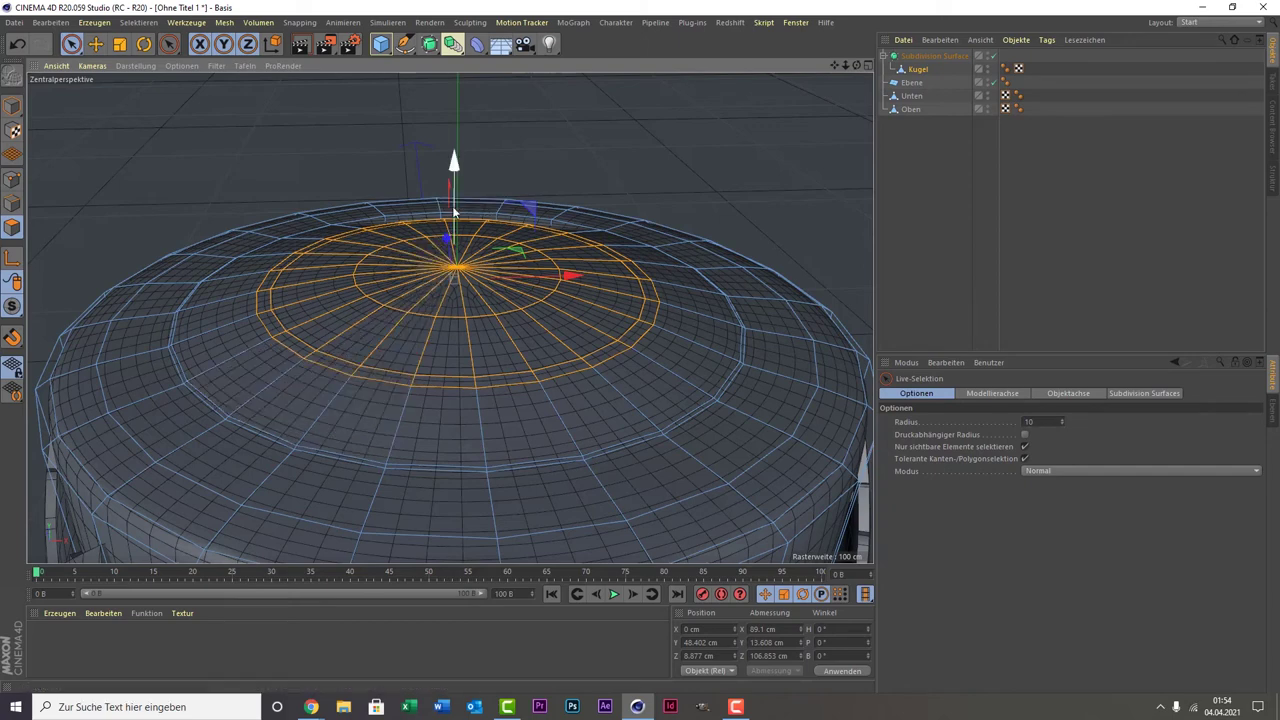
pyautogui.moveTo(453, 212); pyautogui.dragTo(457, 197)
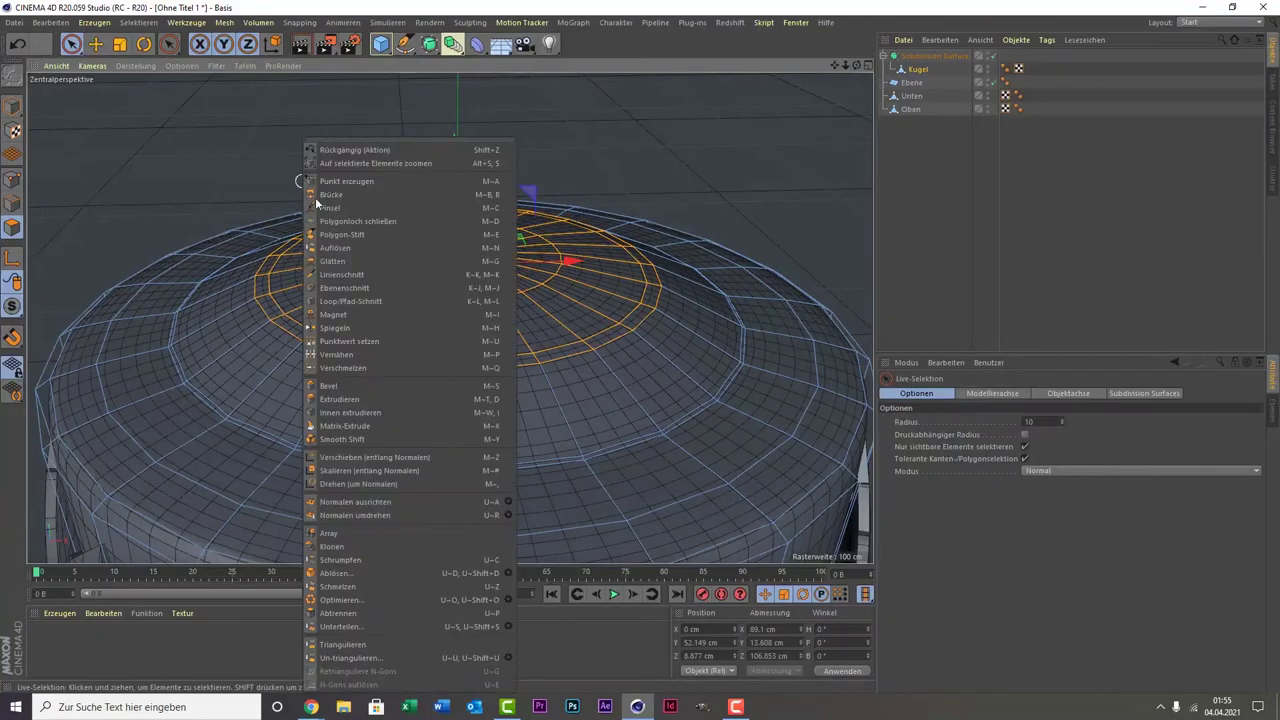
# - Cut two more edge loops with Loop/Pfad-Schnitt, one near the inner ring and one near the outer ring
pyautogui.rightClick(303, 181)
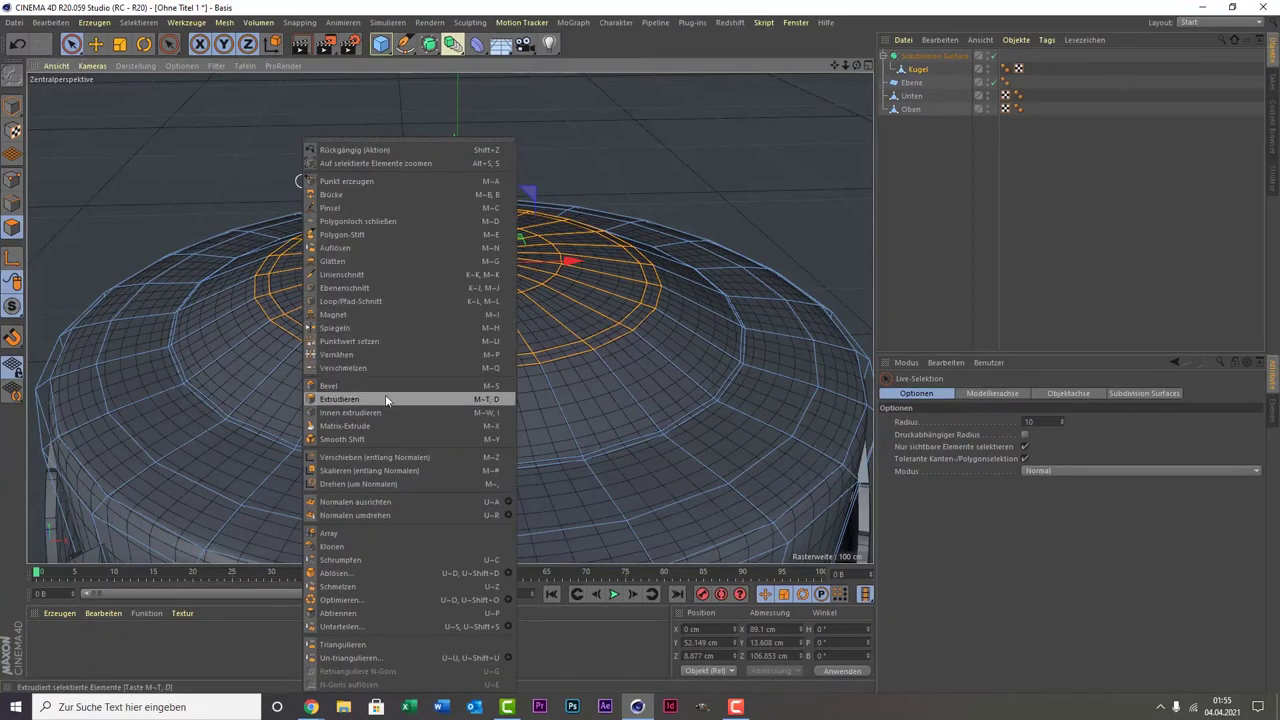
pyautogui.click(390, 301)
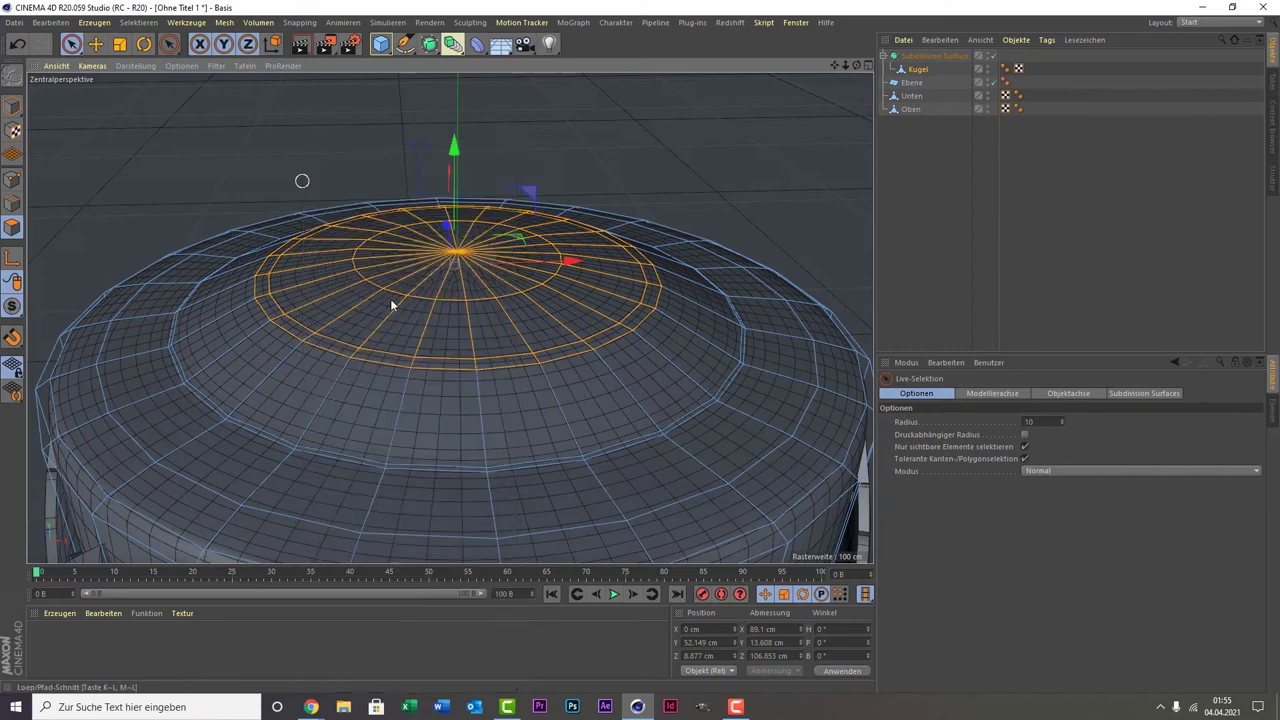
pyautogui.click(415, 361)
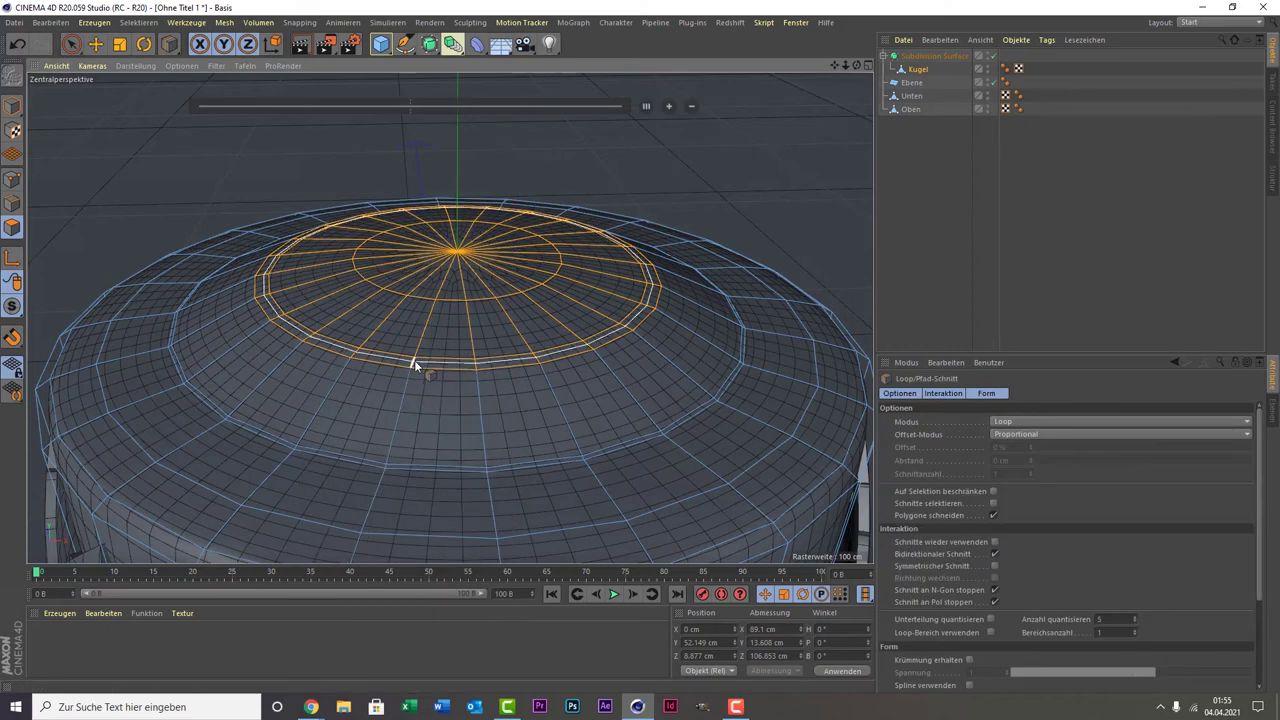
pyautogui.click(330, 416)
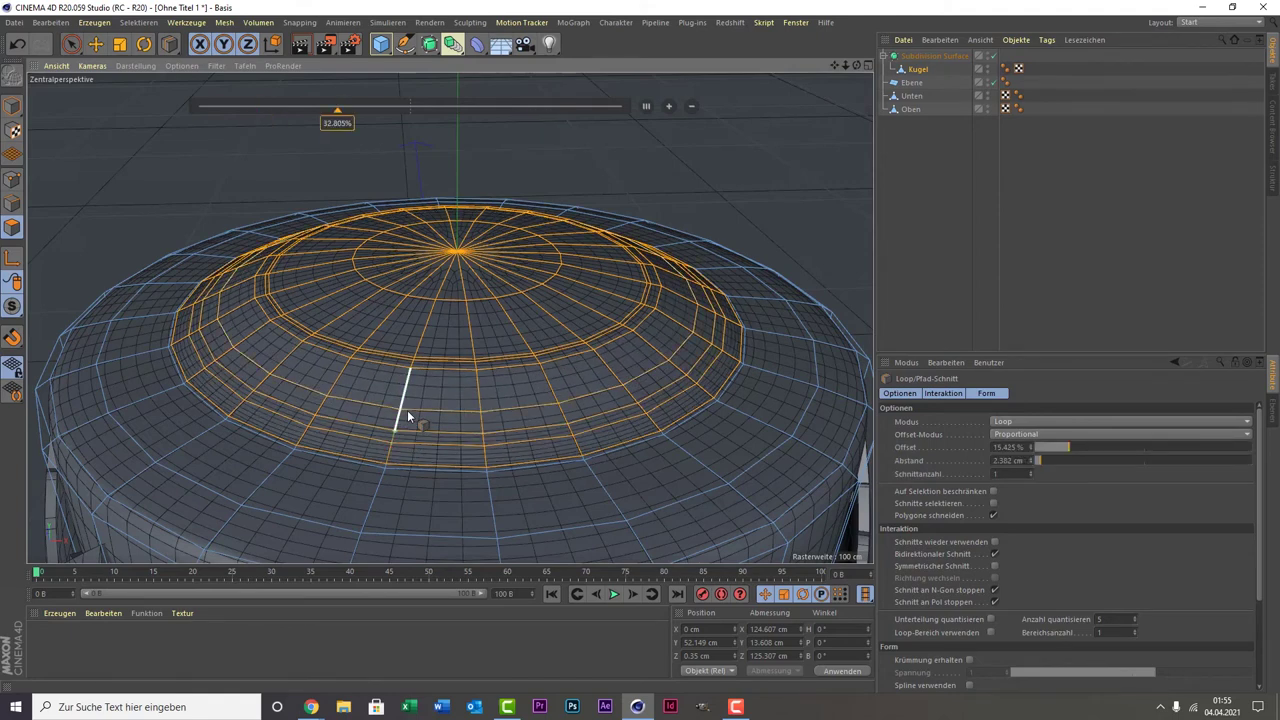
# - Render a quick preview of the current view, then clear it and reselect Kugel
pyautogui.click(1056, 242)
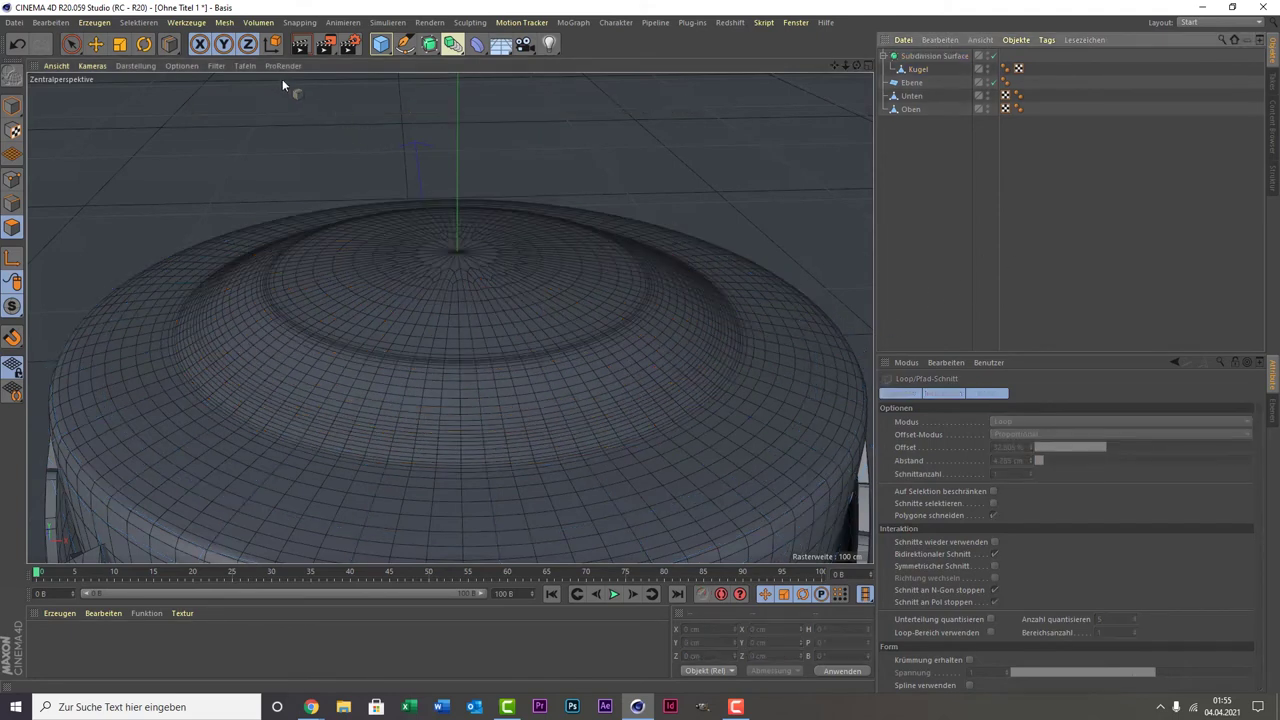
pyautogui.click(300, 44)
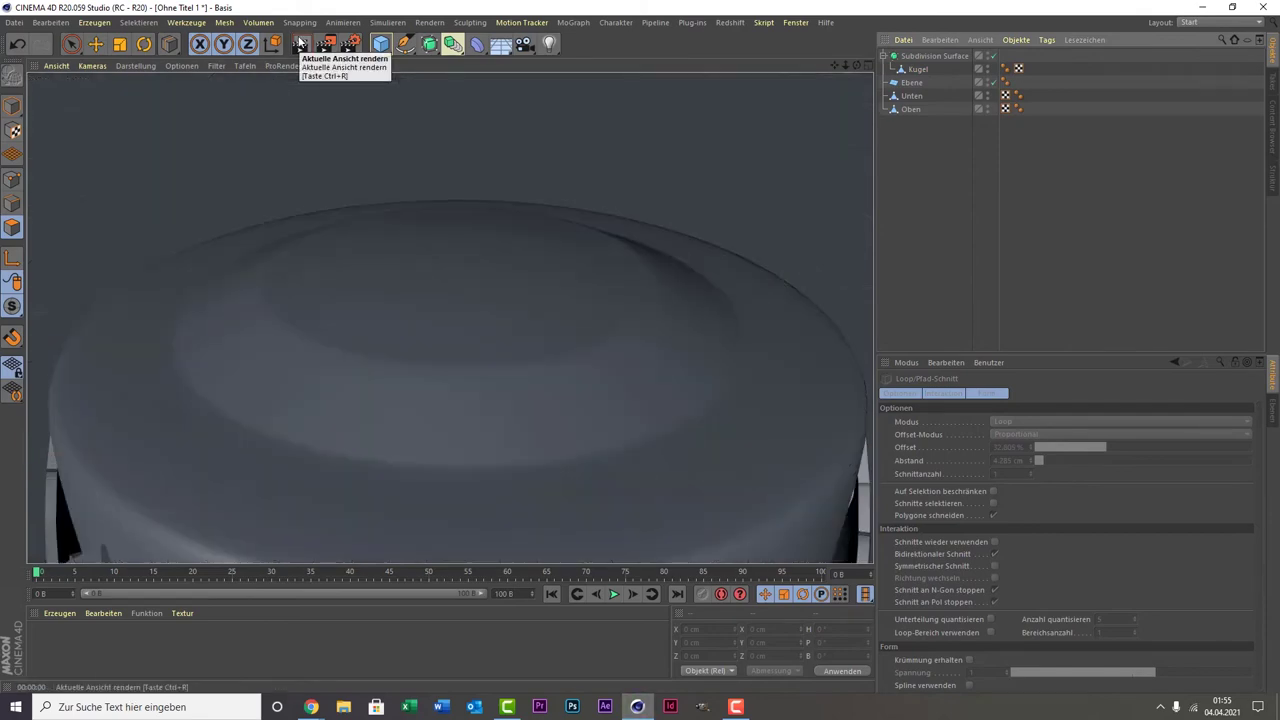
pyautogui.click(1000, 251)
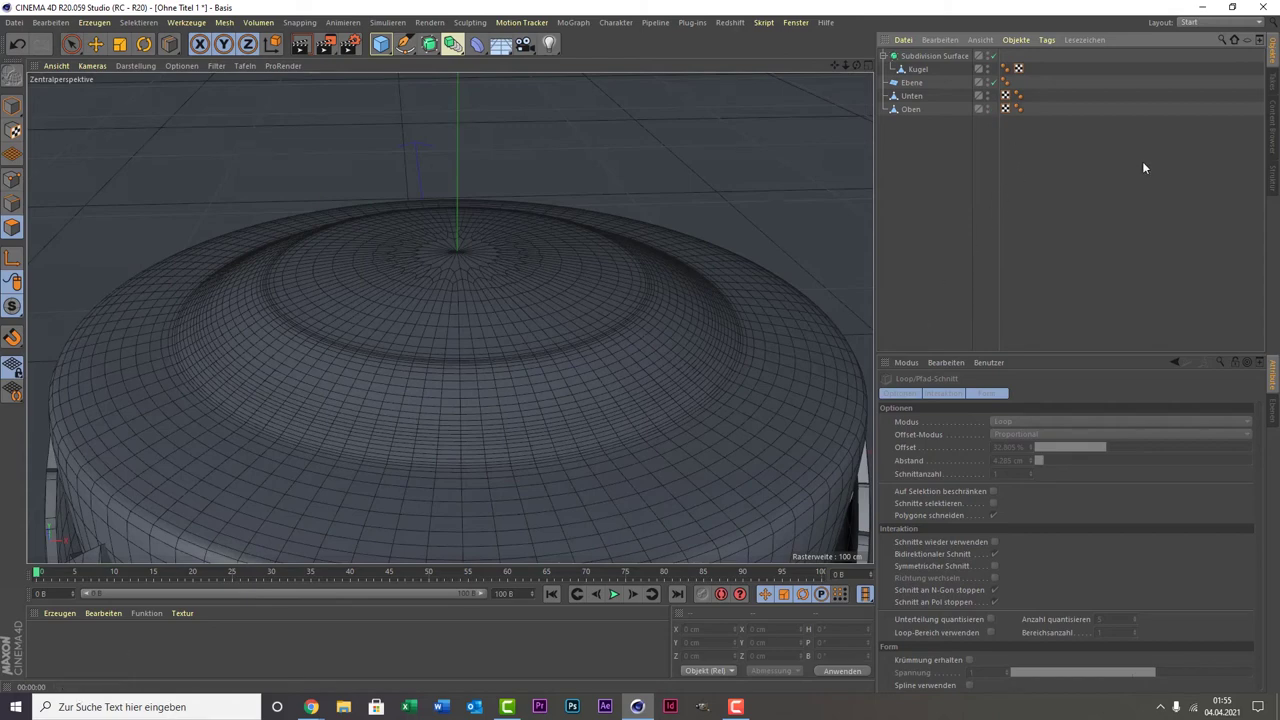
pyautogui.click(917, 69)
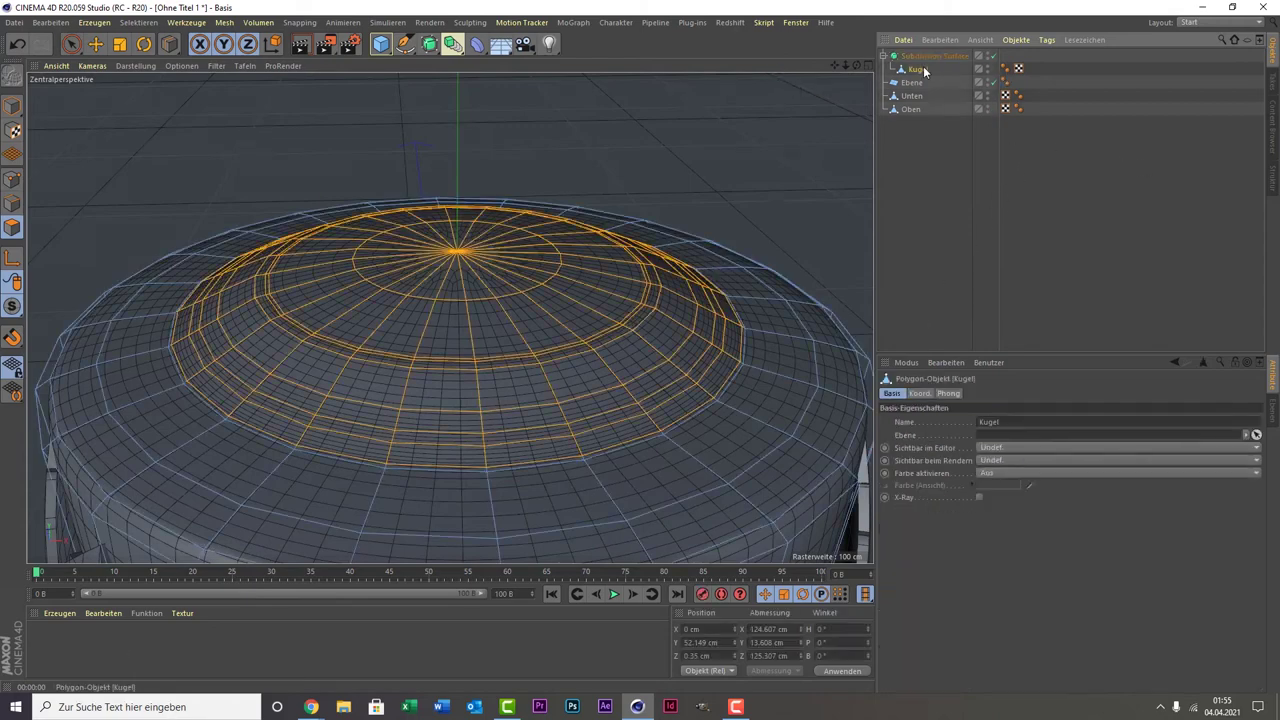
# - Create material Mat with hue 38° and saturation 59%, and apply it to the yolk polygons
pyautogui.doubleClick(60, 637)
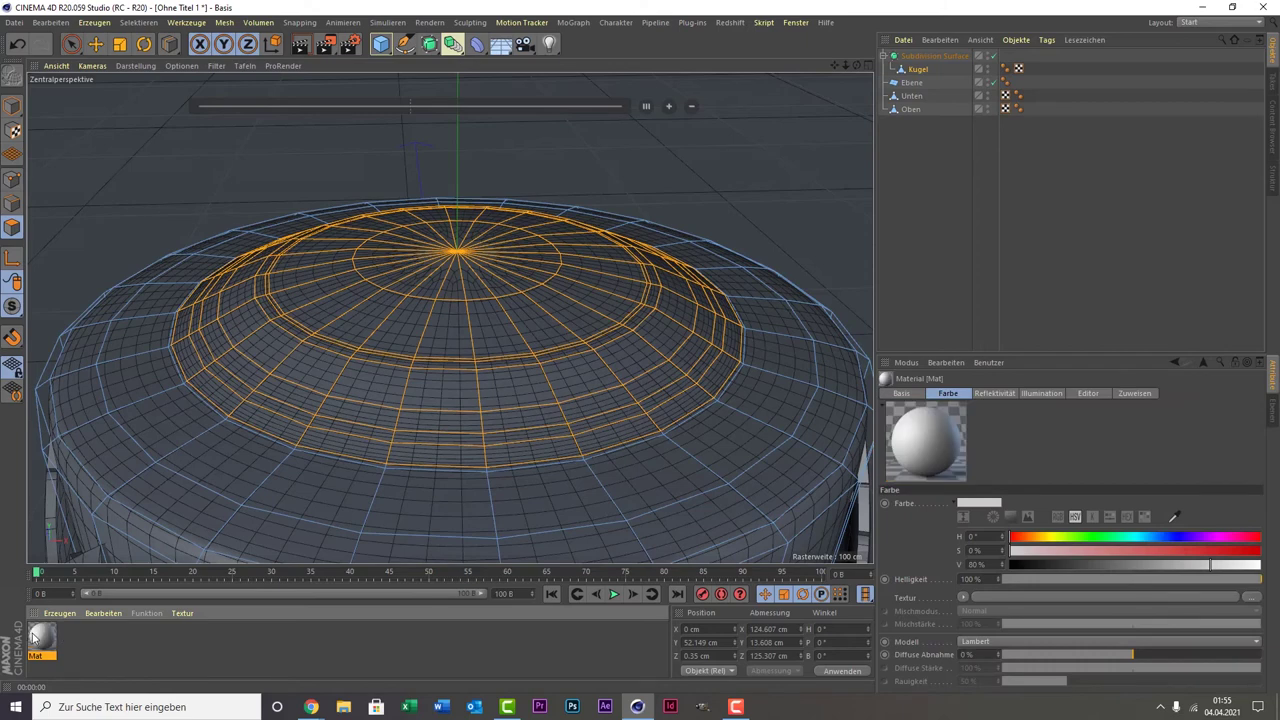
pyautogui.doubleClick(33, 636)
pyautogui.click(449, 172)
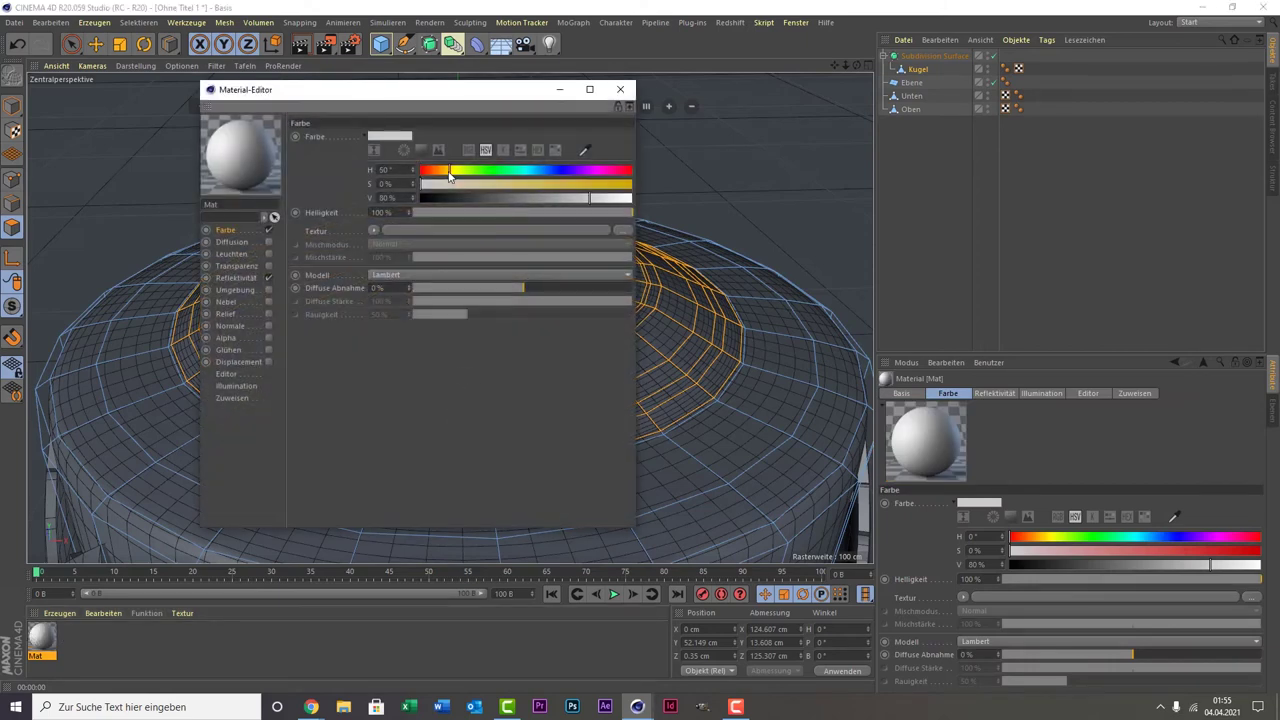
pyautogui.moveTo(449, 175); pyautogui.dragTo(441, 173)
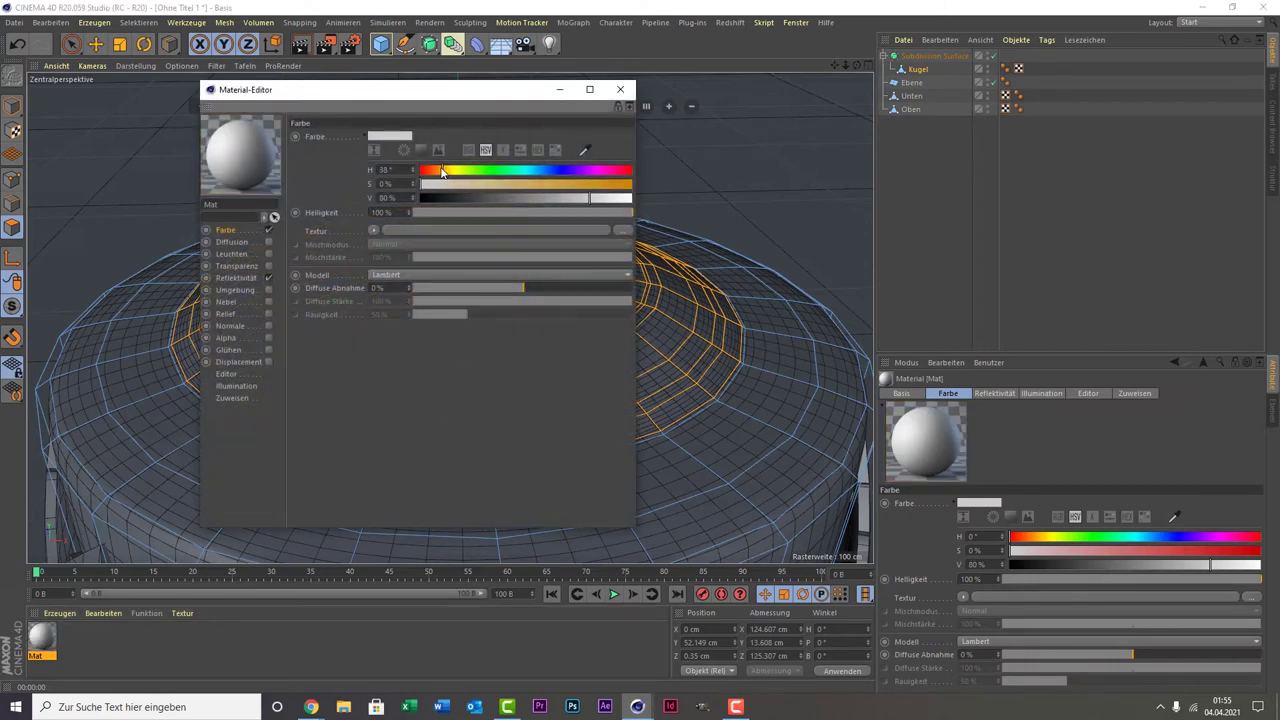
pyautogui.click(545, 184)
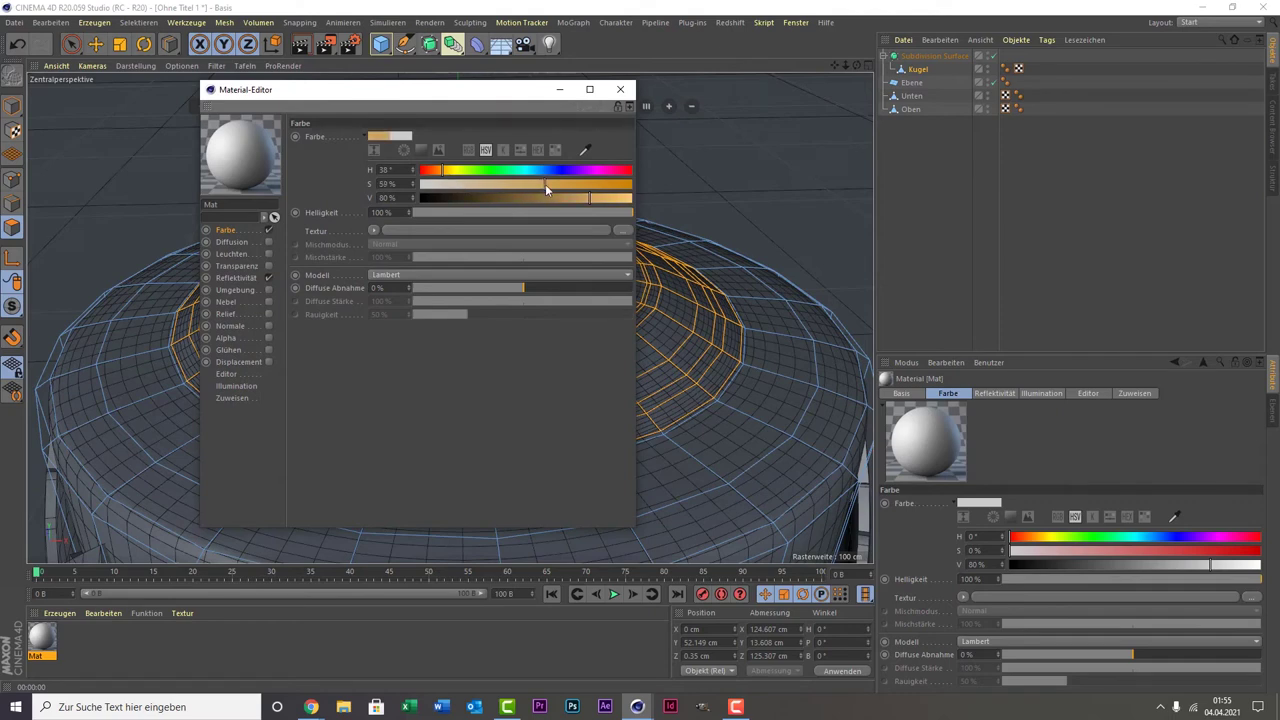
pyautogui.click(620, 89)
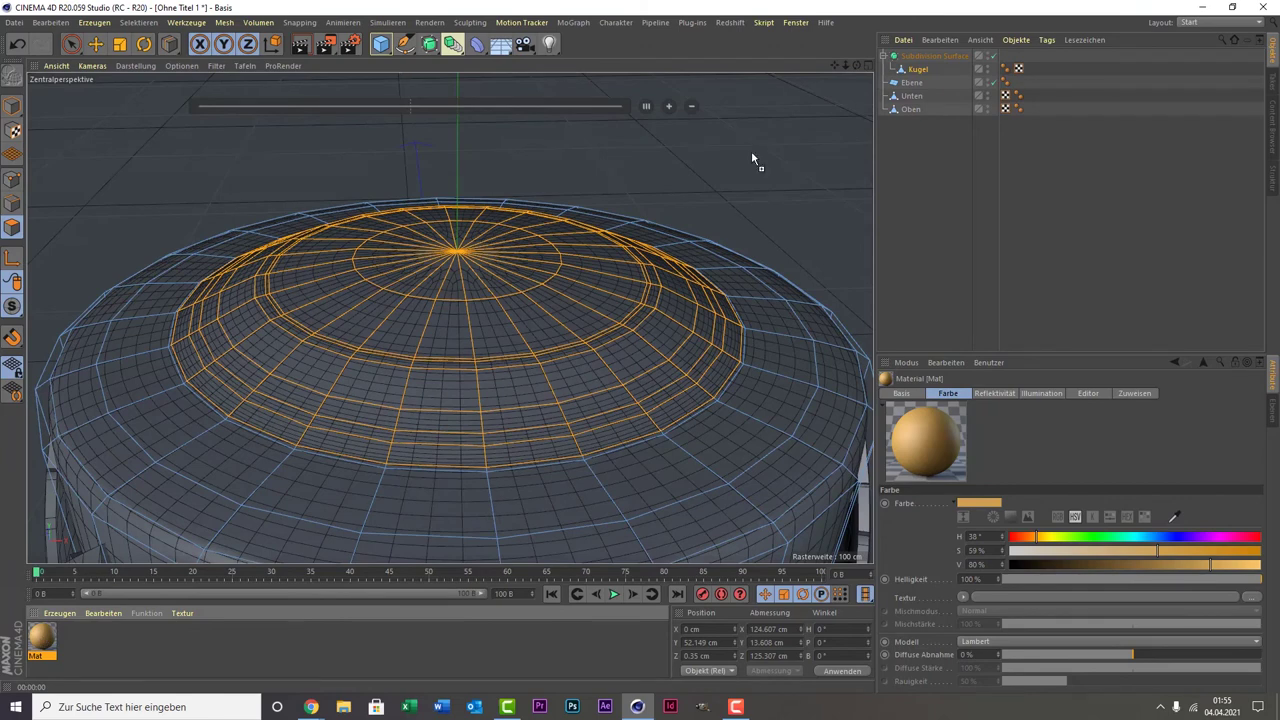
pyautogui.moveTo(570, 392); pyautogui.dragTo(556, 383)
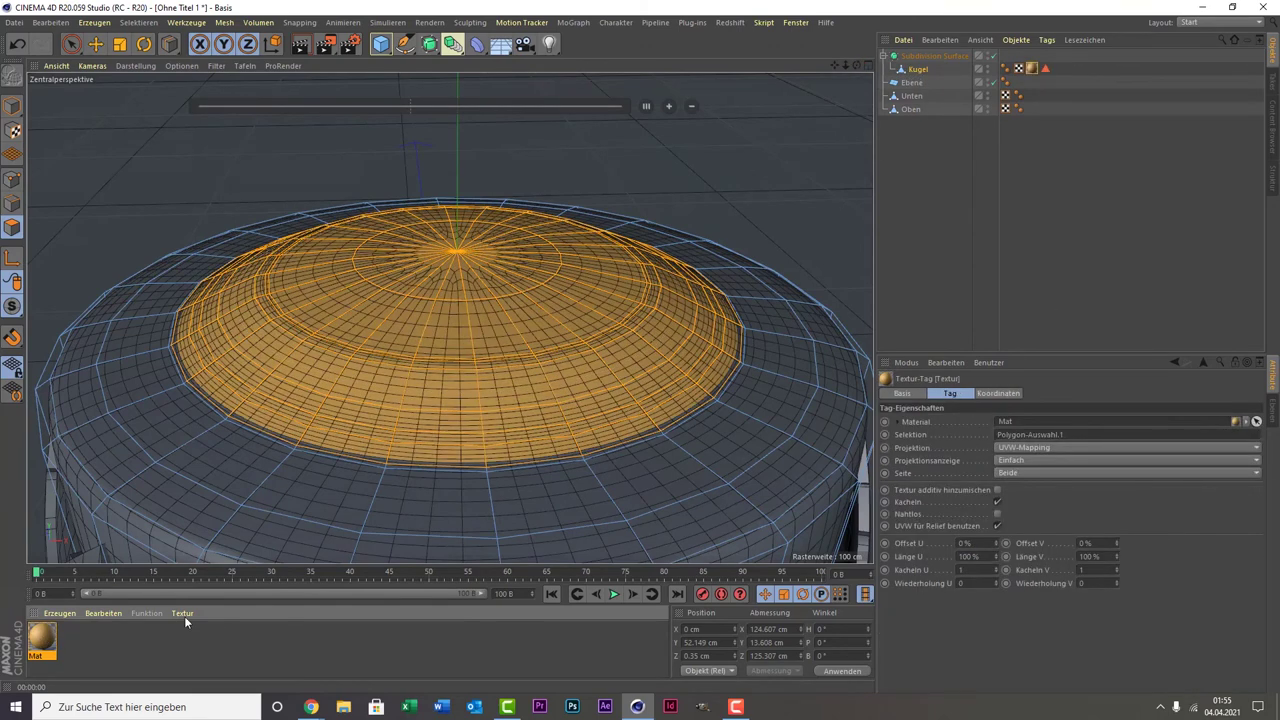
# - Create a pure-white Mat.1 (V 100%), apply it to Kugel, and reorder tags so the yolk stays on top
pyautogui.doubleClick(170, 643)
pyautogui.doubleClick(39, 641)
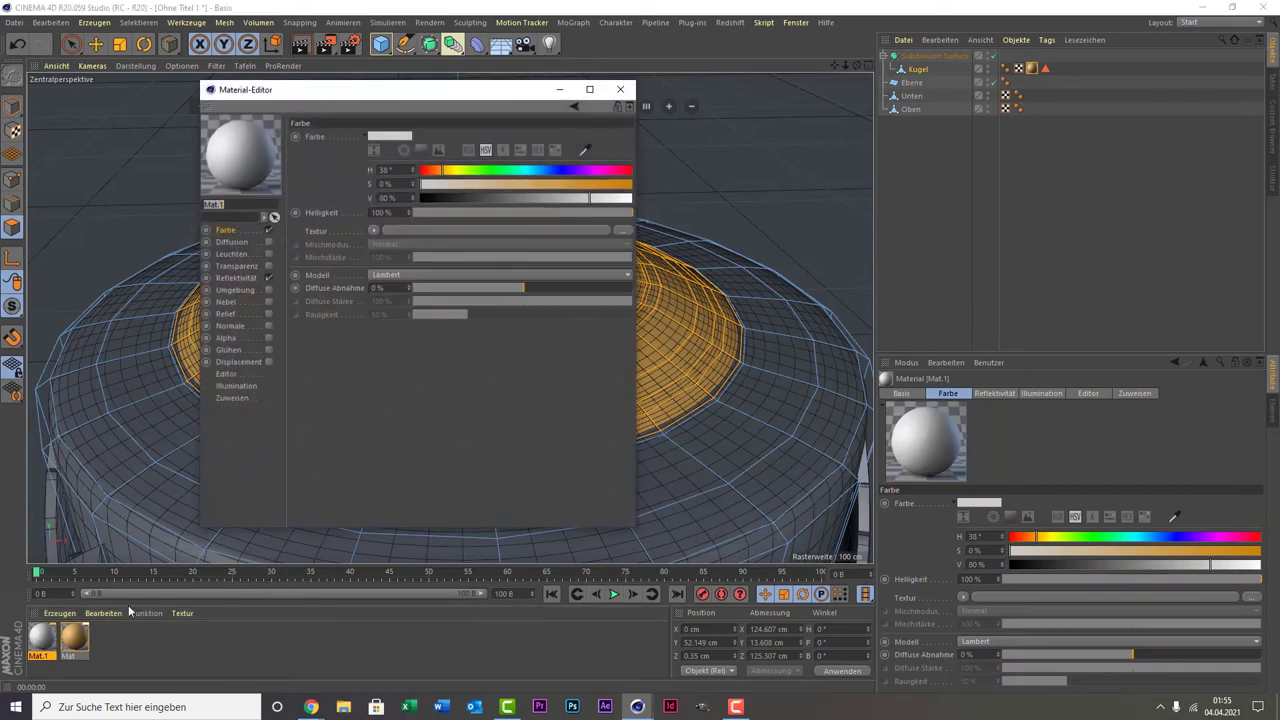
pyautogui.moveTo(560, 197); pyautogui.dragTo(719, 194)
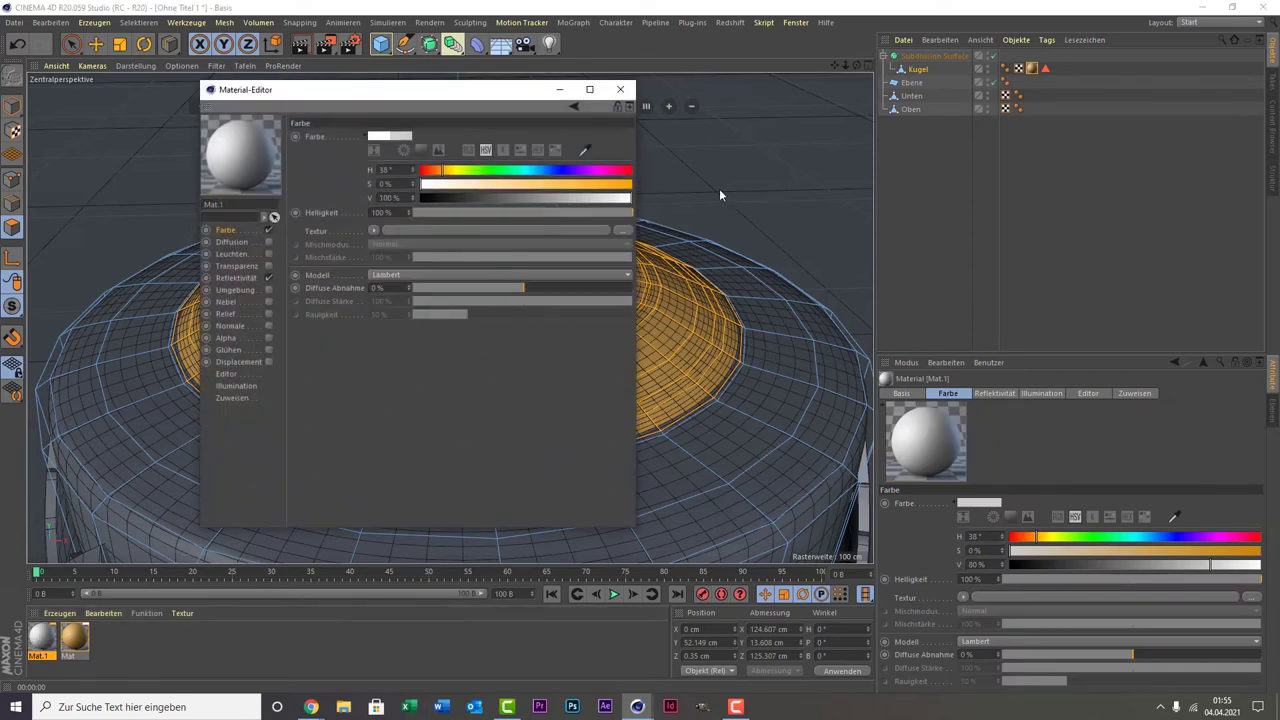
pyautogui.click(620, 89)
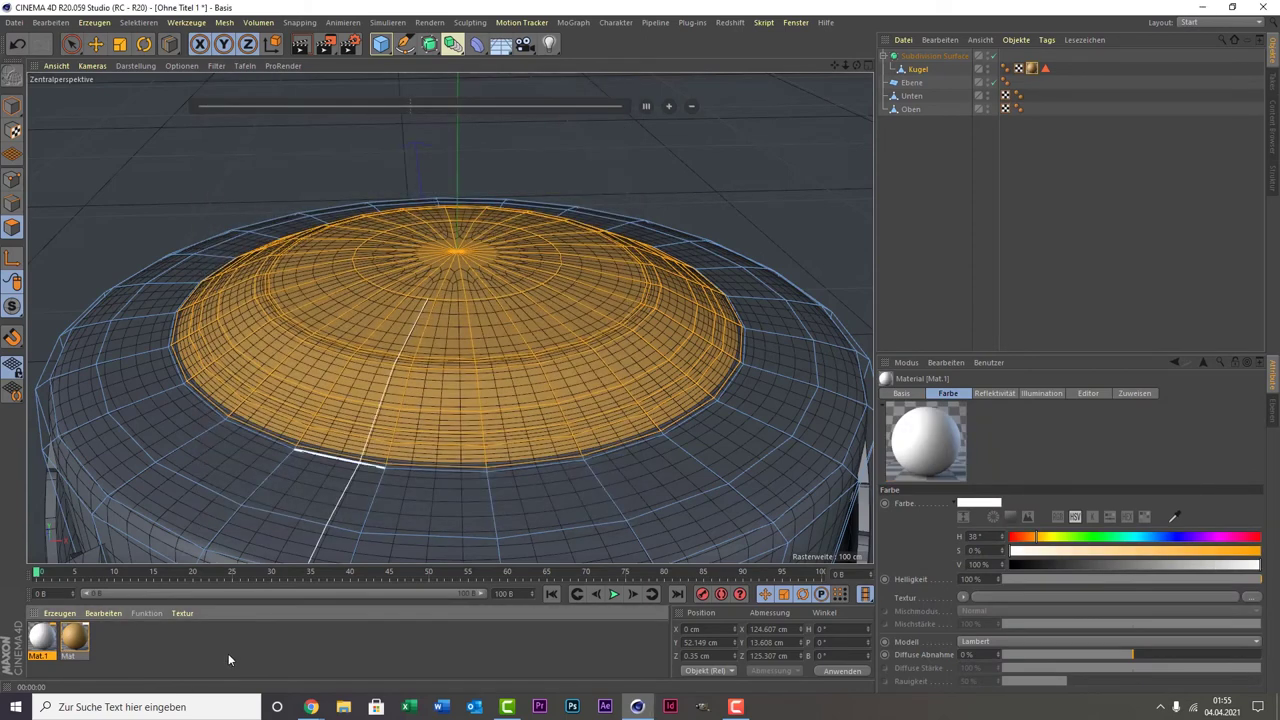
pyautogui.click(1020, 289)
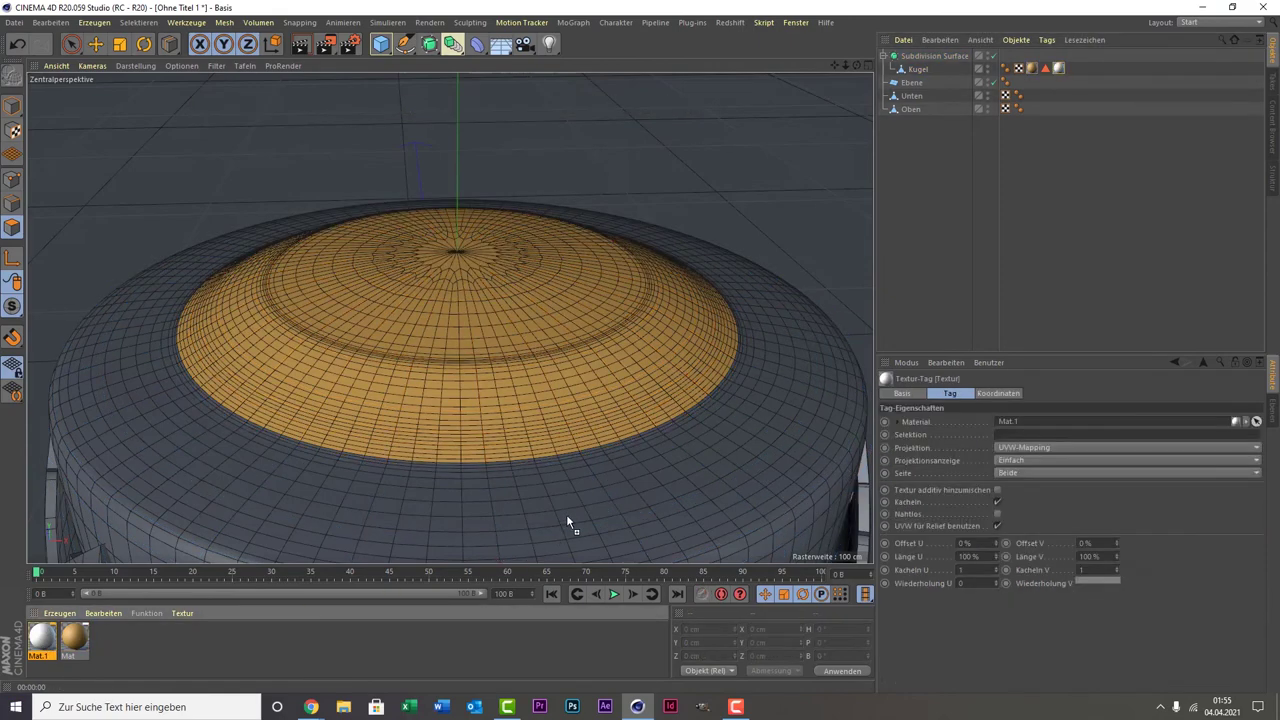
pyautogui.moveTo(45, 648)
pyautogui.mouseDown()
pyautogui.moveTo(566, 514)
pyautogui.moveTo(620, 388)
pyautogui.mouseUp()
pyautogui.scroll(-3, 579, 474)
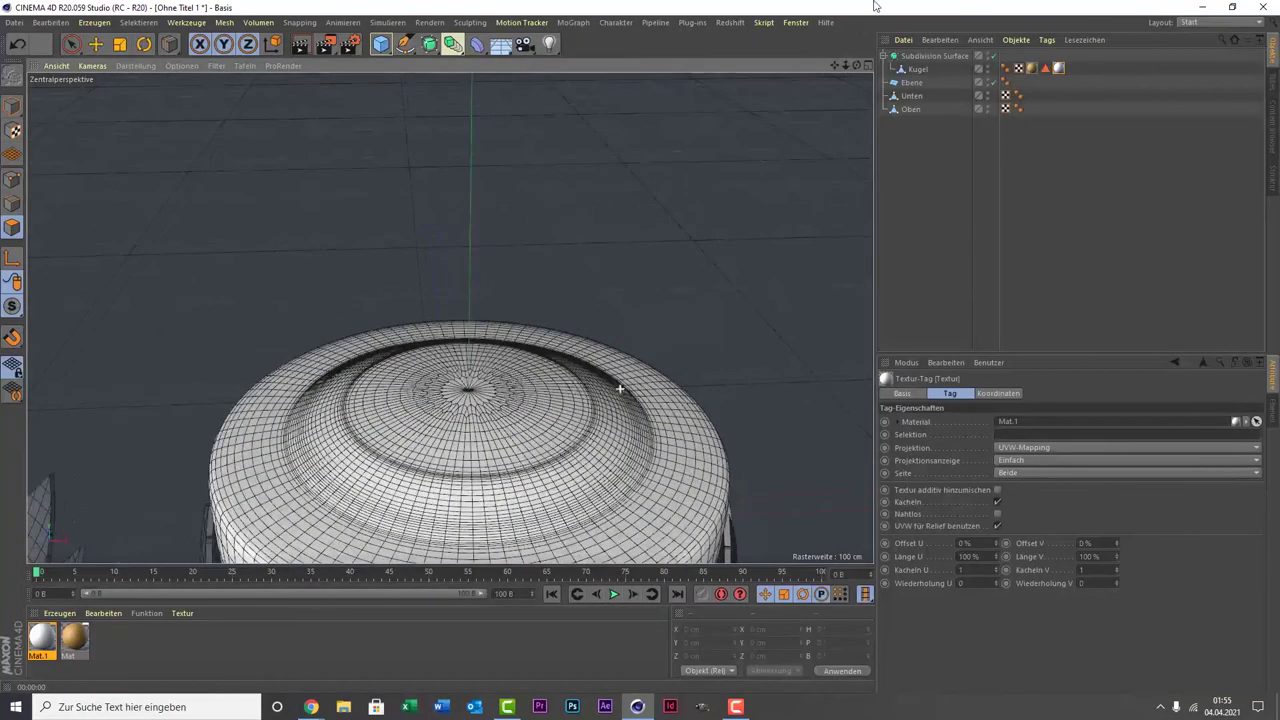
pyautogui.moveTo(1034, 68); pyautogui.dragTo(1073, 66)
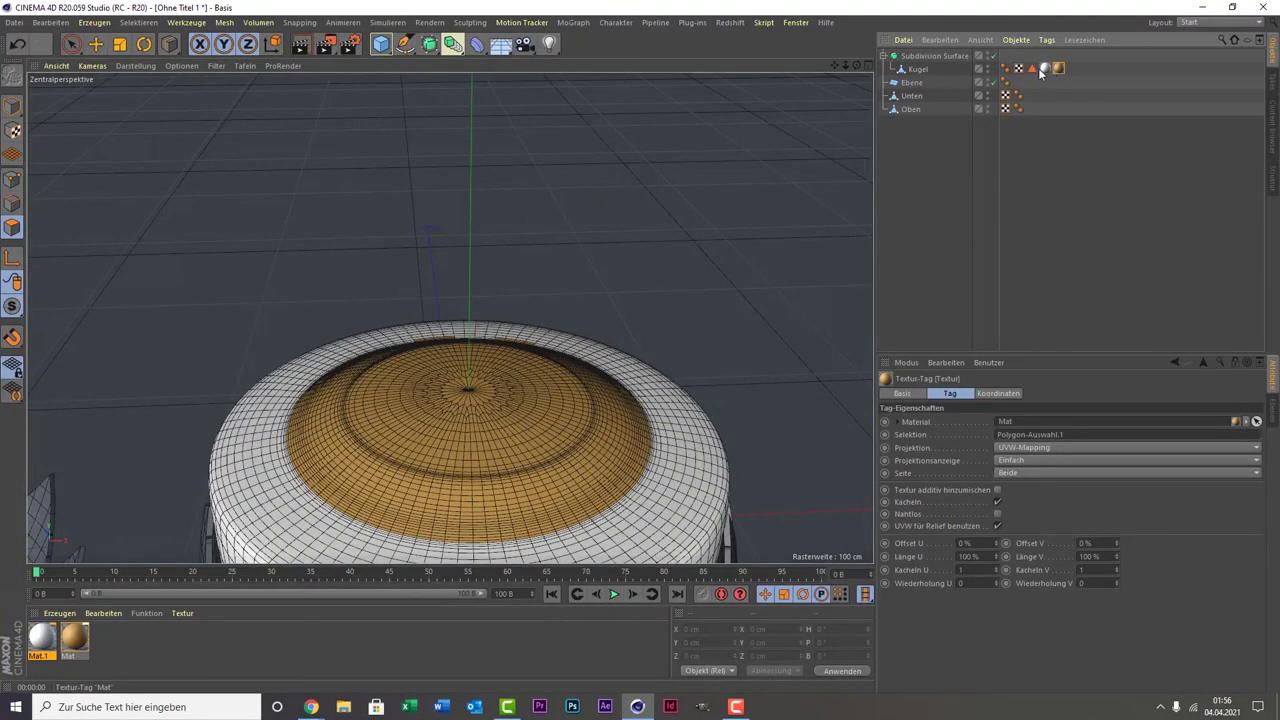
pyautogui.scroll(-2, 354, 471)
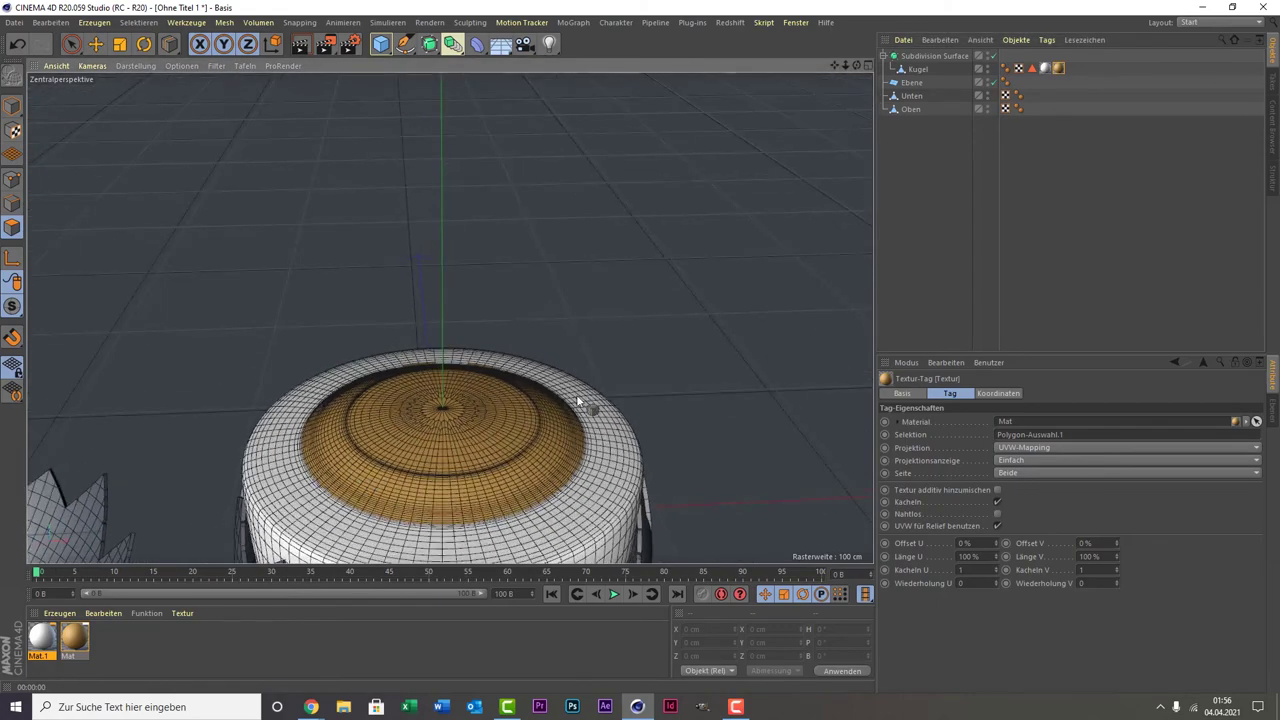
# - Frame Kugel and squash it vertically with Scale in Model mode
pyautogui.click(915, 69)
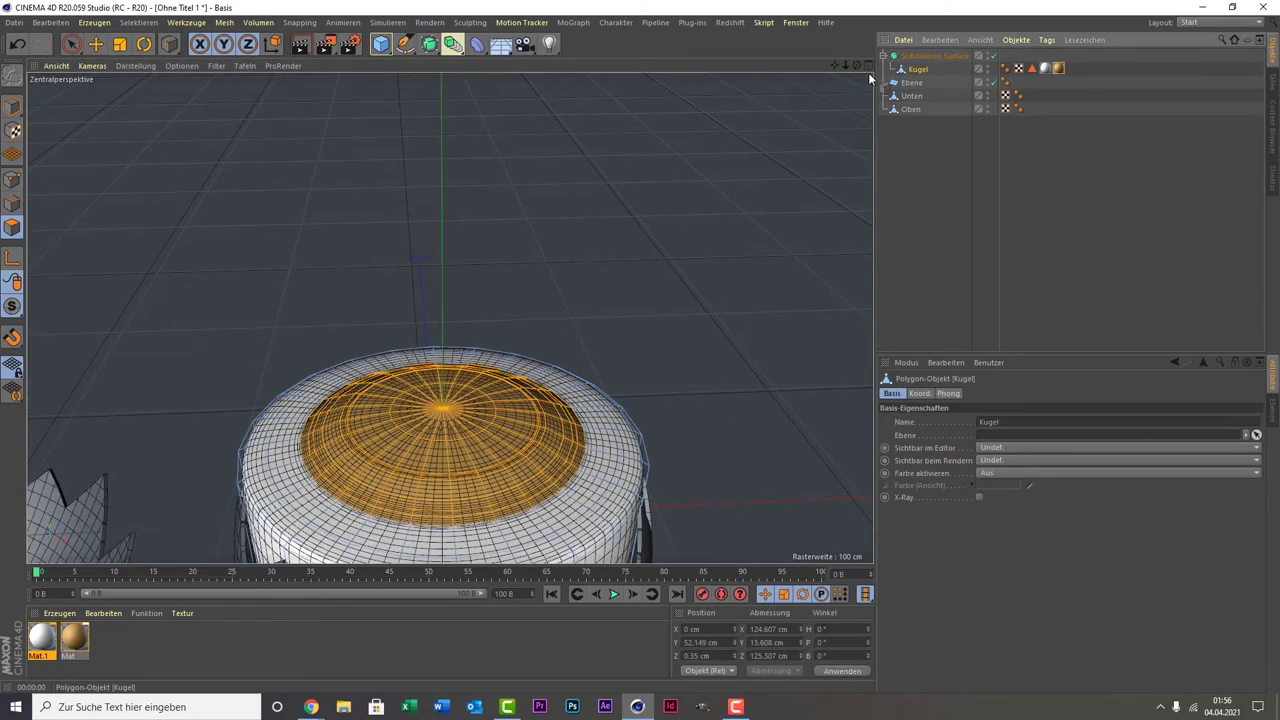
pyautogui.press('o')
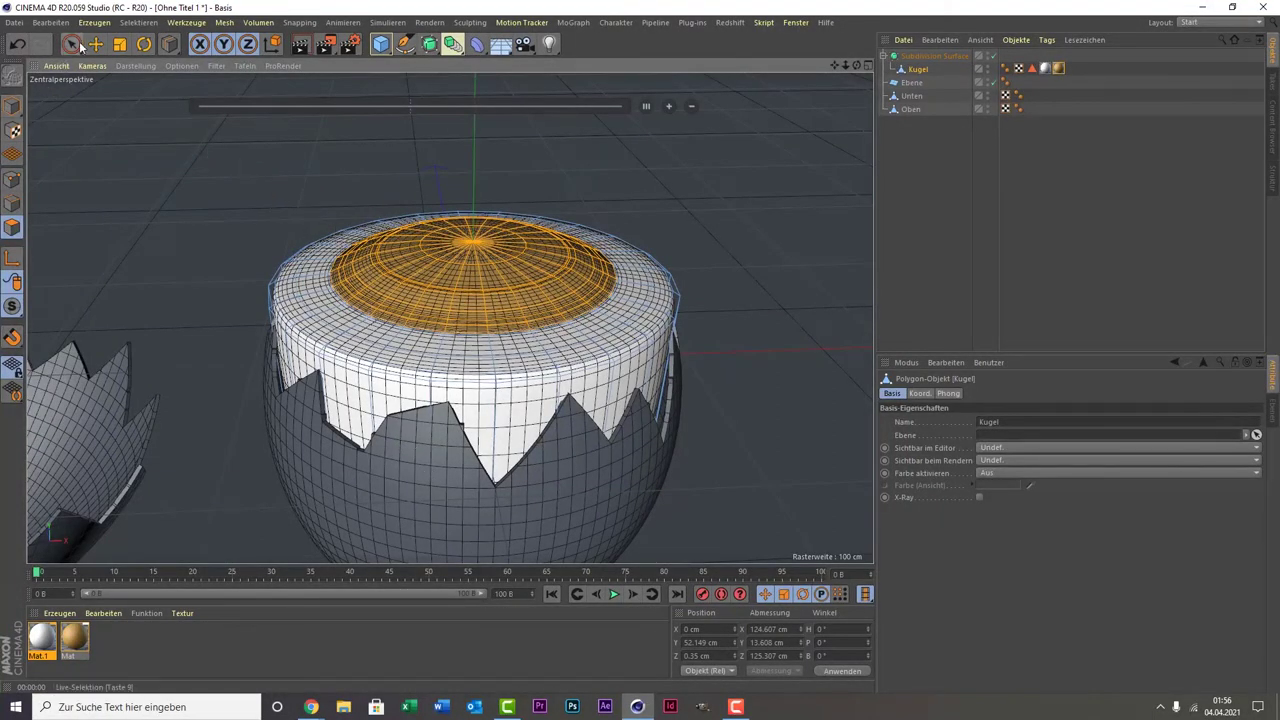
pyautogui.click(119, 43)
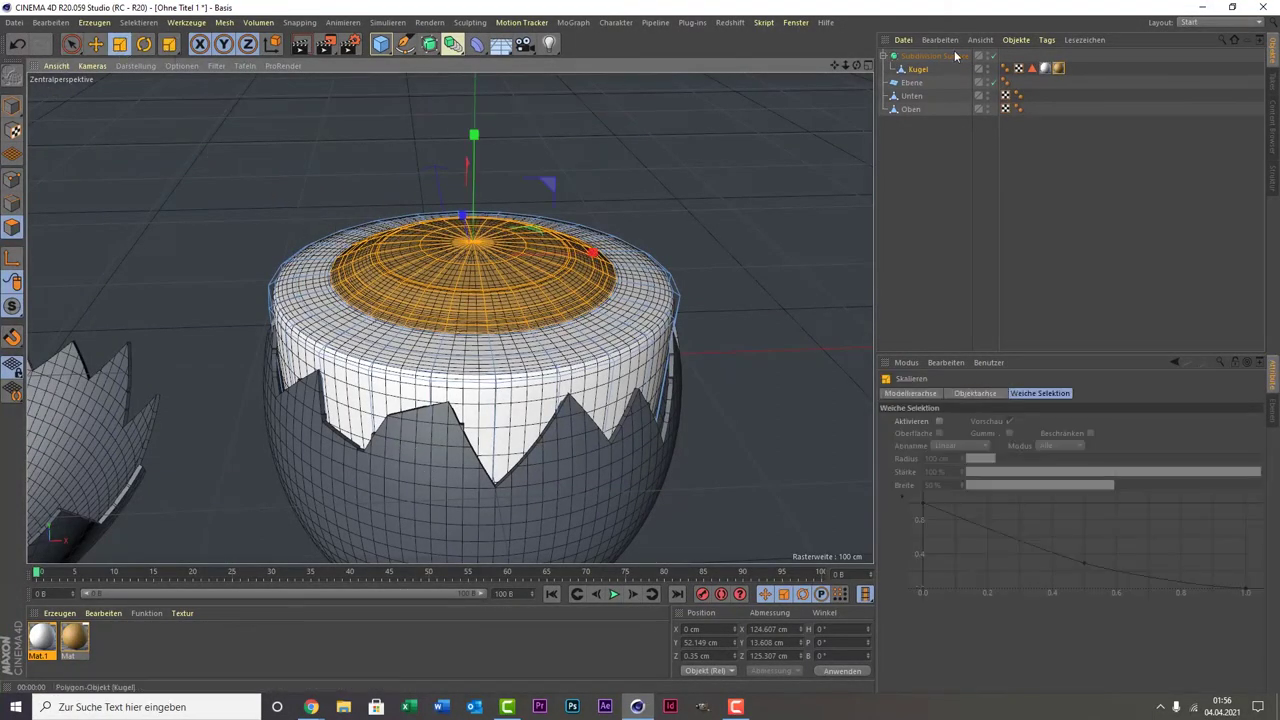
pyautogui.click(13, 106)
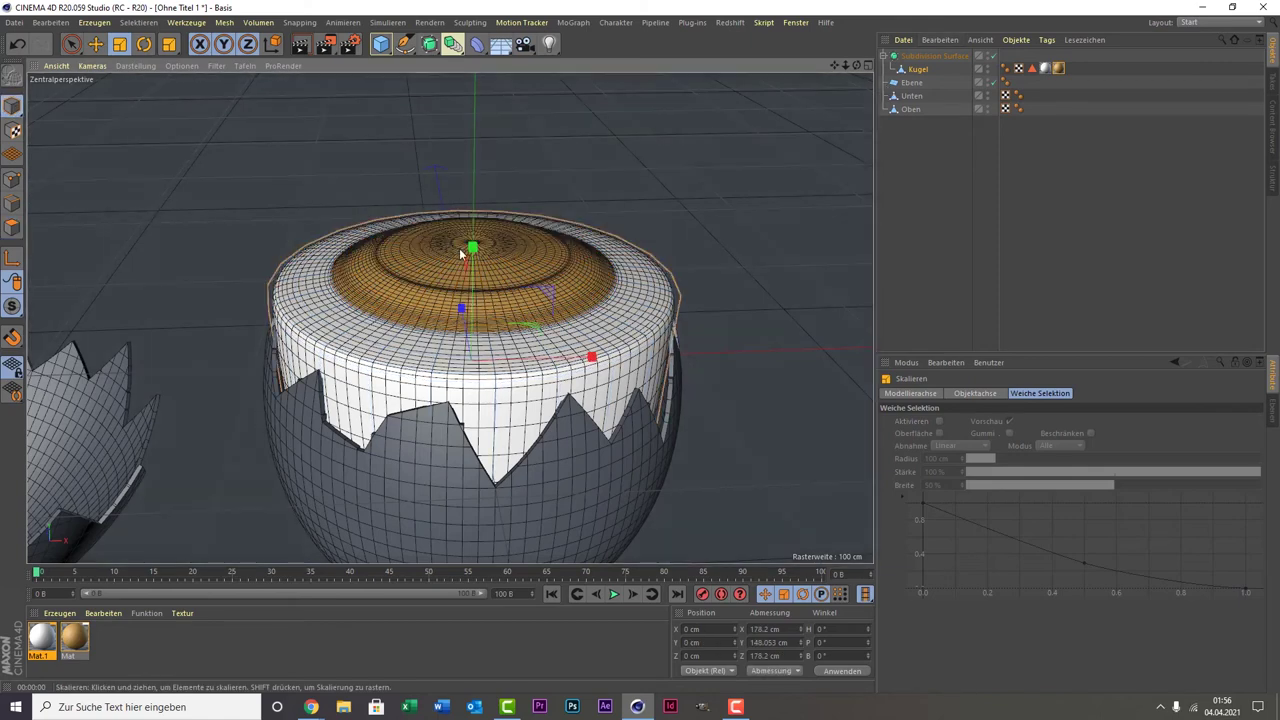
pyautogui.moveTo(472, 248)
pyautogui.mouseDown()
pyautogui.moveTo(479, 340)
pyautogui.moveTo(491, 338)
pyautogui.moveTo(492, 308)
pyautogui.mouseUp()
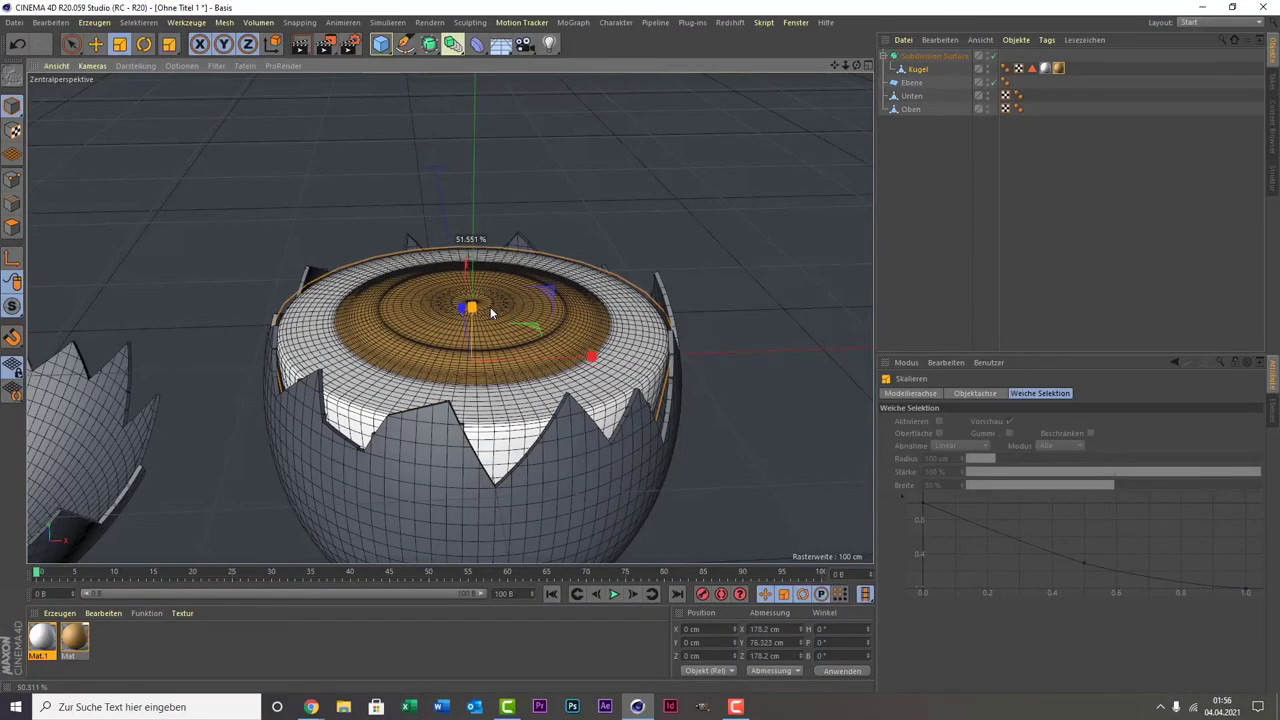
# - Move the liquid surface down to Y -29.401 cm inside the cracked shell
pyautogui.click(71, 43)
pyautogui.moveTo(466, 263)
pyautogui.mouseDown()
pyautogui.moveTo(473, 332)
pyautogui.moveTo(472, 308)
pyautogui.mouseUp()
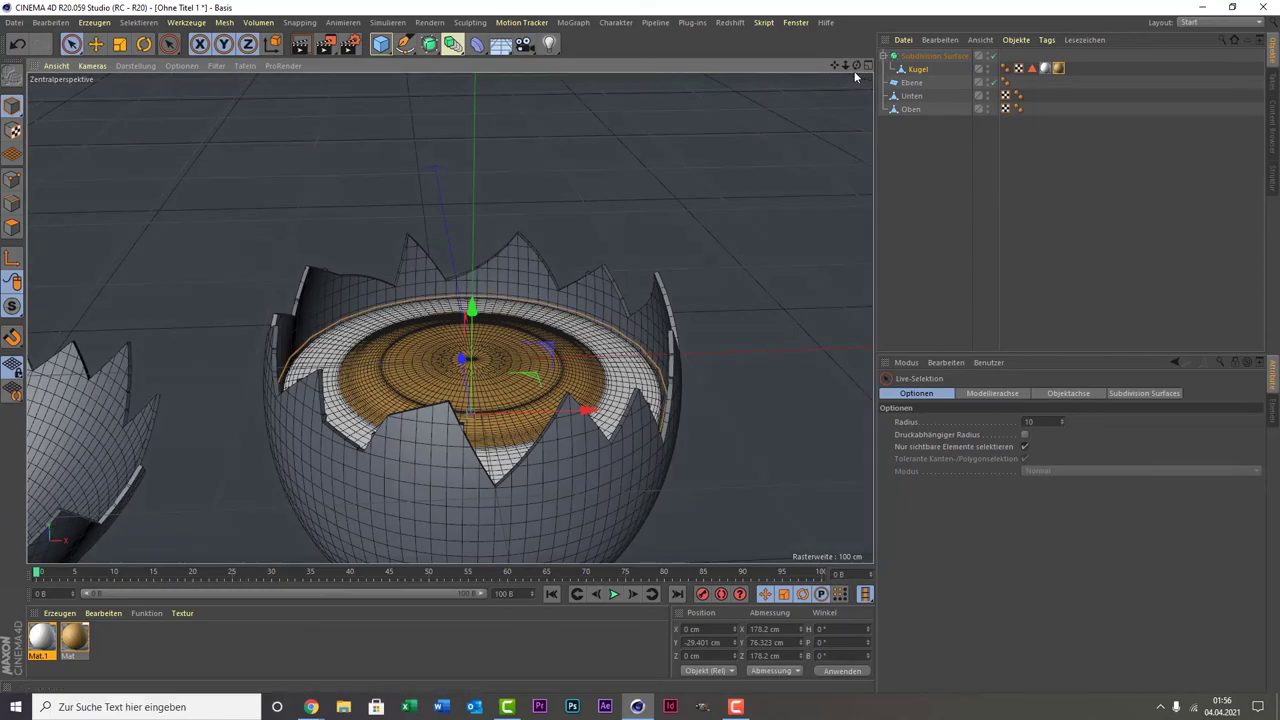
pyautogui.moveTo(856, 65)
pyautogui.mouseDown()
pyautogui.moveTo(450, 318)
pyautogui.moveTo(845, 63)
pyautogui.moveTo(272, 110)
pyautogui.mouseUp()
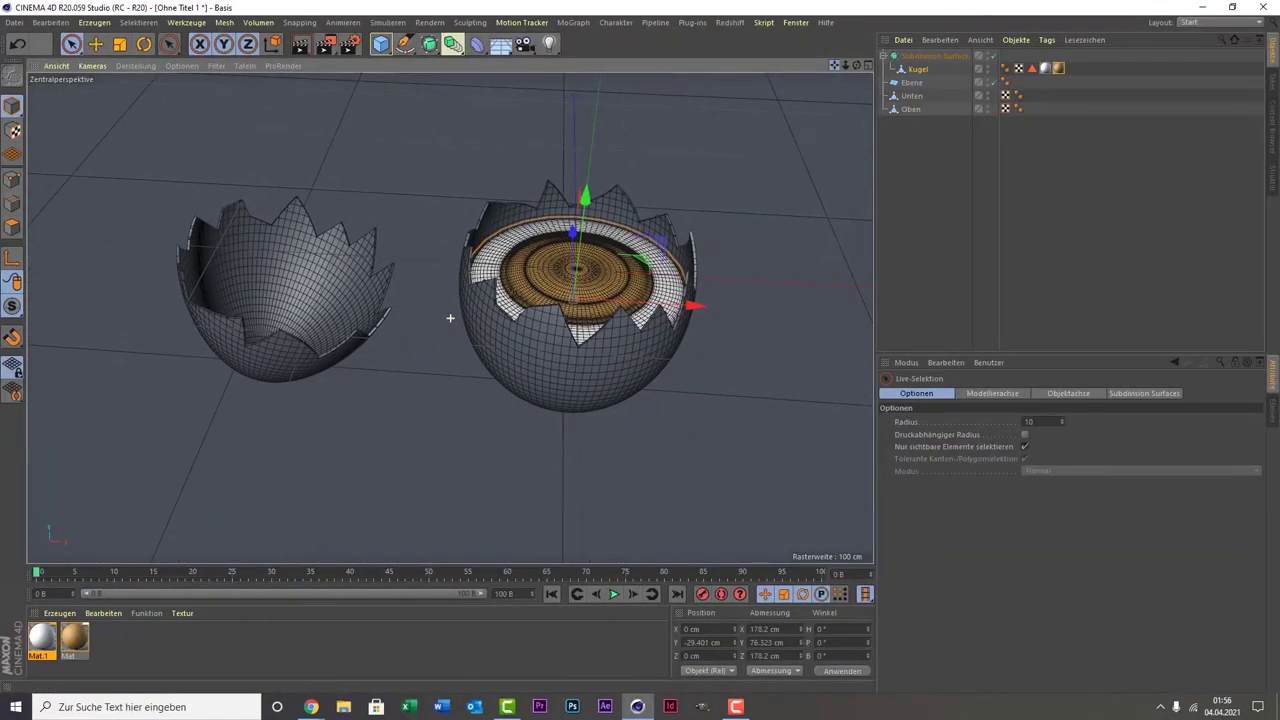
# - Preview the egg, then undo until both materials and their tags are removed from Kugel
pyautogui.click(300, 43)
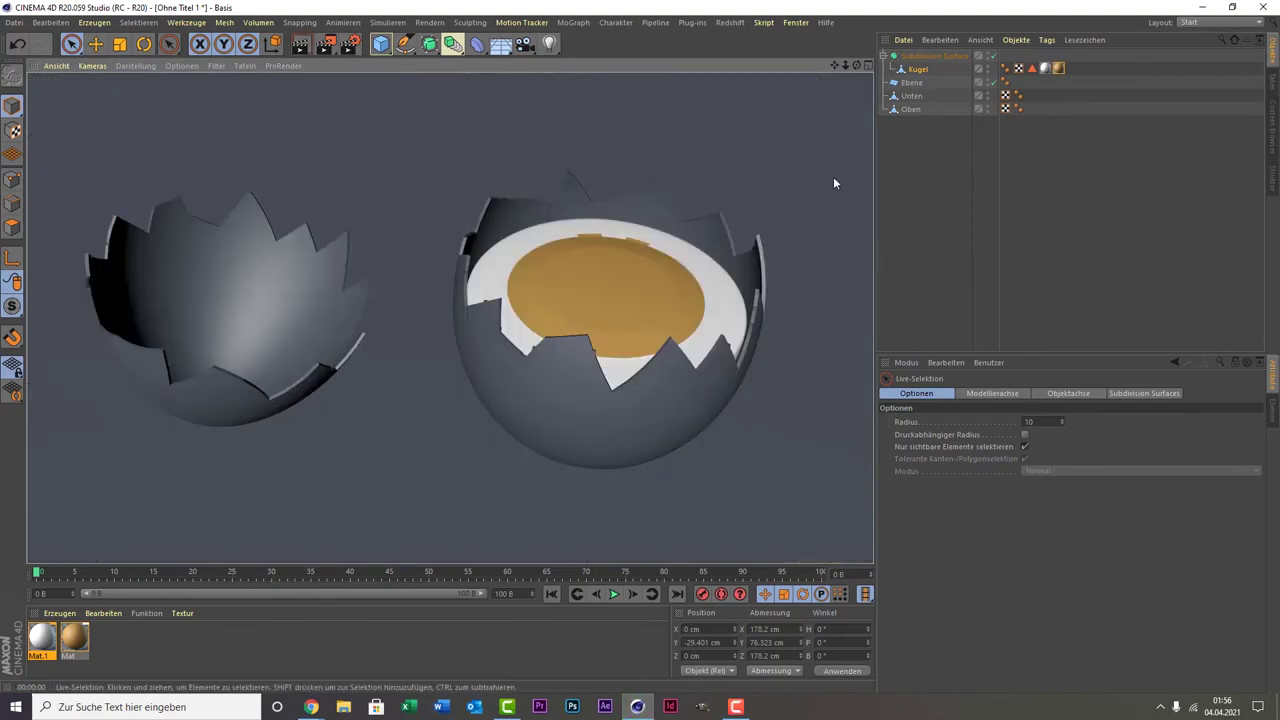
pyautogui.scroll(5, 635, 318)
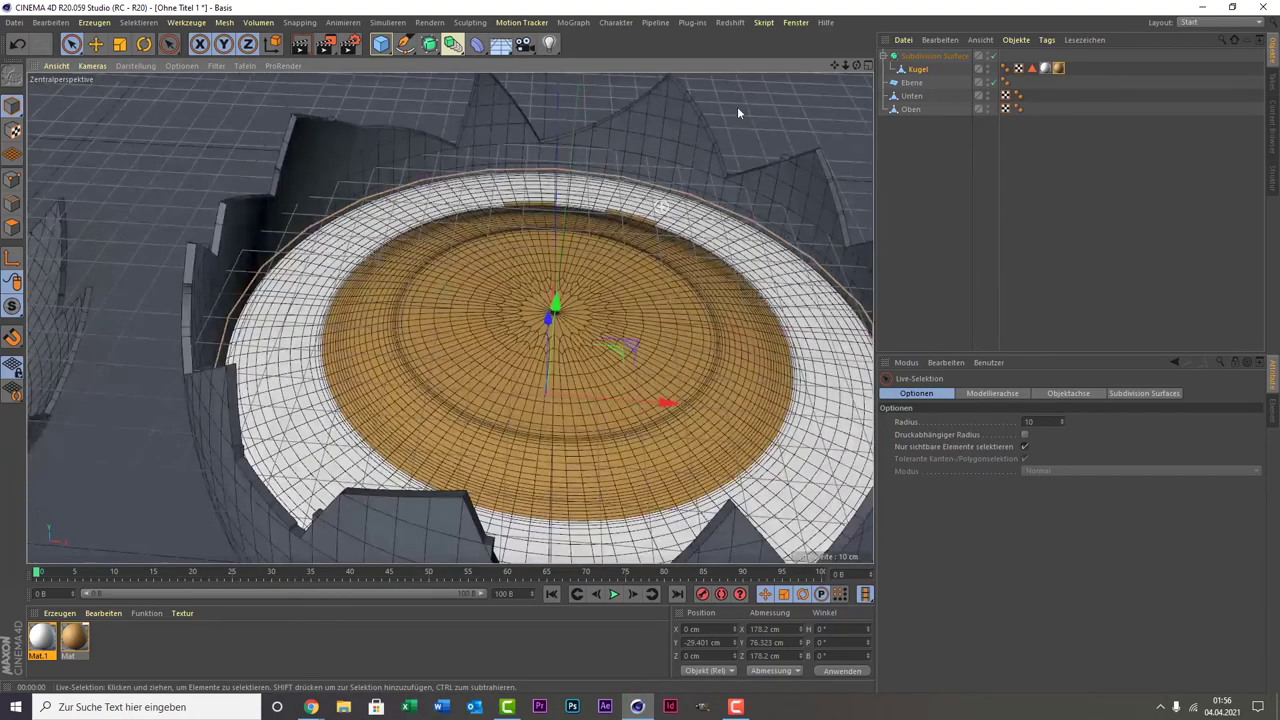
pyautogui.scroll(5, 737, 106)
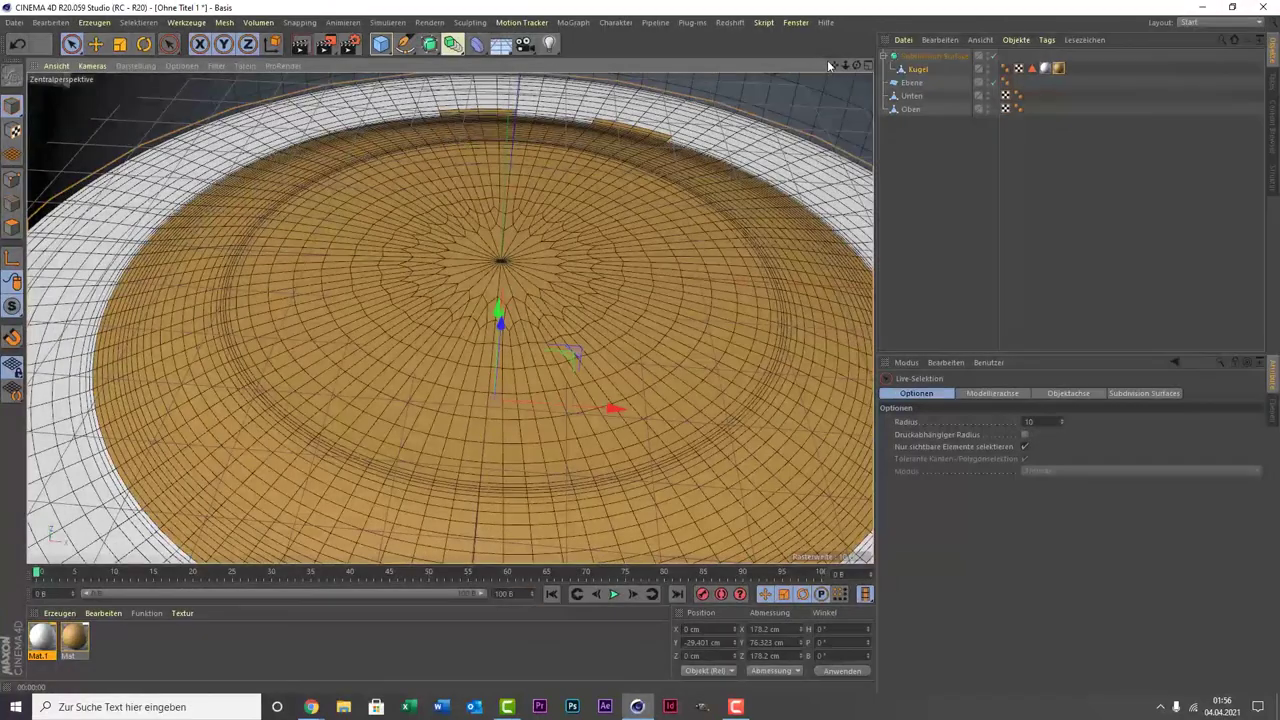
pyautogui.moveTo(838, 66); pyautogui.dragTo(838, 83)
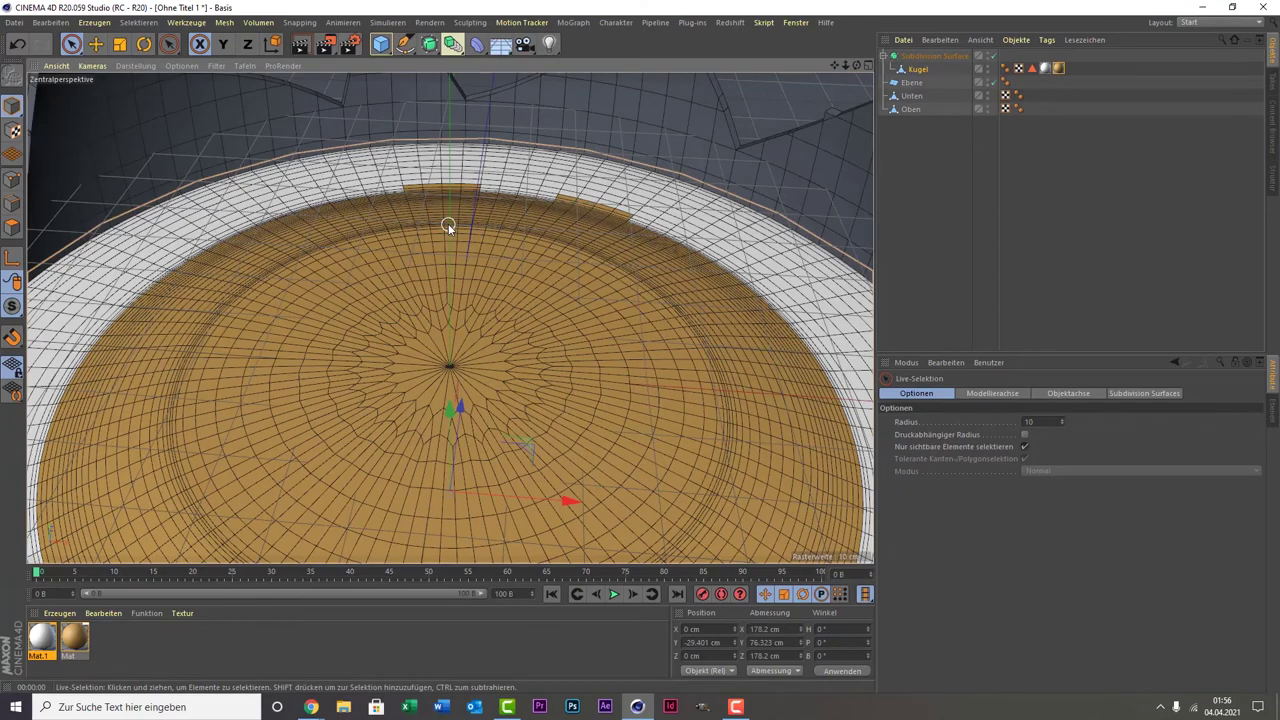
pyautogui.keyDown('alt'); pyautogui.moveTo(448, 227); pyautogui.dragTo(449, 223); pyautogui.keyUp('alt')
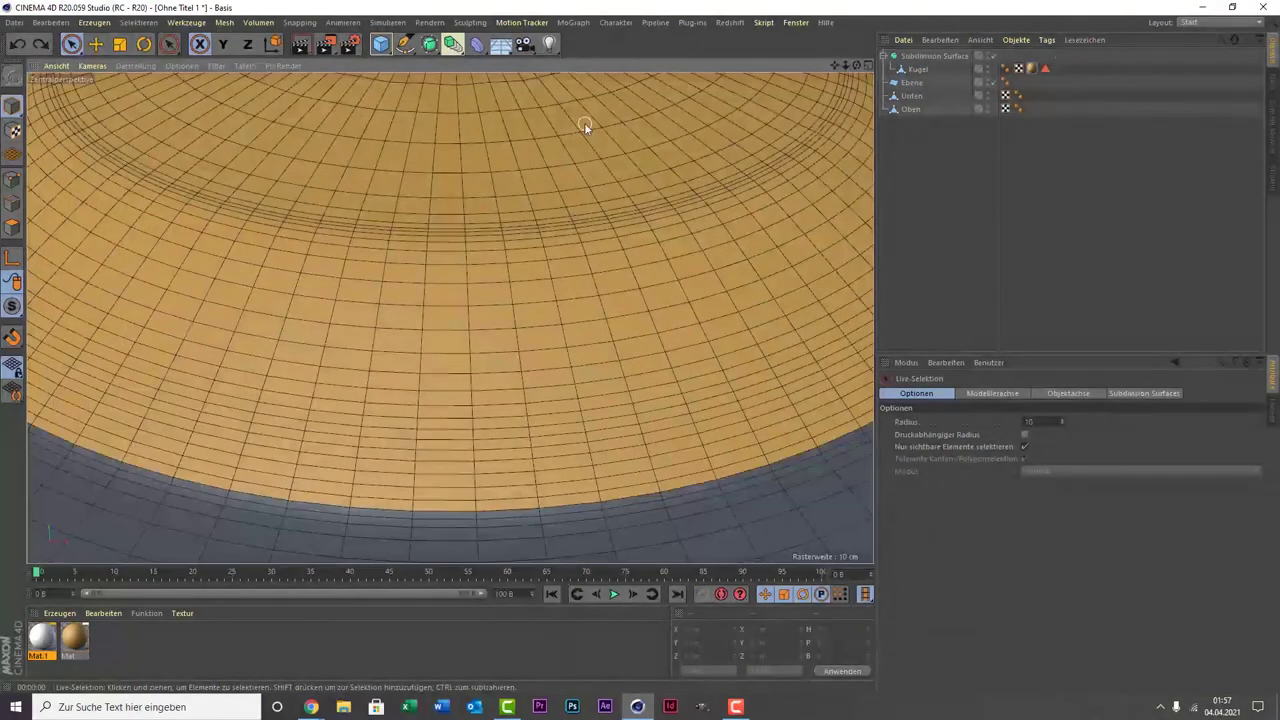
pyautogui.scroll(-2, 584, 122)
pyautogui.scroll(-2, 584, 122)
pyautogui.scroll(-2, 584, 123)
pyautogui.hotkey('ctrl', 'z')
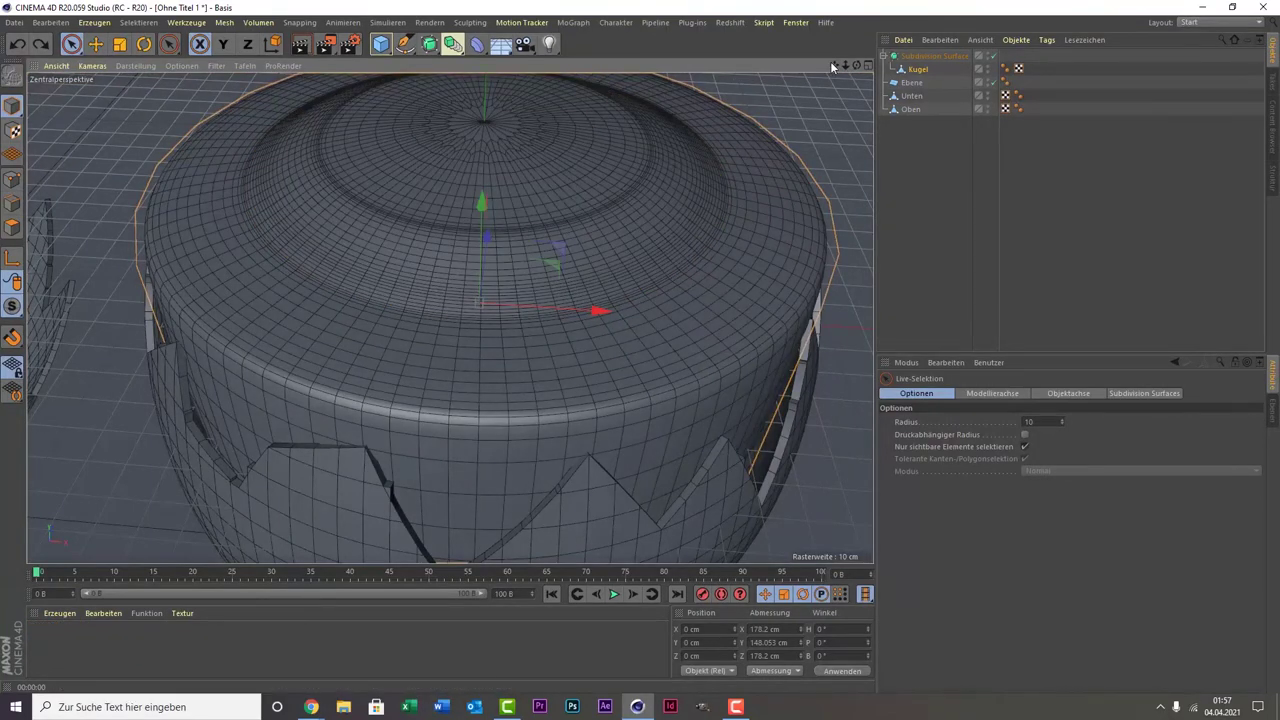
# - Put Kugel in Polygon mode and orbit around the dome to inspect its selected centre polygons
pyautogui.moveTo(830, 61); pyautogui.dragTo(830, 95)
pyautogui.doubleClick(918, 68)
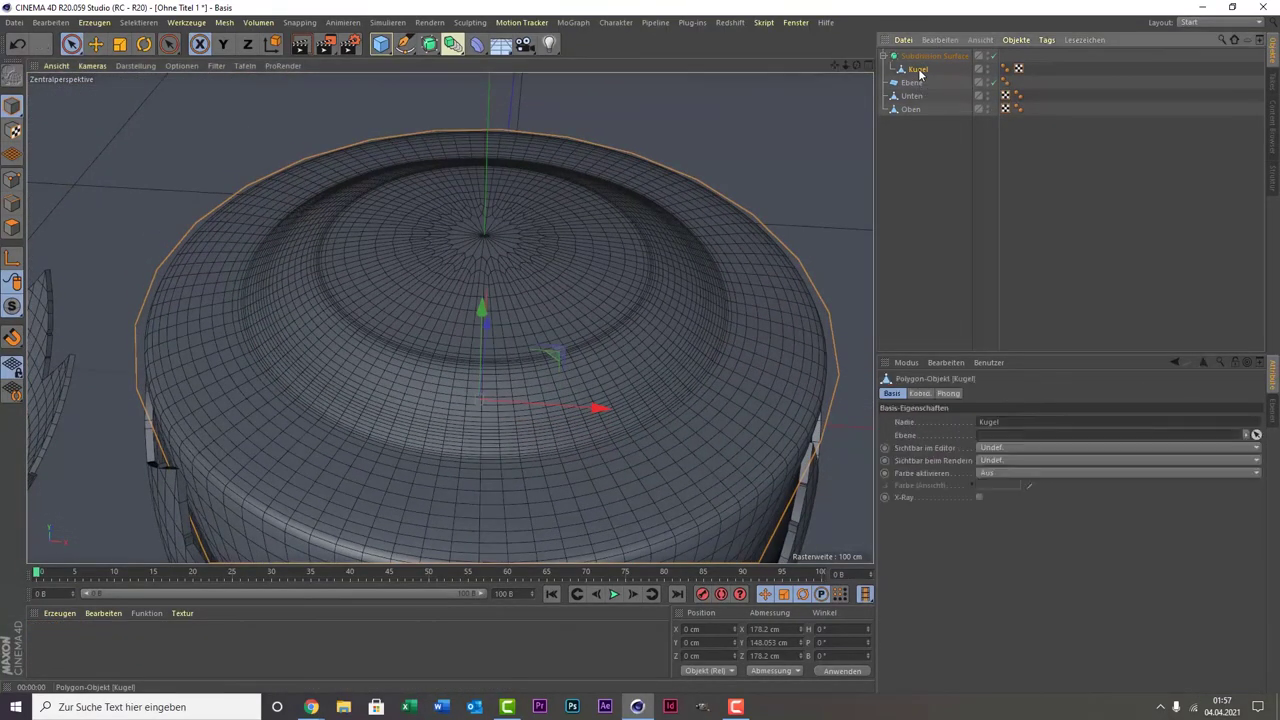
pyautogui.click(12, 229)
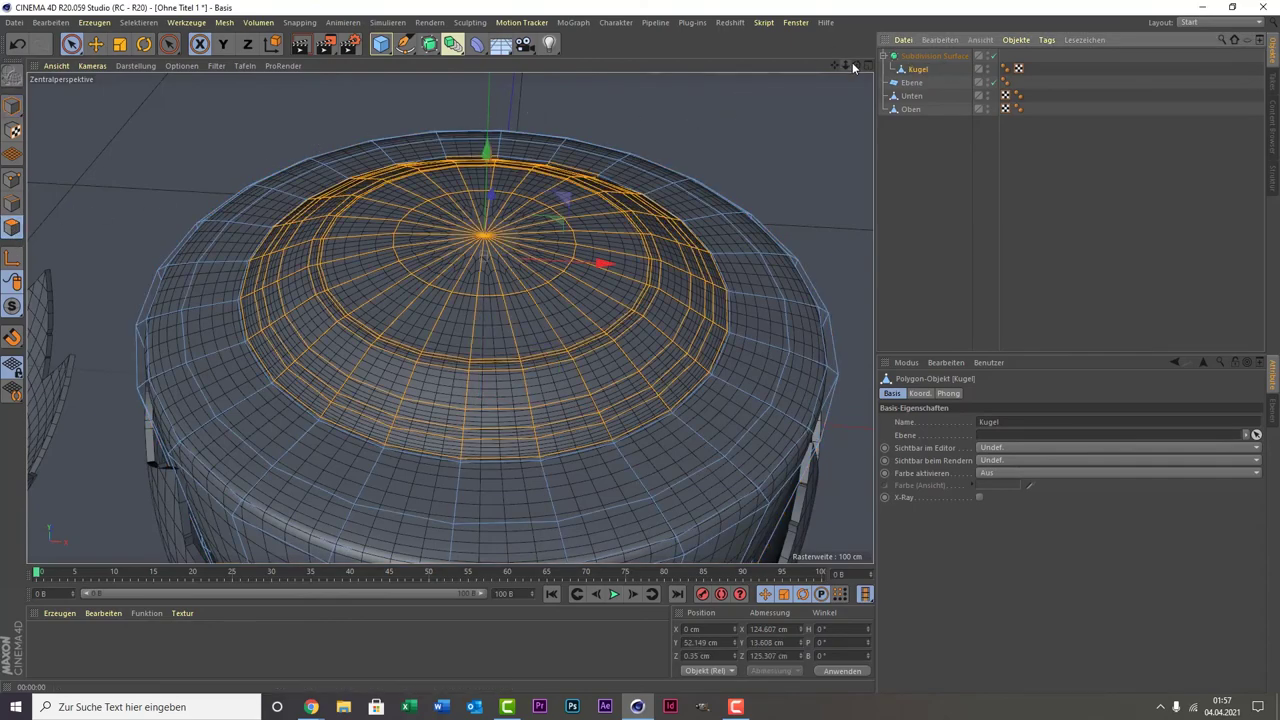
pyautogui.moveTo(857, 65); pyautogui.dragTo(450, 317)
pyautogui.scroll(3, 810, 440)
pyautogui.scroll(2, 810, 440)
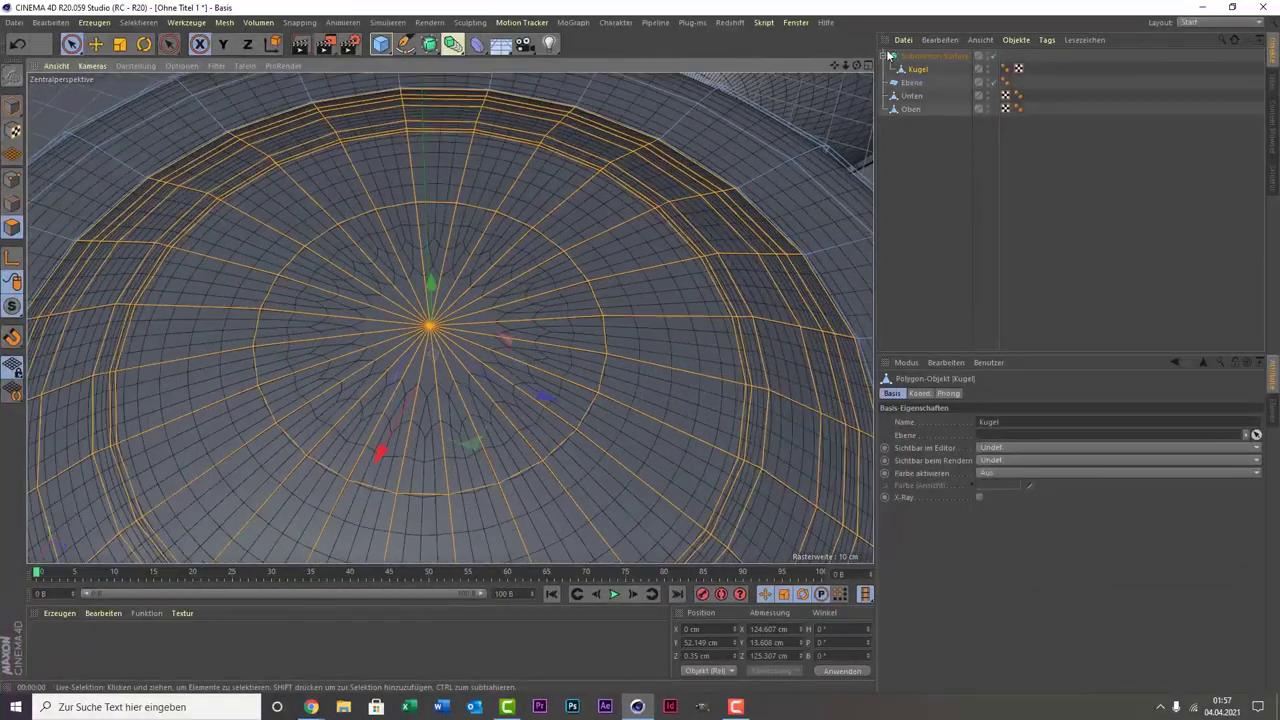
pyautogui.moveTo(856, 65); pyautogui.dragTo(780, 74)
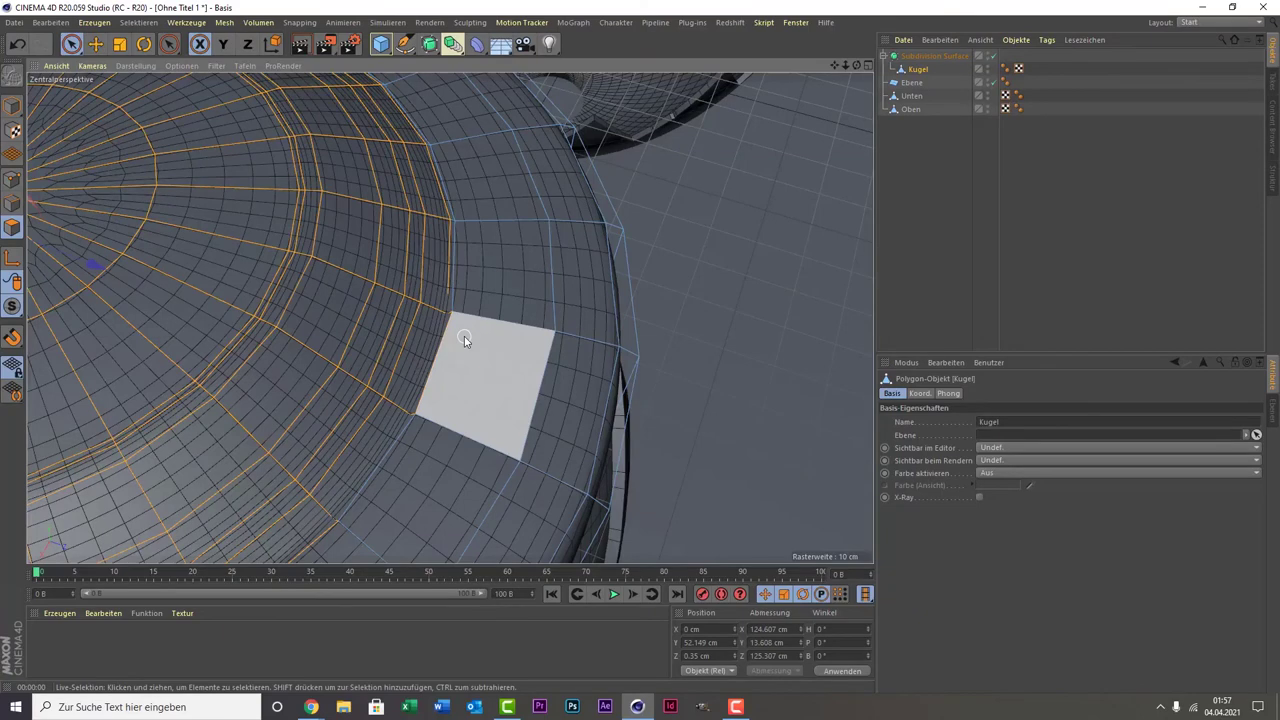
pyautogui.keyDown('alt'); pyautogui.moveTo(483, 334); pyautogui.dragTo(514, 251); pyautogui.keyUp('alt')
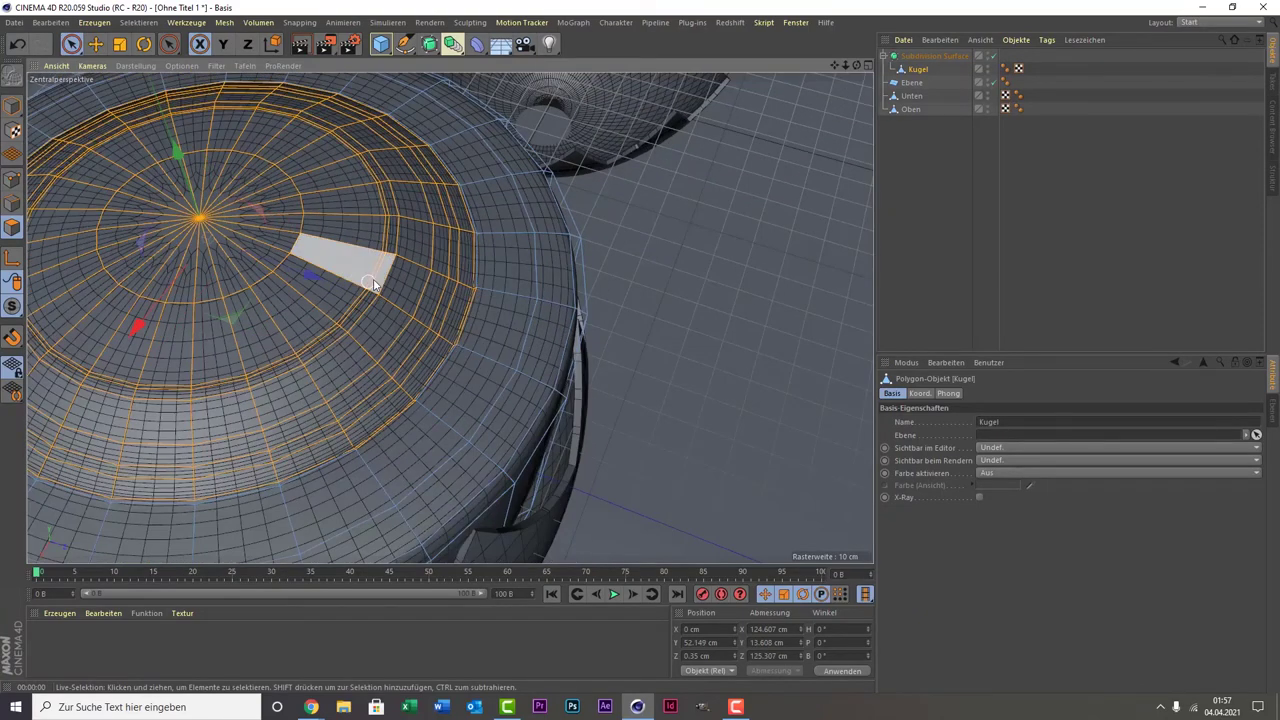
pyautogui.scroll(2, 460, 205)
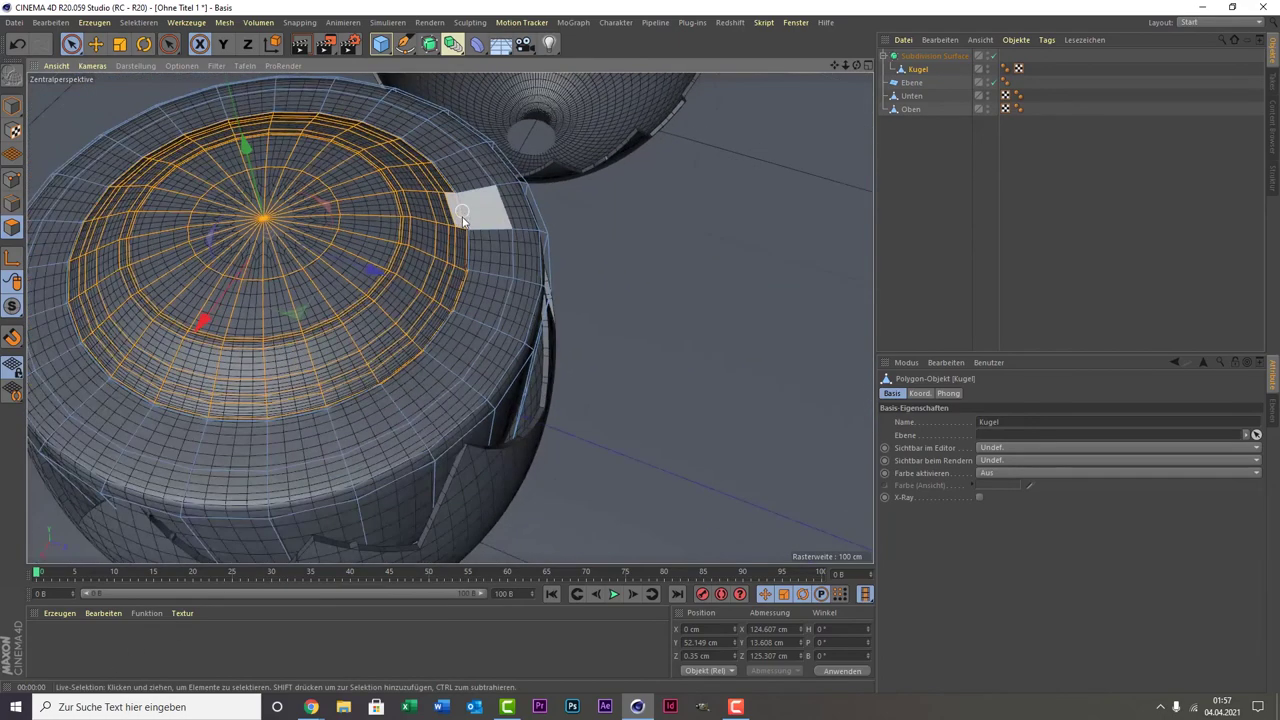
pyautogui.scroll(2, 264, 398)
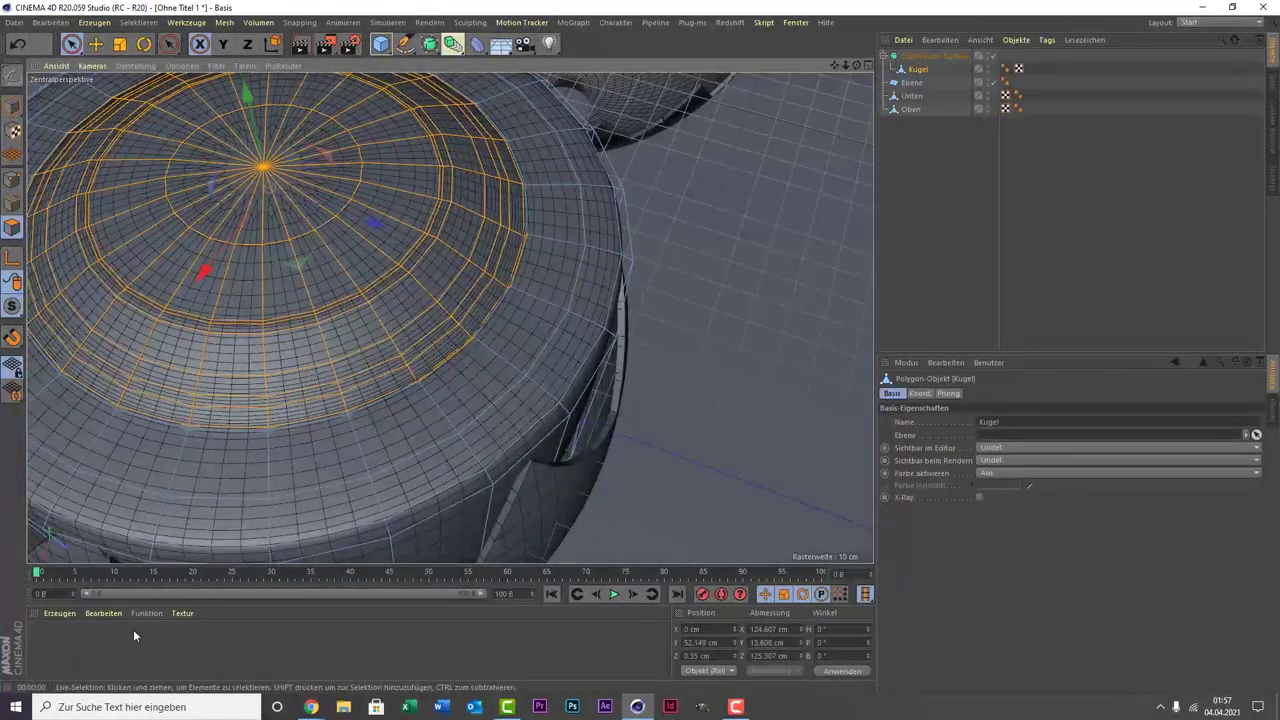
pyautogui.scroll(-2, 600, 272)
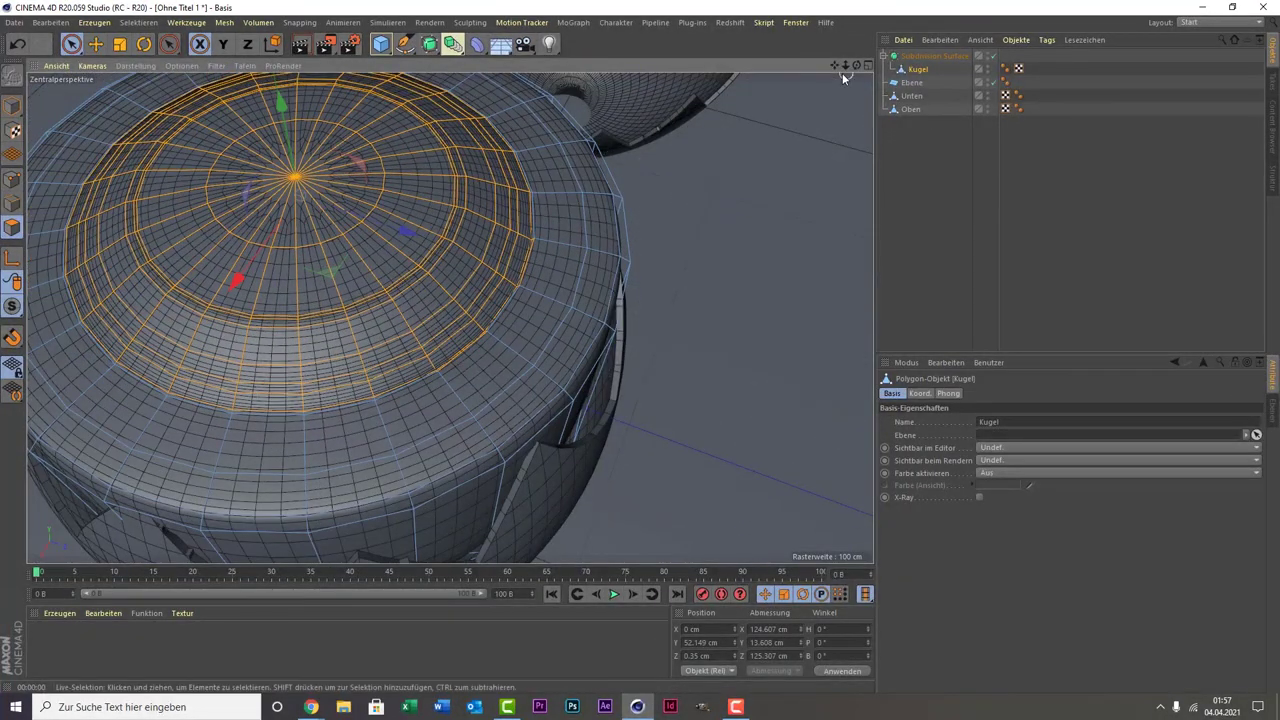
pyautogui.moveTo(840, 67)
pyautogui.mouseDown()
pyautogui.moveTo(450, 318)
pyautogui.moveTo(838, 68)
pyautogui.moveTo(91, 648)
pyautogui.mouseUp()
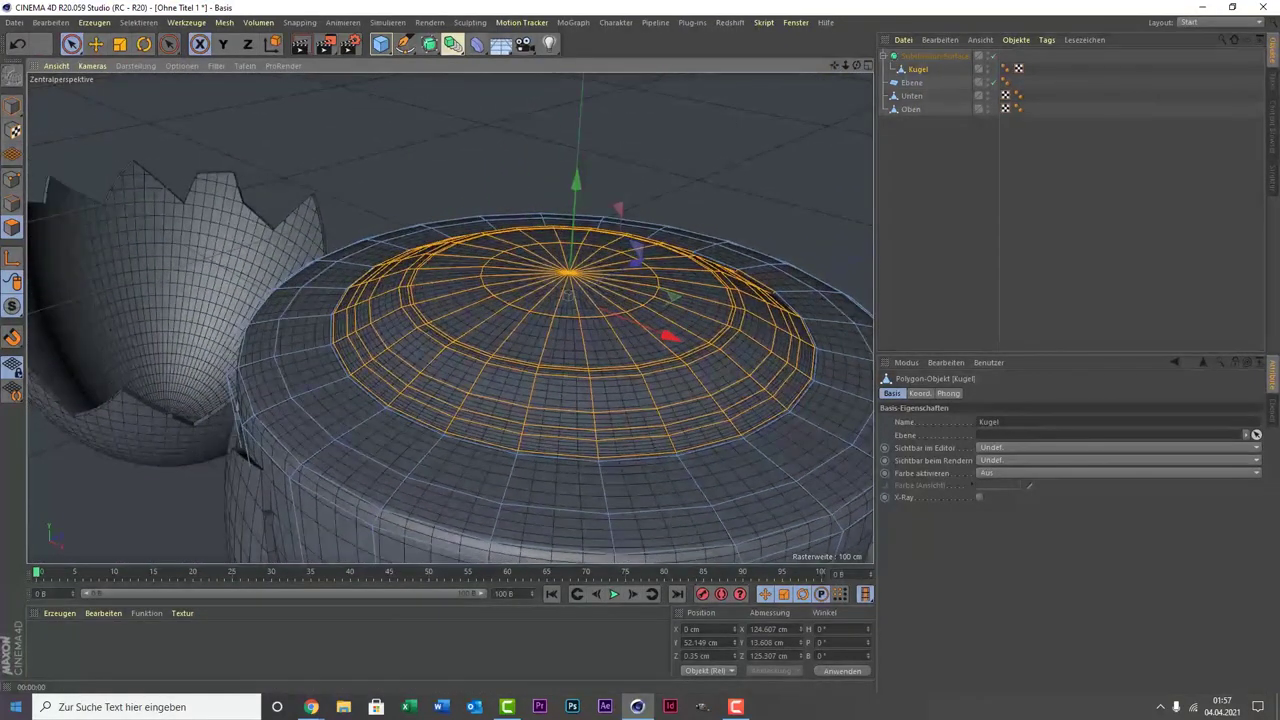
# - Create an orange material Mat (S 64%, V 85%) and apply it to the selected yolk polygons
pyautogui.doubleClick(91, 648)
pyautogui.doubleClick(42, 638)
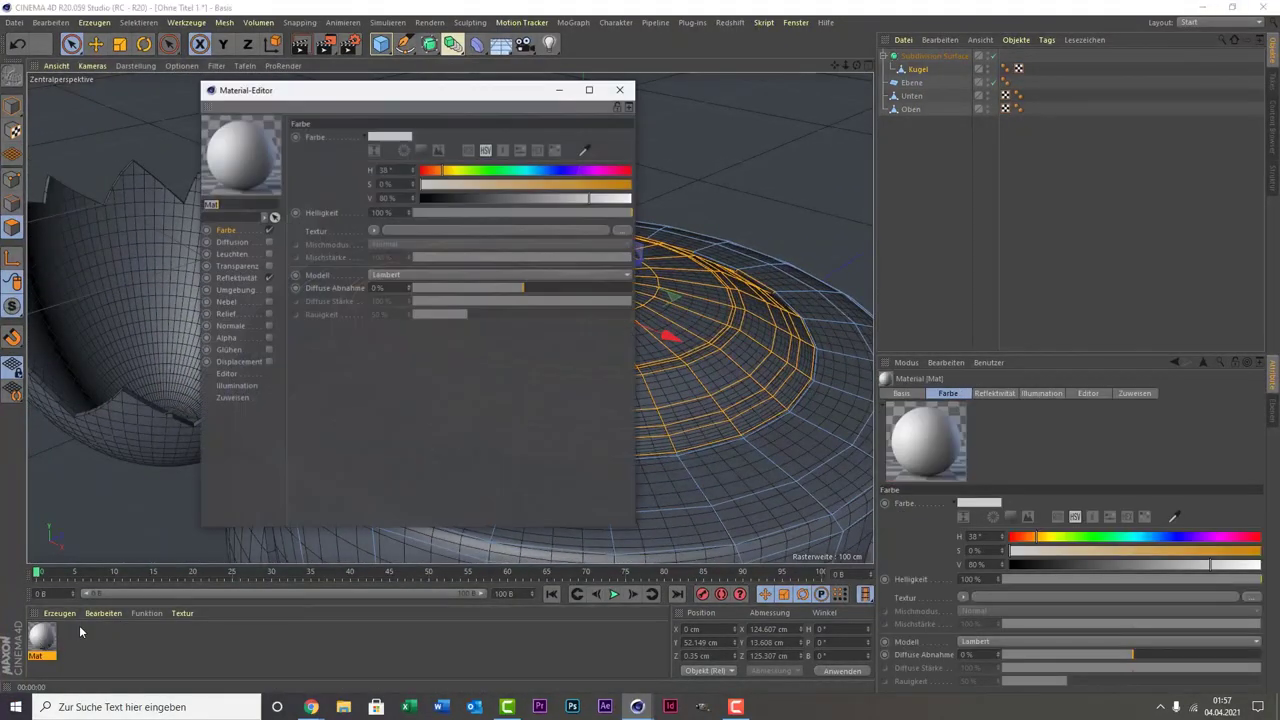
pyautogui.moveTo(543, 186); pyautogui.dragTo(555, 184)
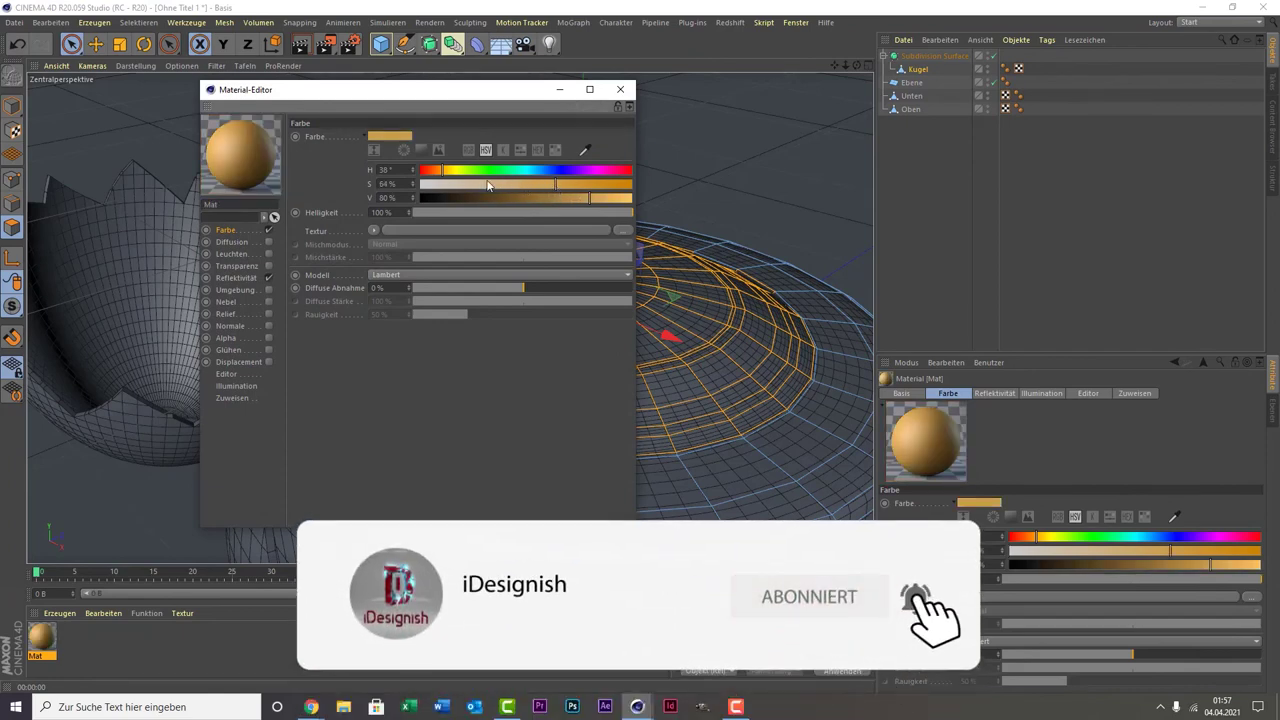
pyautogui.click(599, 197)
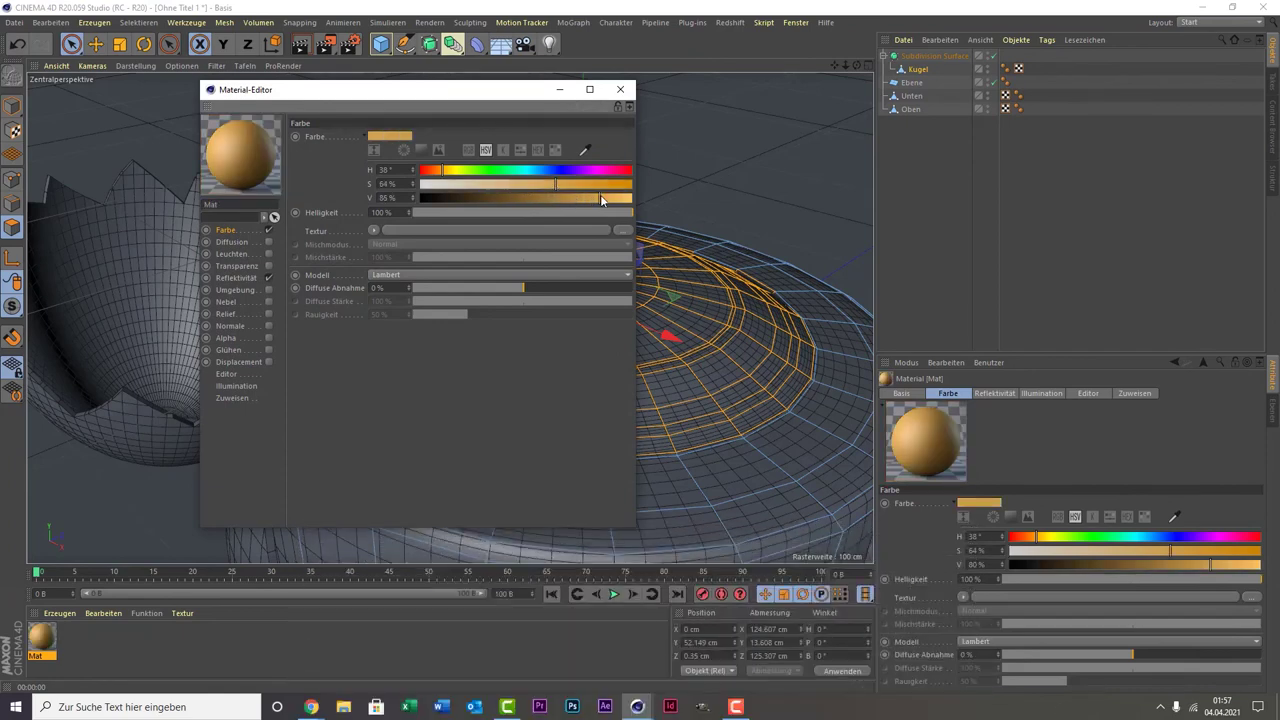
pyautogui.click(620, 91)
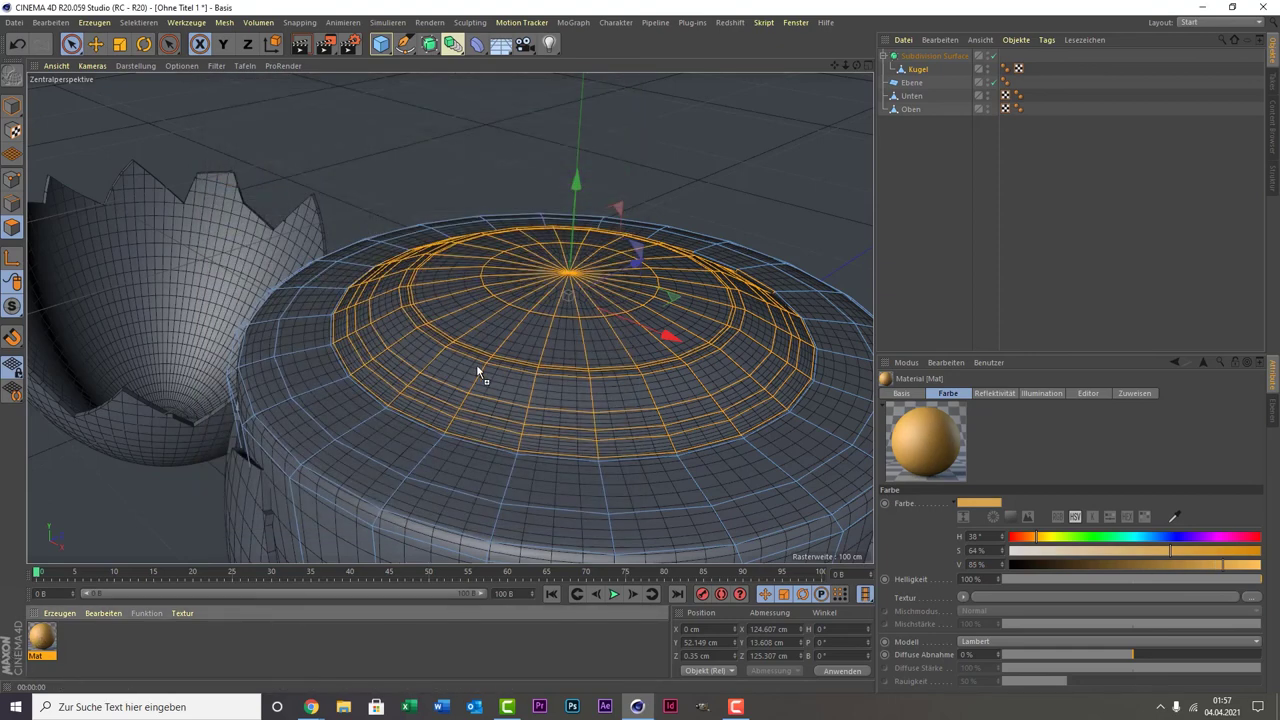
pyautogui.moveTo(541, 311); pyautogui.dragTo(542, 311)
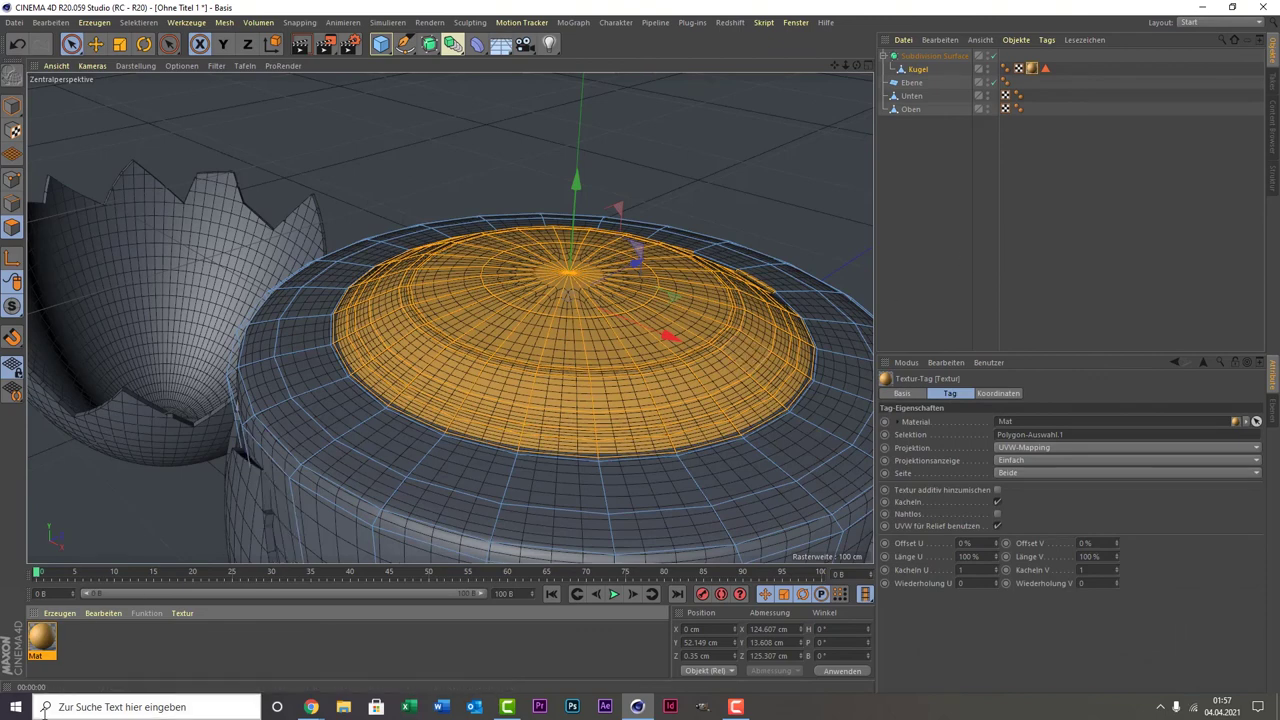
# - Create a pure-white Mat.1 (V 100%) and apply it to the selected polygons
pyautogui.doubleClick(86, 638)
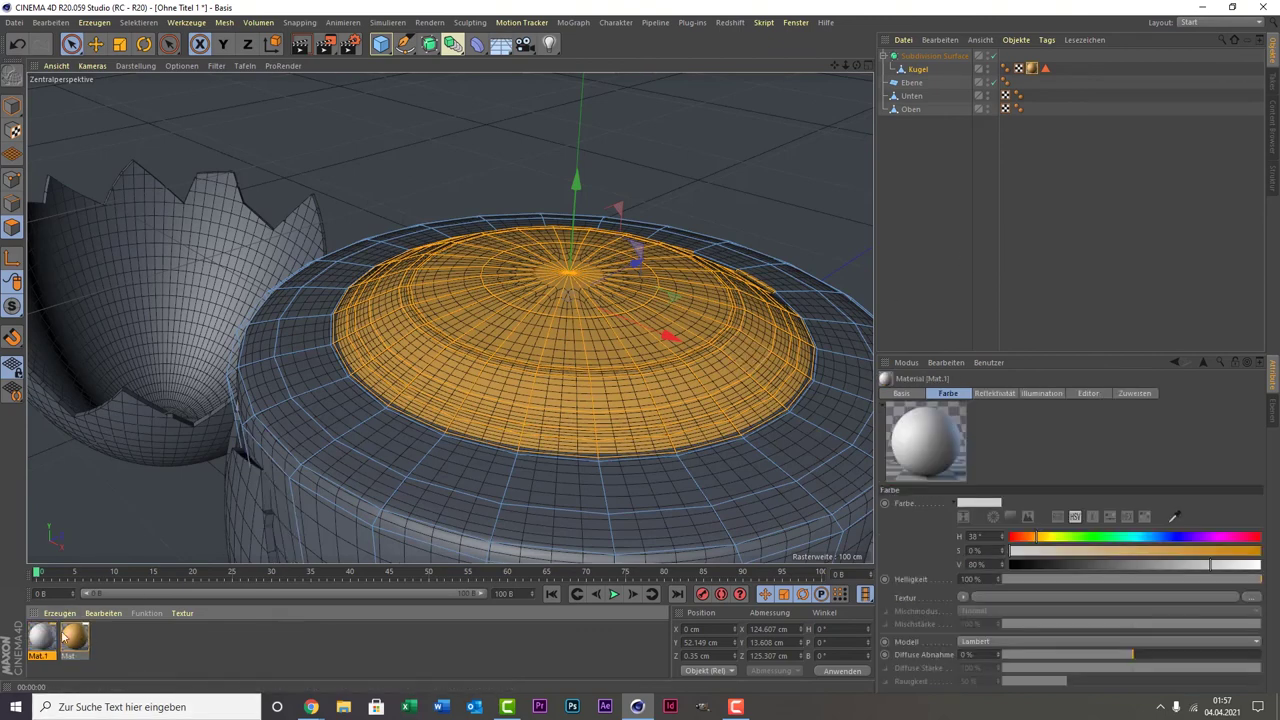
pyautogui.doubleClick(42, 637)
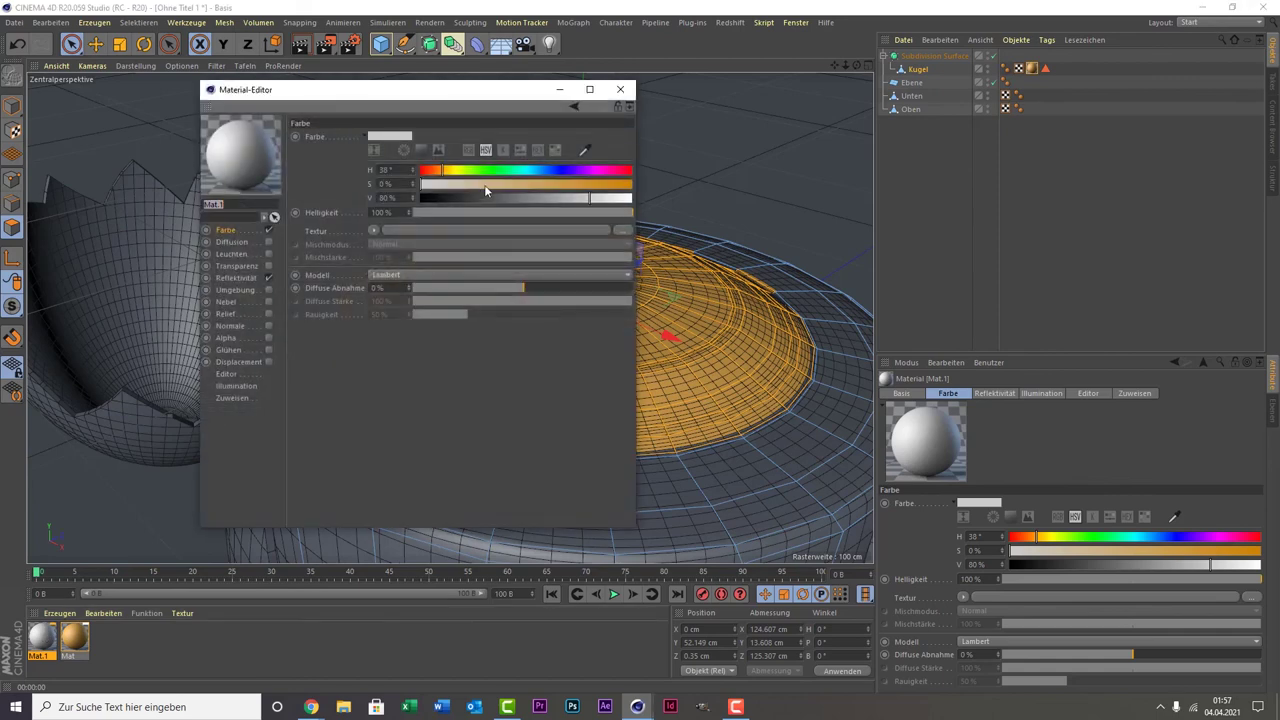
pyautogui.moveTo(522, 205); pyautogui.dragTo(634, 200)
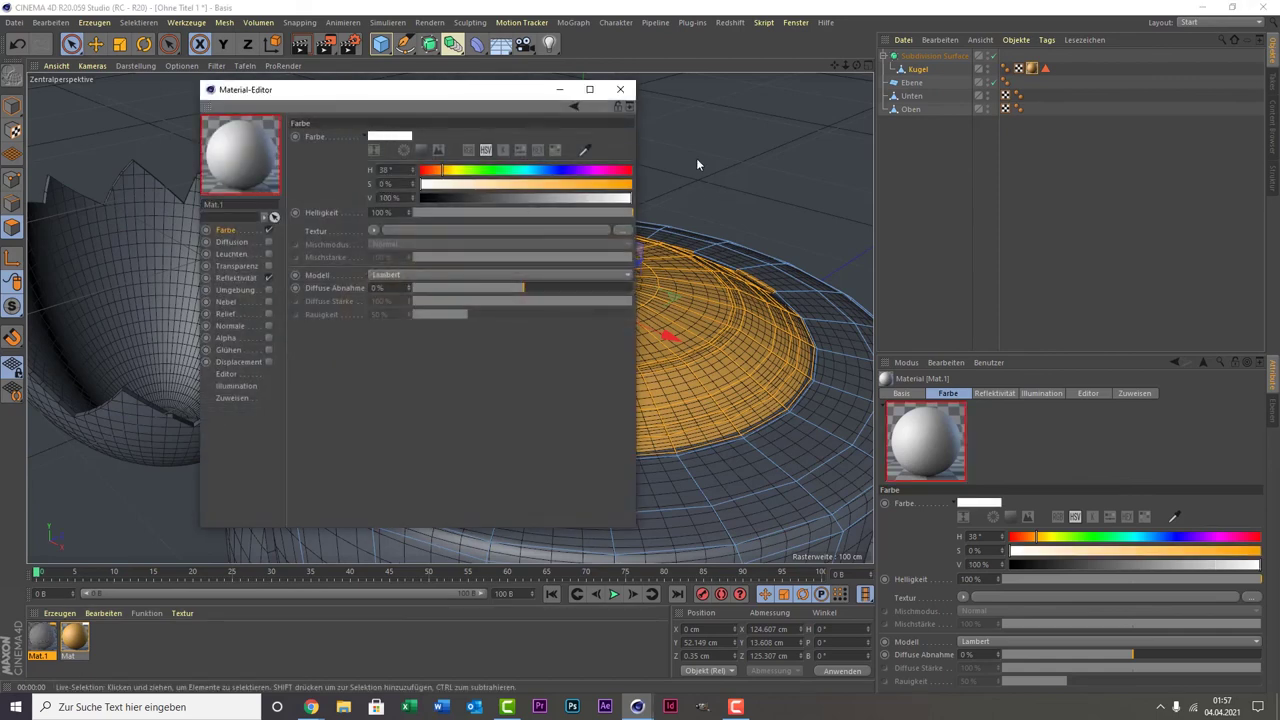
pyautogui.click(630, 93)
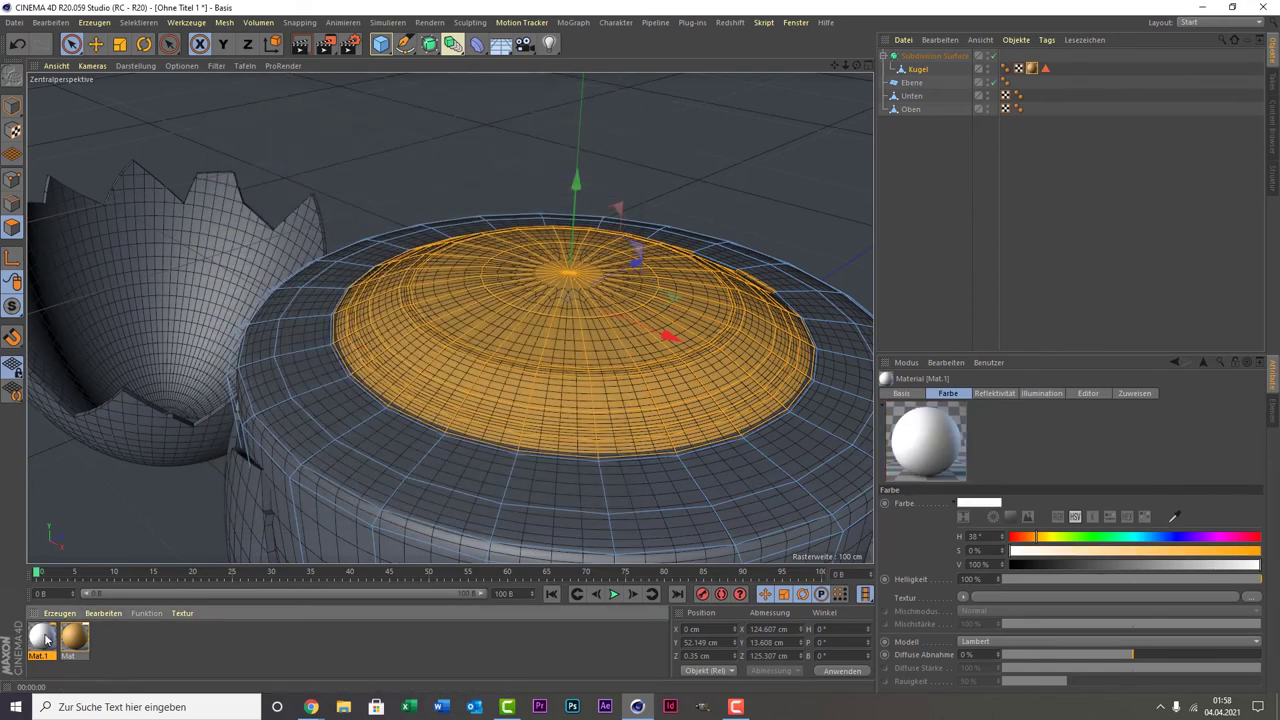
pyautogui.click(168, 655)
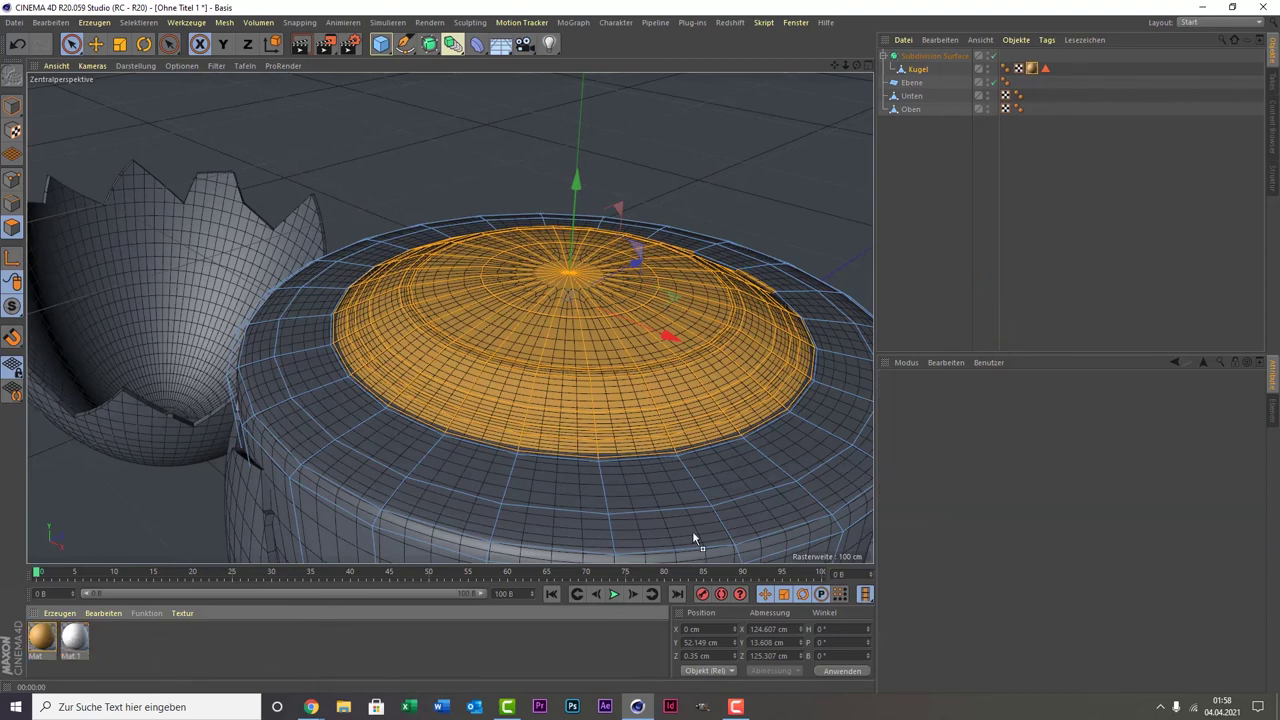
pyautogui.moveTo(692, 530); pyautogui.dragTo(692, 532)
# - Undo the white Mat.1 assignment so the yolk shows orange, then view the whole cracked egg
pyautogui.click(1047, 209)
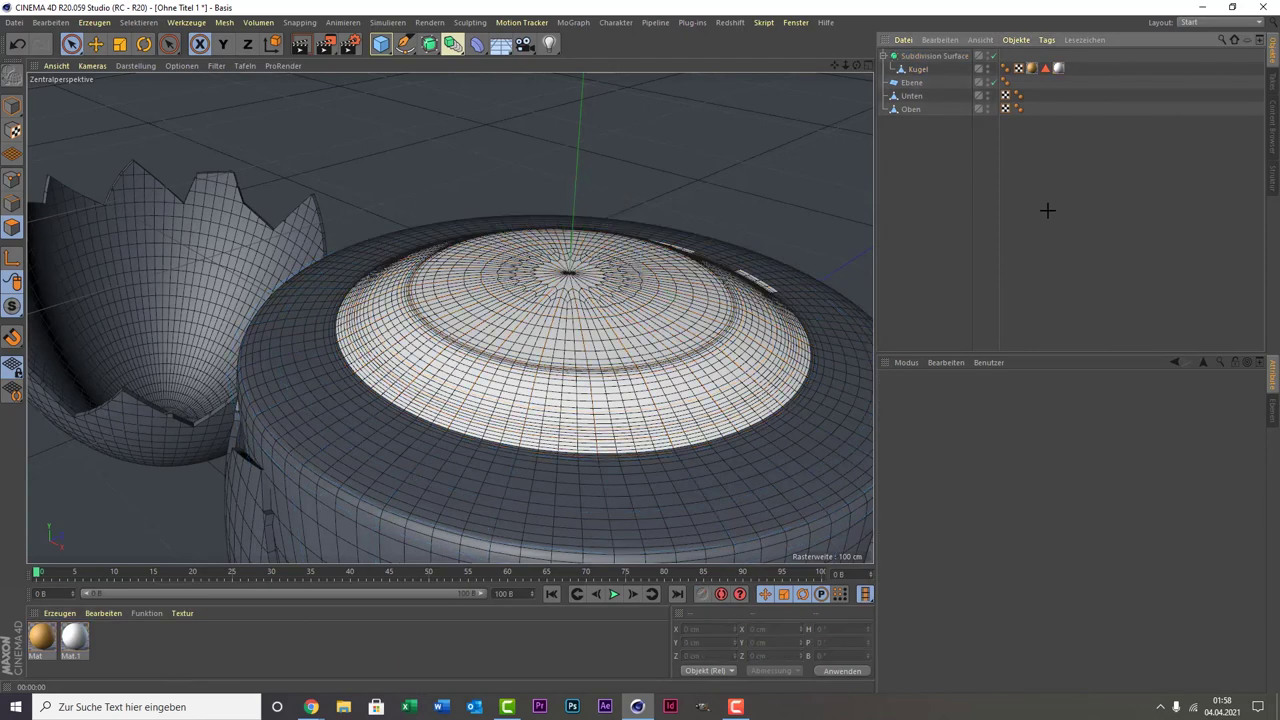
pyautogui.hotkey('ctrl', 'z')
pyautogui.hotkey('ctrl', 'z')
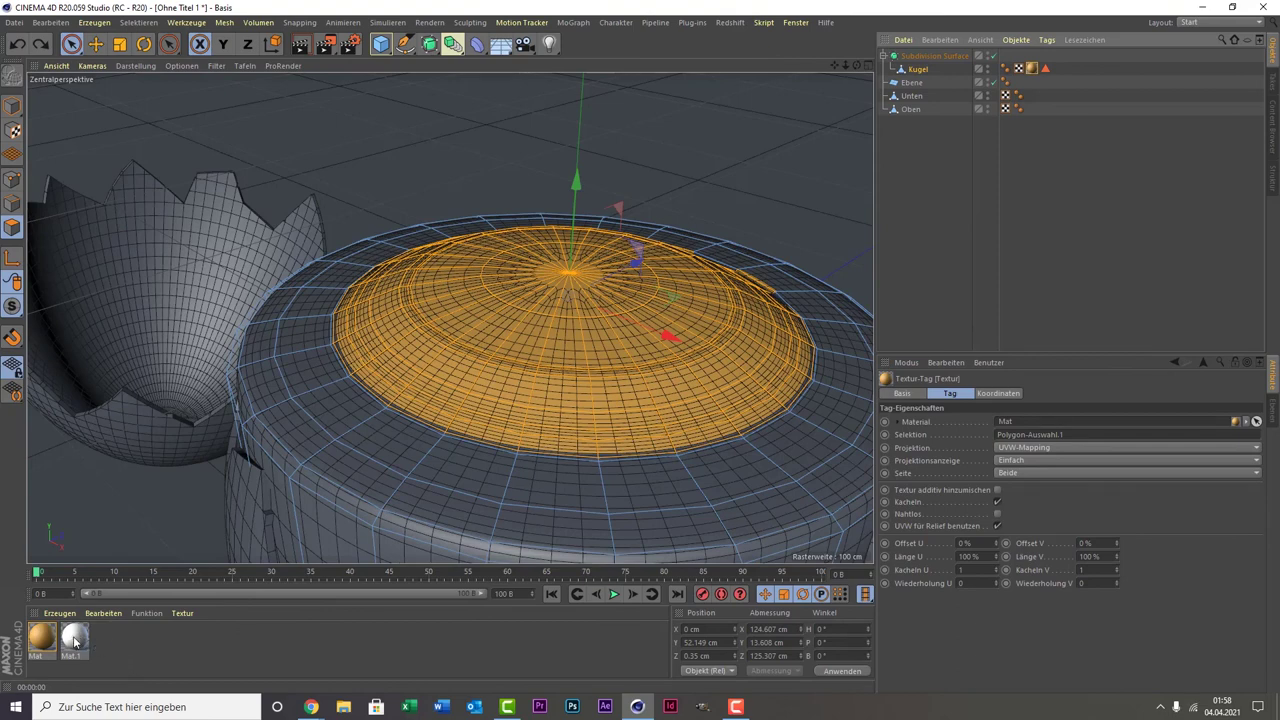
pyautogui.click(1094, 157)
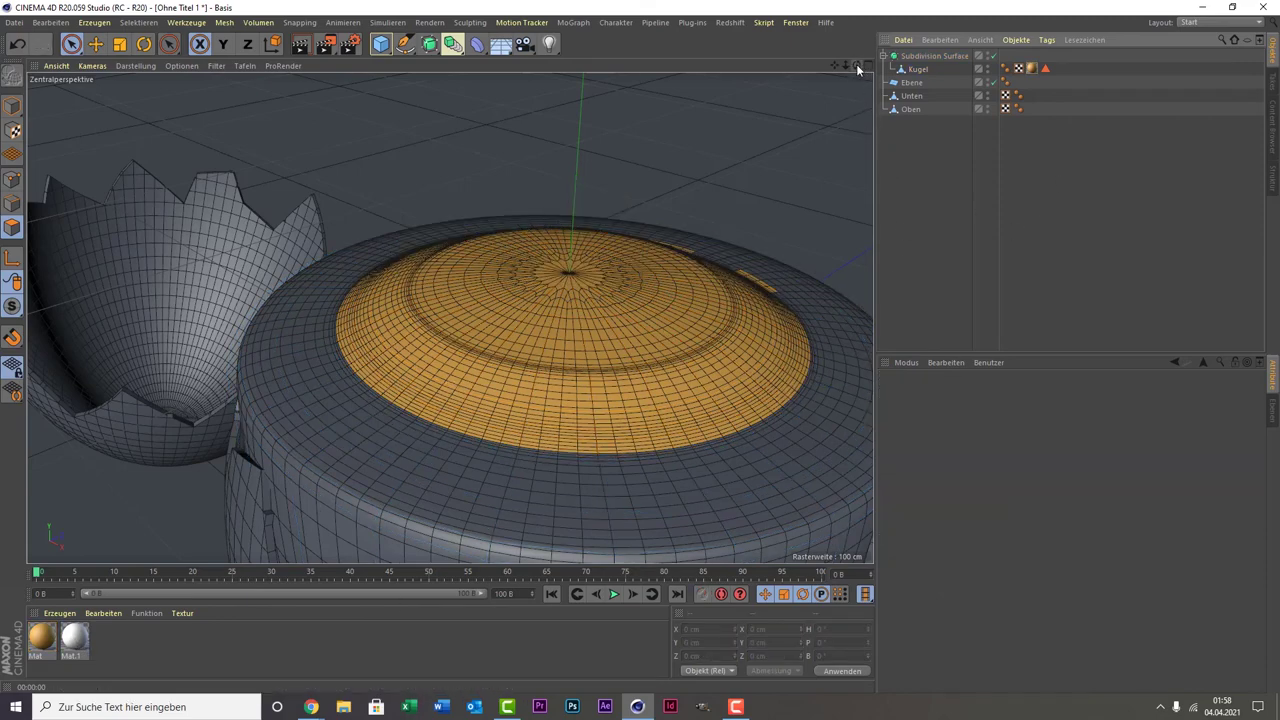
pyautogui.moveTo(856, 64)
pyautogui.mouseDown()
pyautogui.moveTo(830, 95)
pyautogui.moveTo(875, 40)
pyautogui.moveTo(704, 285)
pyautogui.mouseUp()
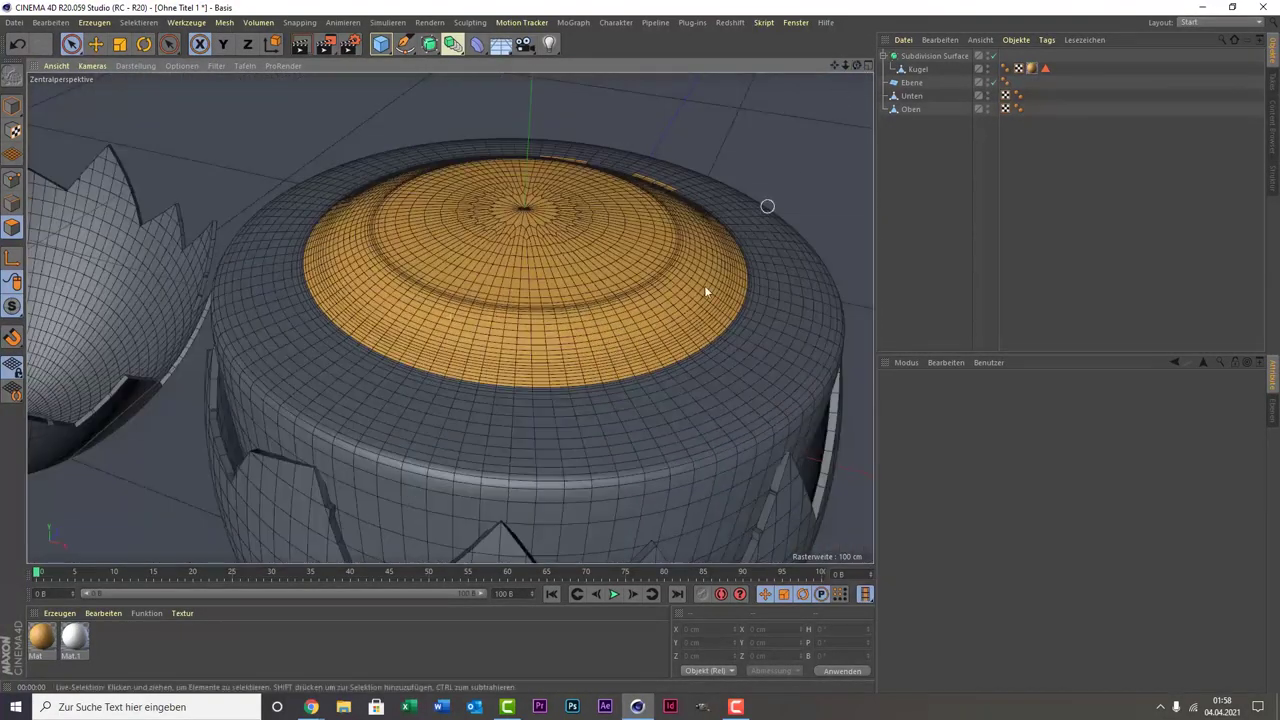
pyautogui.scroll(-3, 642, 301)
pyautogui.scroll(-2, 642, 301)
pyautogui.scroll(1, 642, 301)
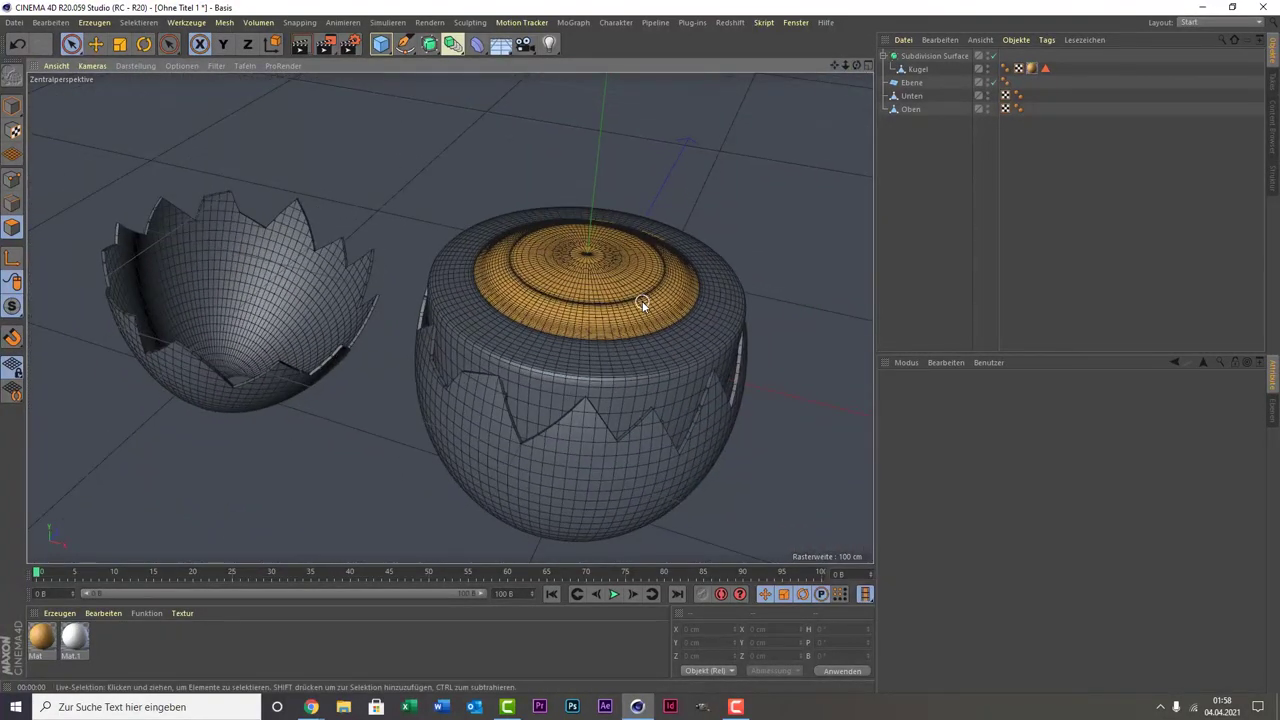